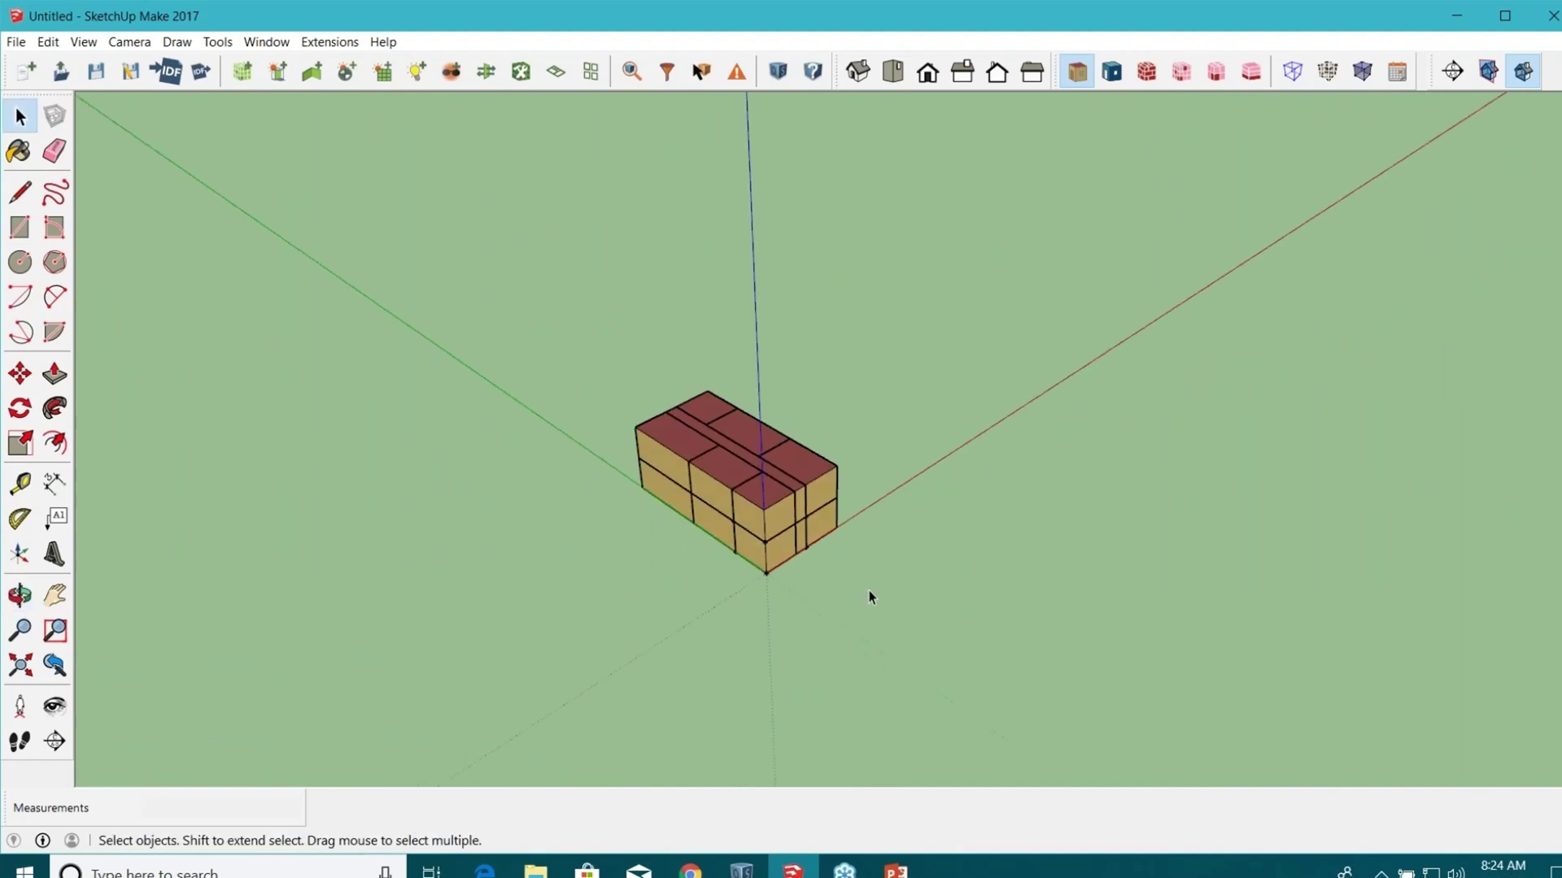
Select the whole building and open the Surface Matching tool.
drag(561, 352, 560, 342)
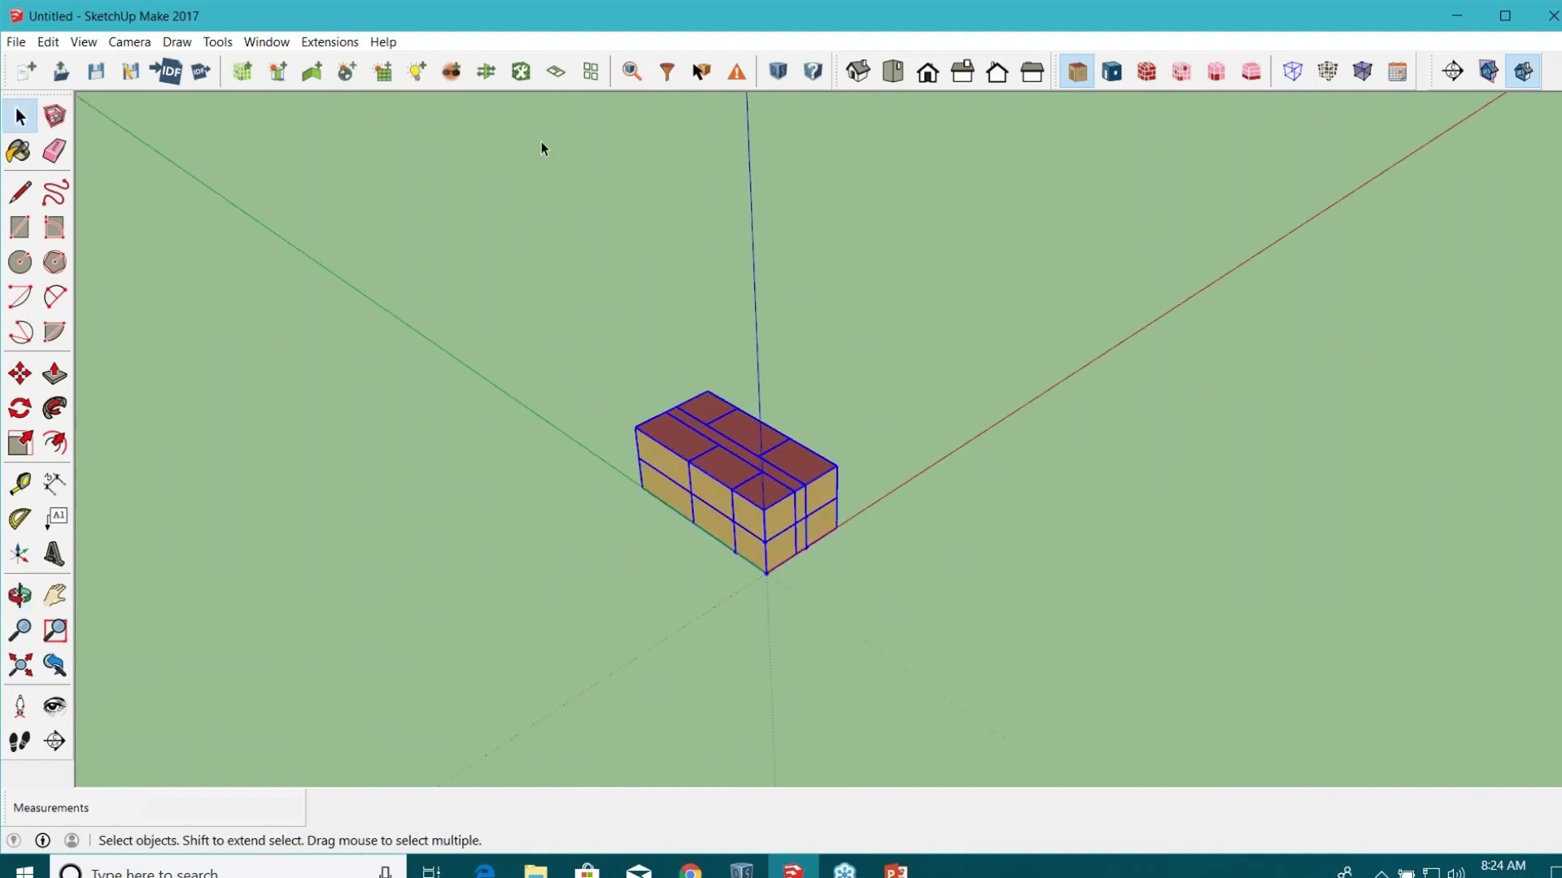
click(486, 72)
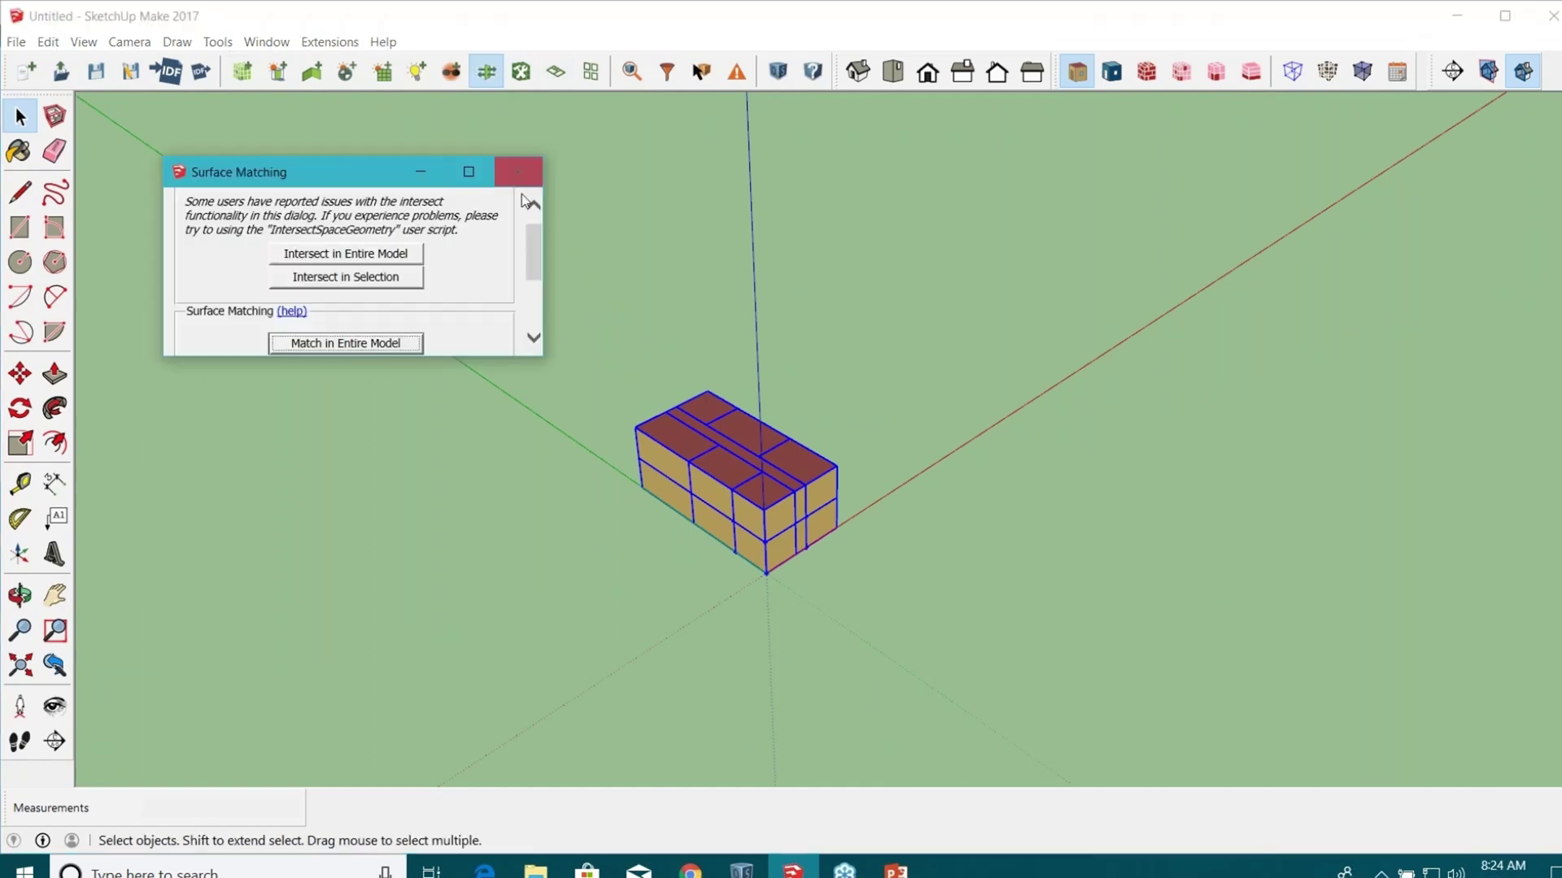
Open the upper-storey corner space at the end of the building for editing and hide the rest of the model.
mouse_move(765, 530)
middle_down()
mouse_move(715, 563)
mouse_move(973, 607)
mouse_move(789, 604)
middle_up()
scroll(869, 523, up, 3)
middle_drag(868, 523, 813, 543)
double_click(813, 543)
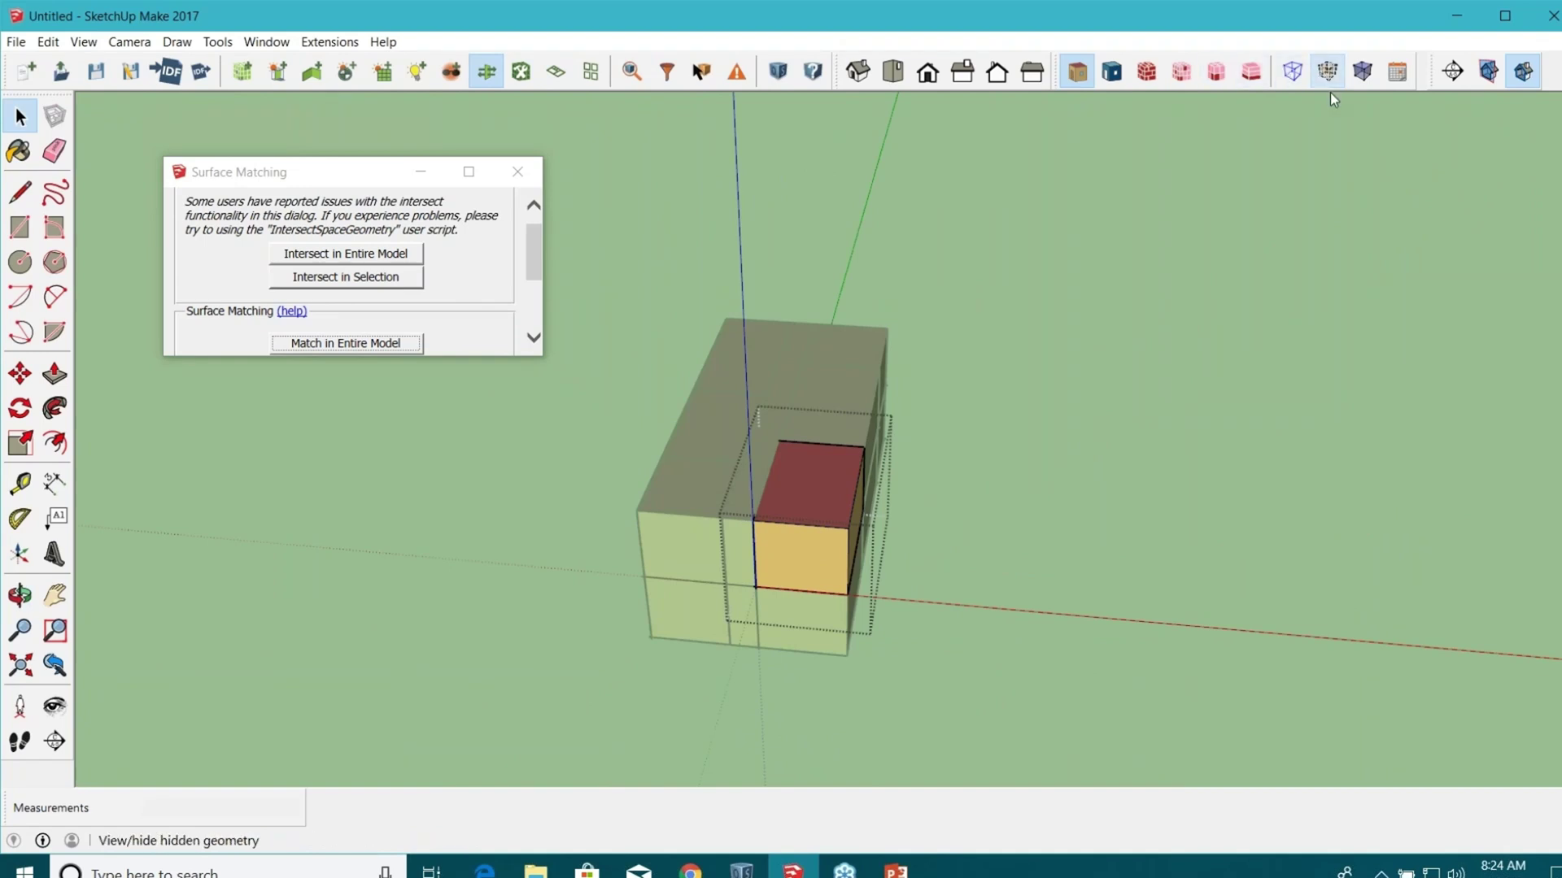
click(1293, 72)
middle_drag(813, 504, 895, 496)
scroll(901, 492, up, 3)
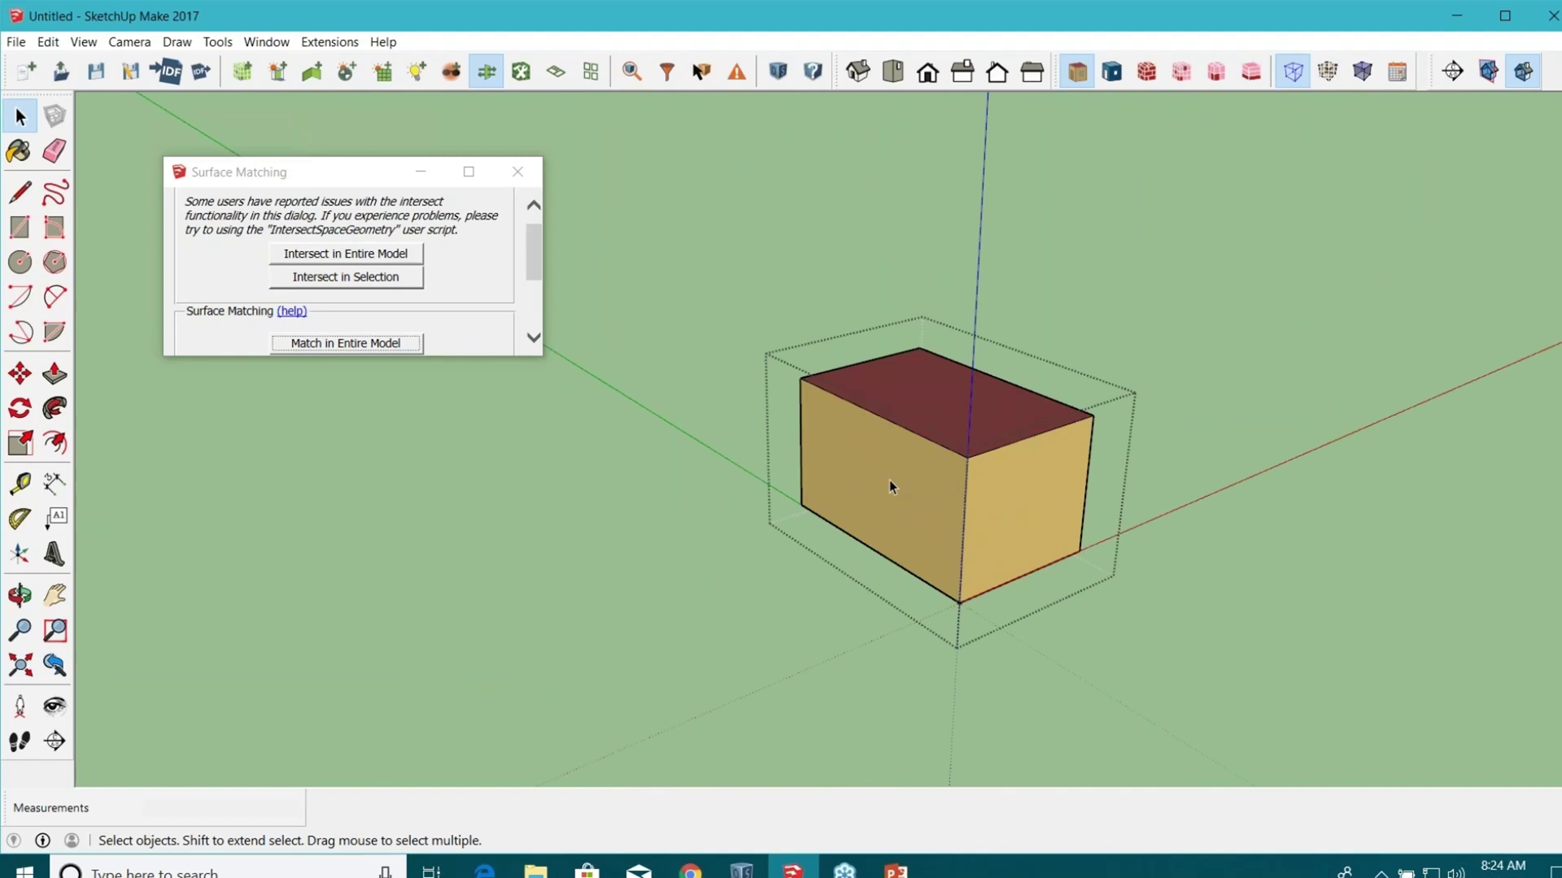
Inspect the long side wall of the open space in the OpenStudio Inspector, checking its outside boundary condition and sun and wind exposure.
middle_drag(949, 459, 761, 470)
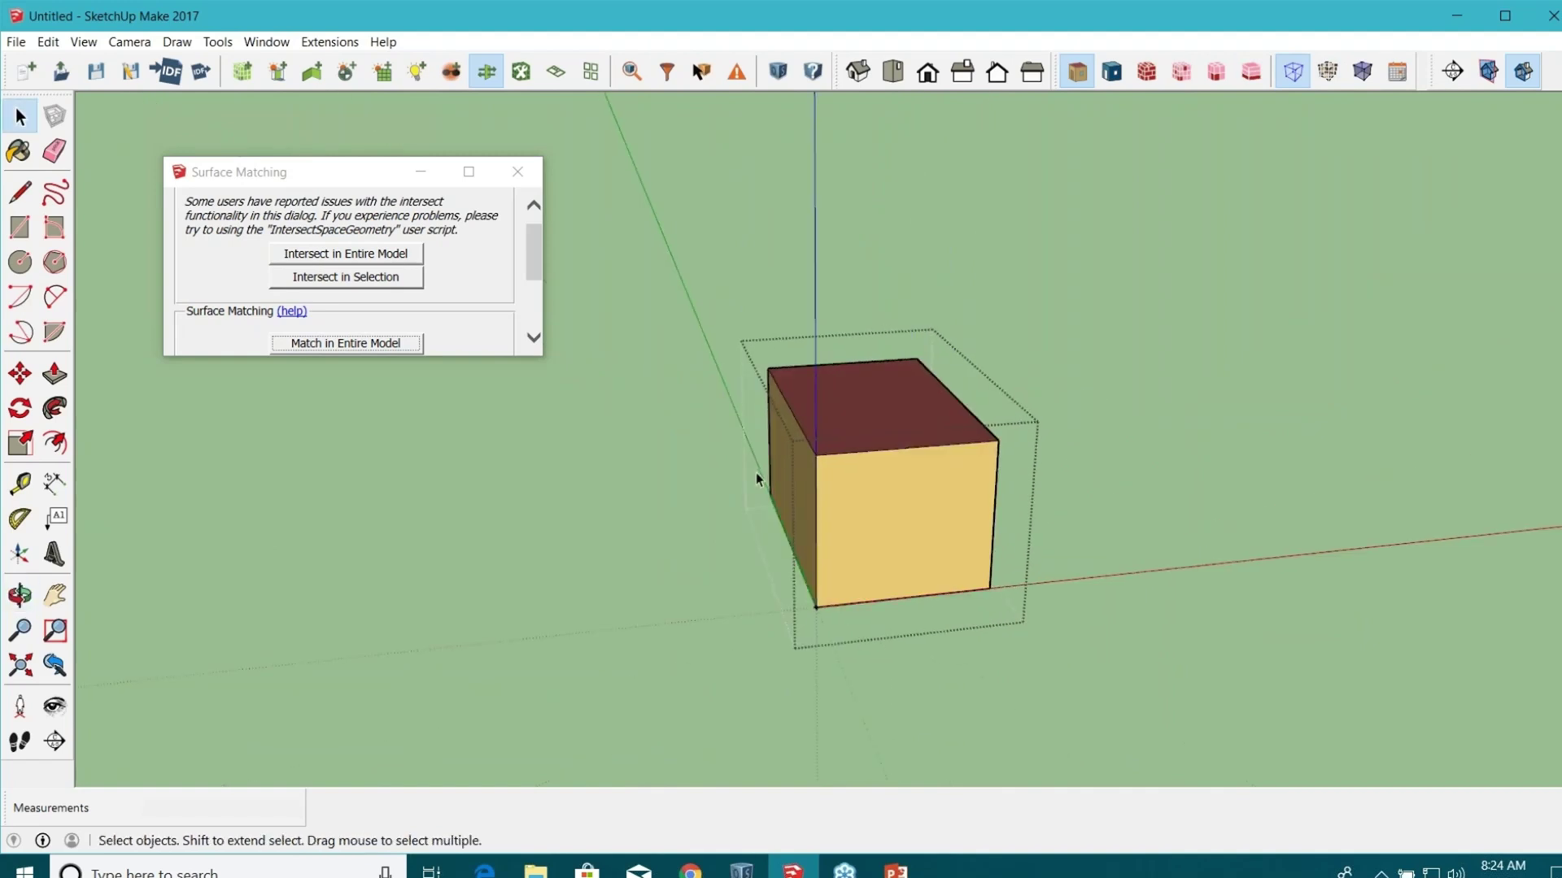
middle_drag(906, 534, 648, 507)
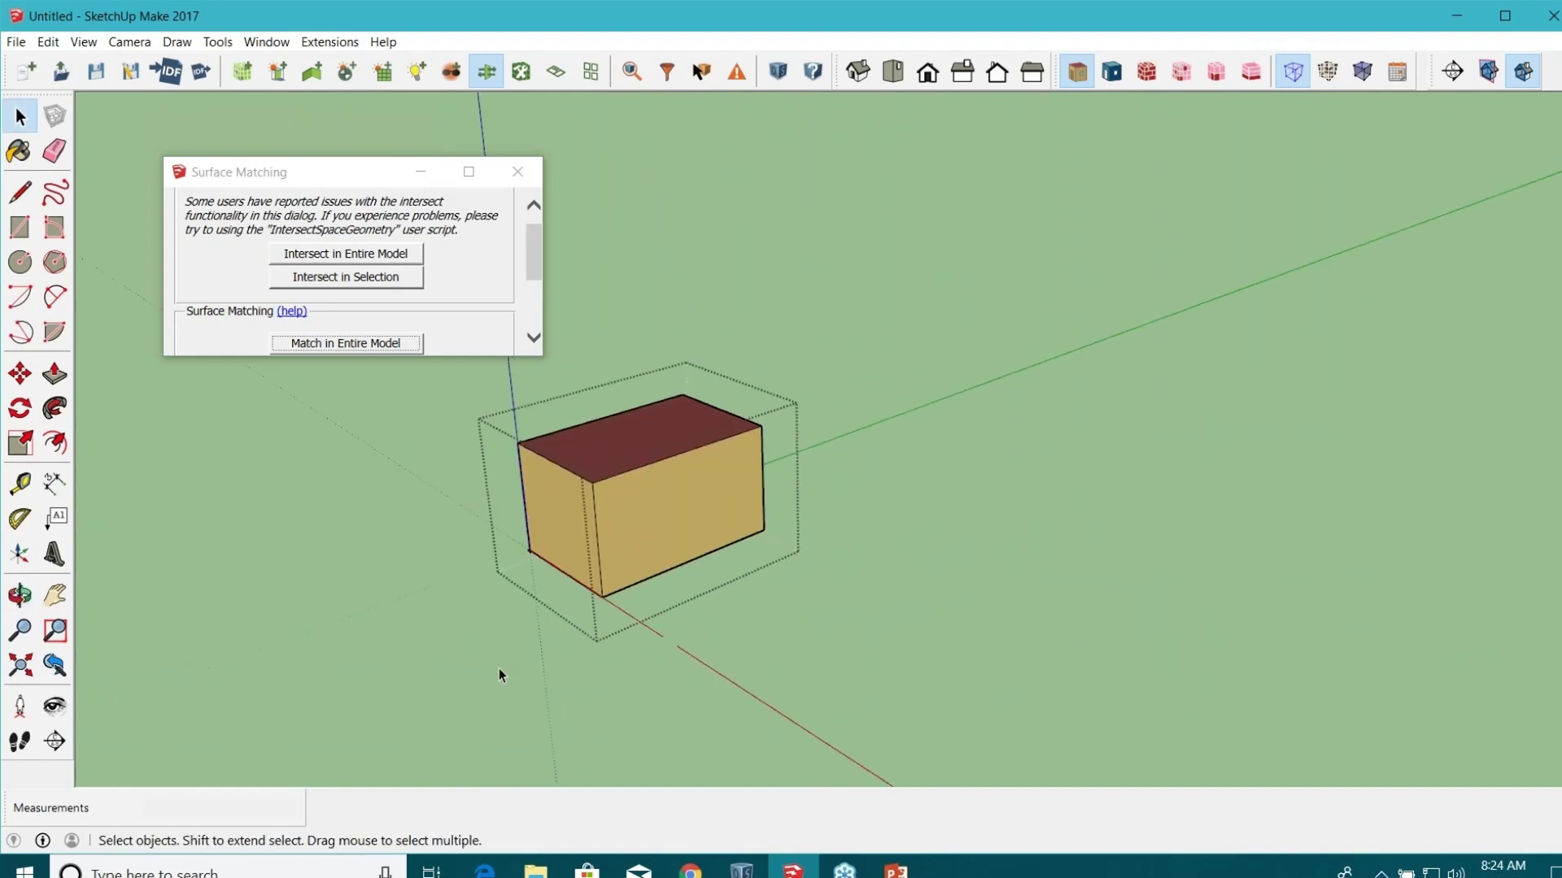
middle_drag(499, 673, 1017, 534)
middle_drag(1068, 431, 750, 435)
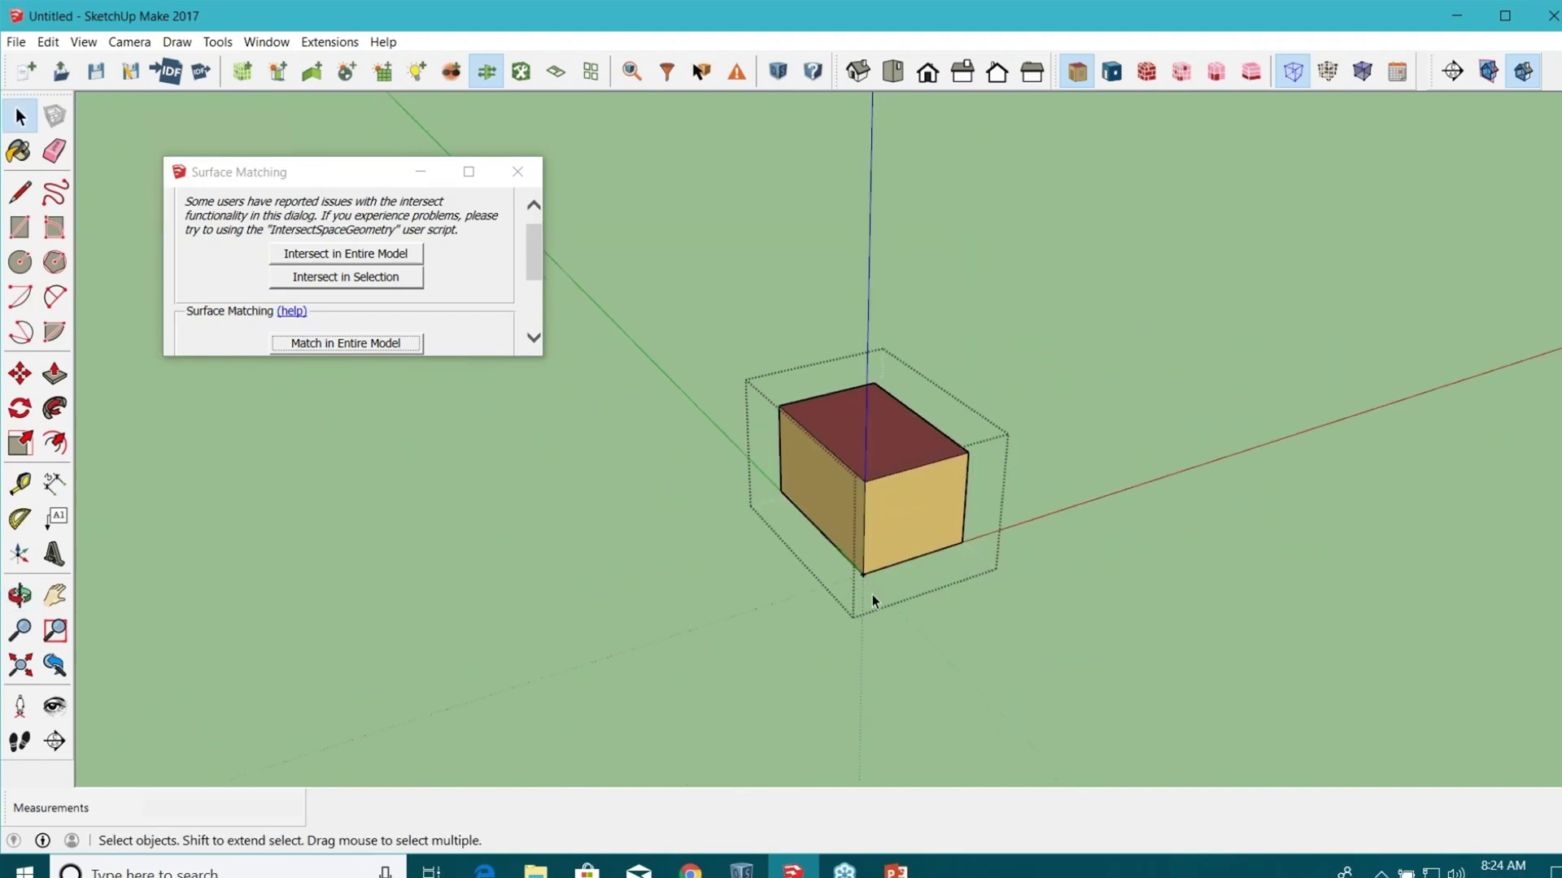
scroll(872, 594, up, 3)
click(763, 412)
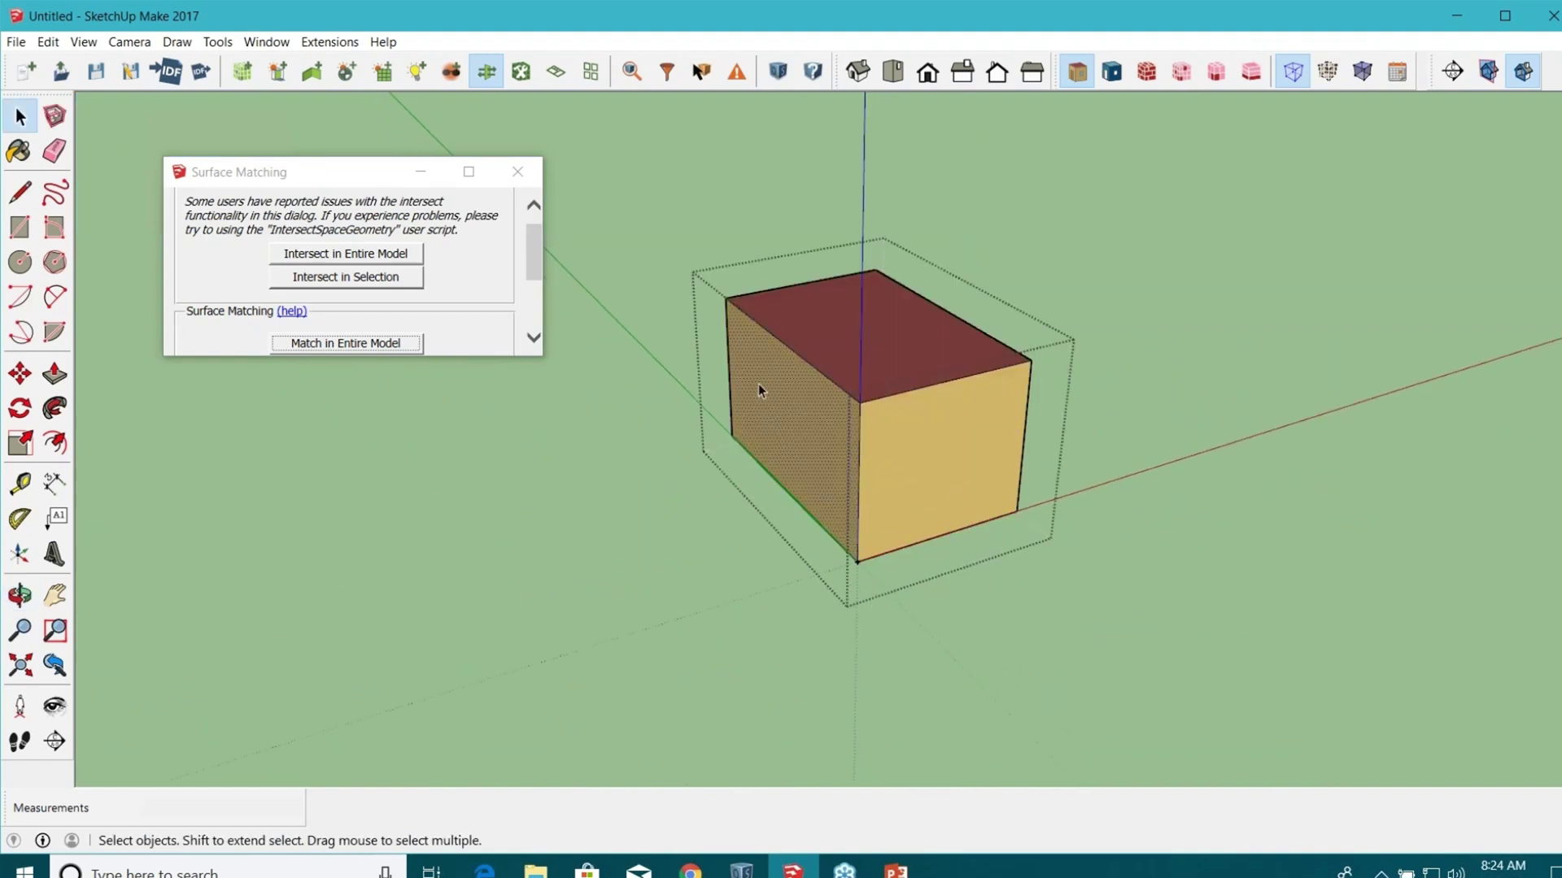
click(631, 72)
click(1056, 223)
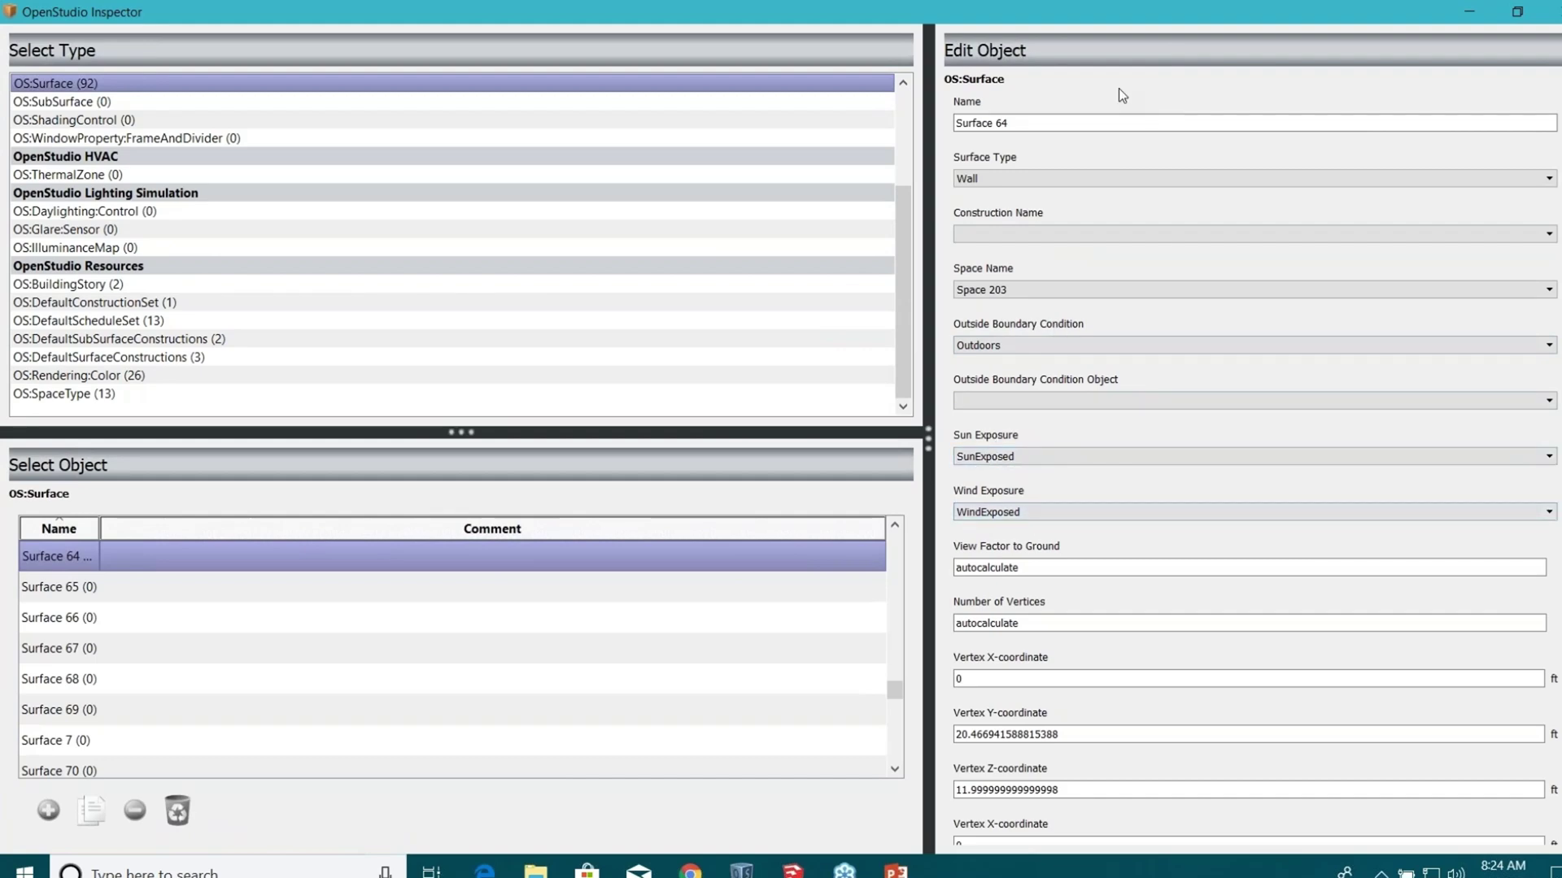
double_click(1160, 13)
click(1037, 199)
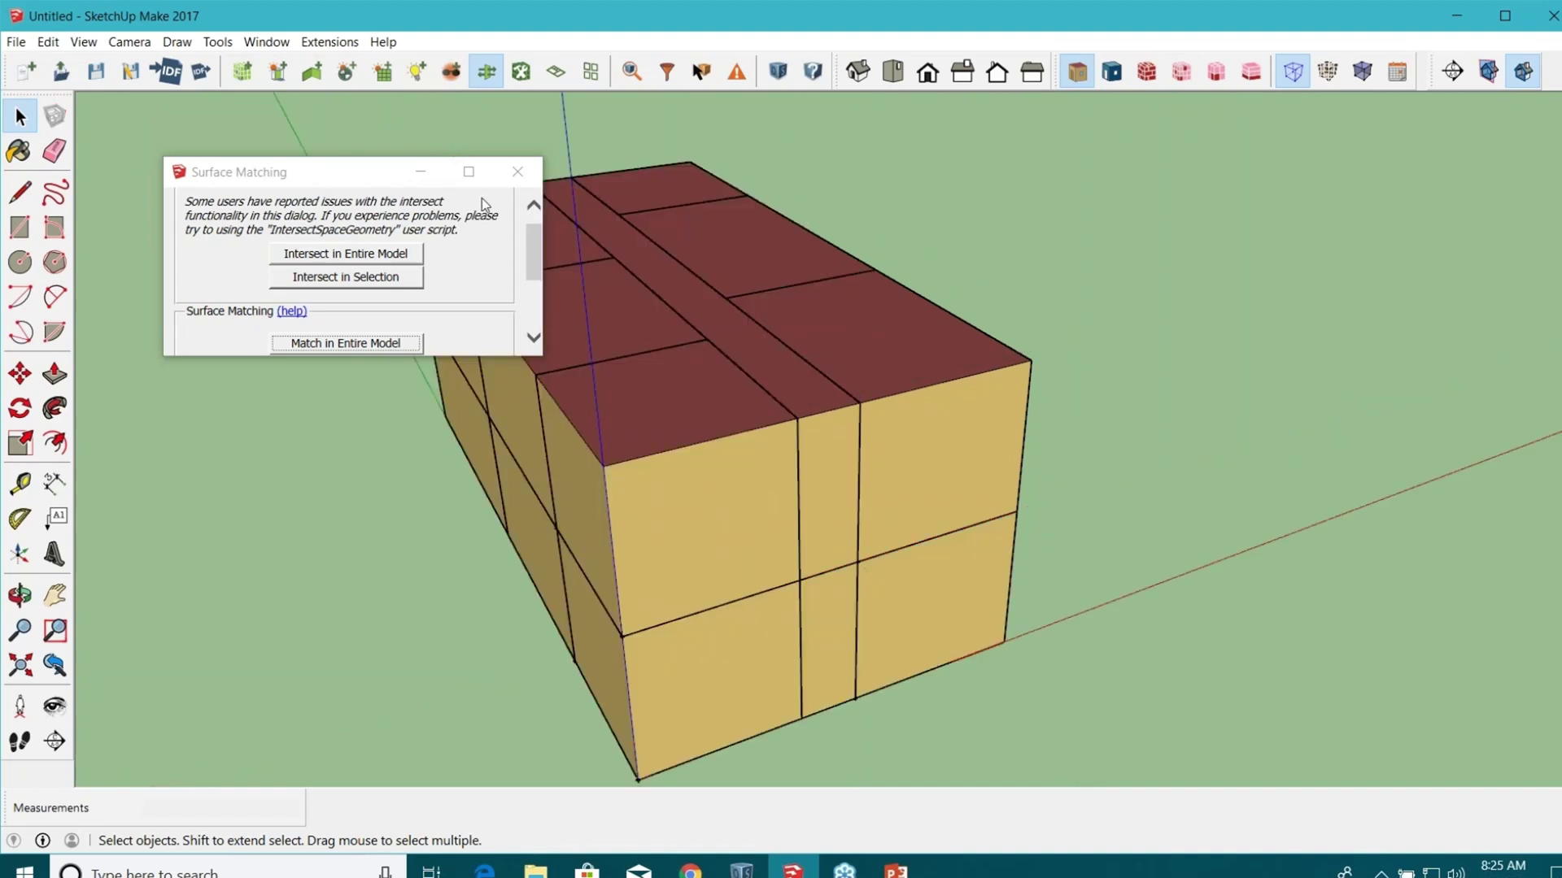
Intersect the inter-zone surfaces and match the surfaces in the entire model, accepting both operations and closing Surface Matching.
click(470, 173)
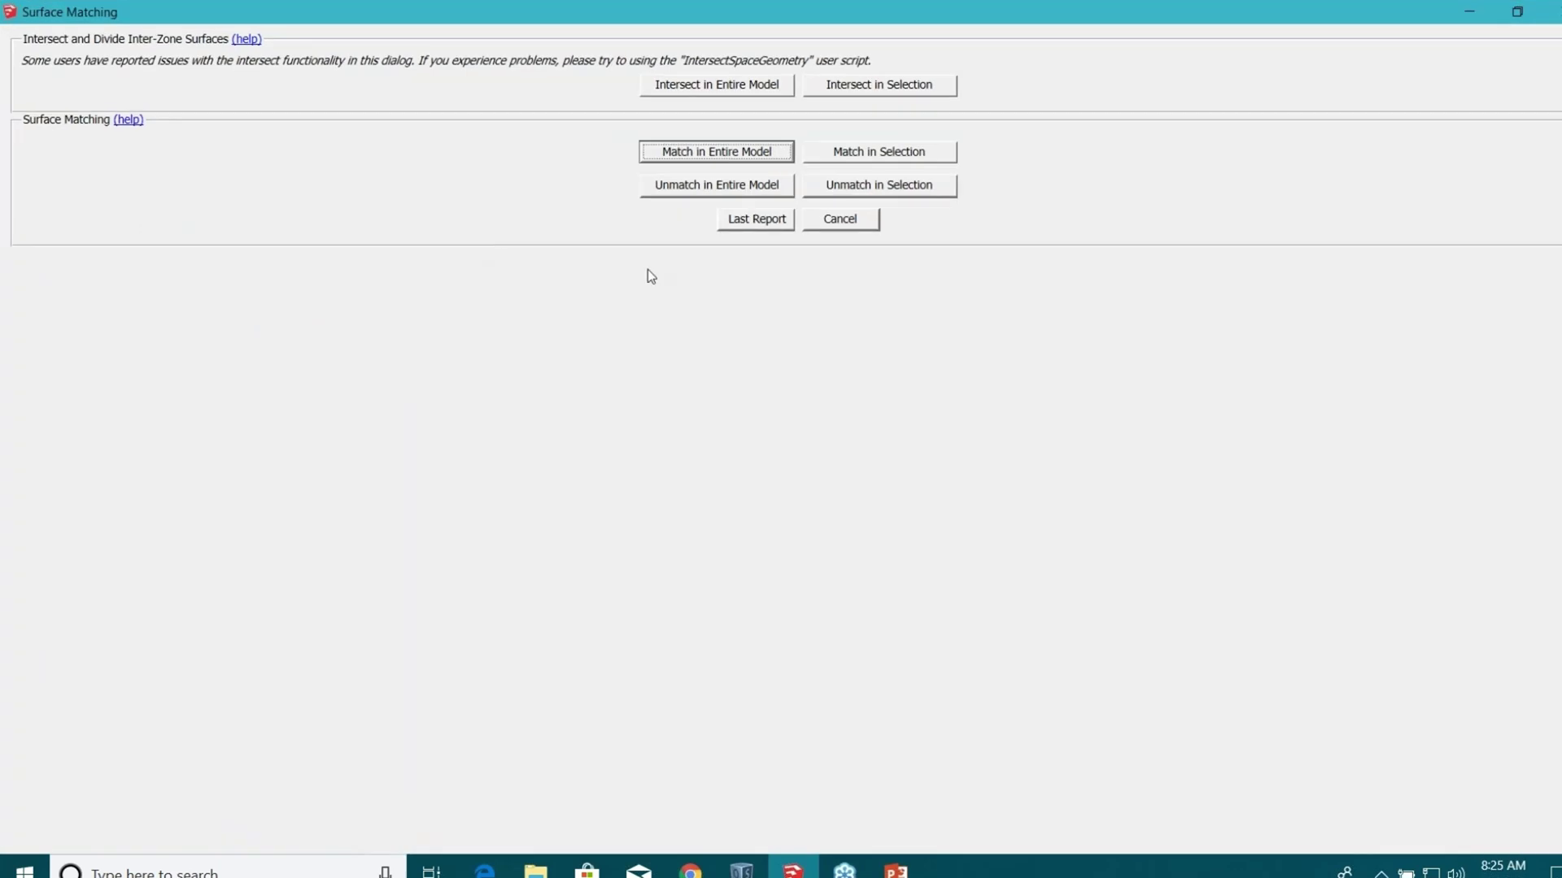
click(715, 88)
click(834, 494)
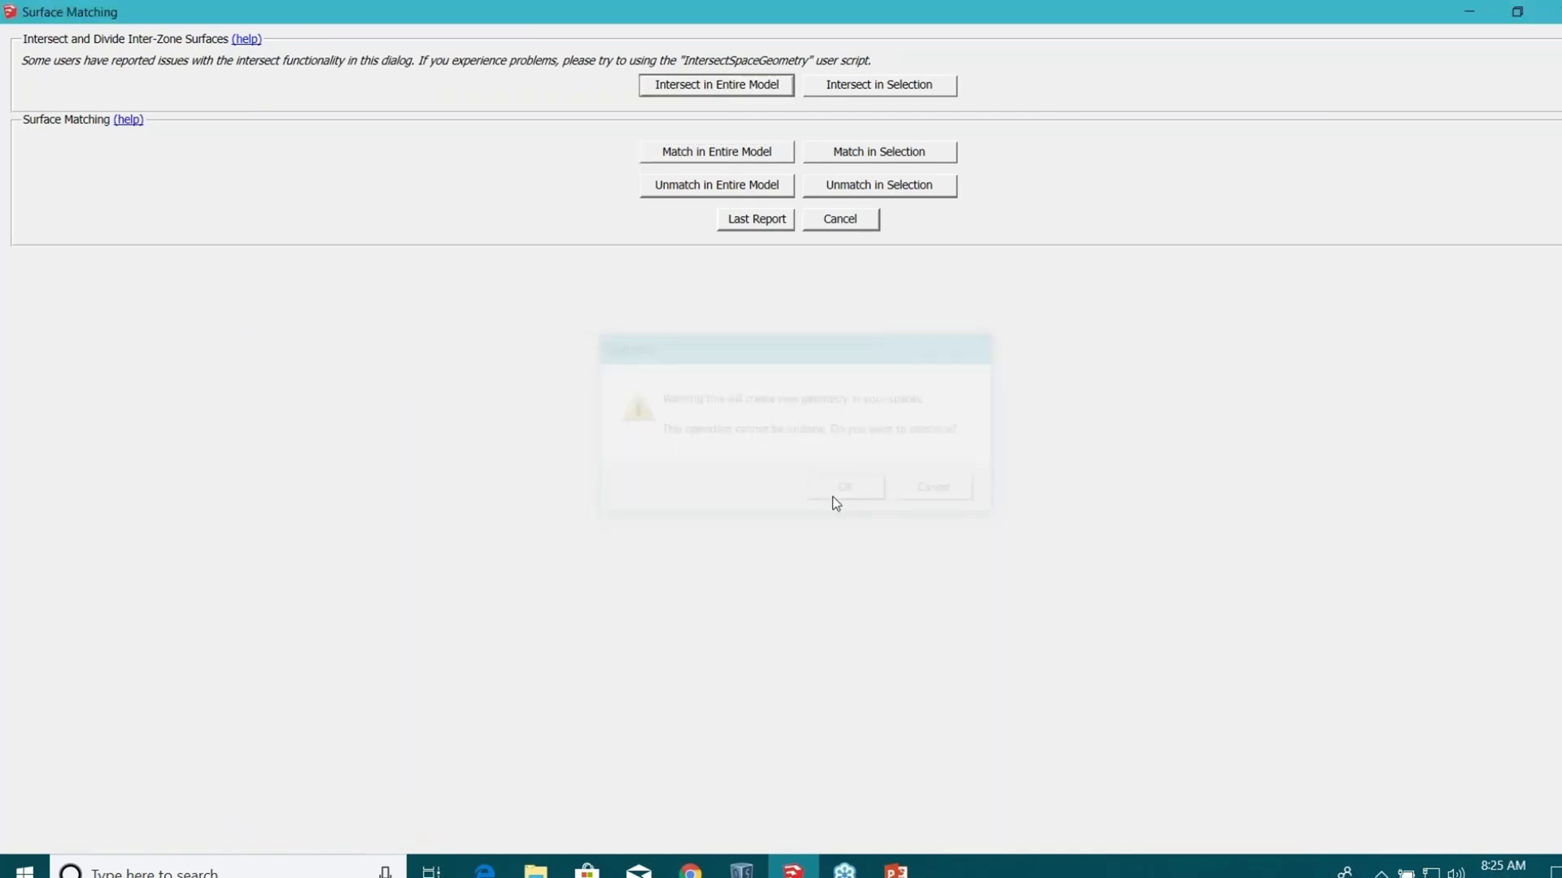
click(729, 155)
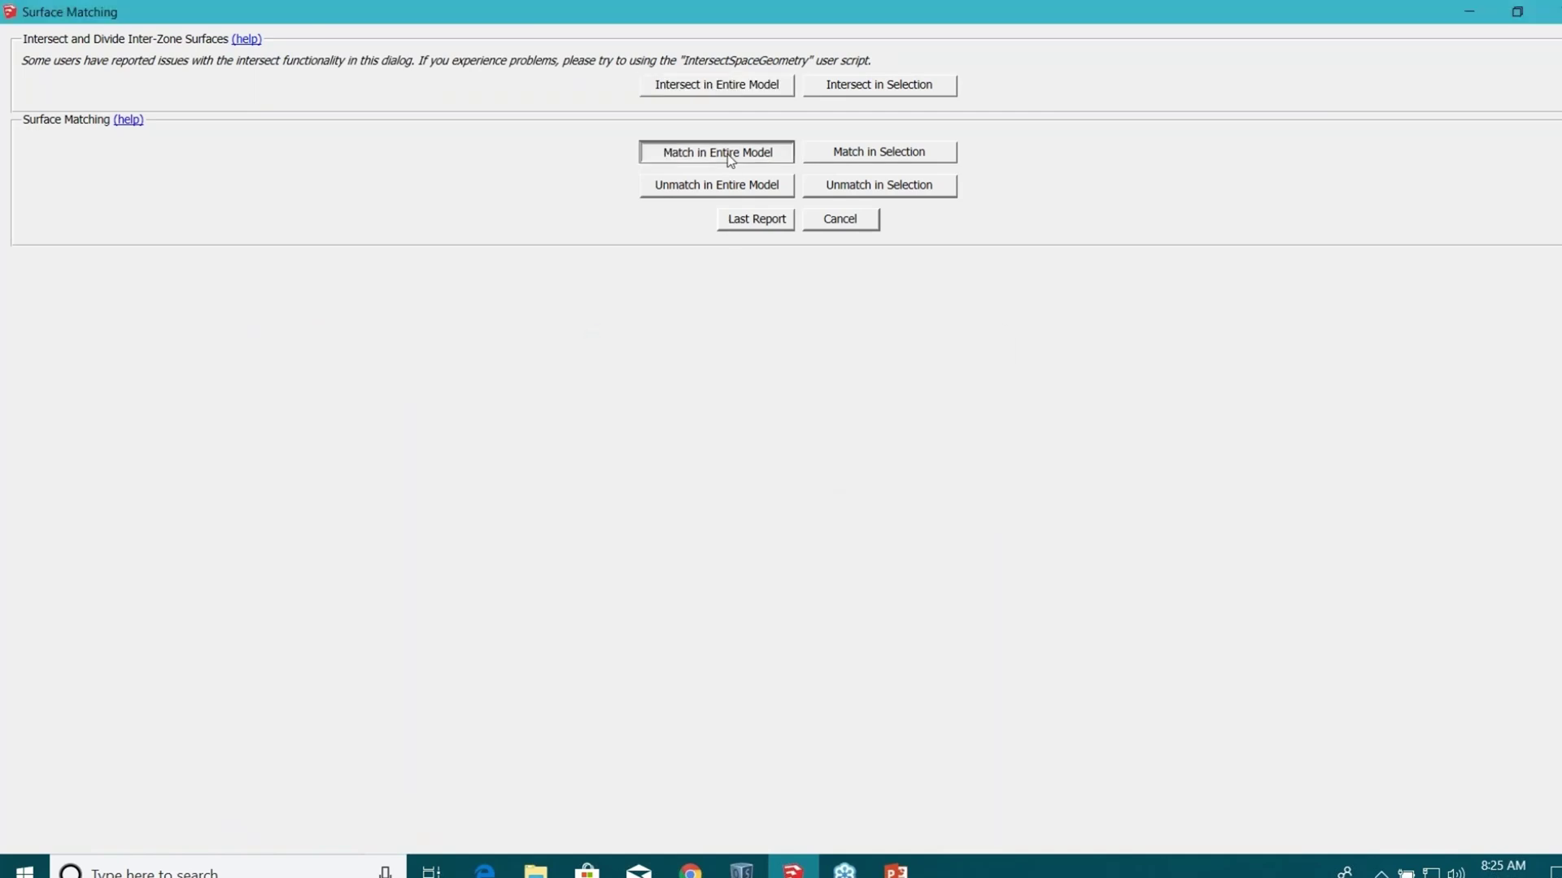
click(840, 517)
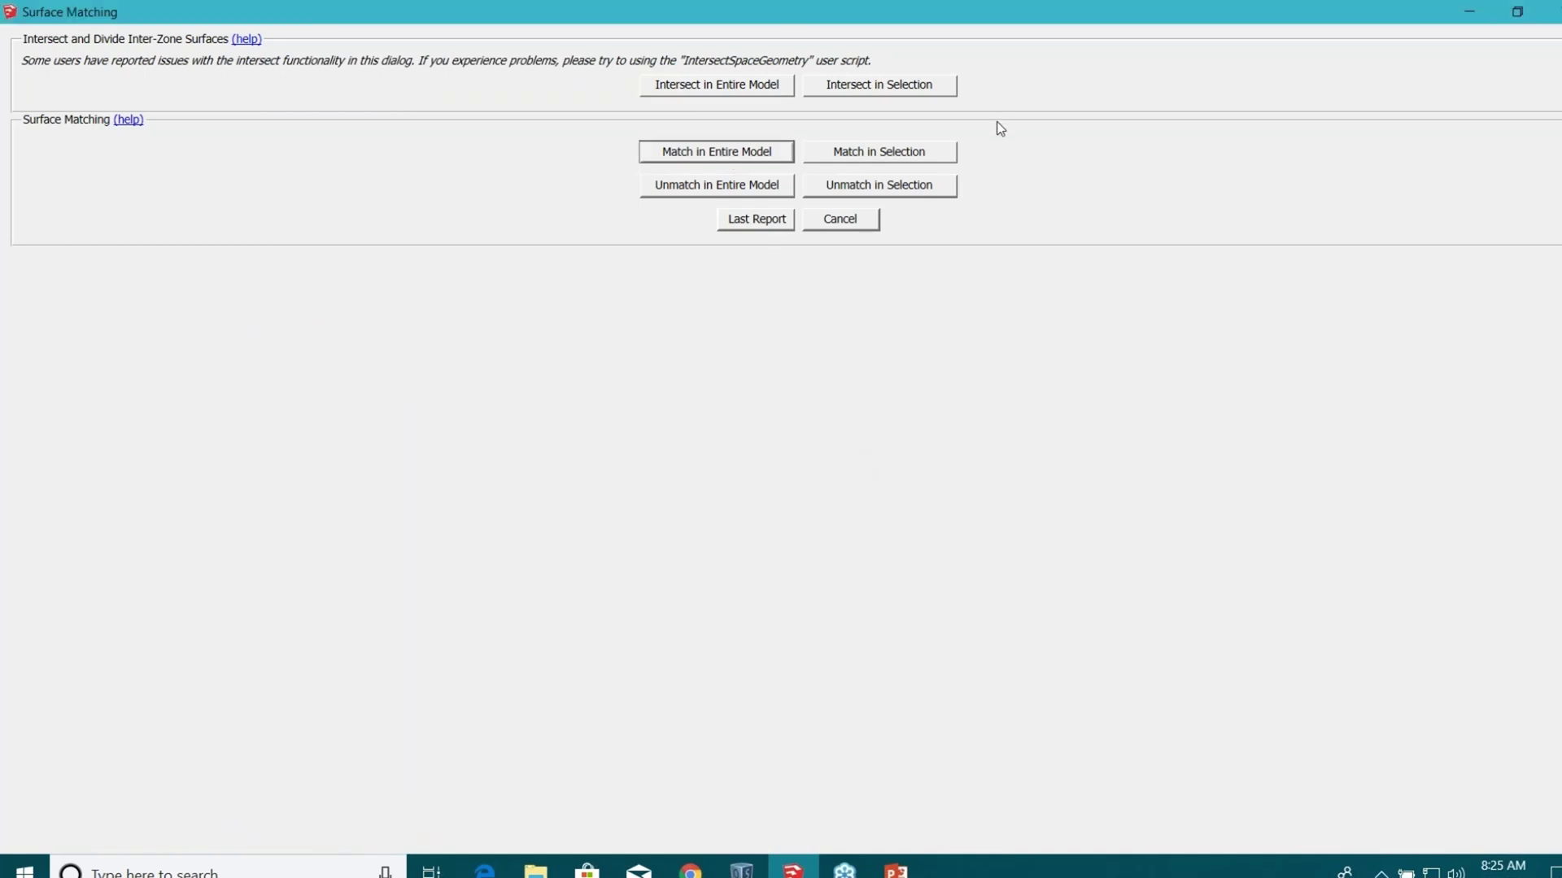
double_click(1008, 18)
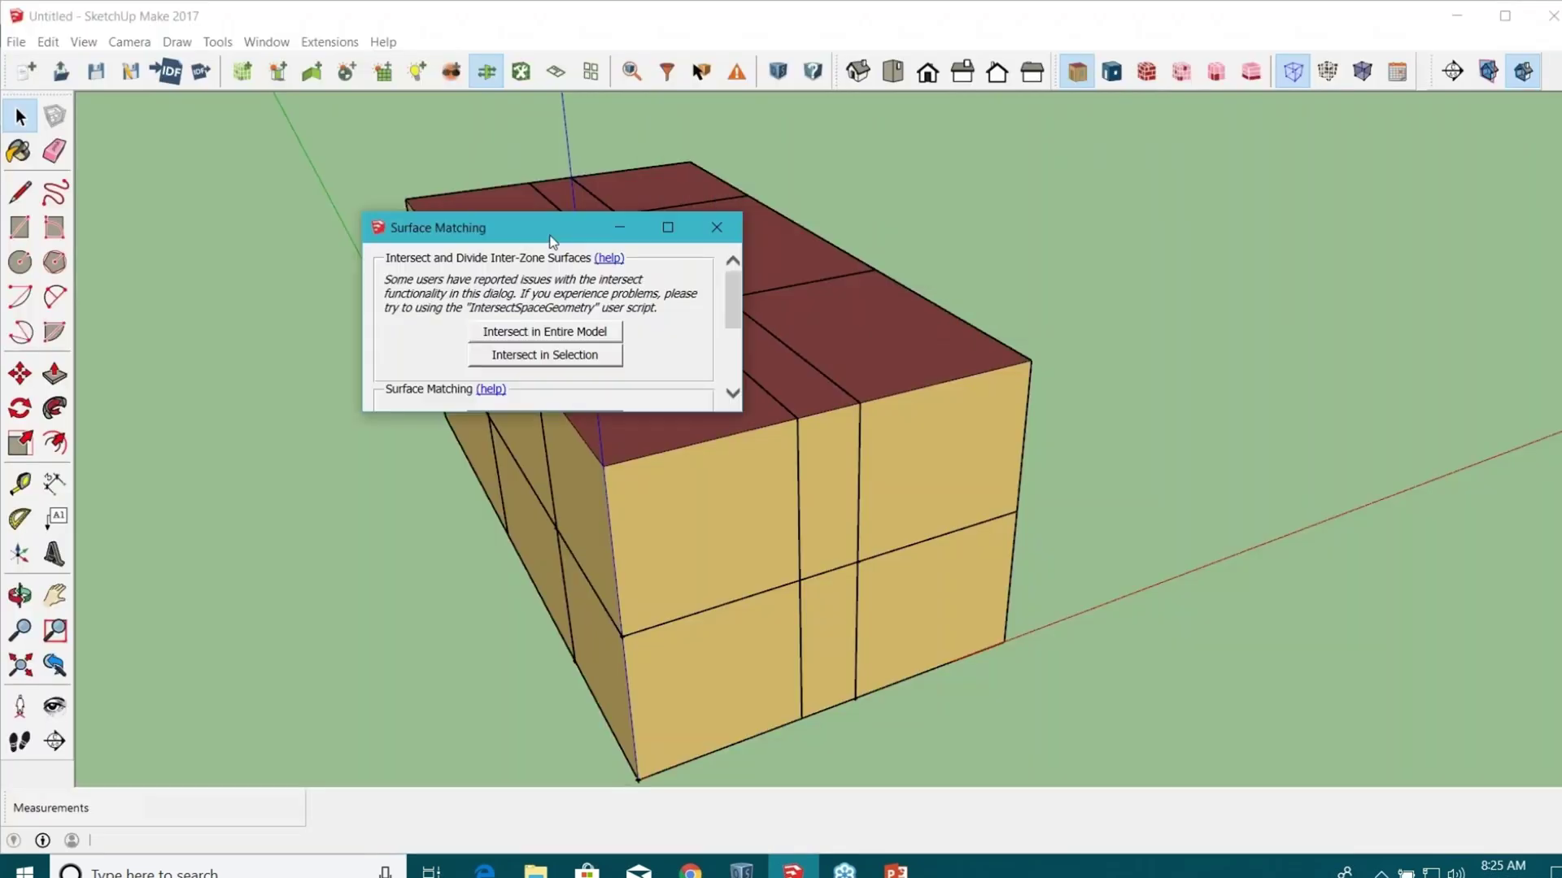
click(716, 232)
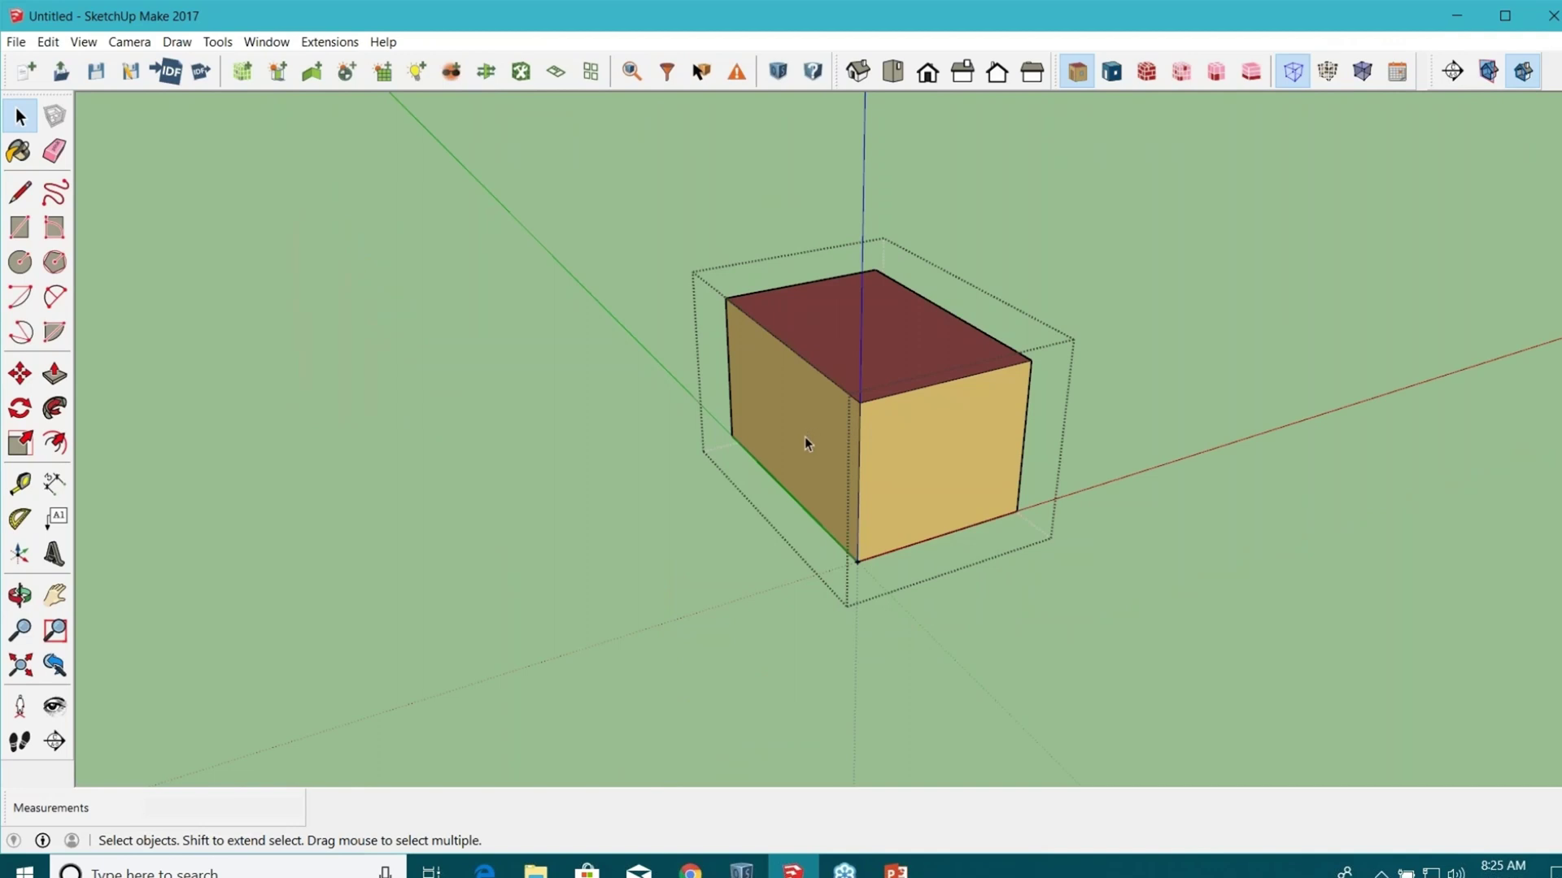
Recheck the same wall in the OpenStudio Inspector, examining its outside boundary condition and its boundary condition object.
click(804, 437)
click(631, 71)
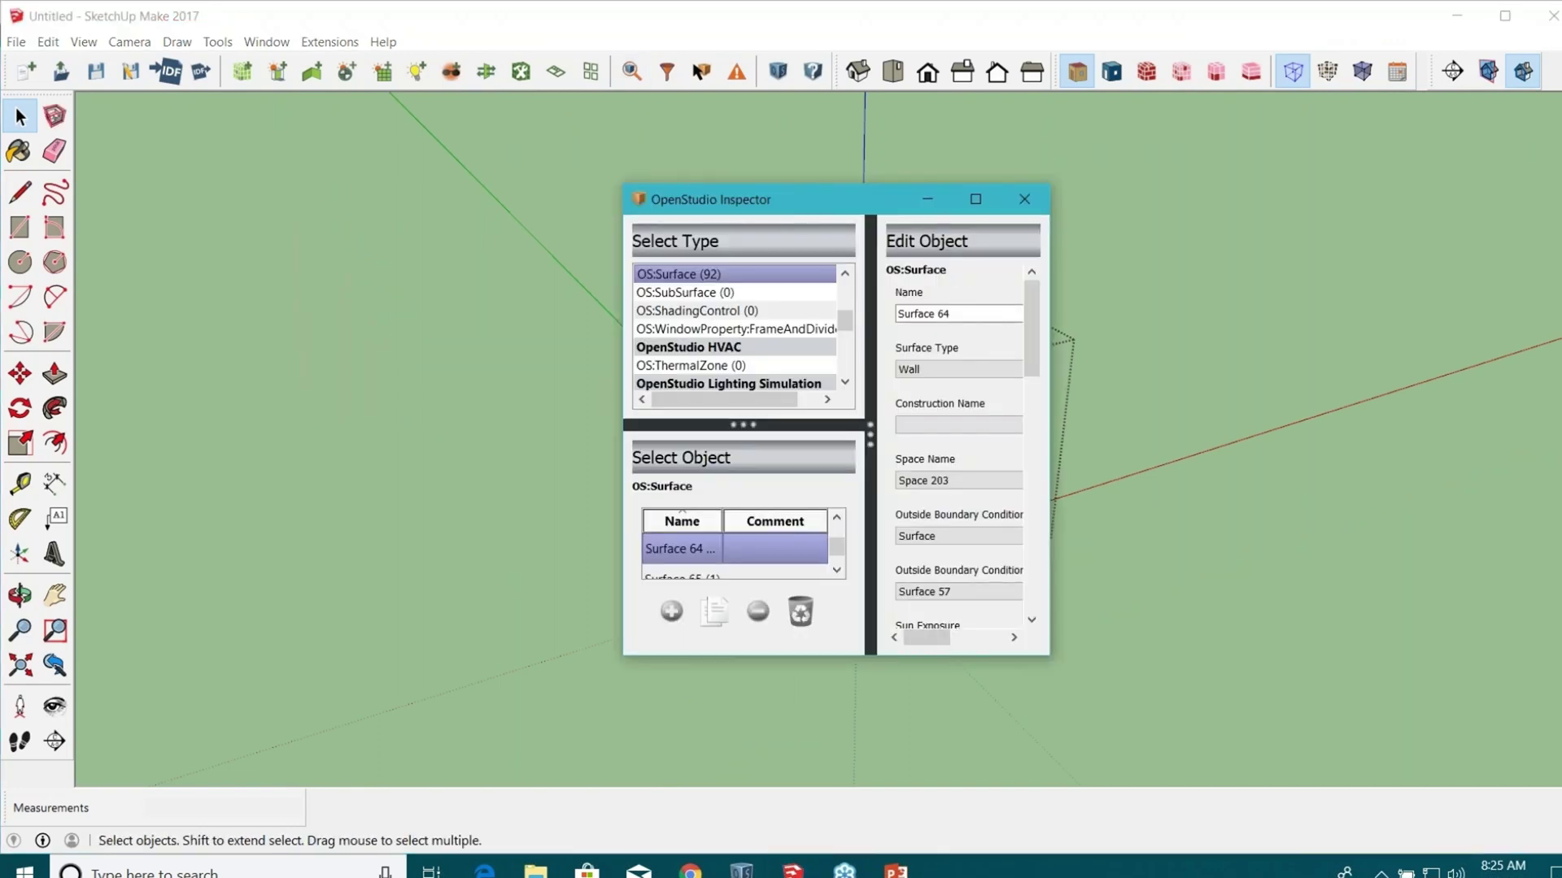
click(976, 202)
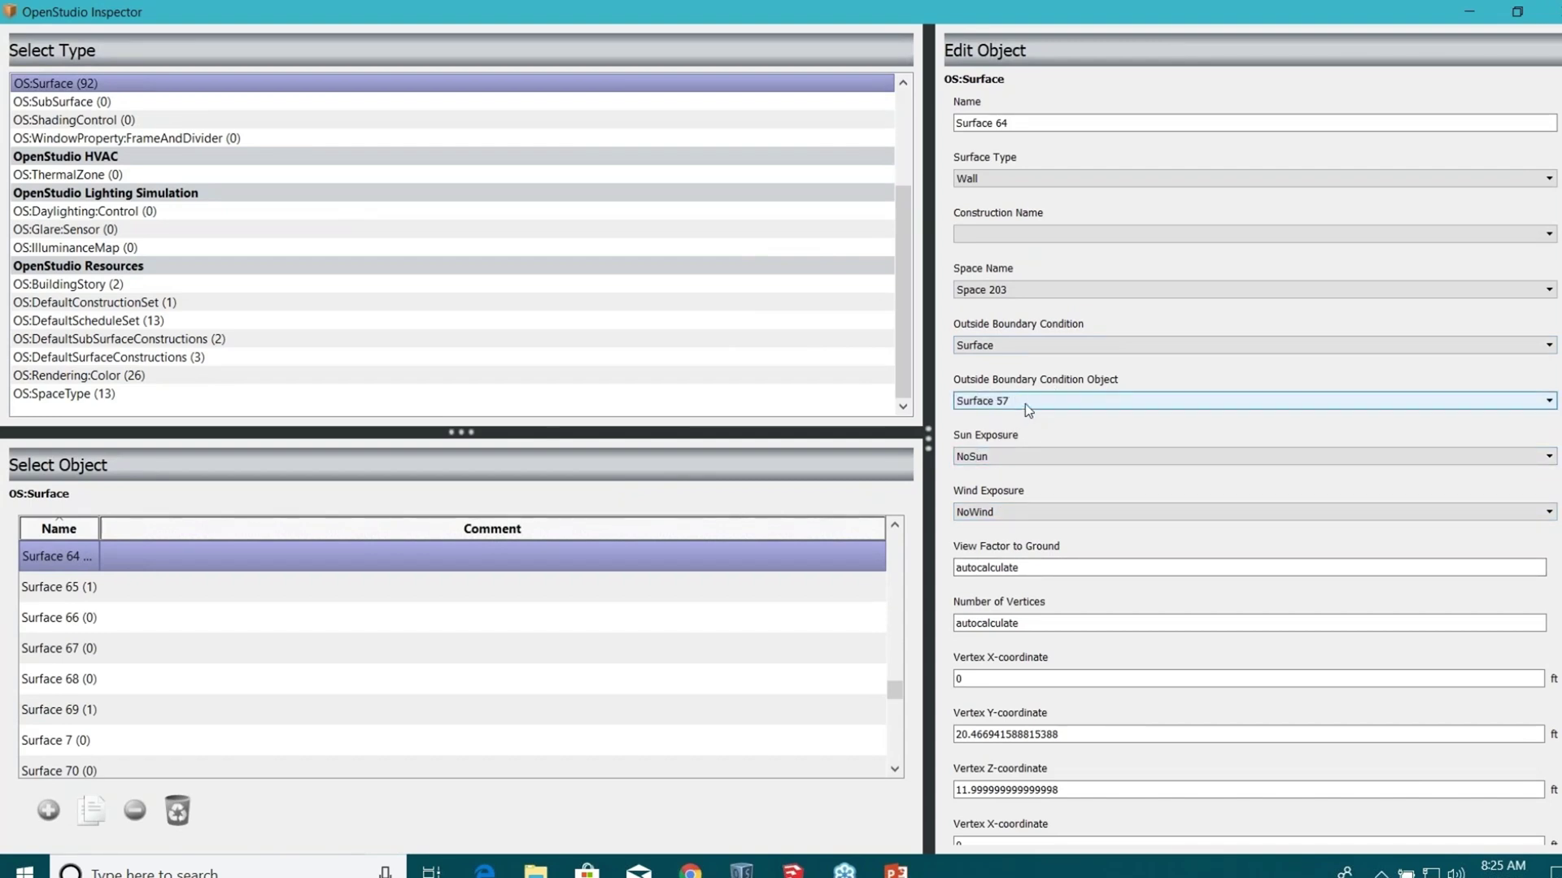
drag(1353, 14, 919, 211)
click(1103, 212)
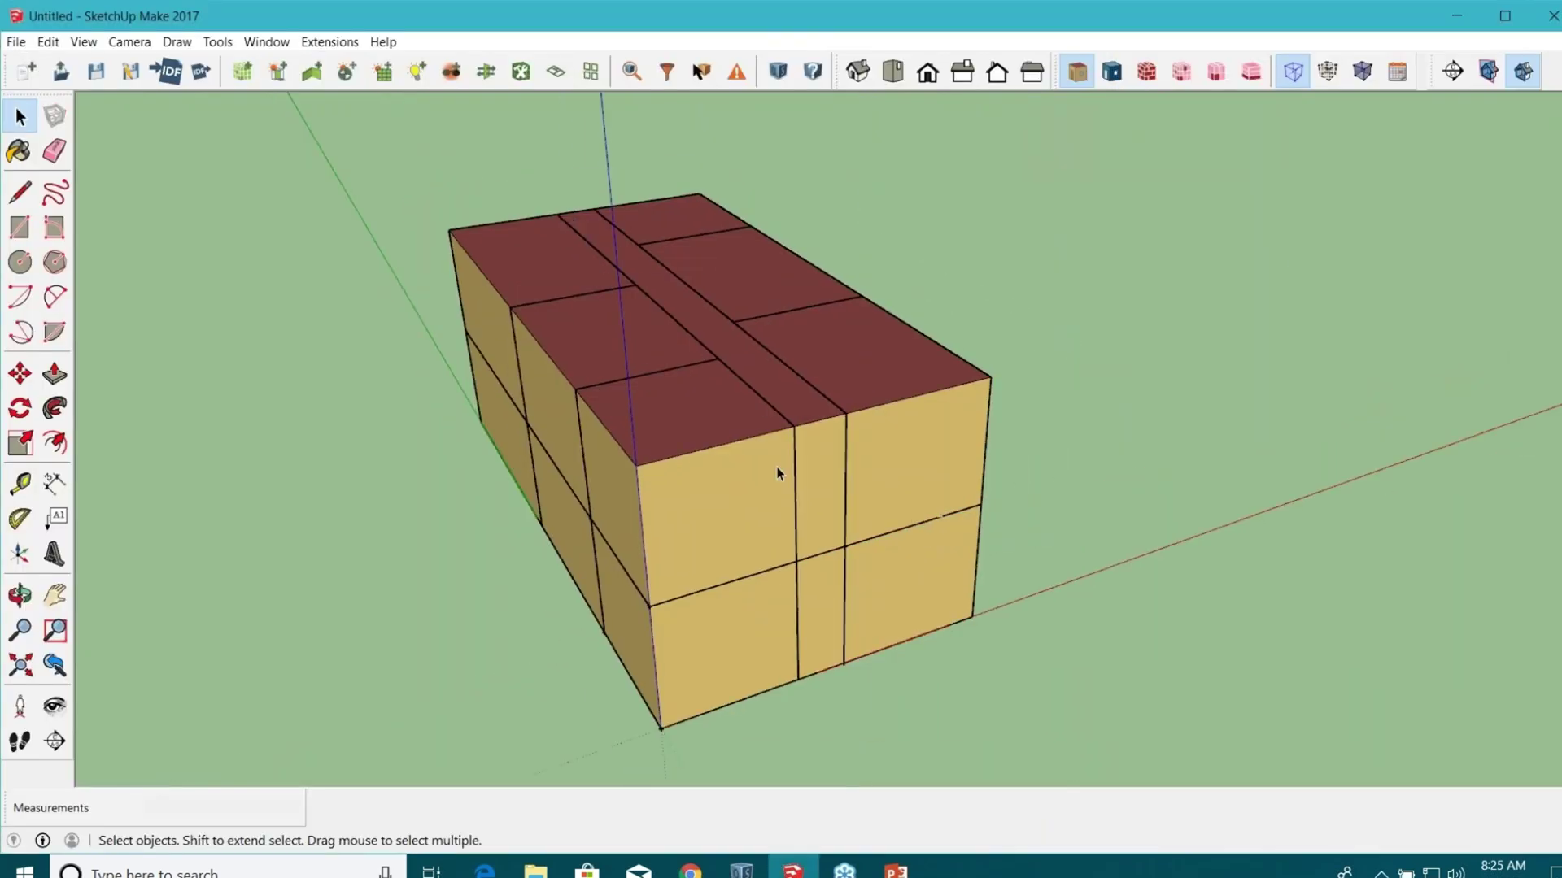
Leave the space being edited and return to the whole building.
scroll(732, 501, down, 5)
middle_drag(732, 500, 688, 505)
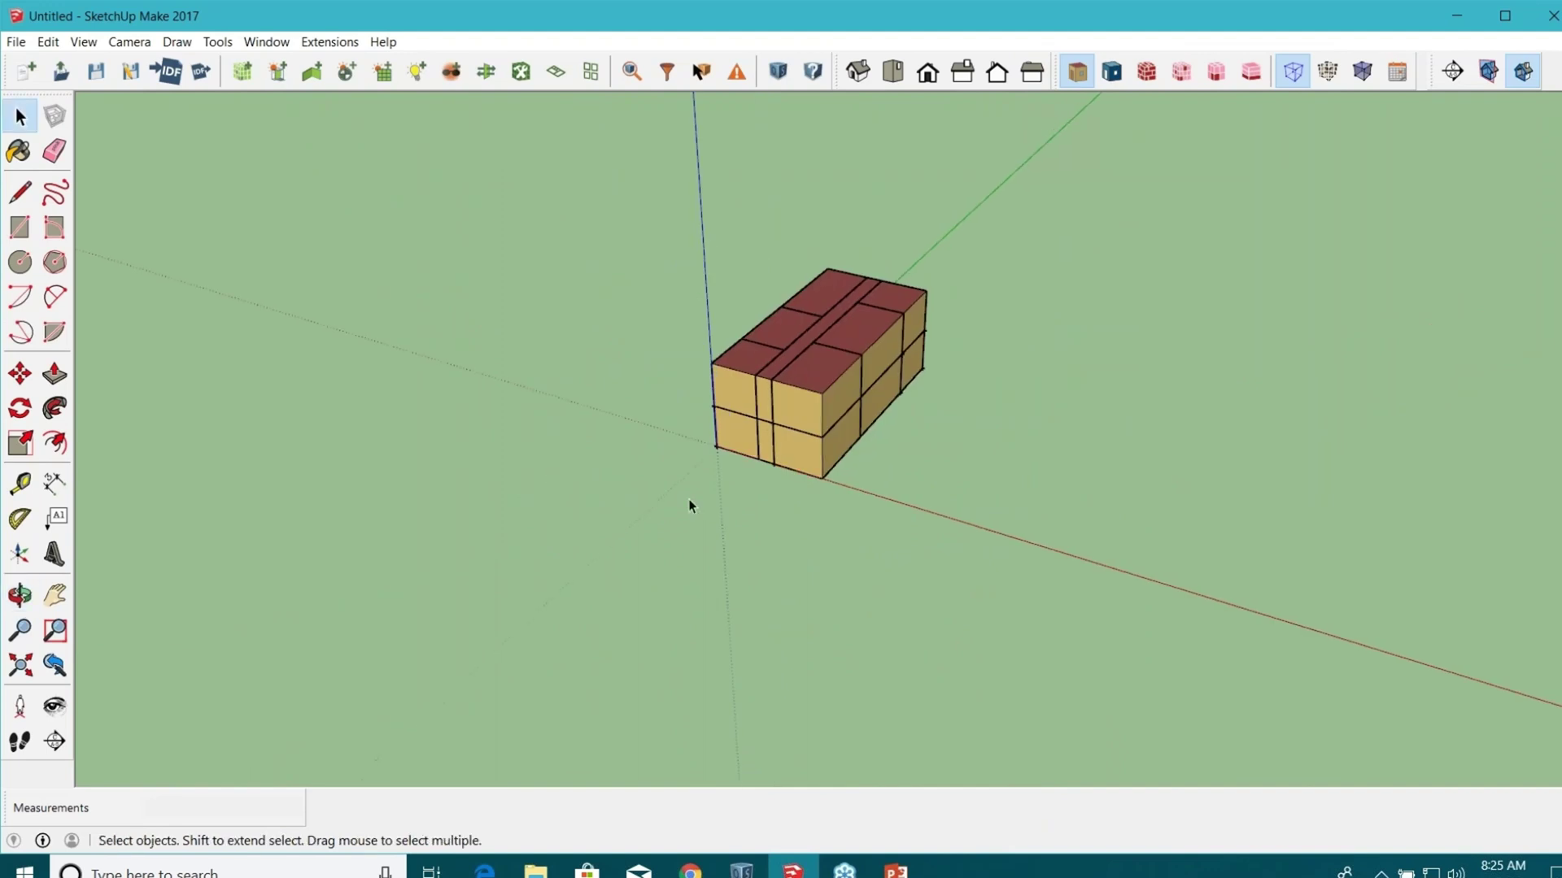
middle_drag(774, 592, 817, 472)
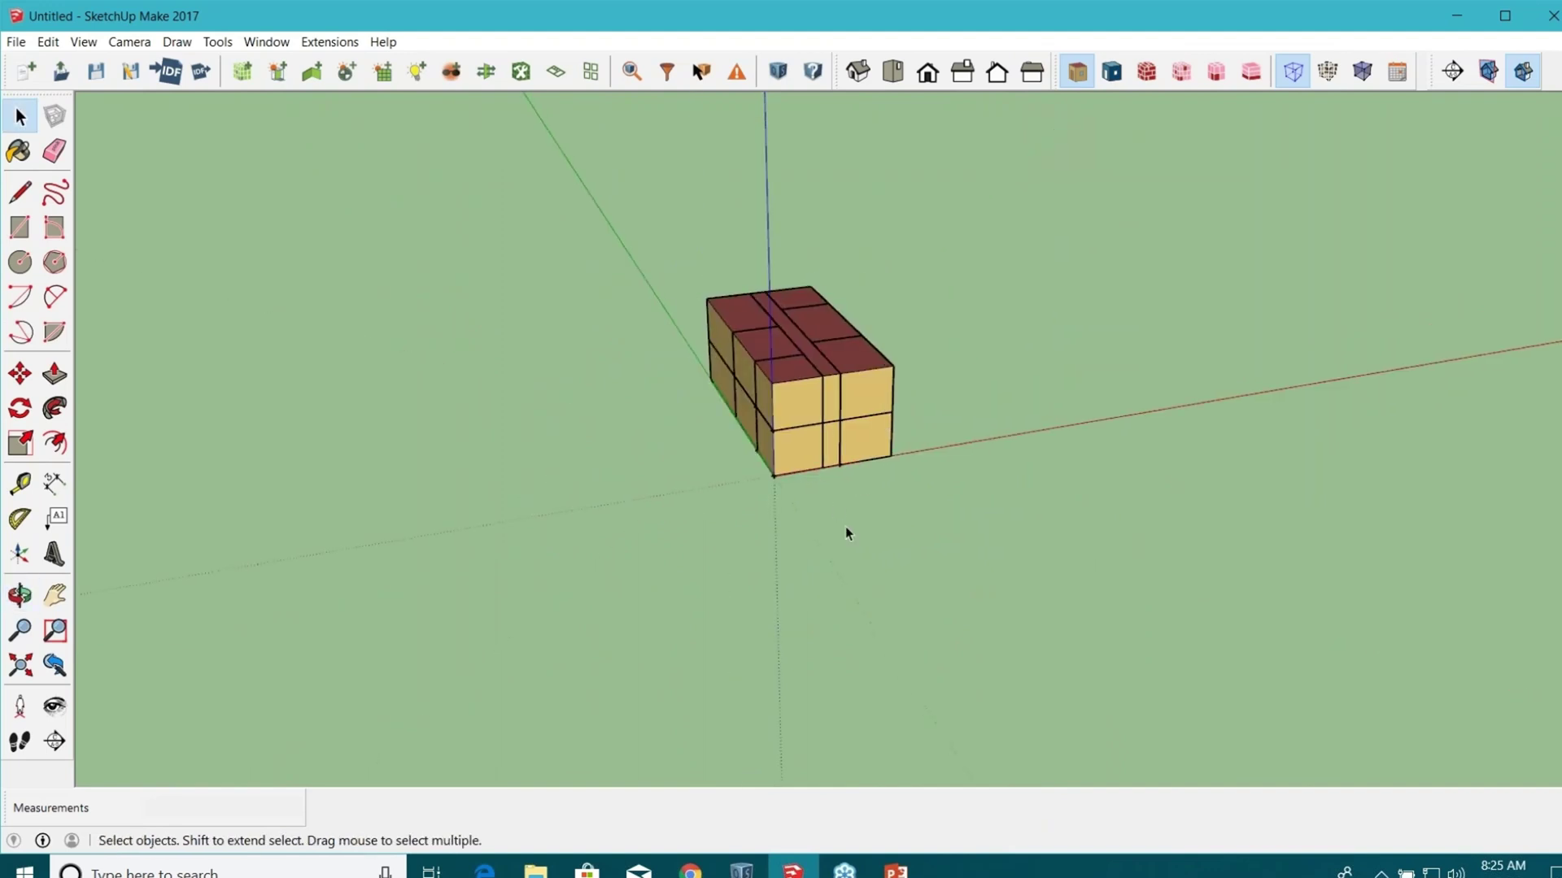
middle_drag(846, 526, 972, 558)
Give the end corner spaces and the opposite side's middle spaces on both storeys a window-to-wall ratio of 0.6 with a 1 m offset.
drag(1017, 562, 590, 255)
click(669, 252)
middle_drag(740, 240, 760, 360)
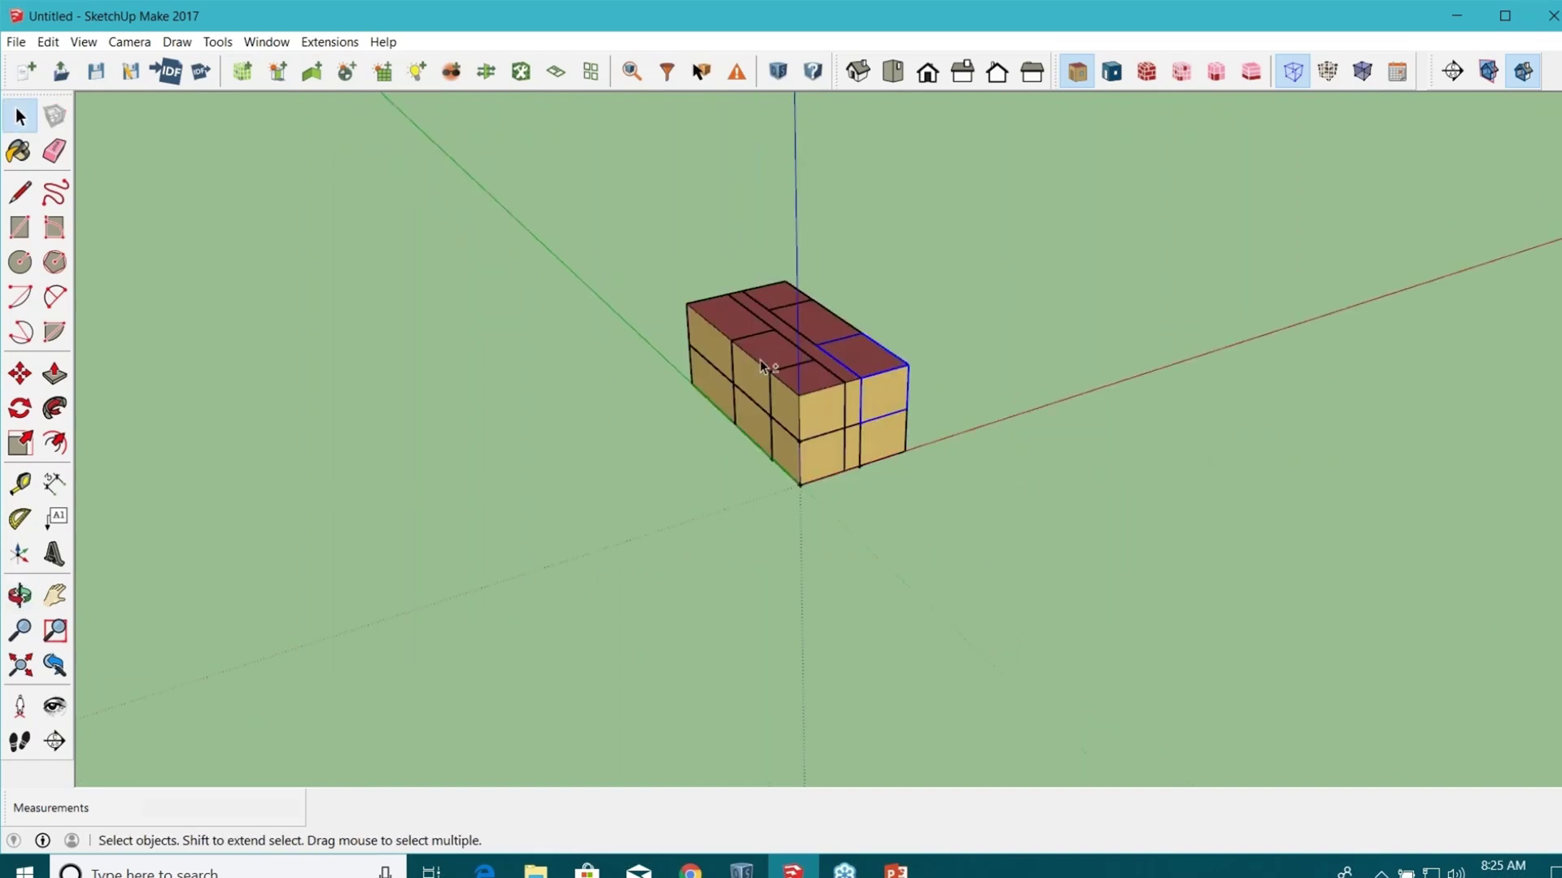
middle_drag(827, 466, 716, 439)
click(330, 42)
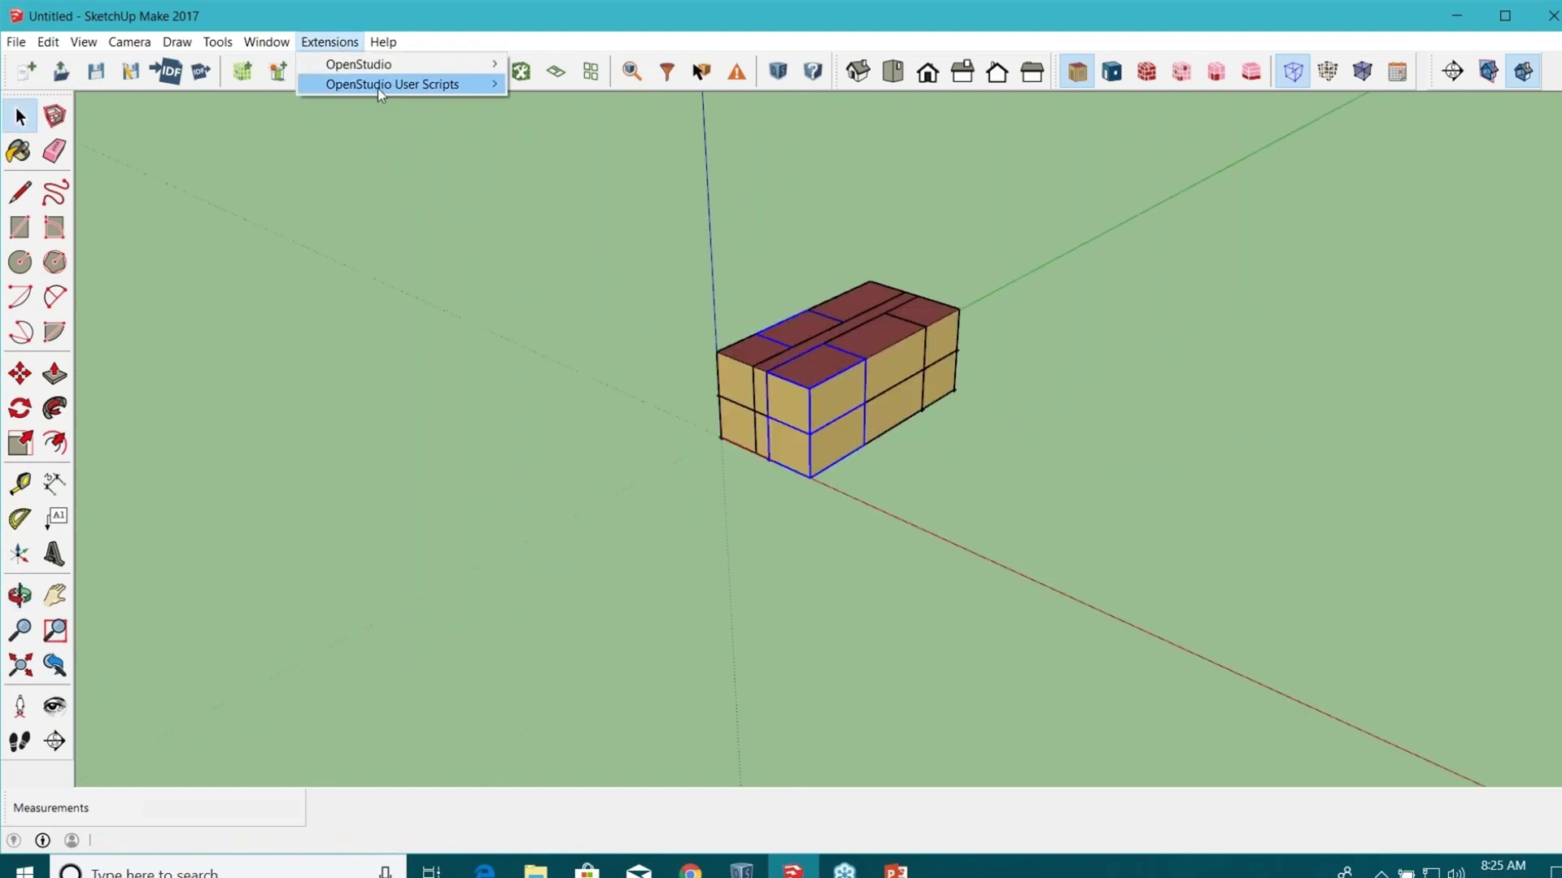
mouse_move(378, 88)
mouse_move(633, 109)
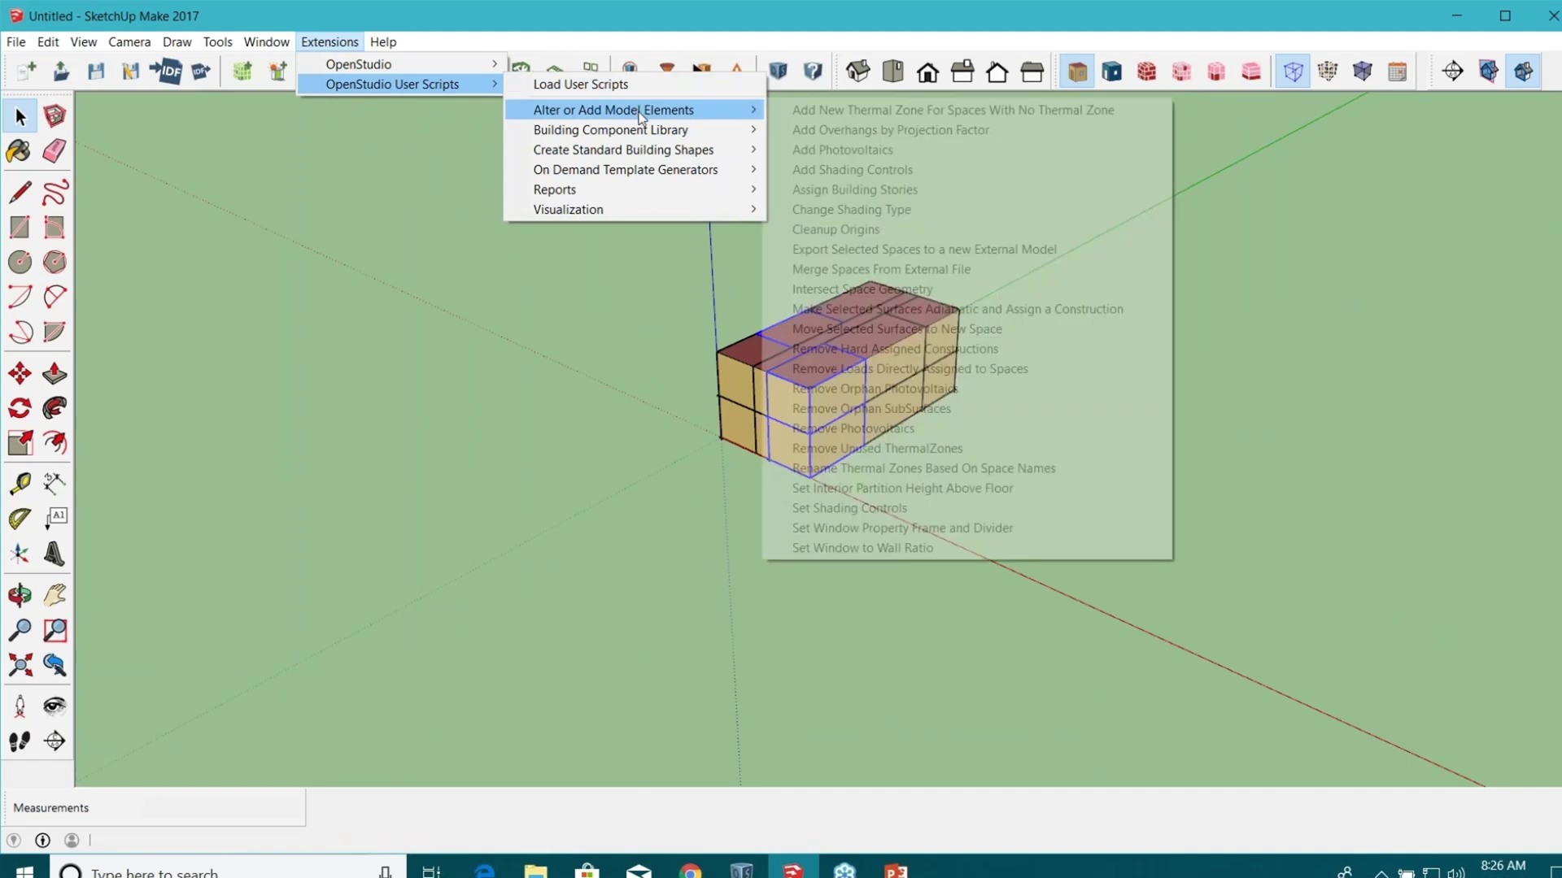
click(901, 548)
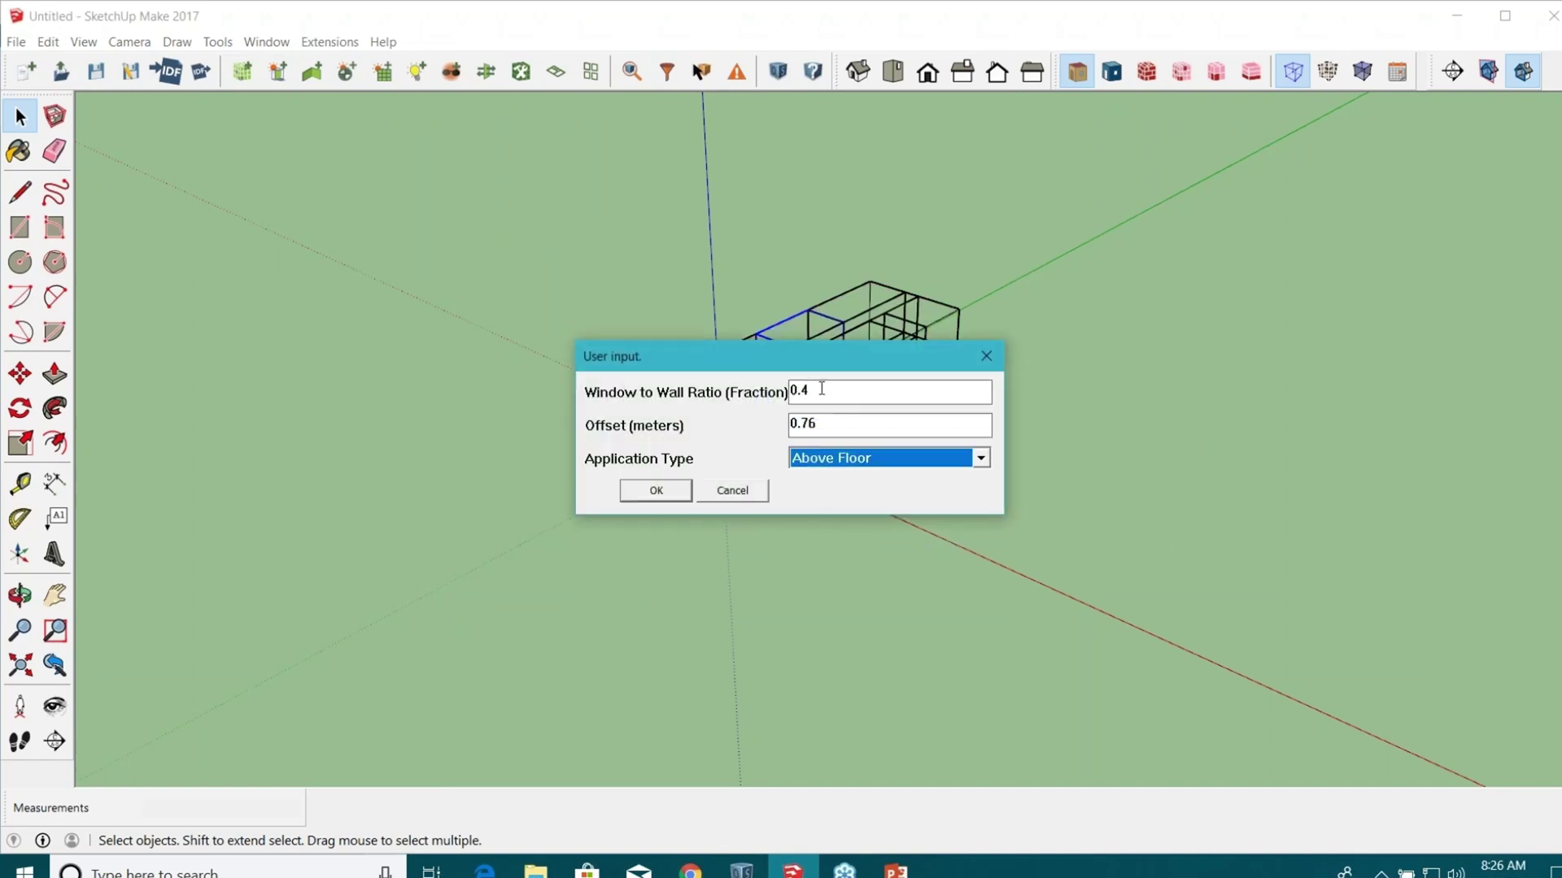
click(822, 391)
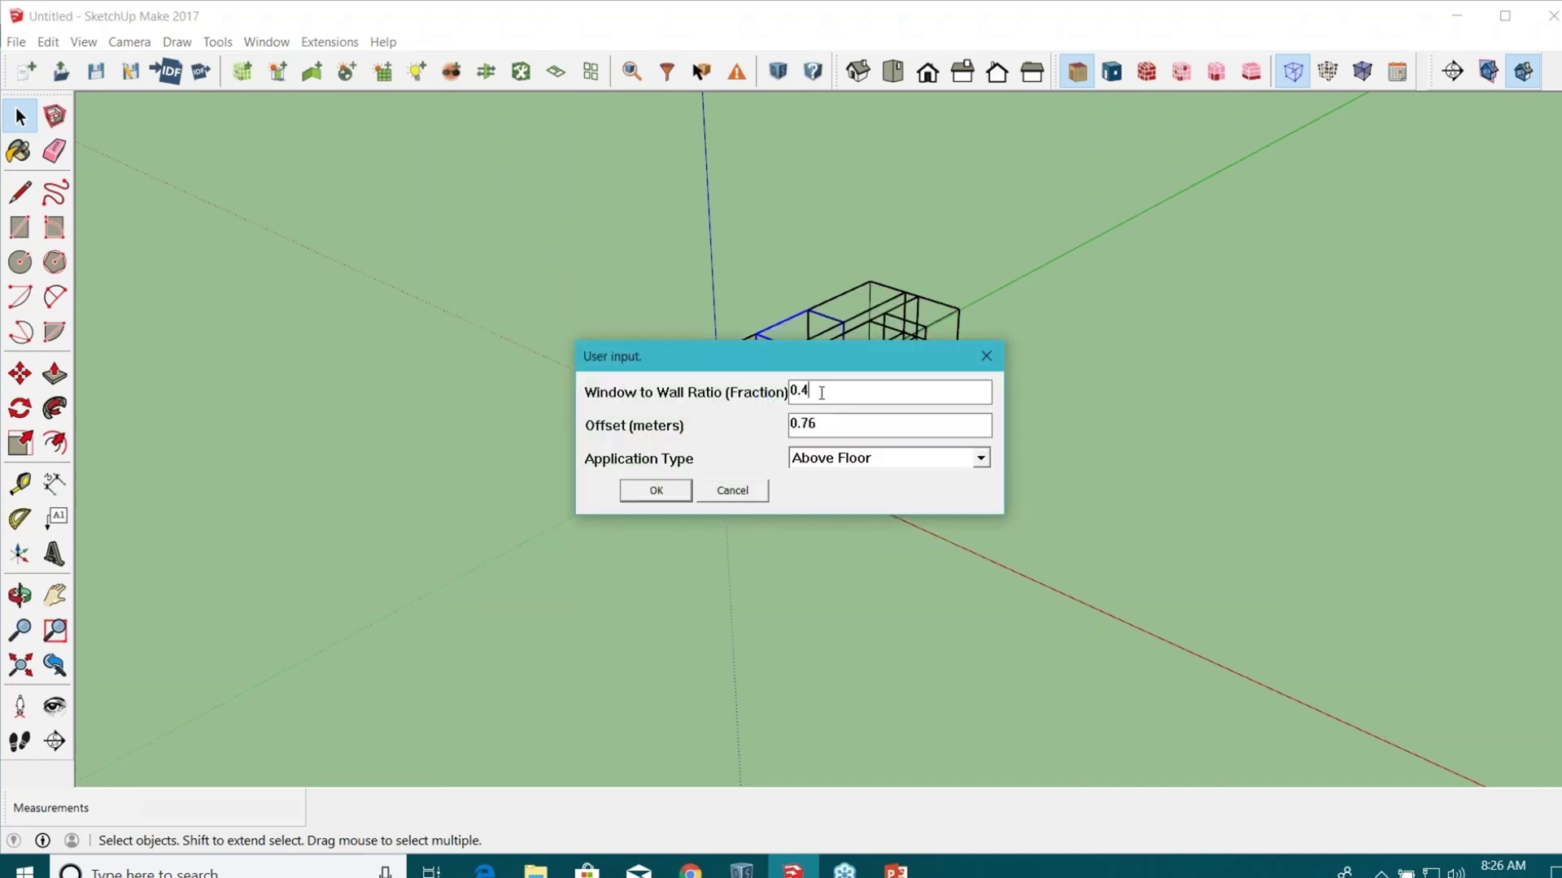
key(BackSpace)
text(6)
double_click(833, 425)
text(1)
click(657, 492)
Examine the new windows on the end and both long sides of the building.
middle_drag(851, 580, 700, 455)
middle_drag(850, 402, 774, 452)
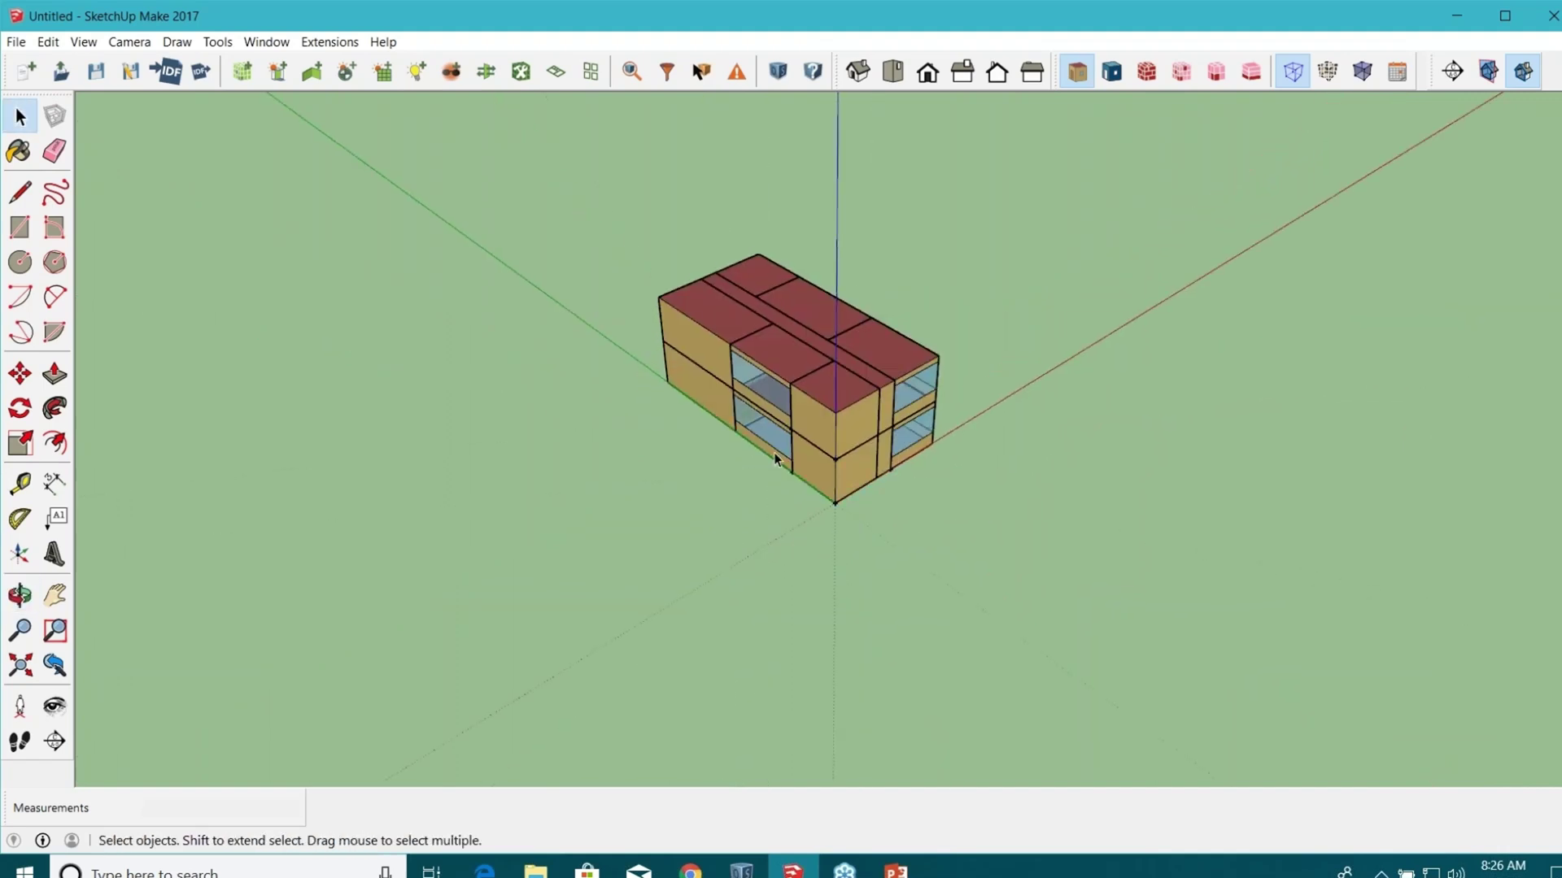
scroll(774, 453, up, 4)
middle_drag(1033, 473, 309, 423)
scroll(538, 427, down, 3)
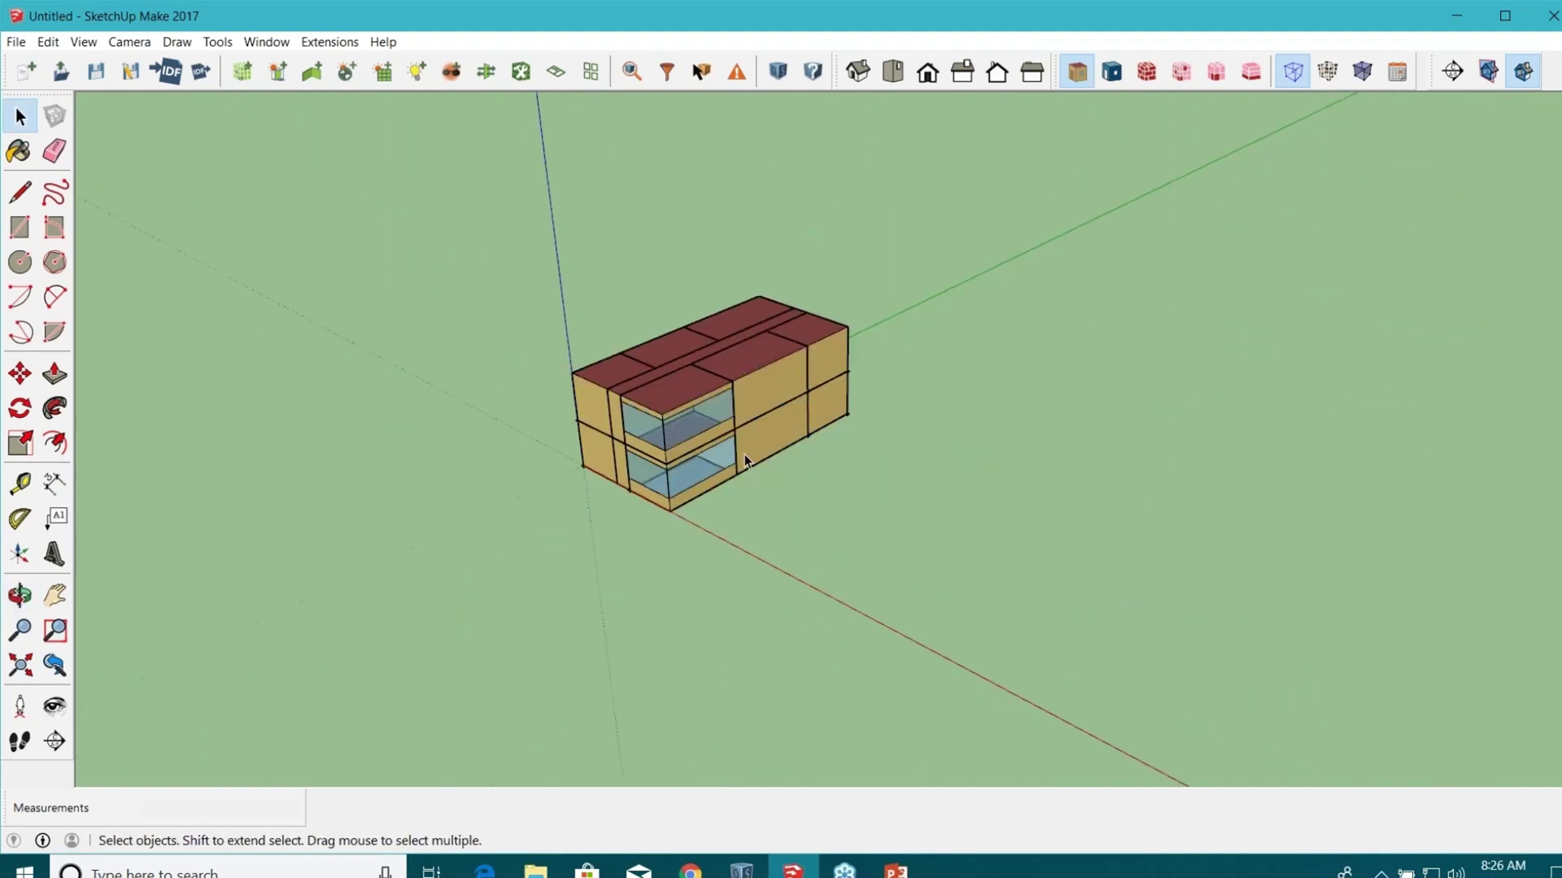
middle_drag(598, 468, 980, 472)
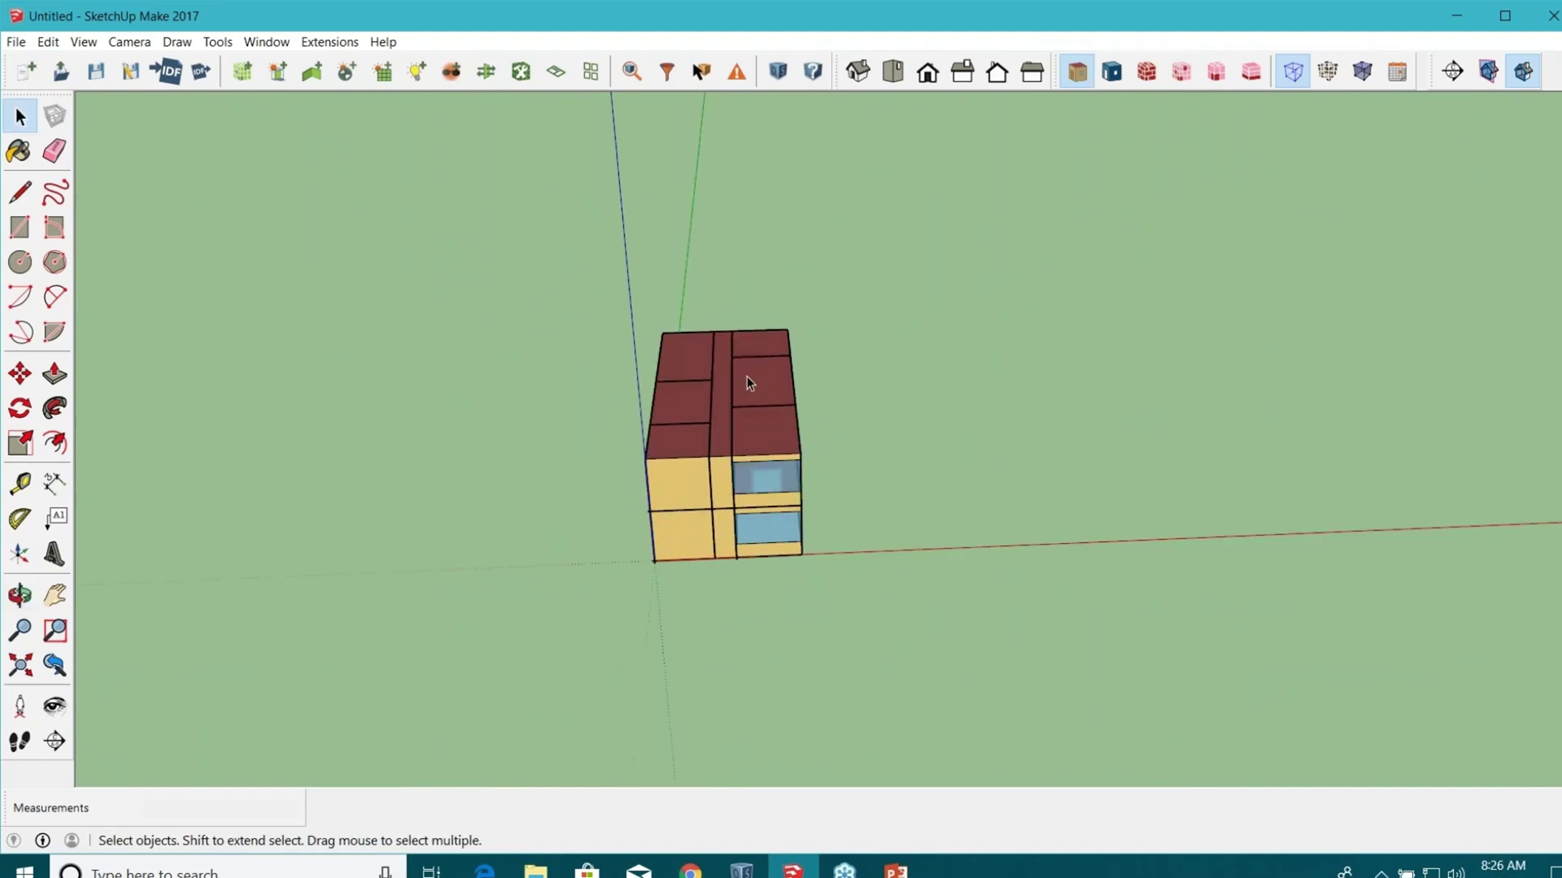
scroll(748, 377, down, 3)
Select the whole building, set its window-to-wall ratio to 0.8, and review the windows on all facades.
drag(837, 509, 538, 297)
click(330, 41)
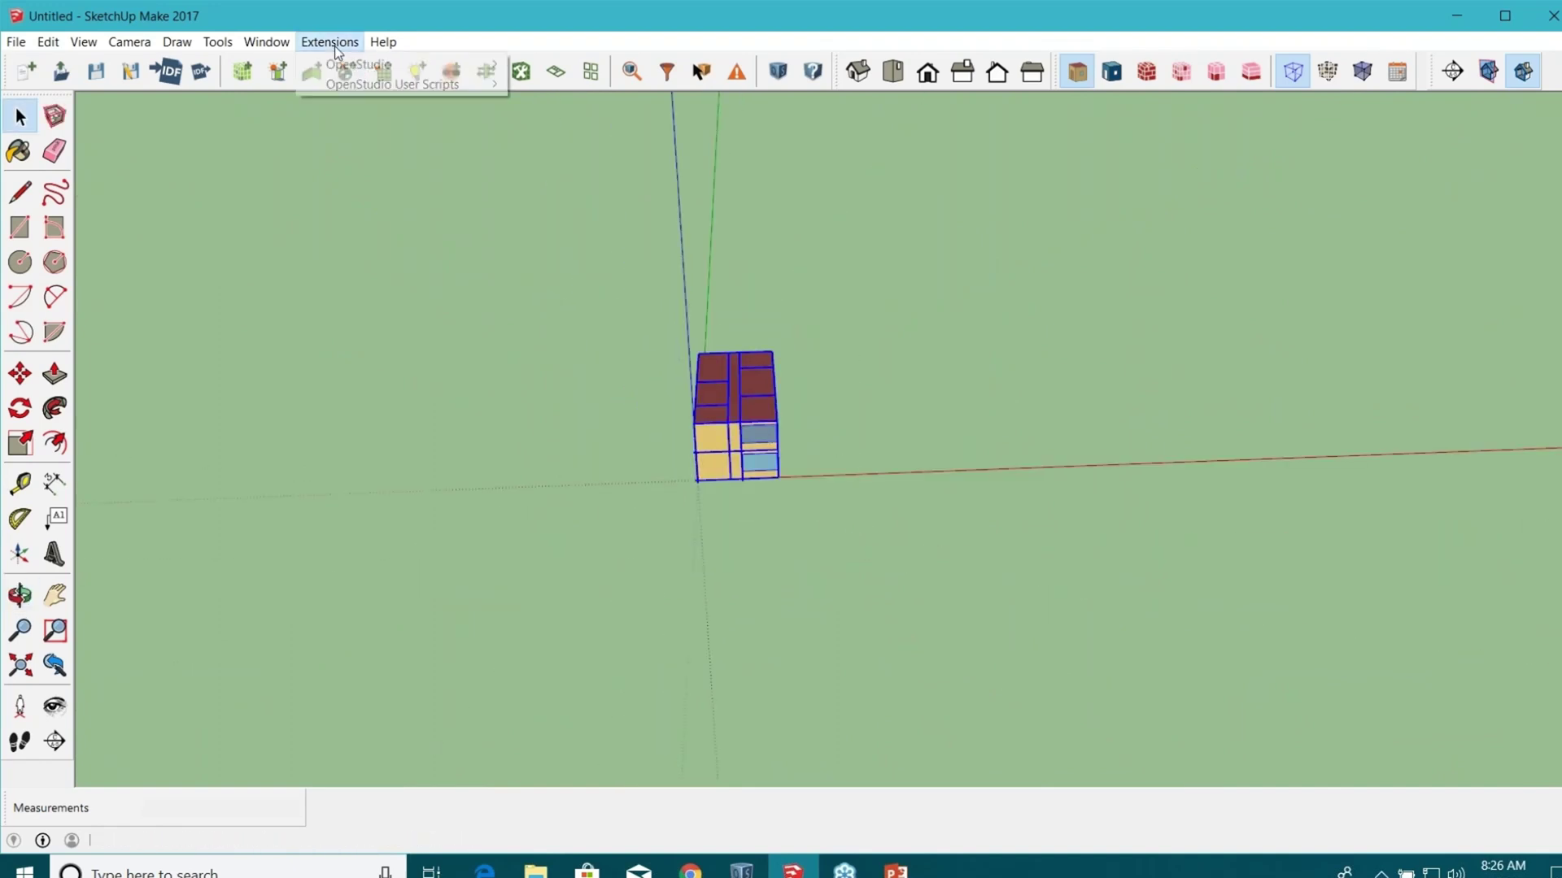
mouse_move(602, 109)
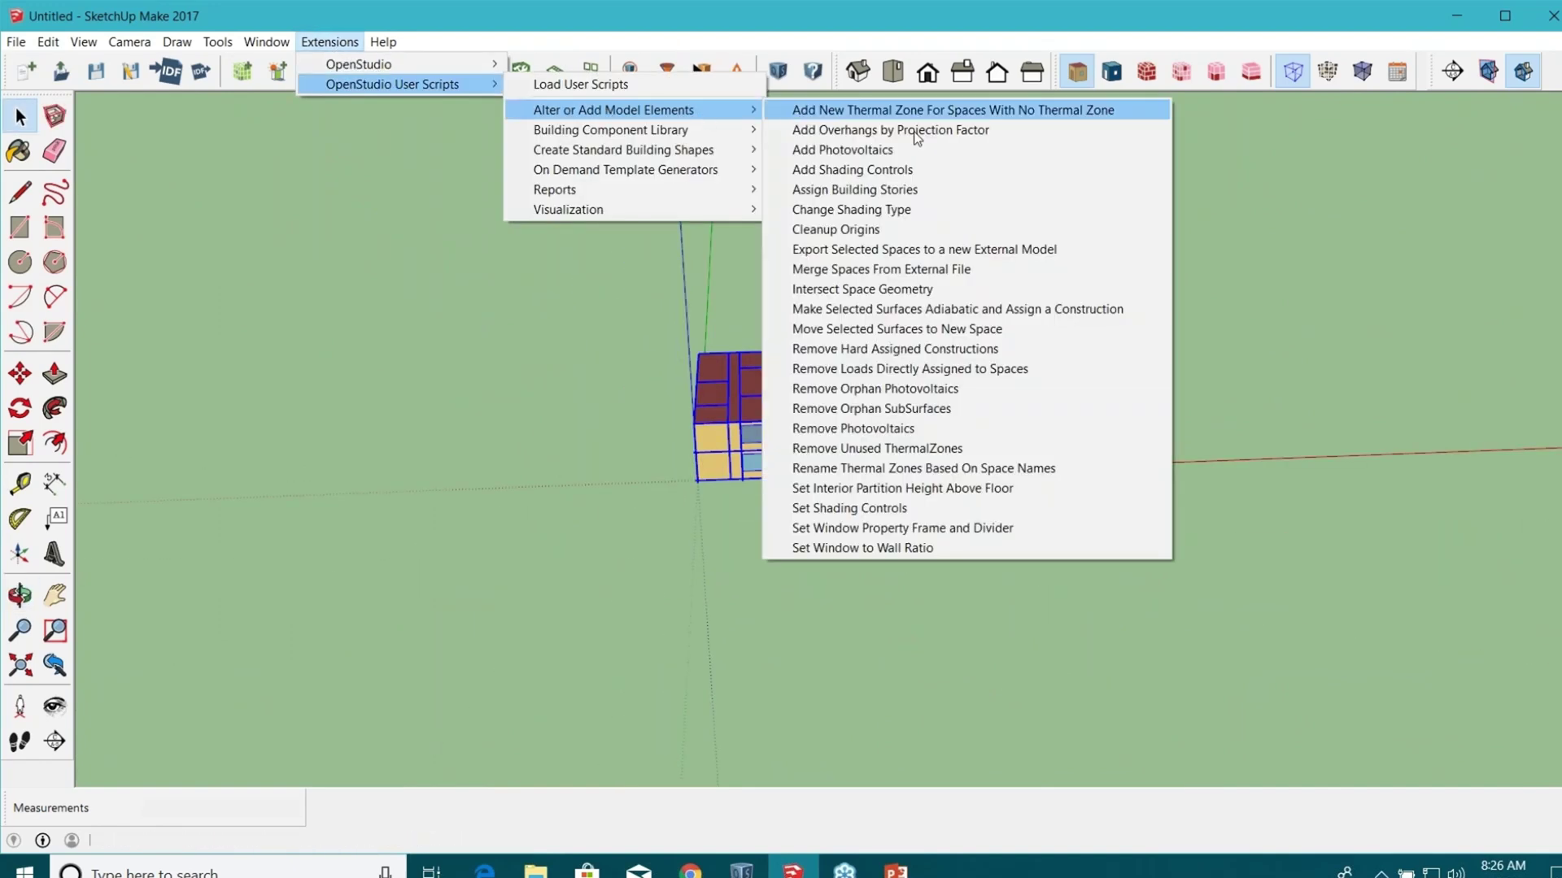
click(851, 551)
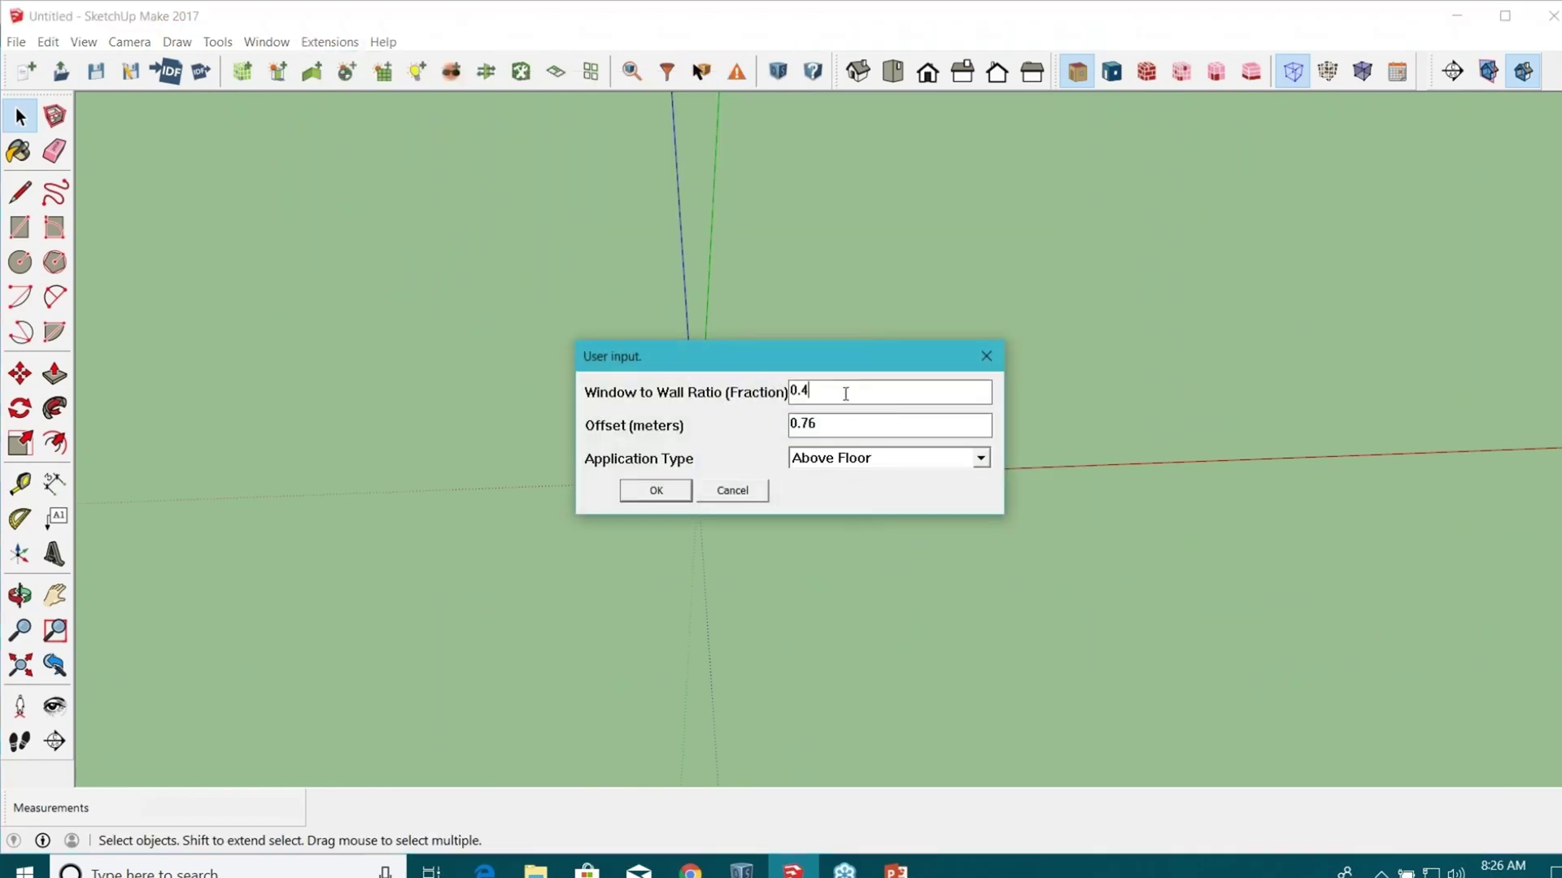
key(BackSpace)
text(8)
click(656, 490)
scroll(663, 433, up, 4)
middle_drag(664, 433, 960, 345)
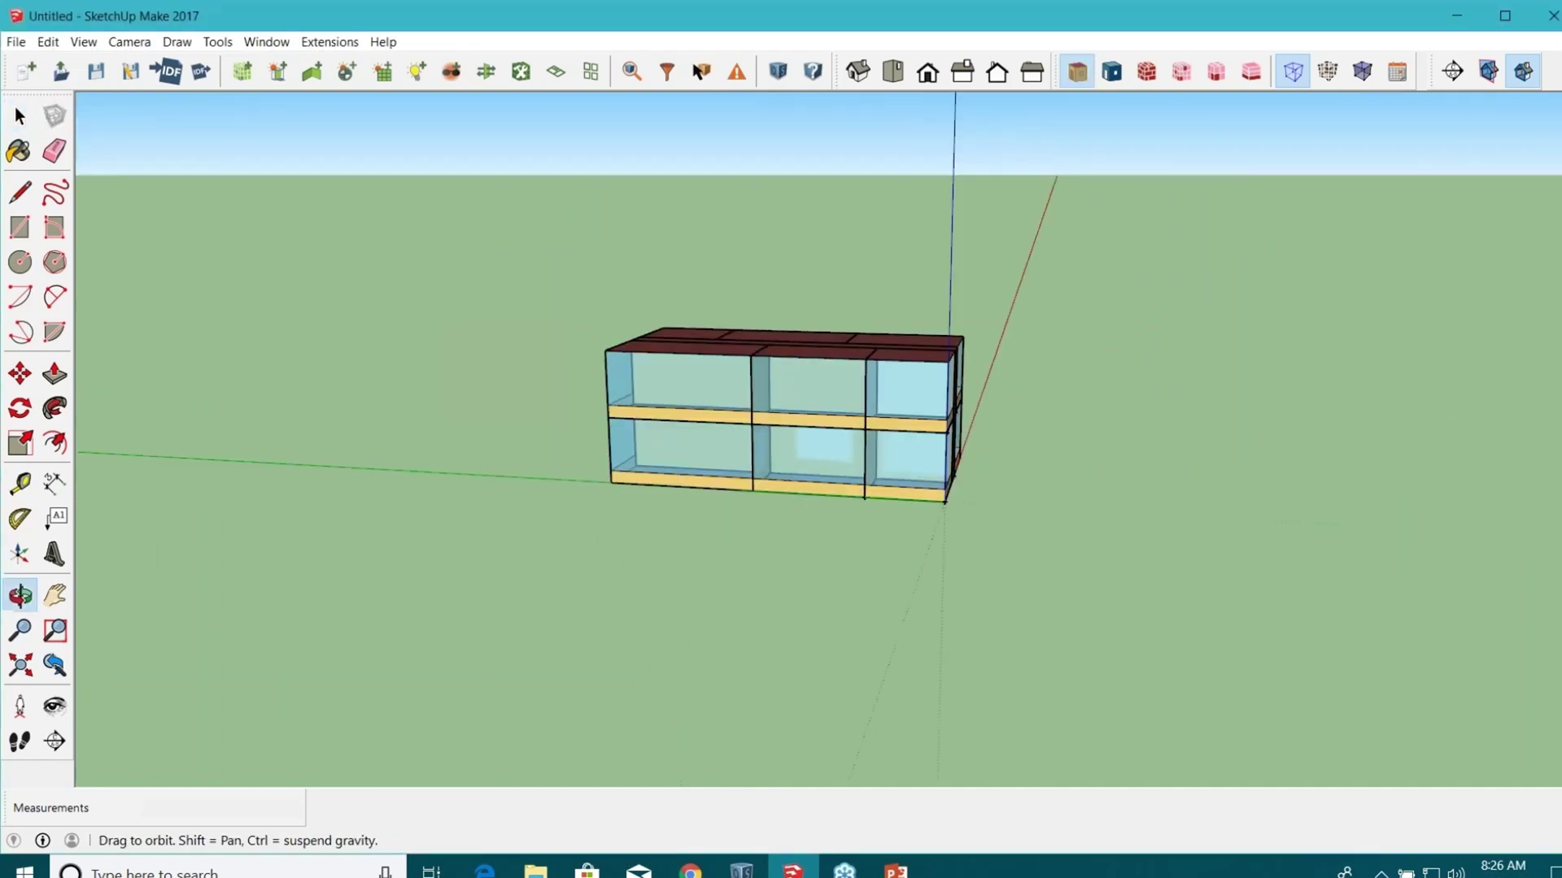
middle_drag(537, 390, 407, 626)
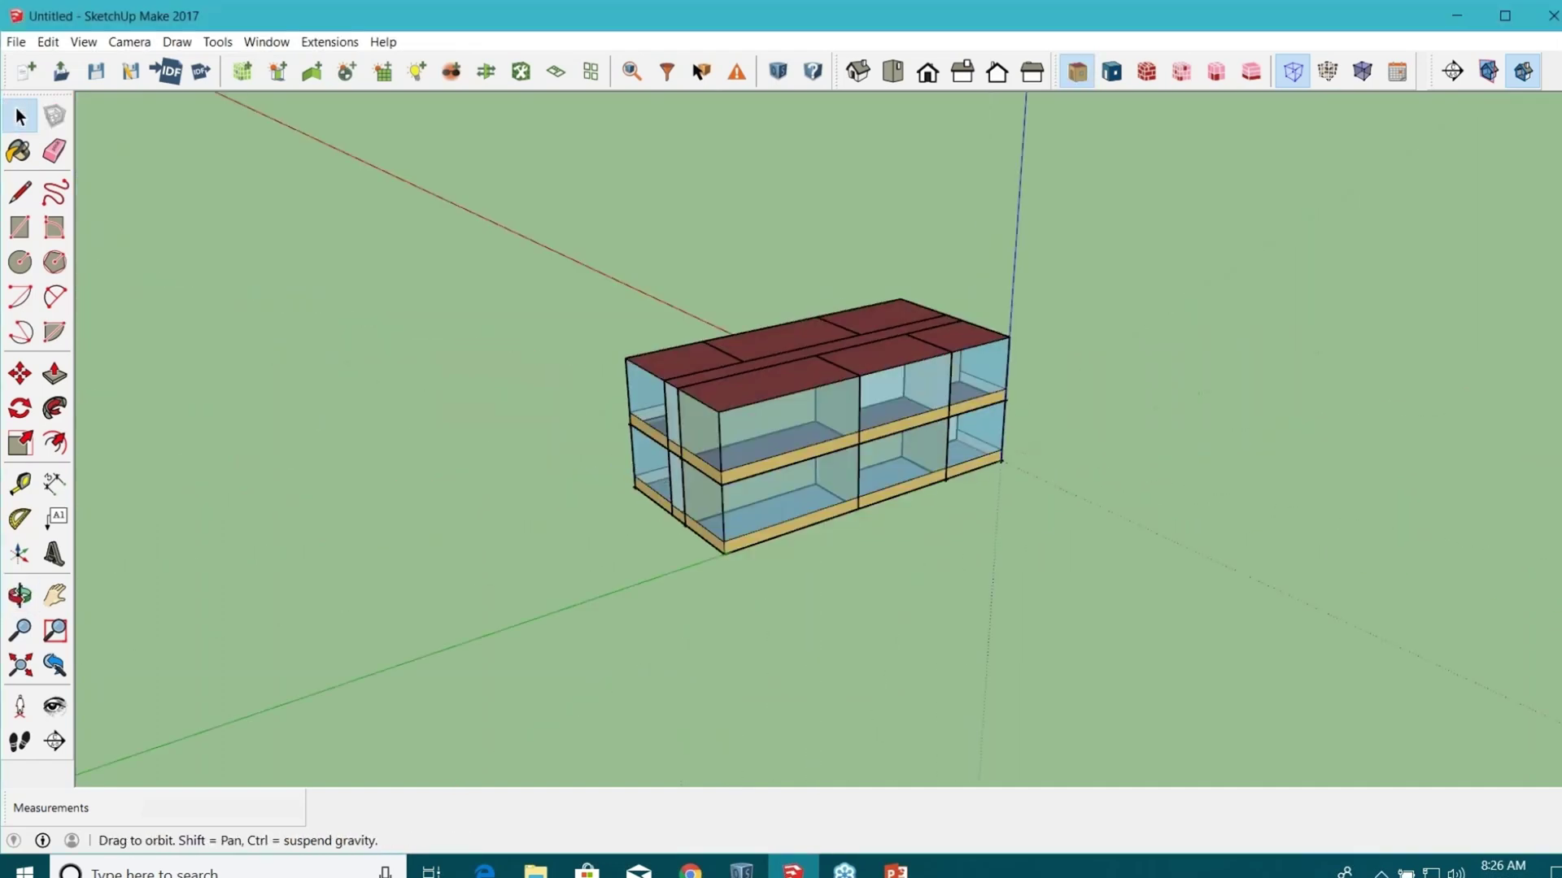
middle_drag(1201, 393, 324, 569)
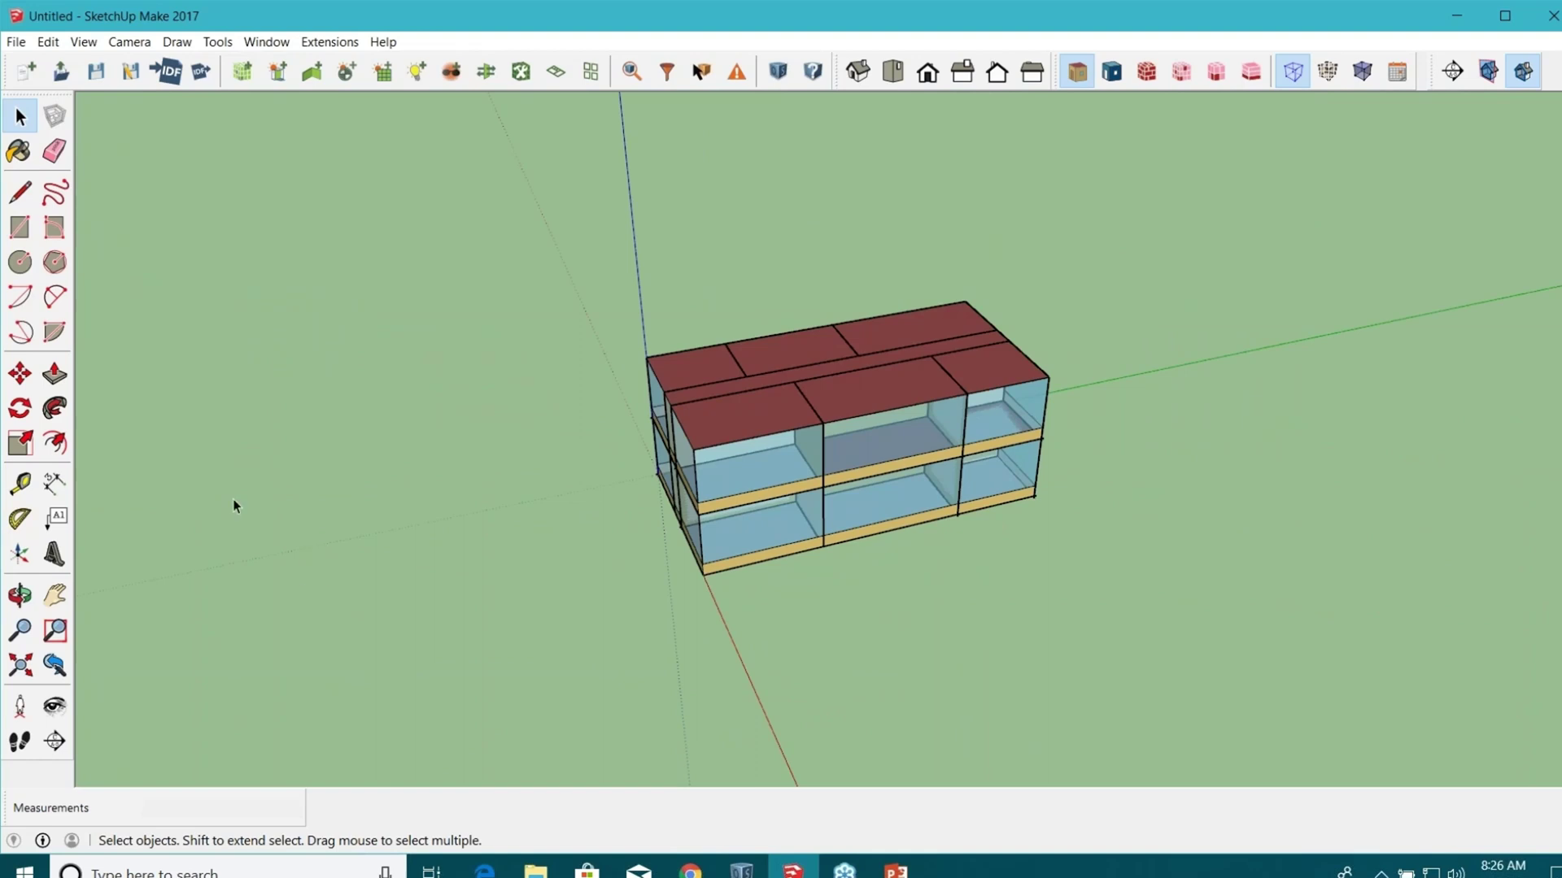
Open the upper-storey corner space for editing and draw a small rectangular window on its long wall, below the existing glazing.
middle_drag(234, 506, 594, 541)
scroll(598, 536, up, 3)
scroll(597, 537, up, 2)
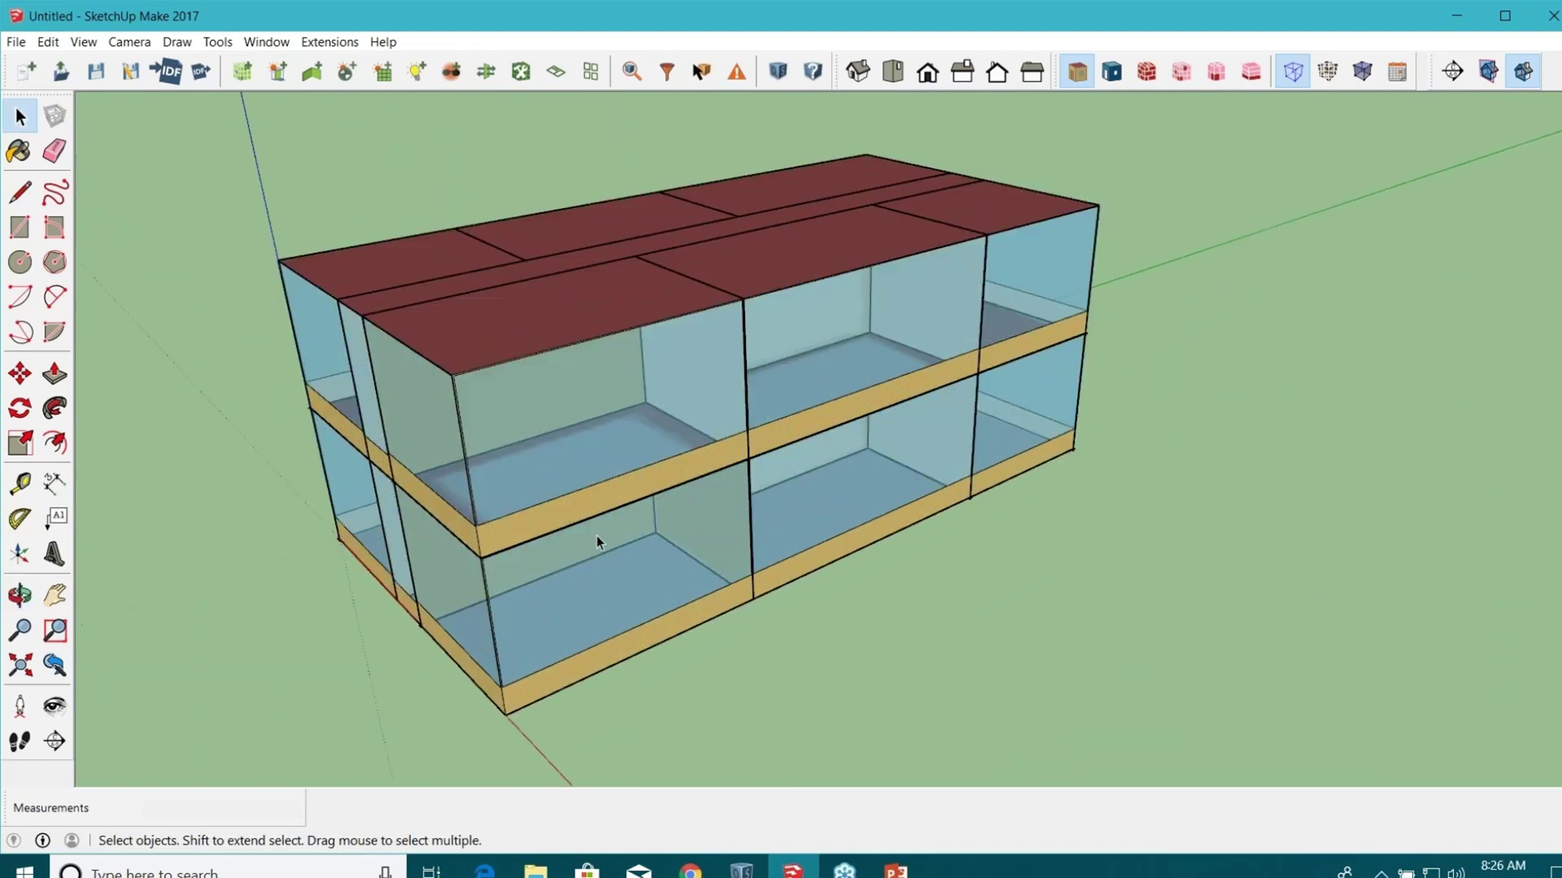
middle_drag(603, 617, 673, 692)
double_click(578, 492)
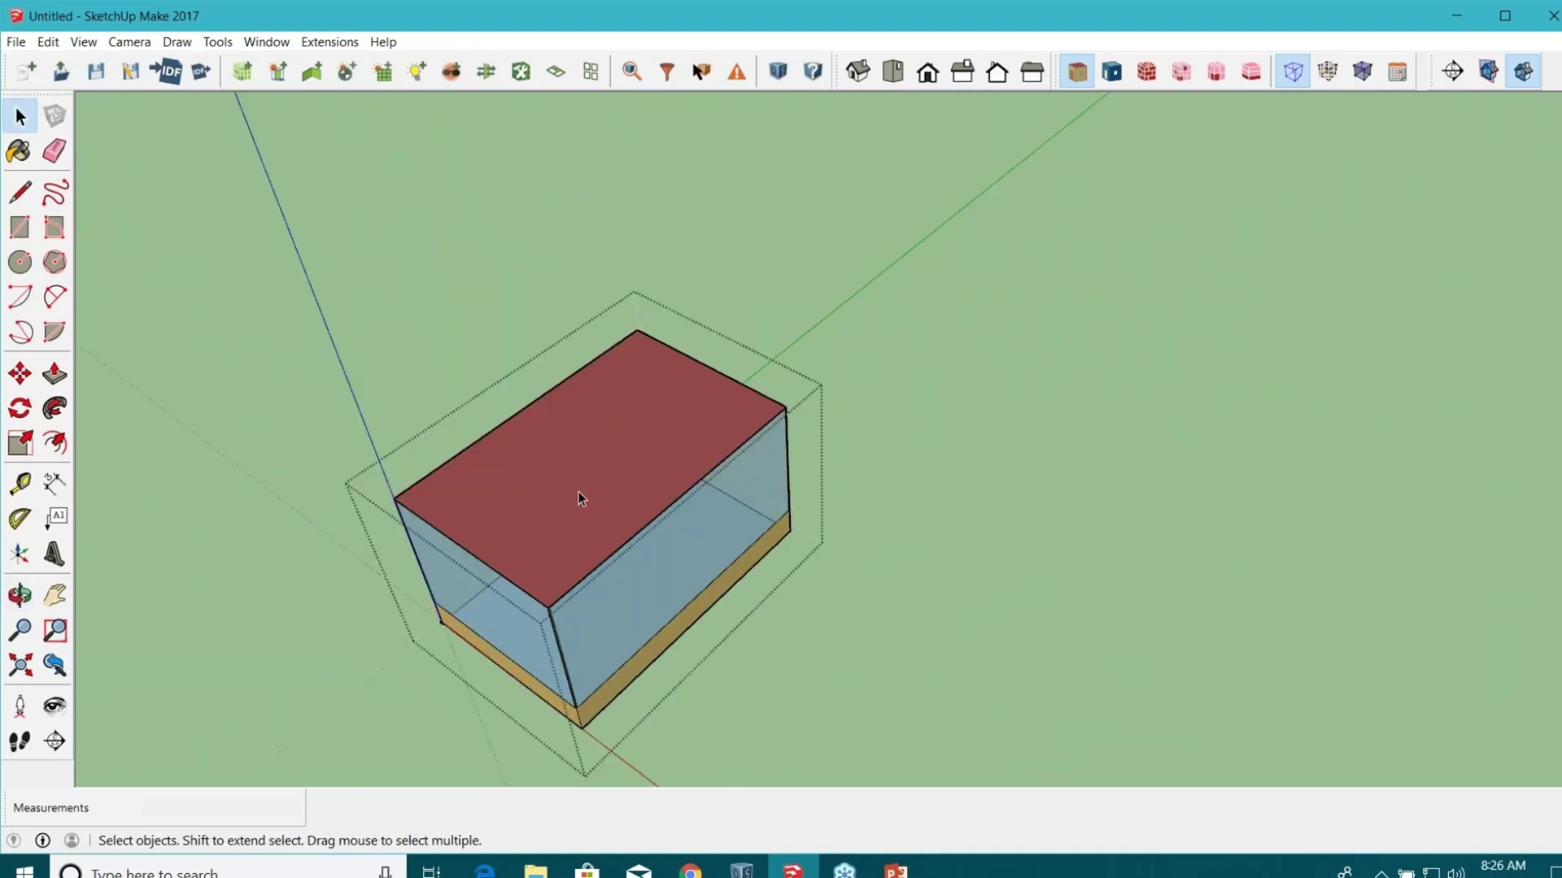
scroll(765, 375, down, 3)
scroll(654, 472, up, 6)
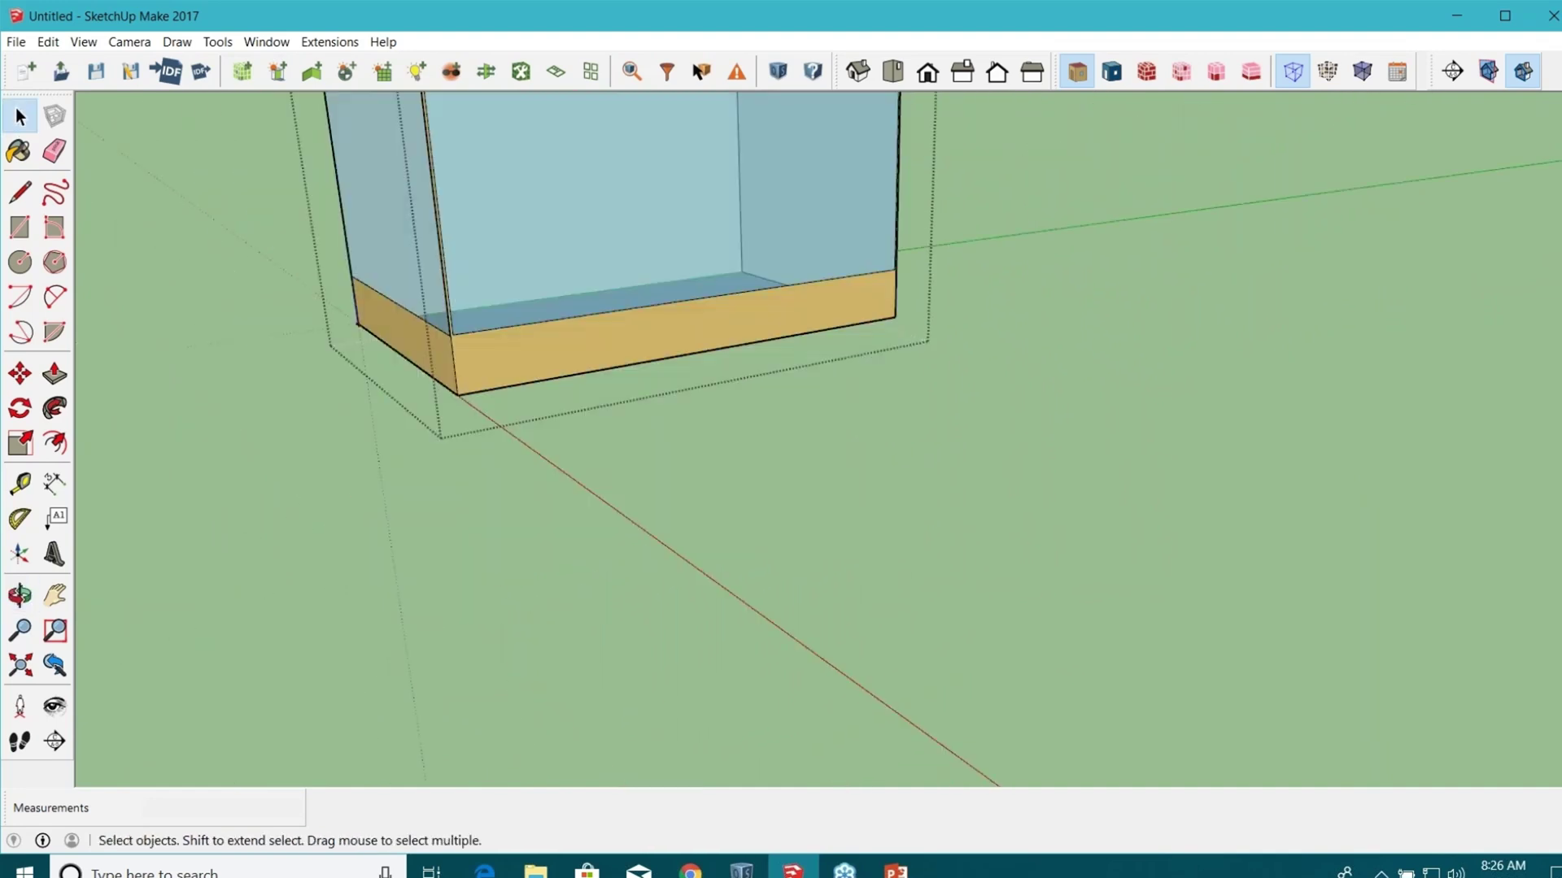
click(19, 227)
scroll(499, 338, up, 5)
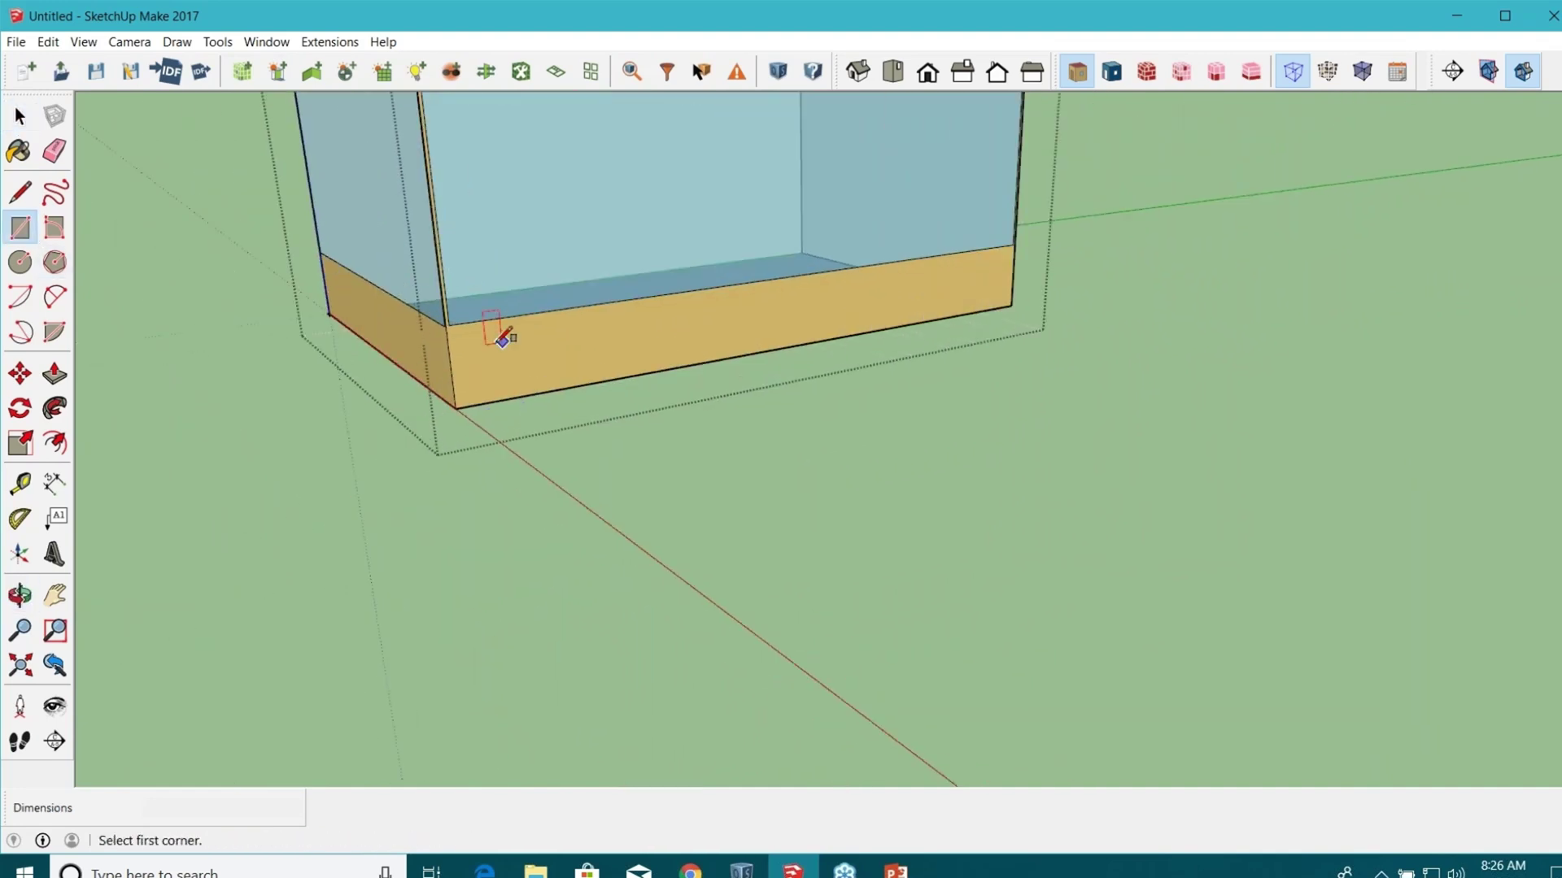
click(446, 326)
click(994, 348)
scroll(845, 549, down, 10)
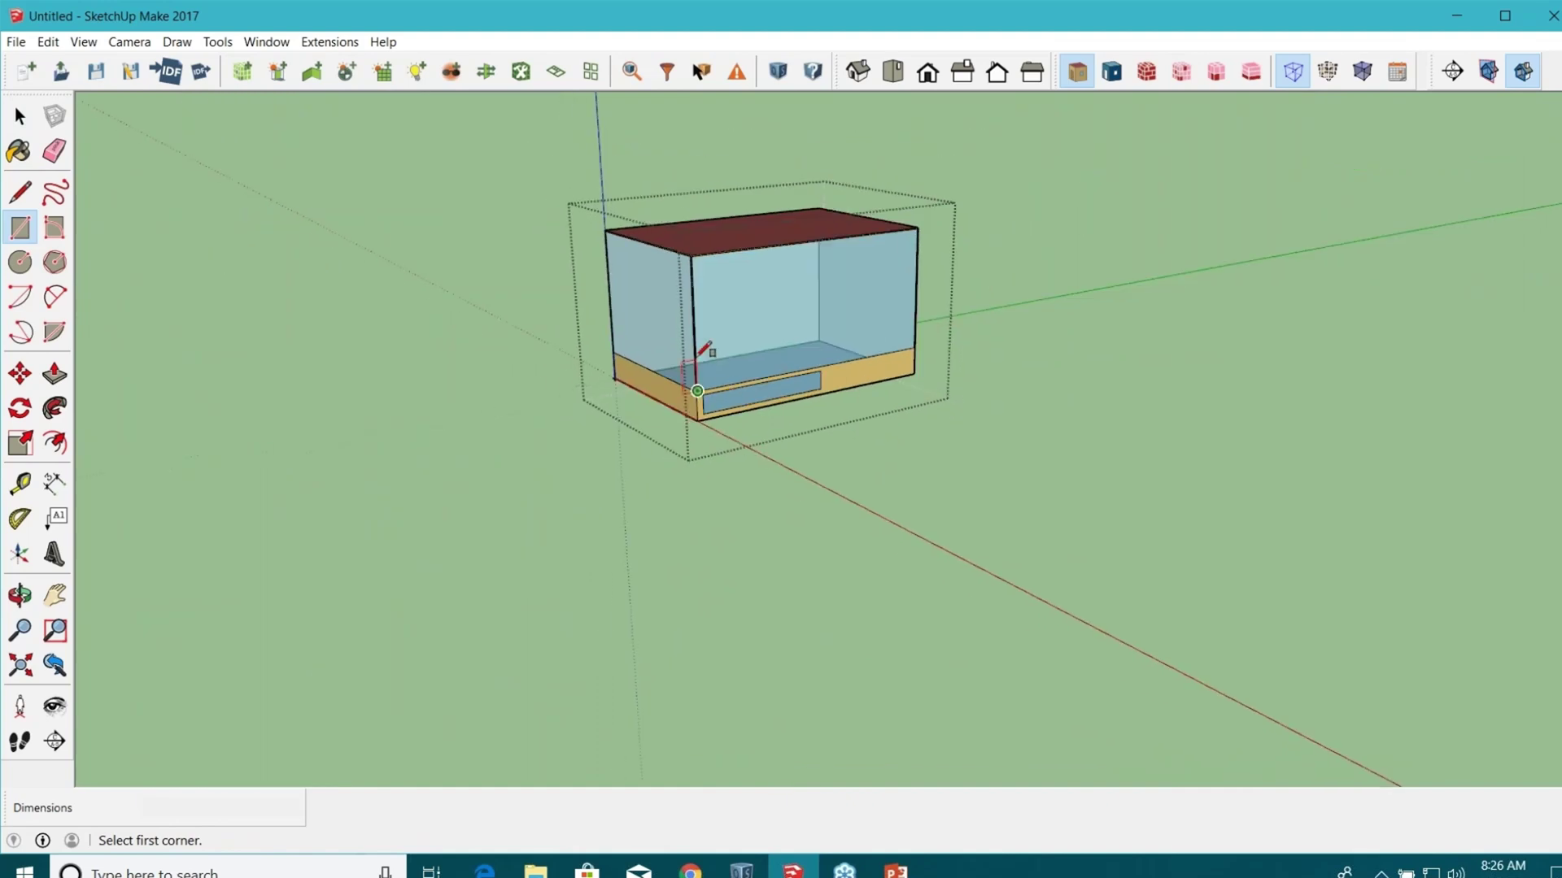
Draw a rectangular skylight about 14' by 7' on the roof of the corner space.
scroll(819, 314, up, 3)
click(826, 304)
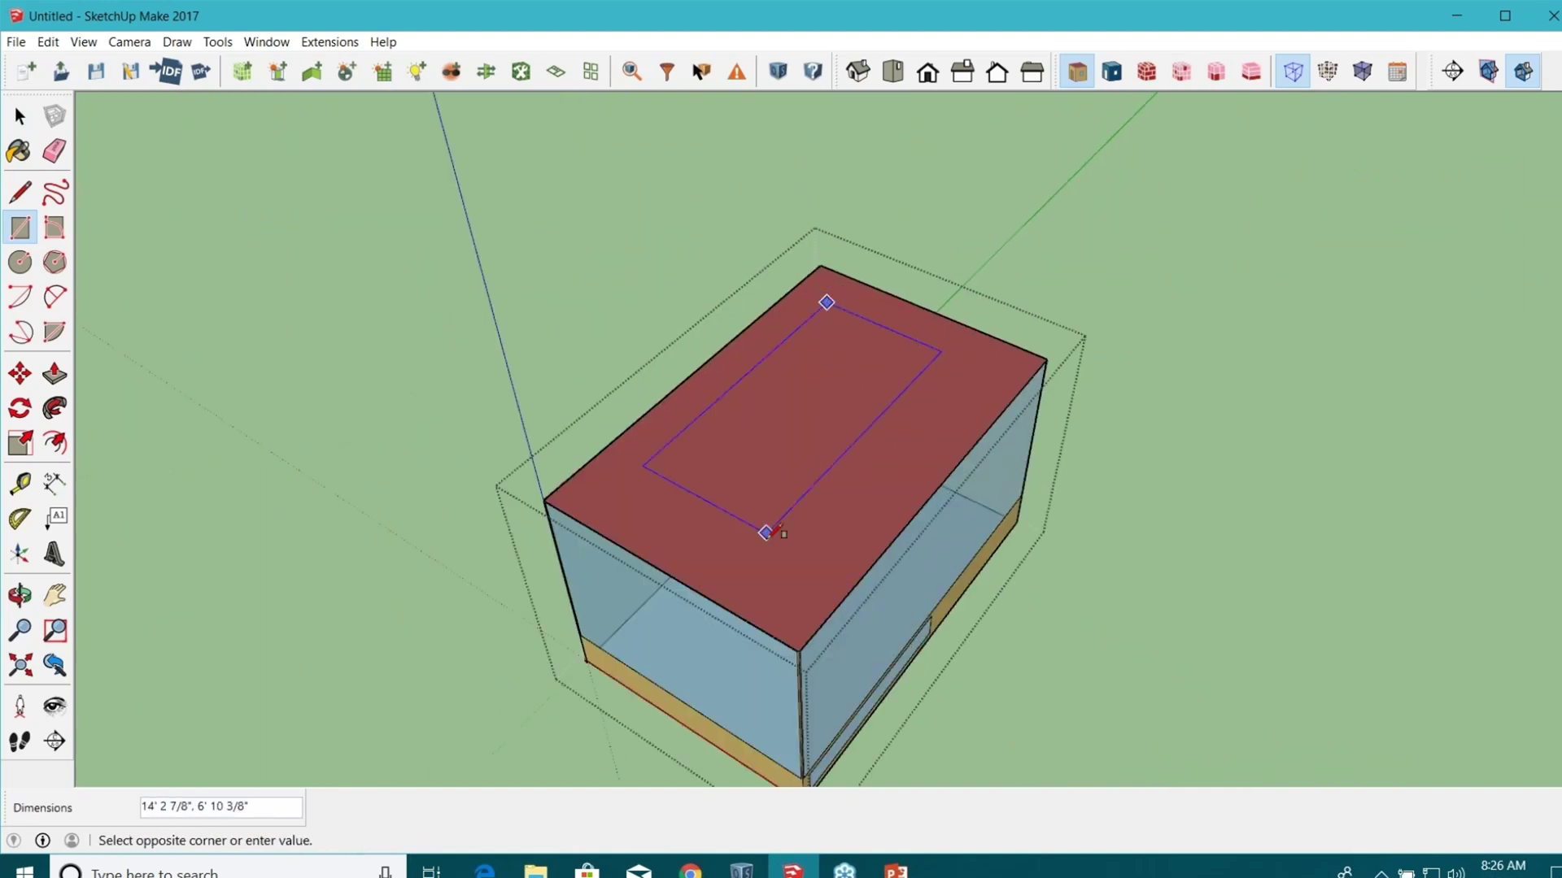
click(784, 541)
scroll(784, 541, down, 2)
click(20, 117)
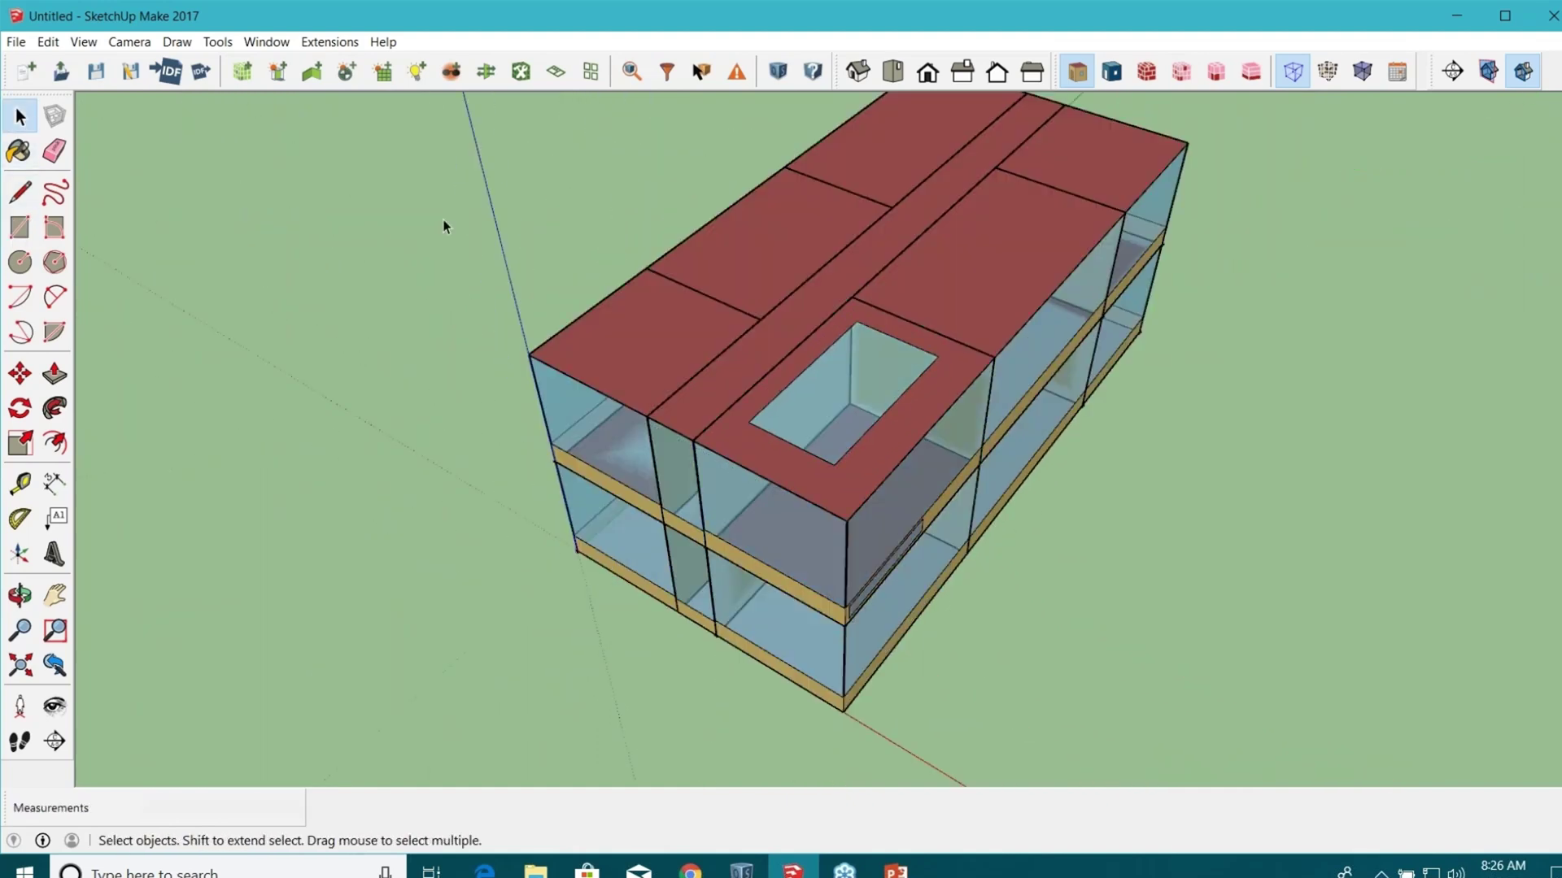
Raise the roof of the upper corridor space above the neighbouring roofs with Push/Pull.
middle_drag(444, 226, 192, 377)
middle_drag(735, 383, 659, 432)
click(657, 428)
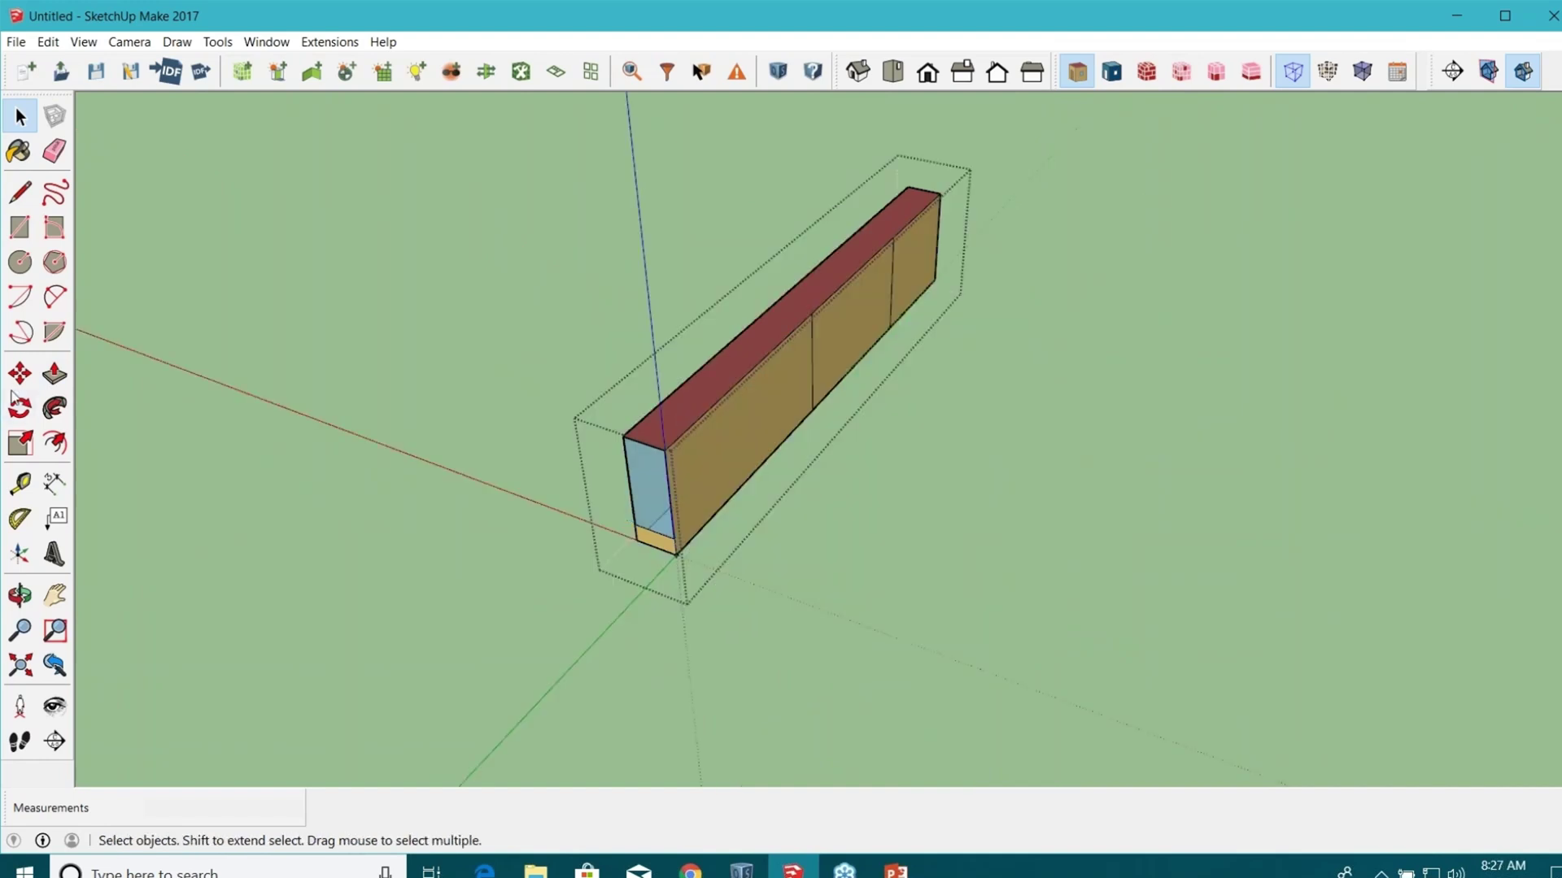
click(55, 376)
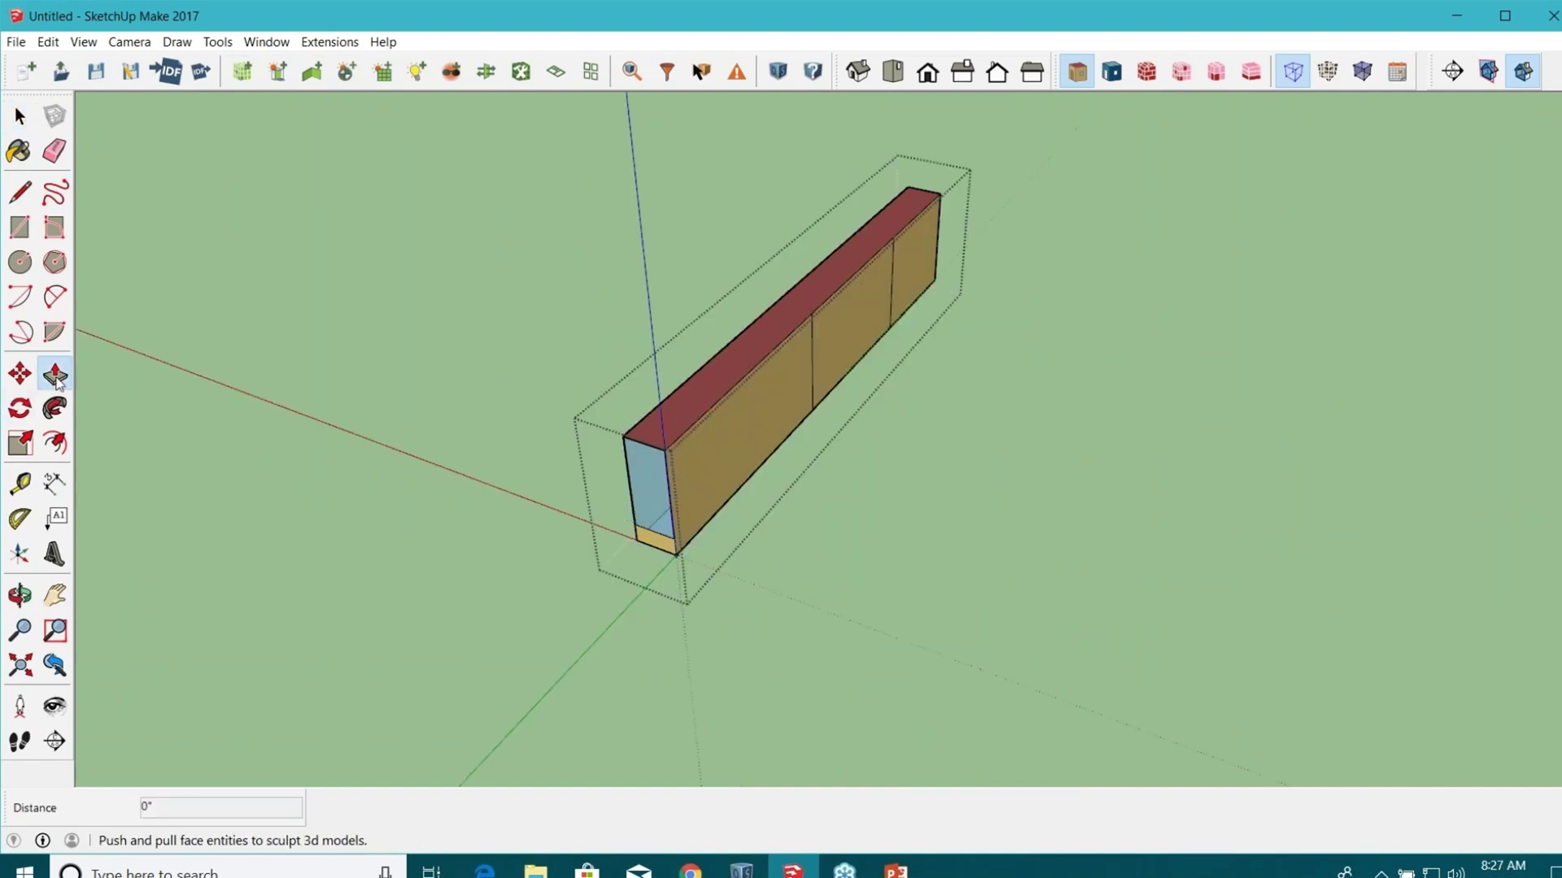
click(719, 383)
click(531, 328)
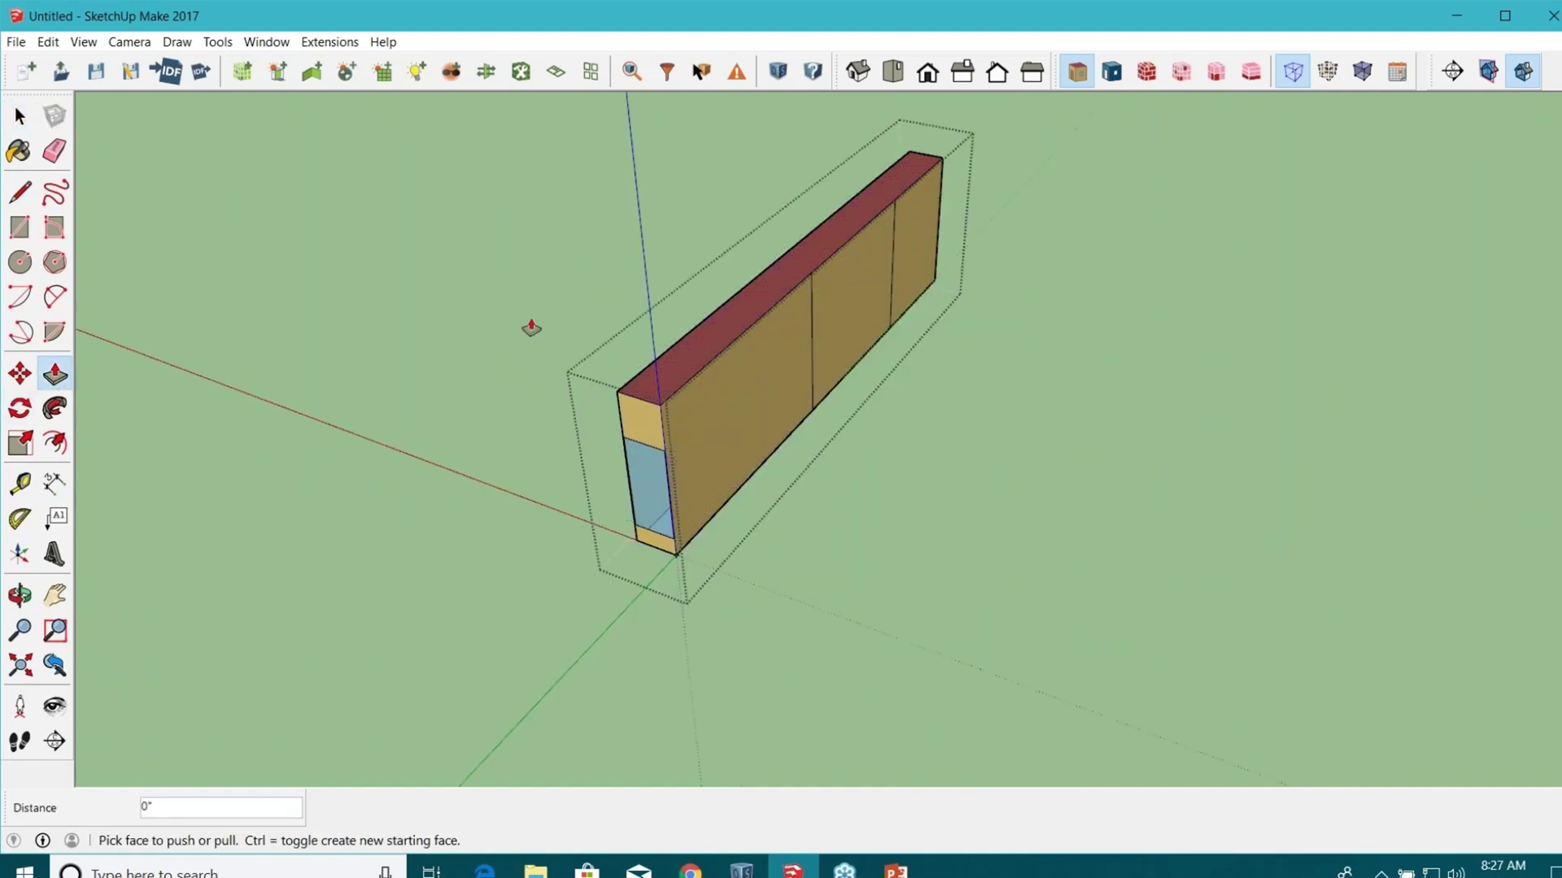
click(21, 116)
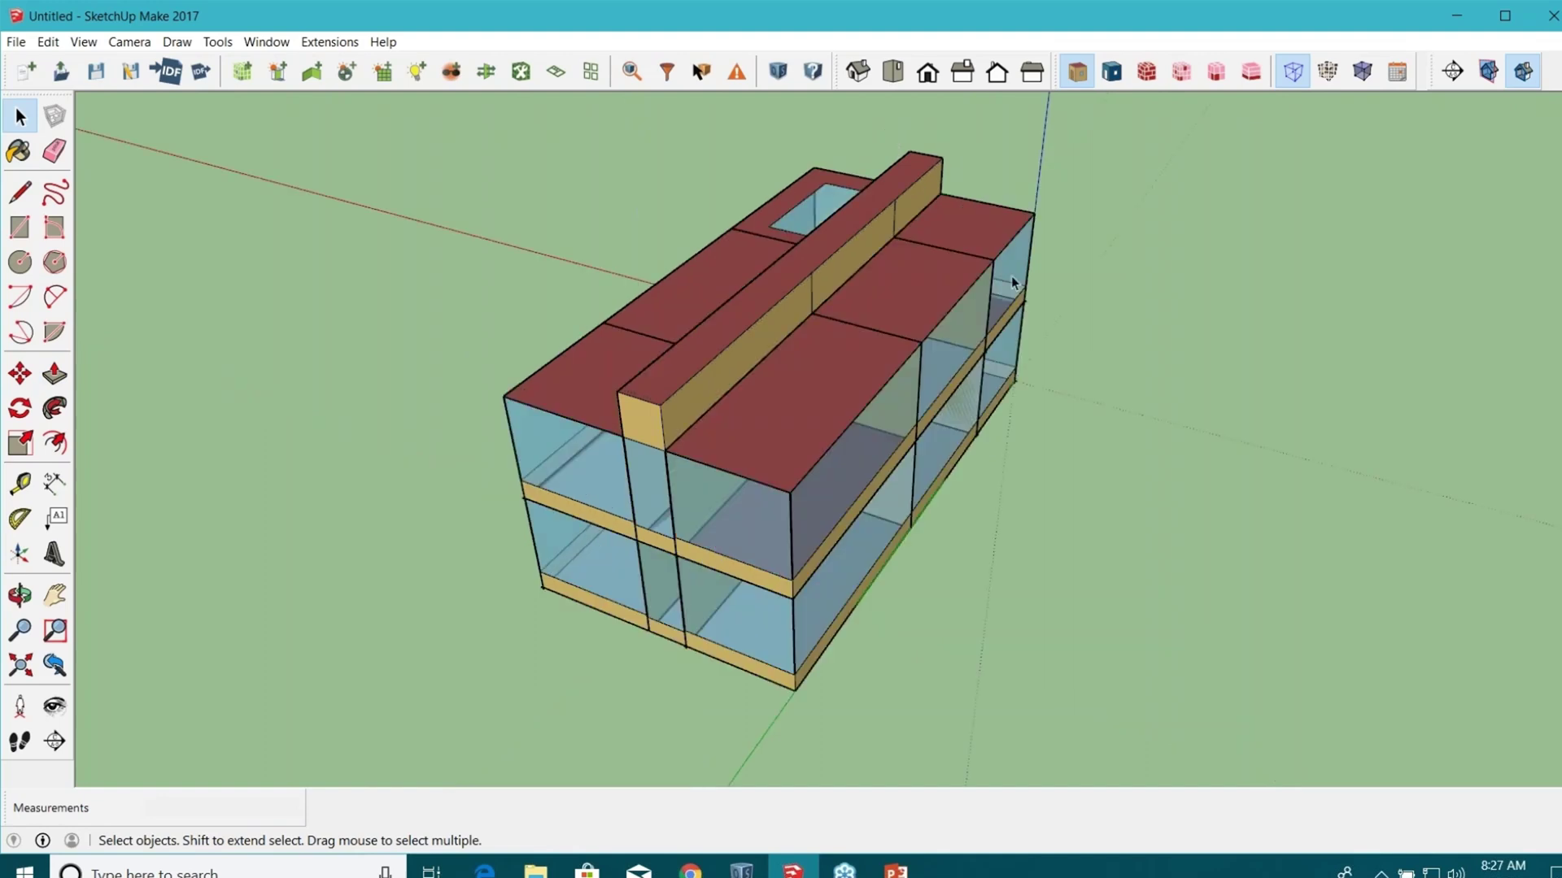
Show the rest of the model during editing and split the opposite upper corner space's roof crosswise with a line about 12' 3" long.
click(1293, 71)
key(o)
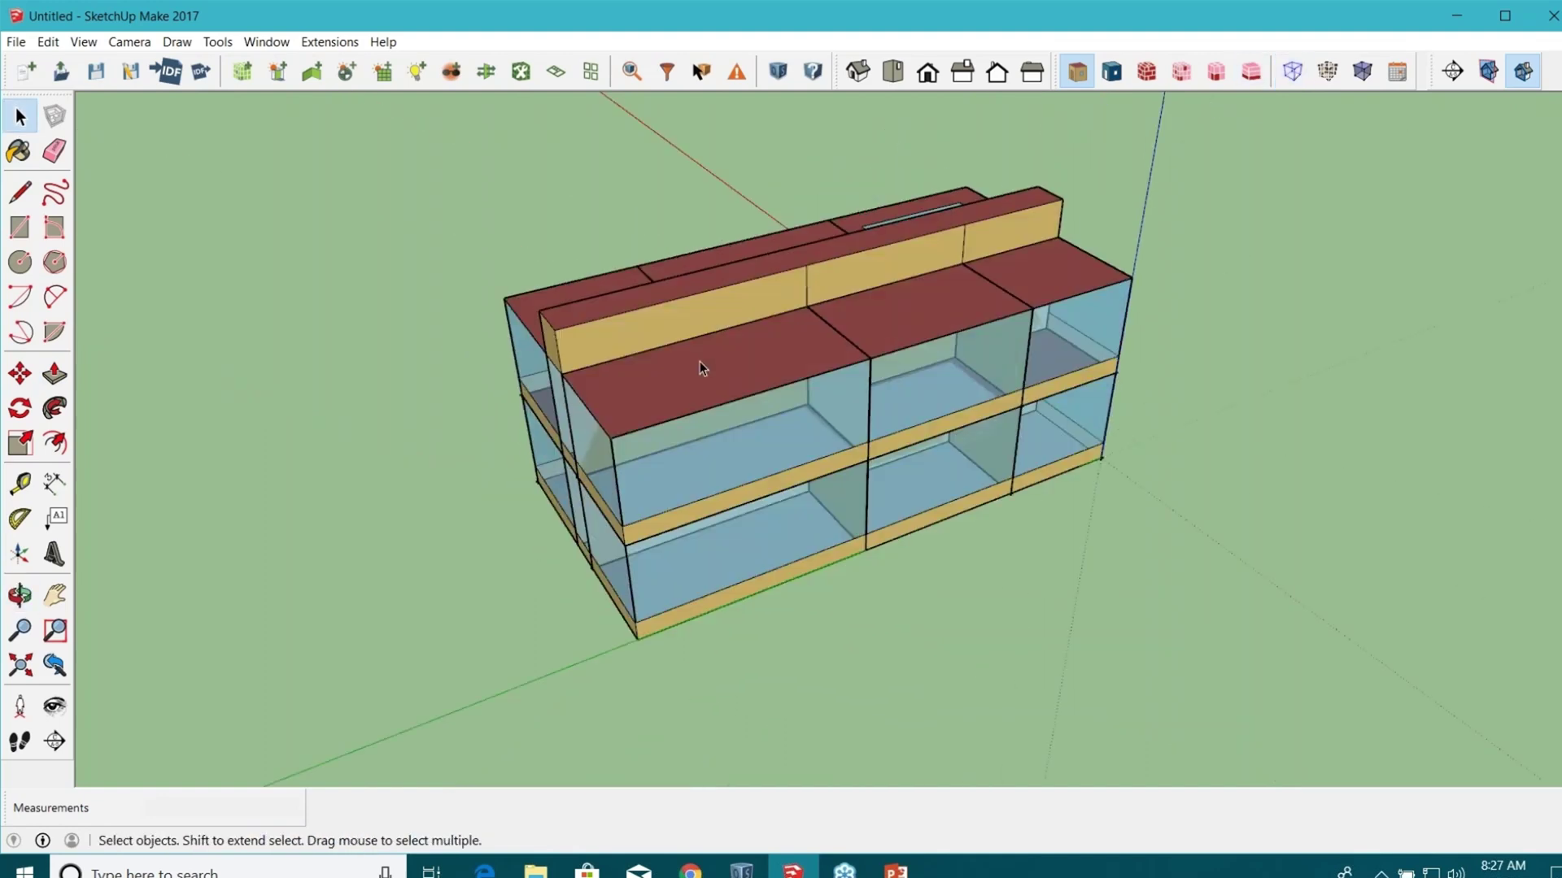
double_click(698, 363)
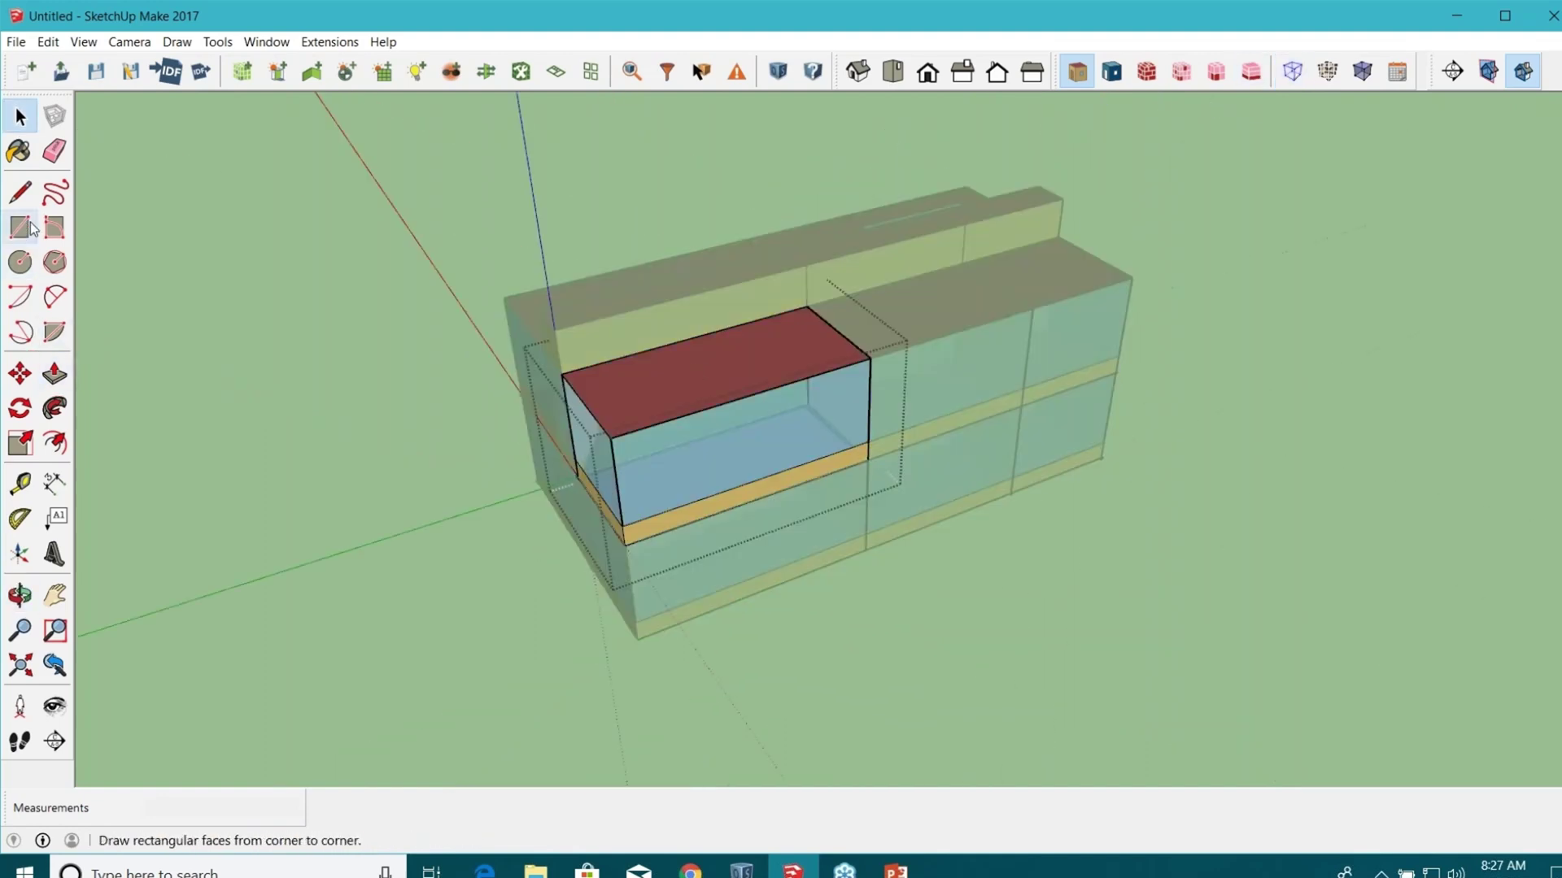
click(20, 192)
scroll(720, 371, up, 3)
click(657, 300)
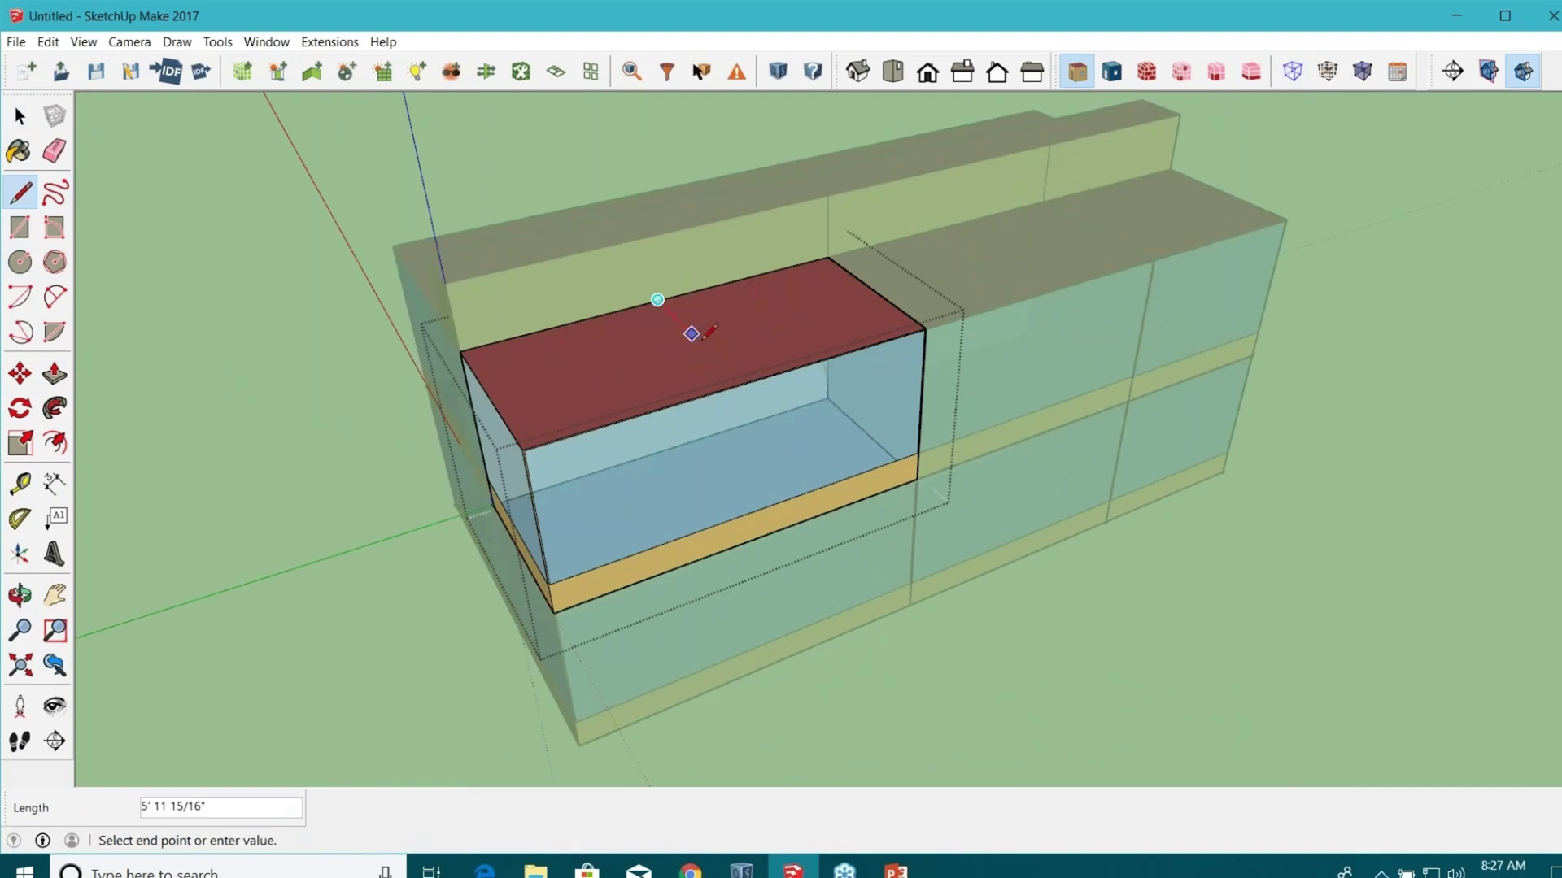
click(737, 381)
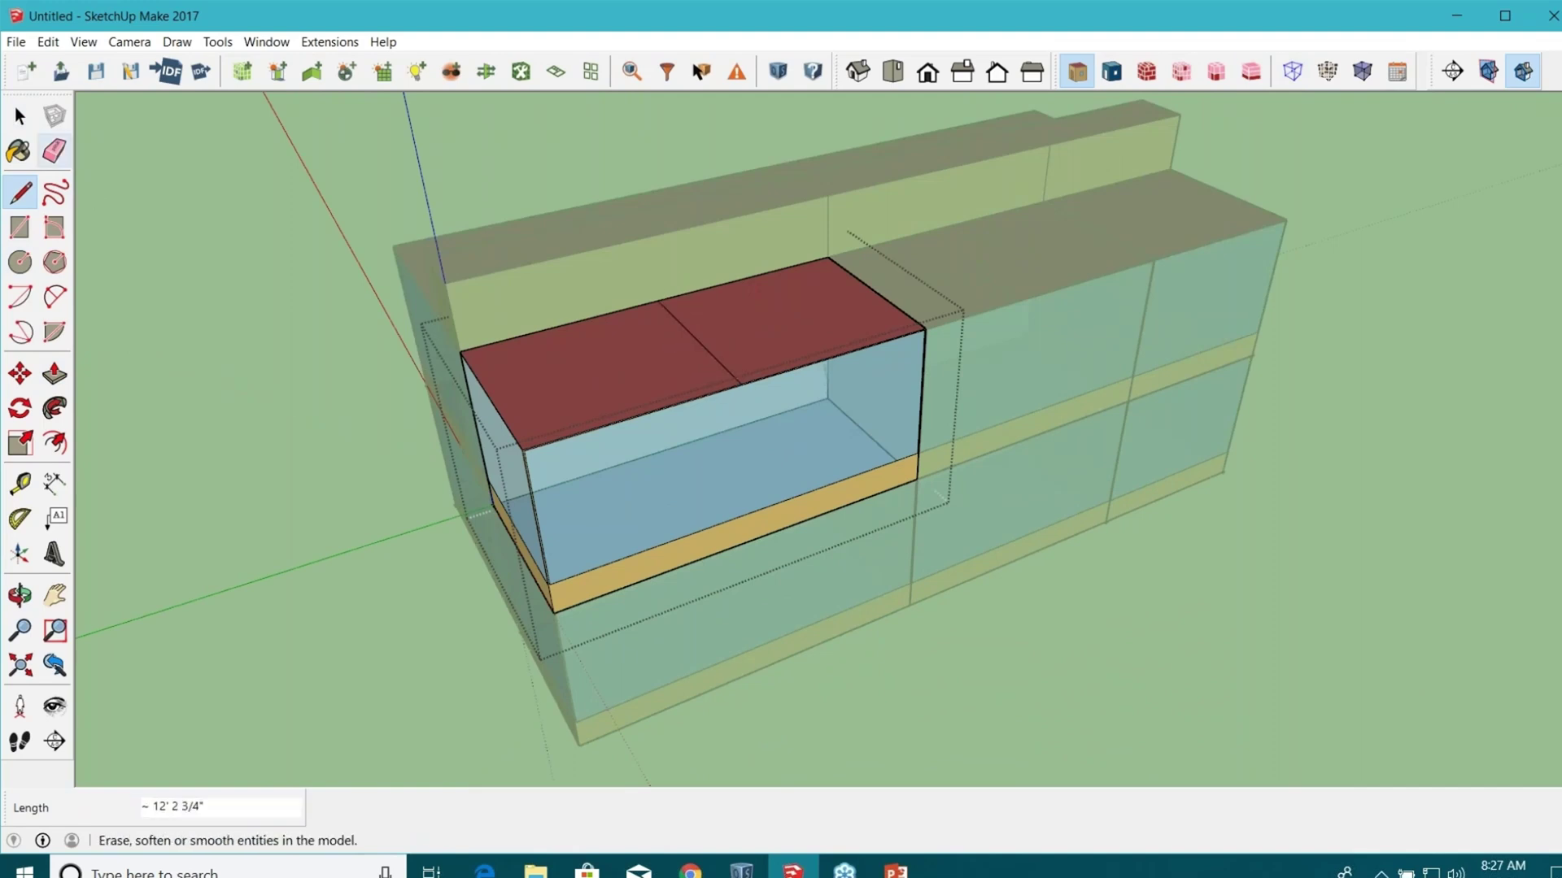
Raise the inner half of the split roof with Push/Pull and leave the space.
click(20, 116)
click(55, 373)
click(691, 349)
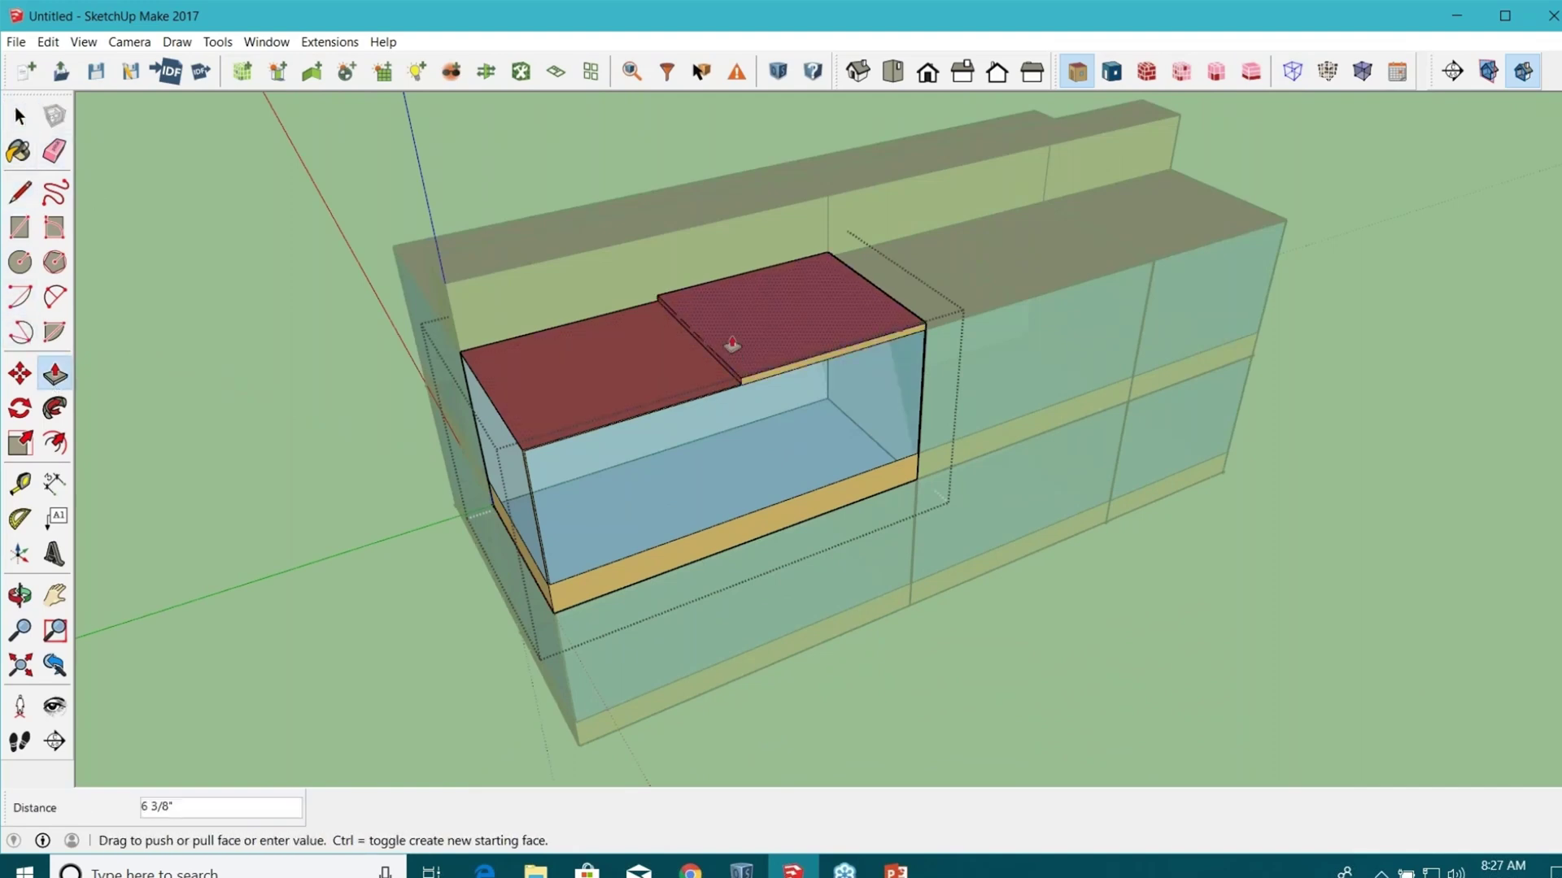
click(735, 302)
click(20, 117)
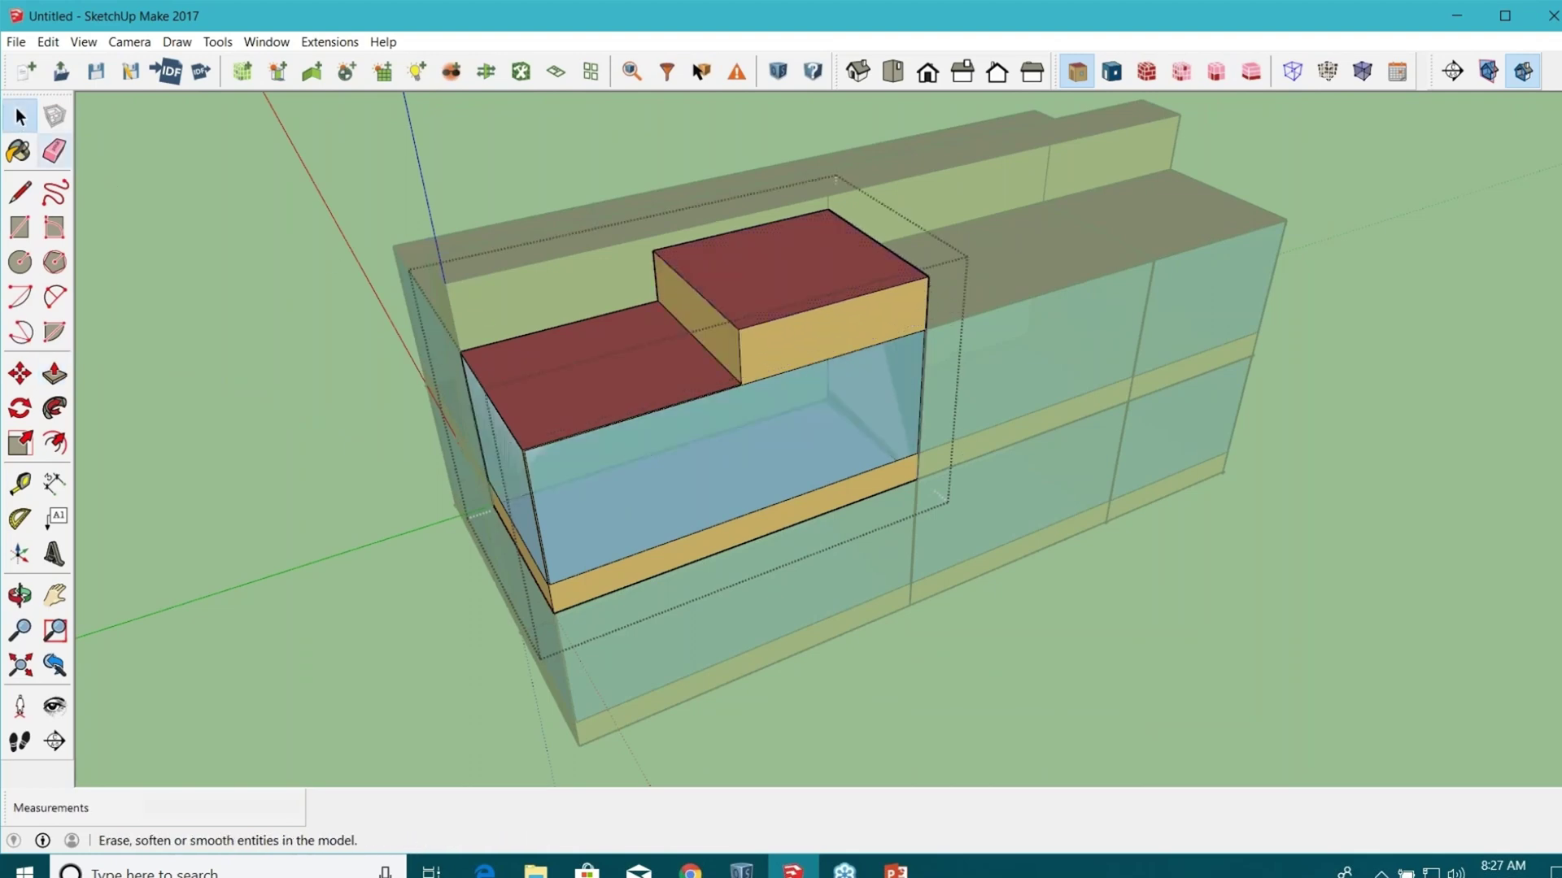
click(349, 470)
Reopen the corner space and divide the raised block's outer wall with a vertical line about 3' 9" long.
middle_drag(939, 396, 680, 456)
scroll(724, 324, up, 5)
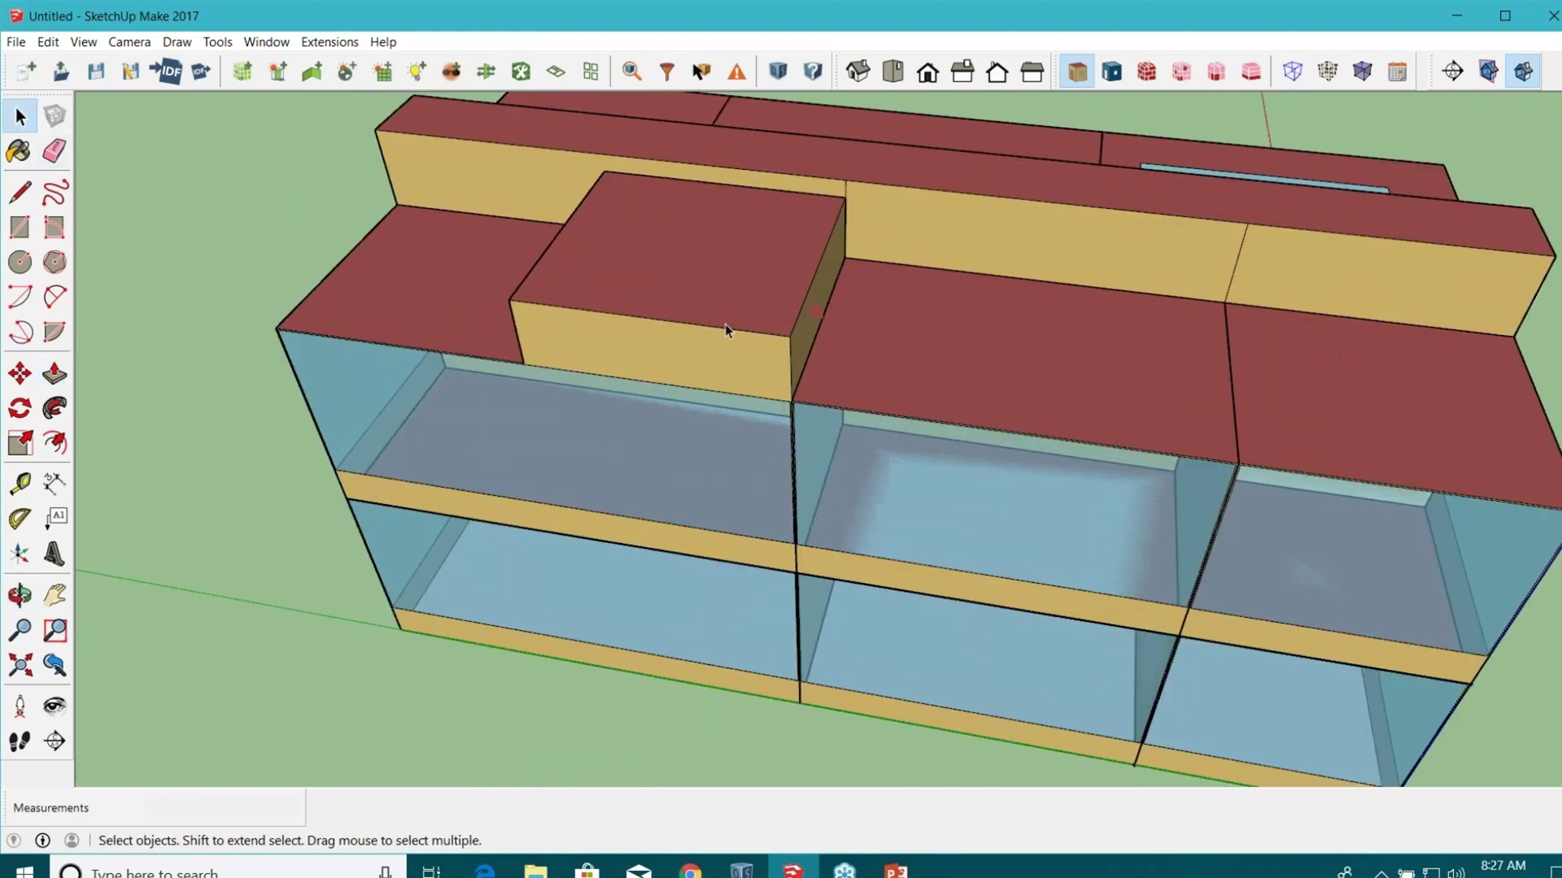
click(700, 356)
double_click(564, 288)
scroll(564, 288, down, 5)
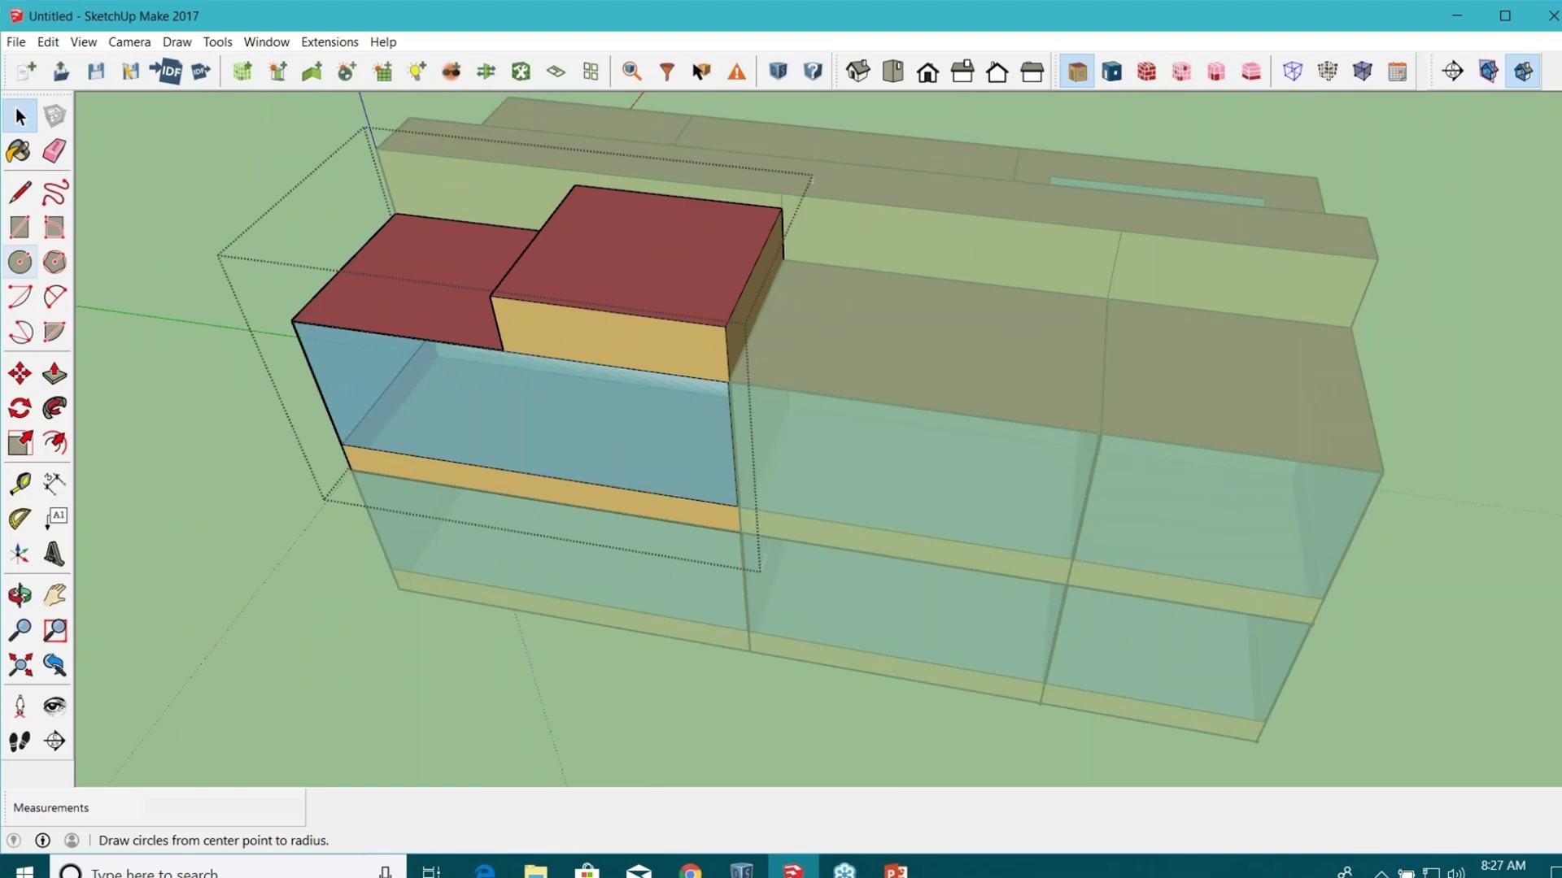
click(55, 192)
click(20, 193)
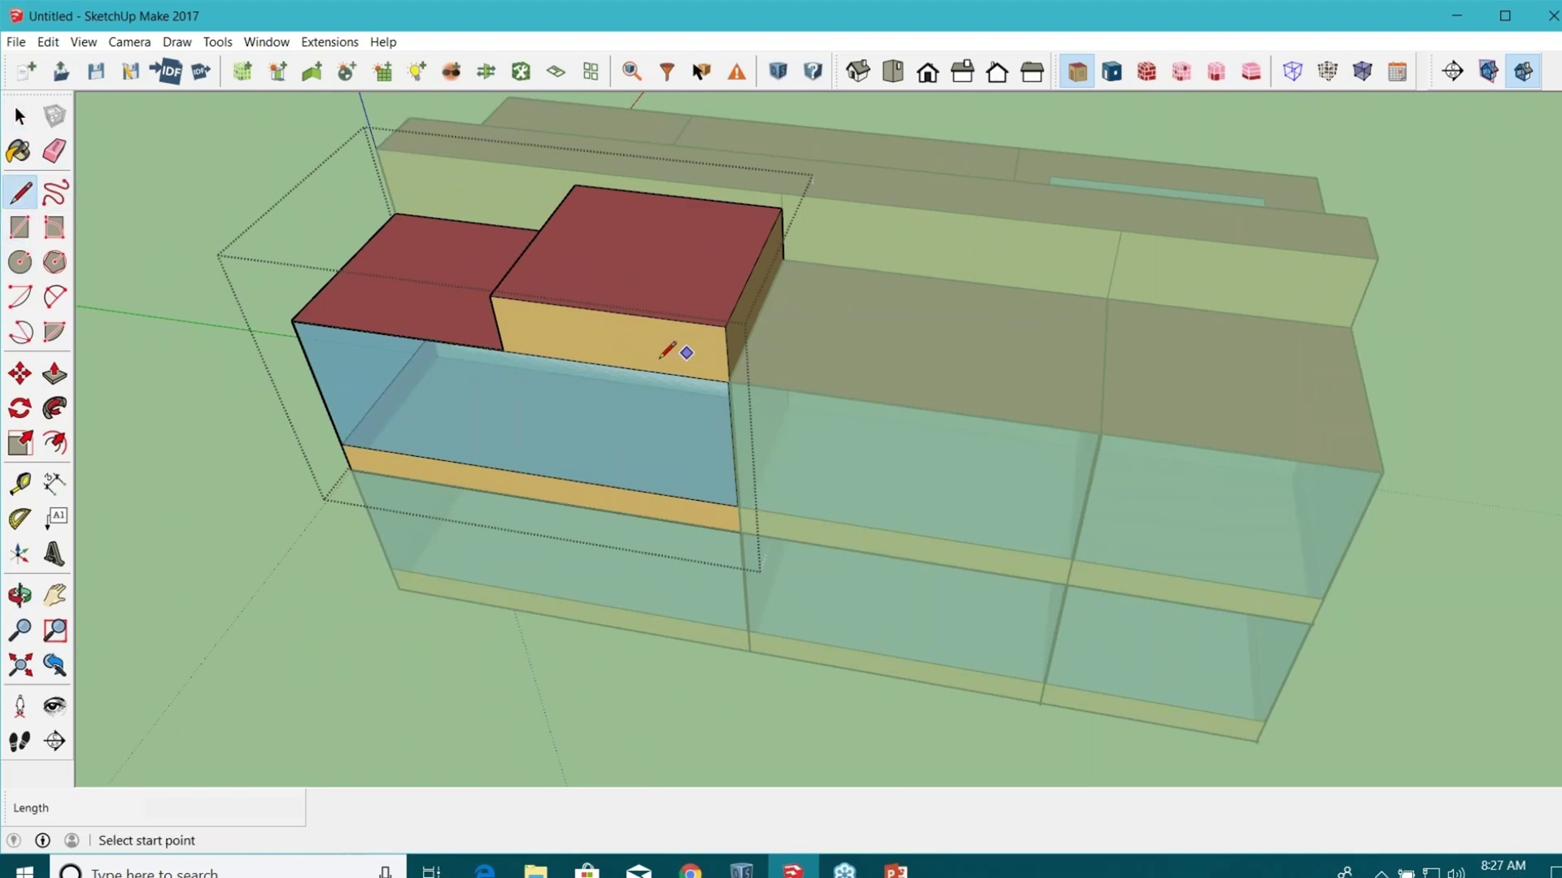
scroll(684, 352, up, 3)
click(606, 370)
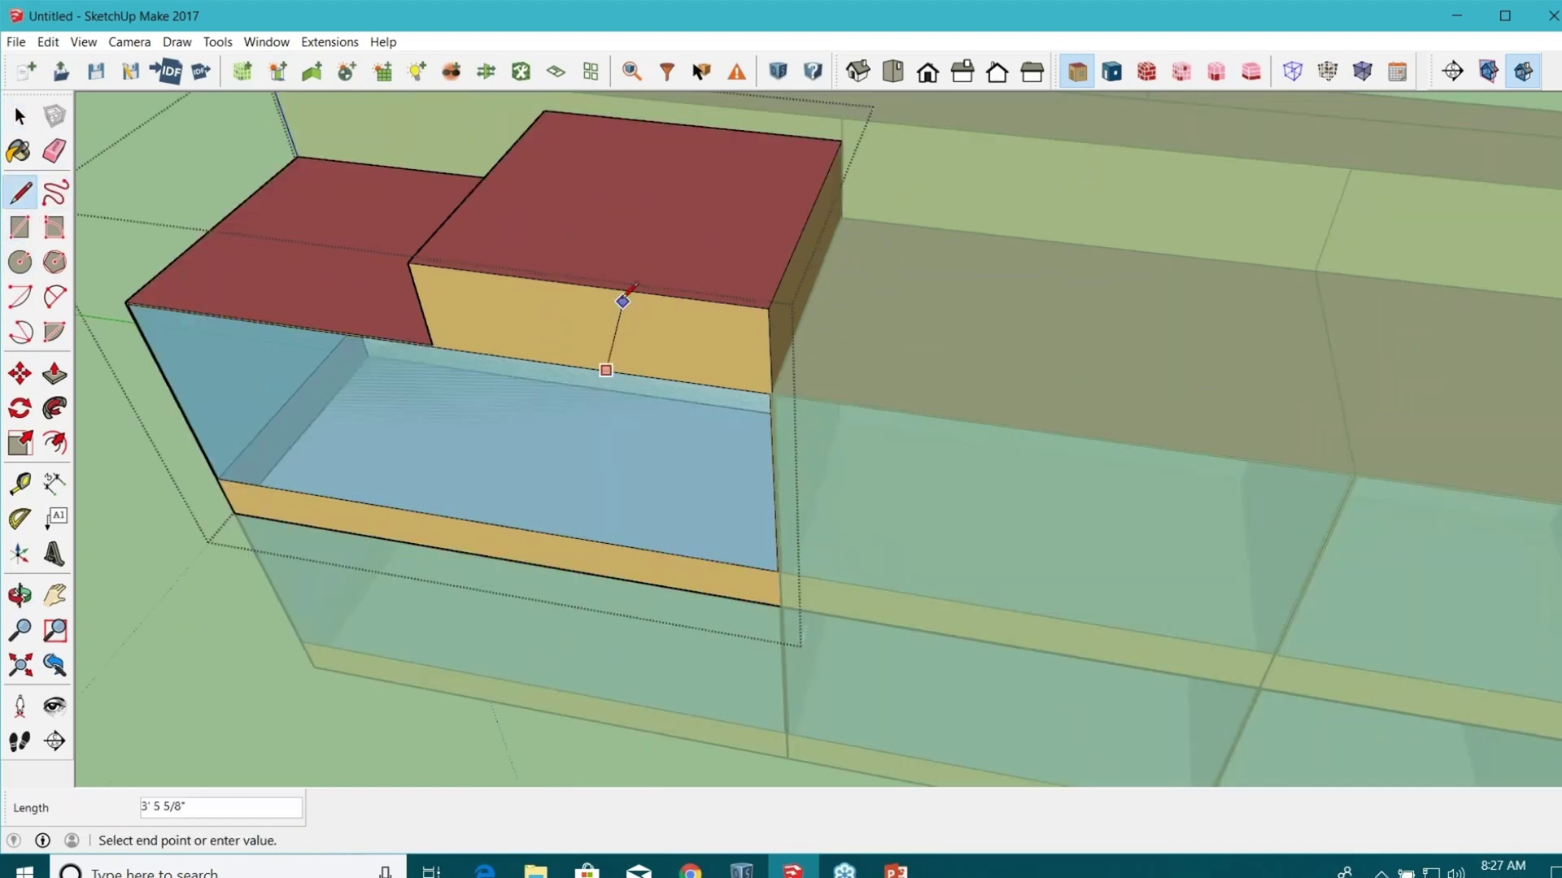
click(582, 285)
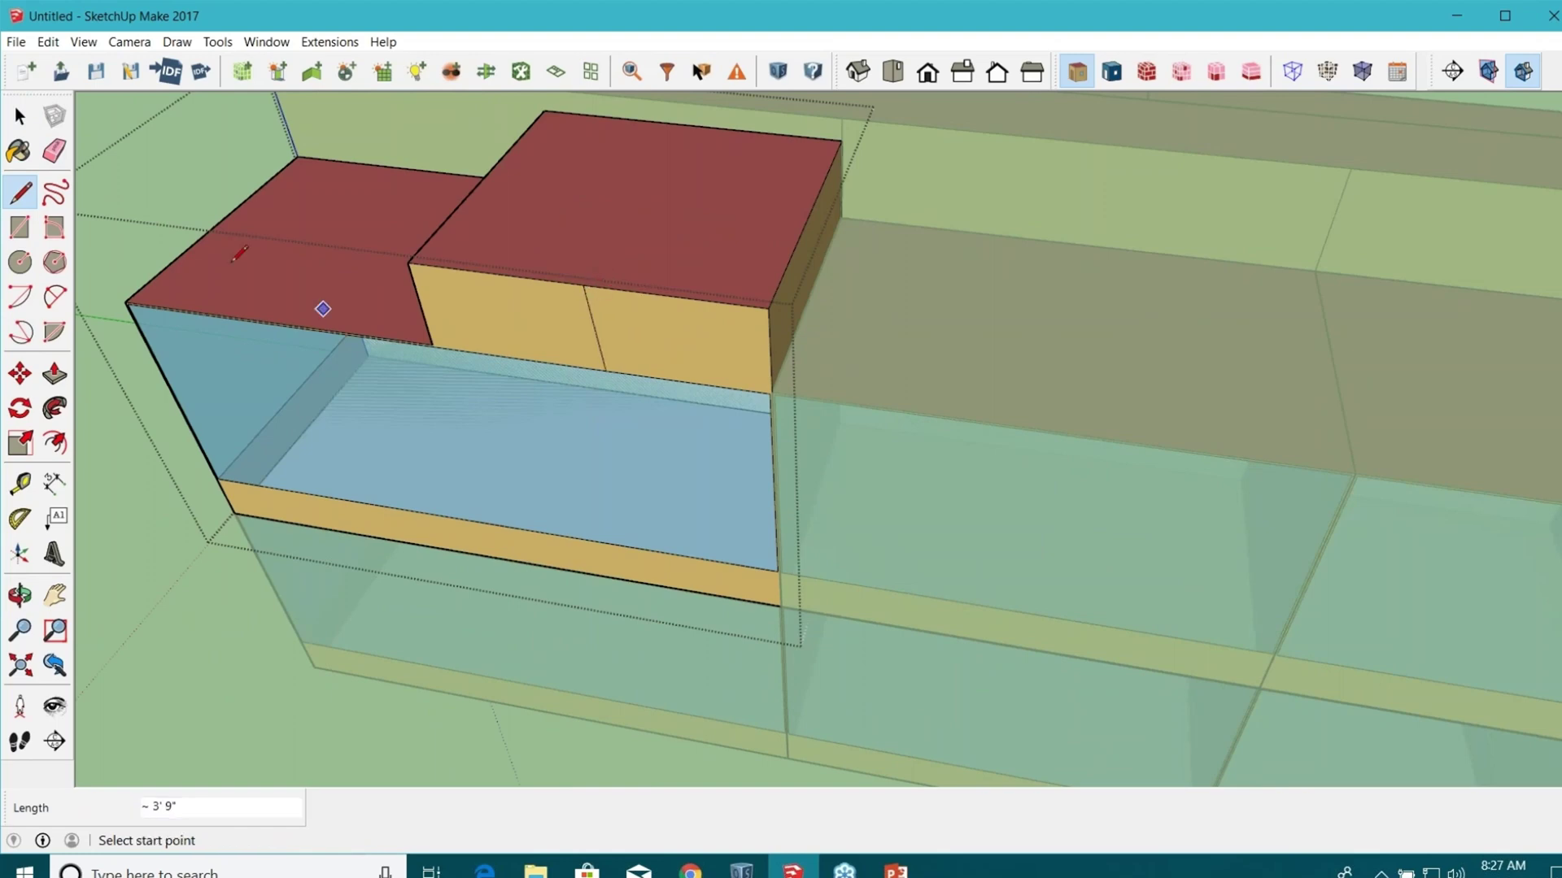
Extend the raised roof block with Push/Pull over the lower half of the roof to the building's end wall.
click(513, 320)
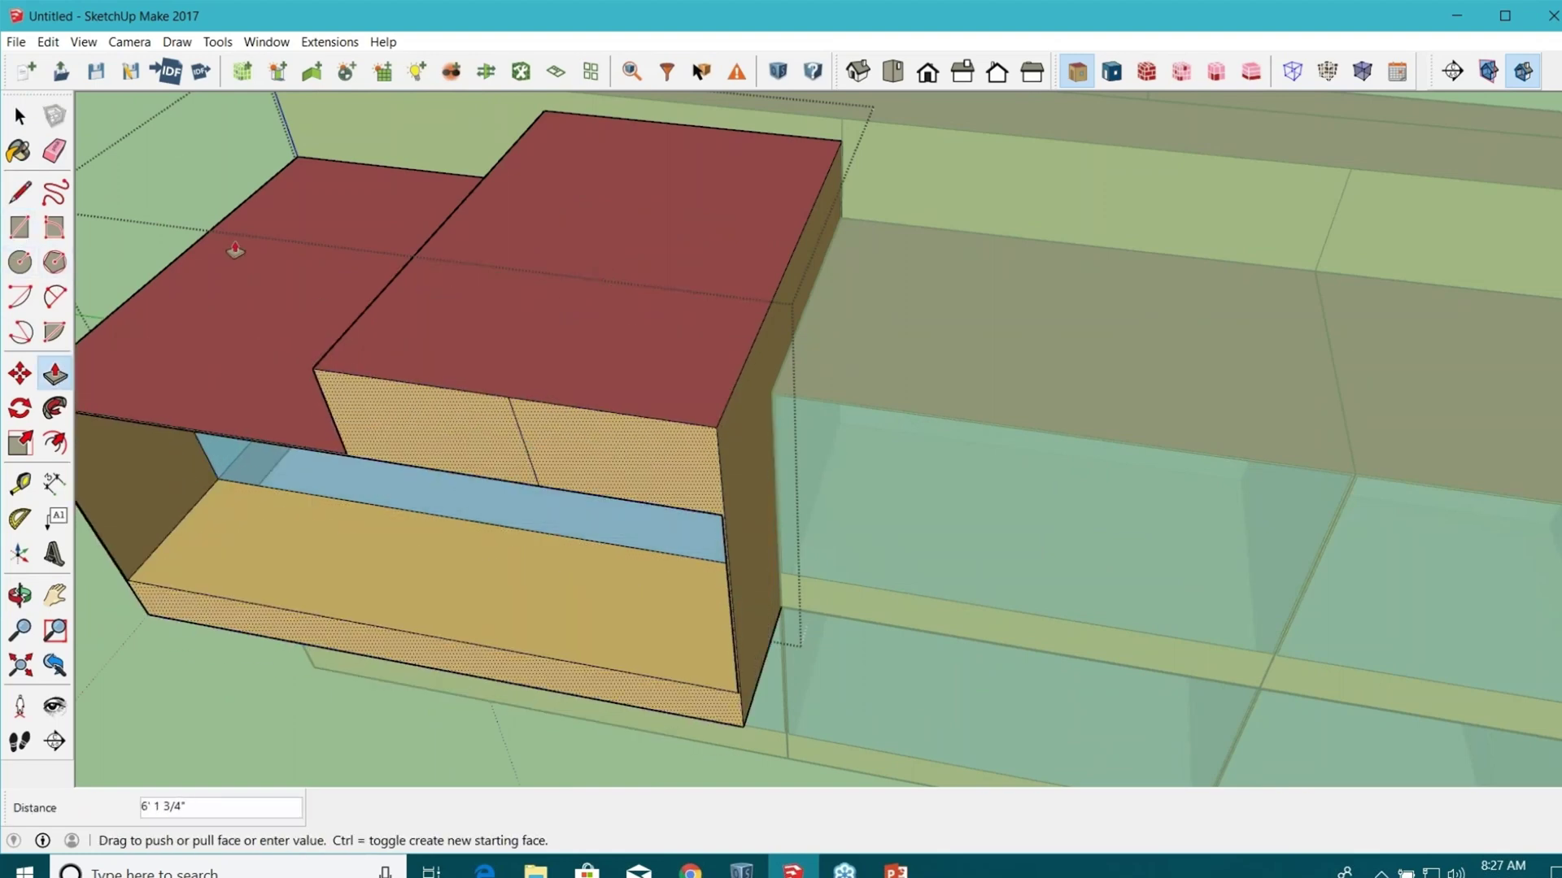
key(Escape)
middle_drag(247, 244, 846, 265)
click(799, 262)
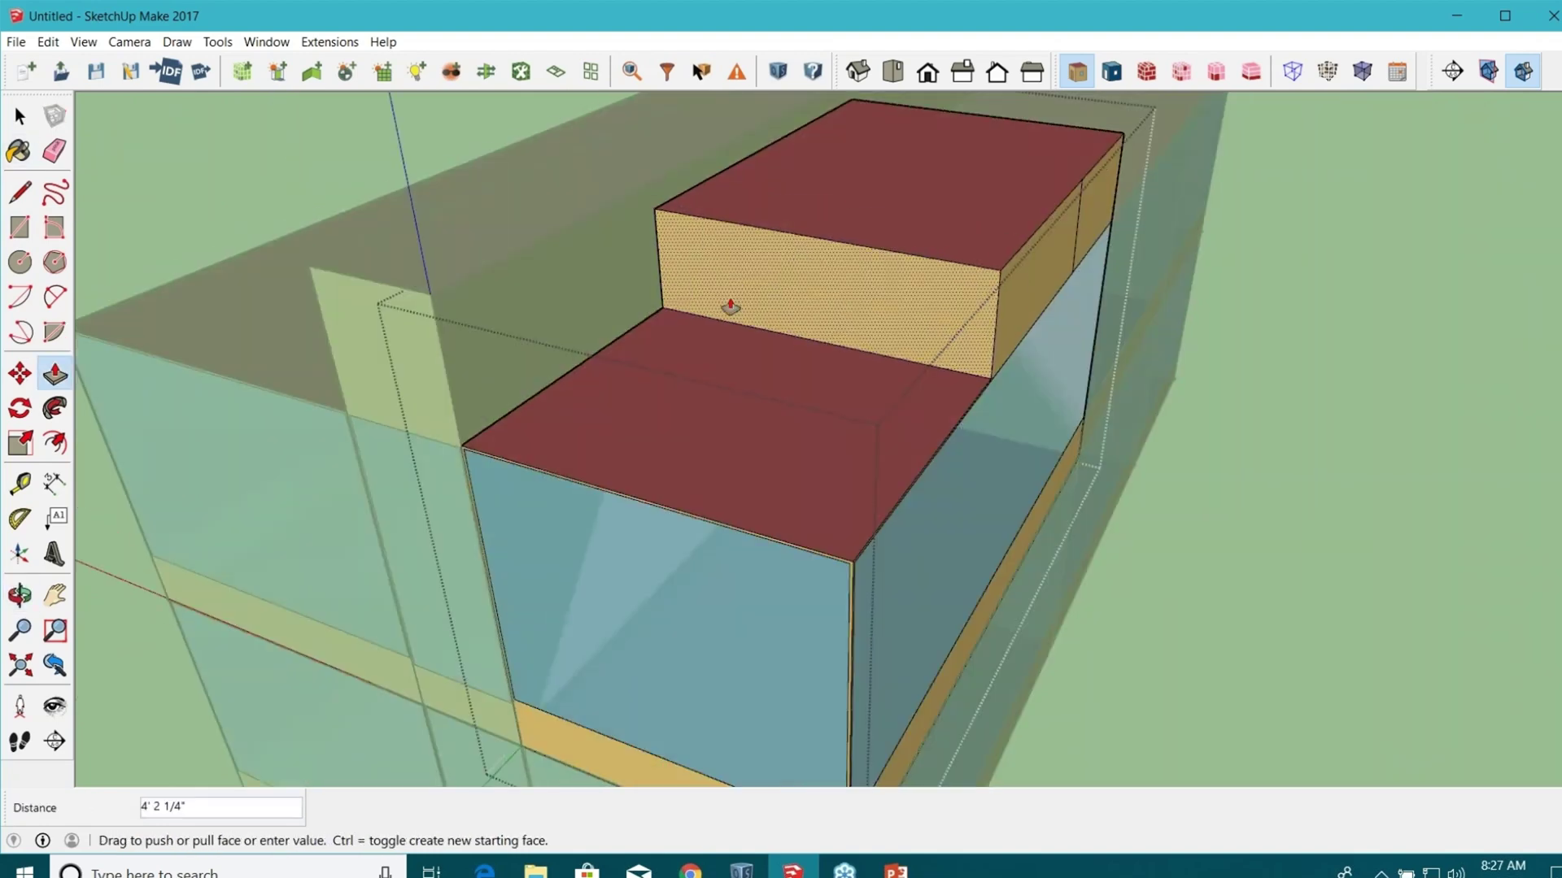
click(414, 527)
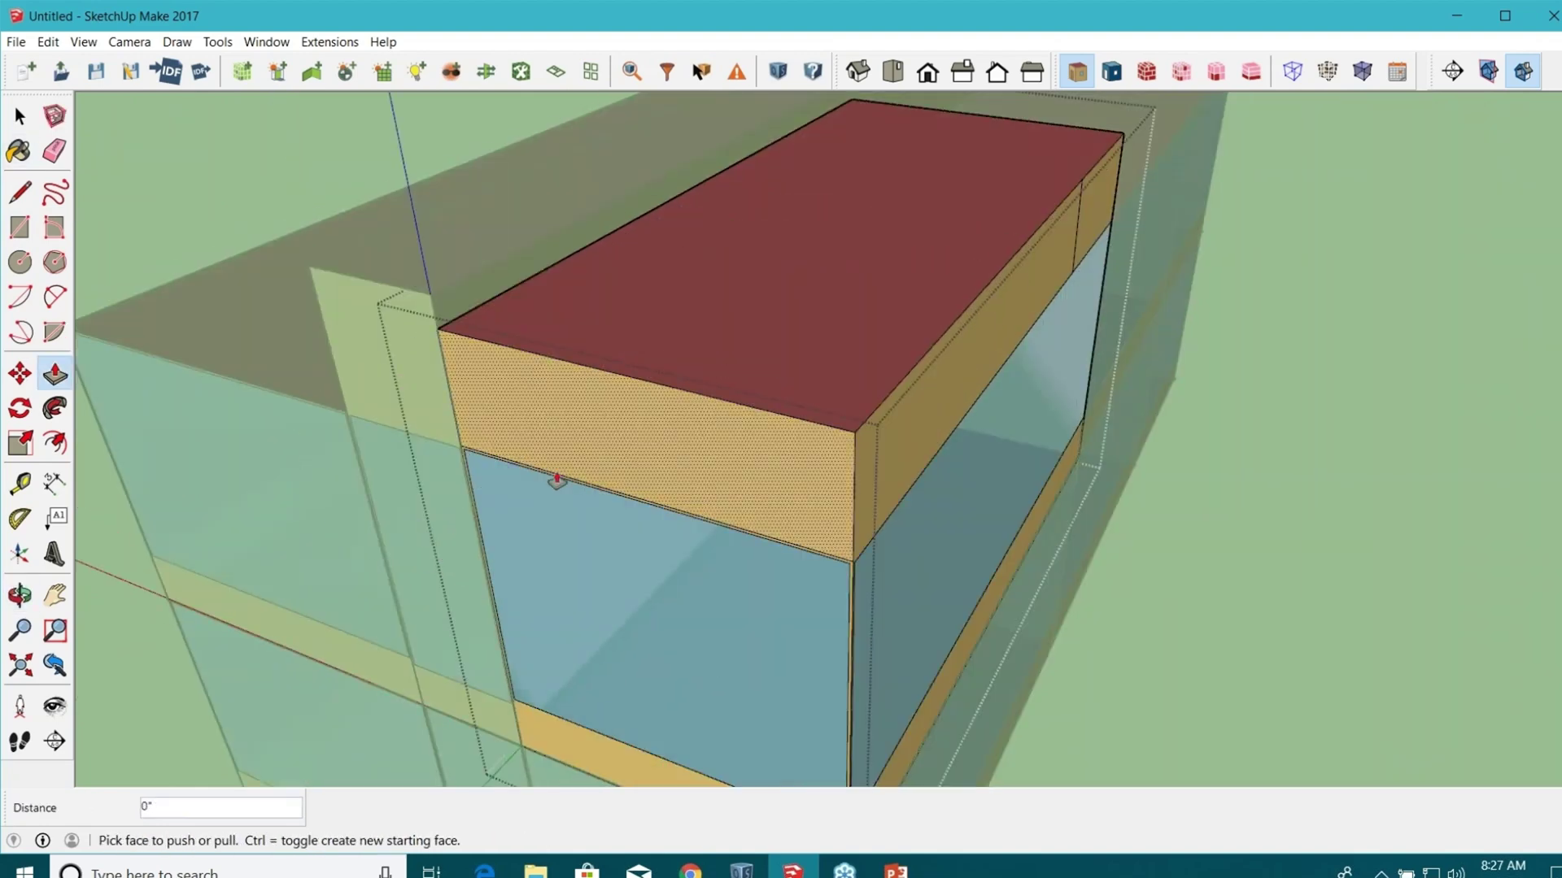
click(20, 116)
scroll(251, 236, down, 1)
scroll(1043, 364, down, 3)
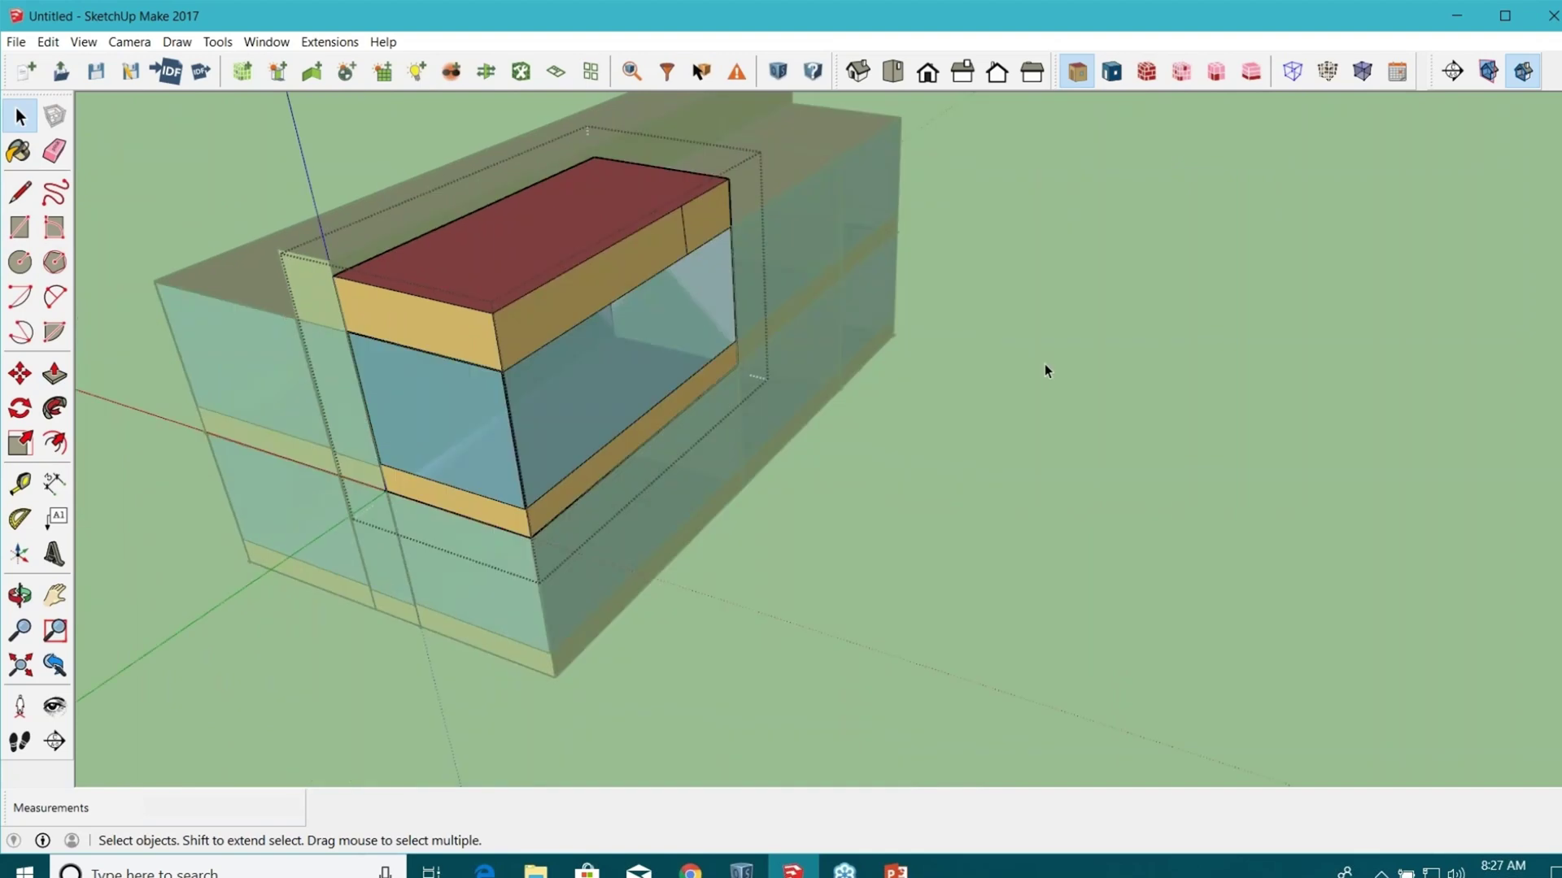
Return to the whole building and examine the raised roofs, skylight and added window from all sides.
middle_drag(1043, 364, 657, 440)
scroll(658, 439, up, 3)
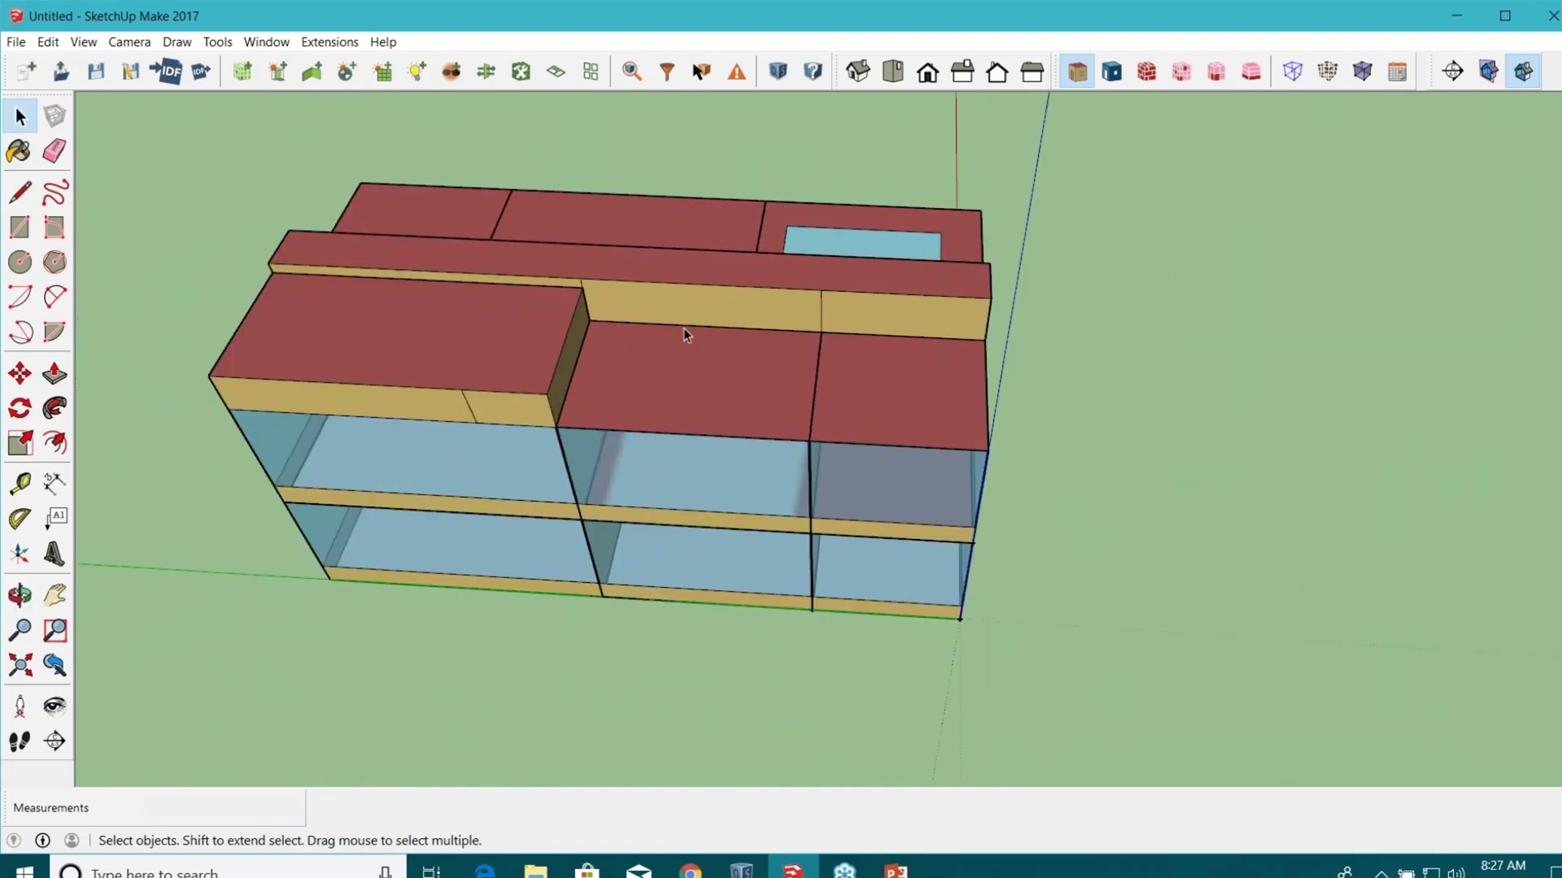
middle_drag(607, 387, 837, 332)
middle_drag(493, 431, 1018, 402)
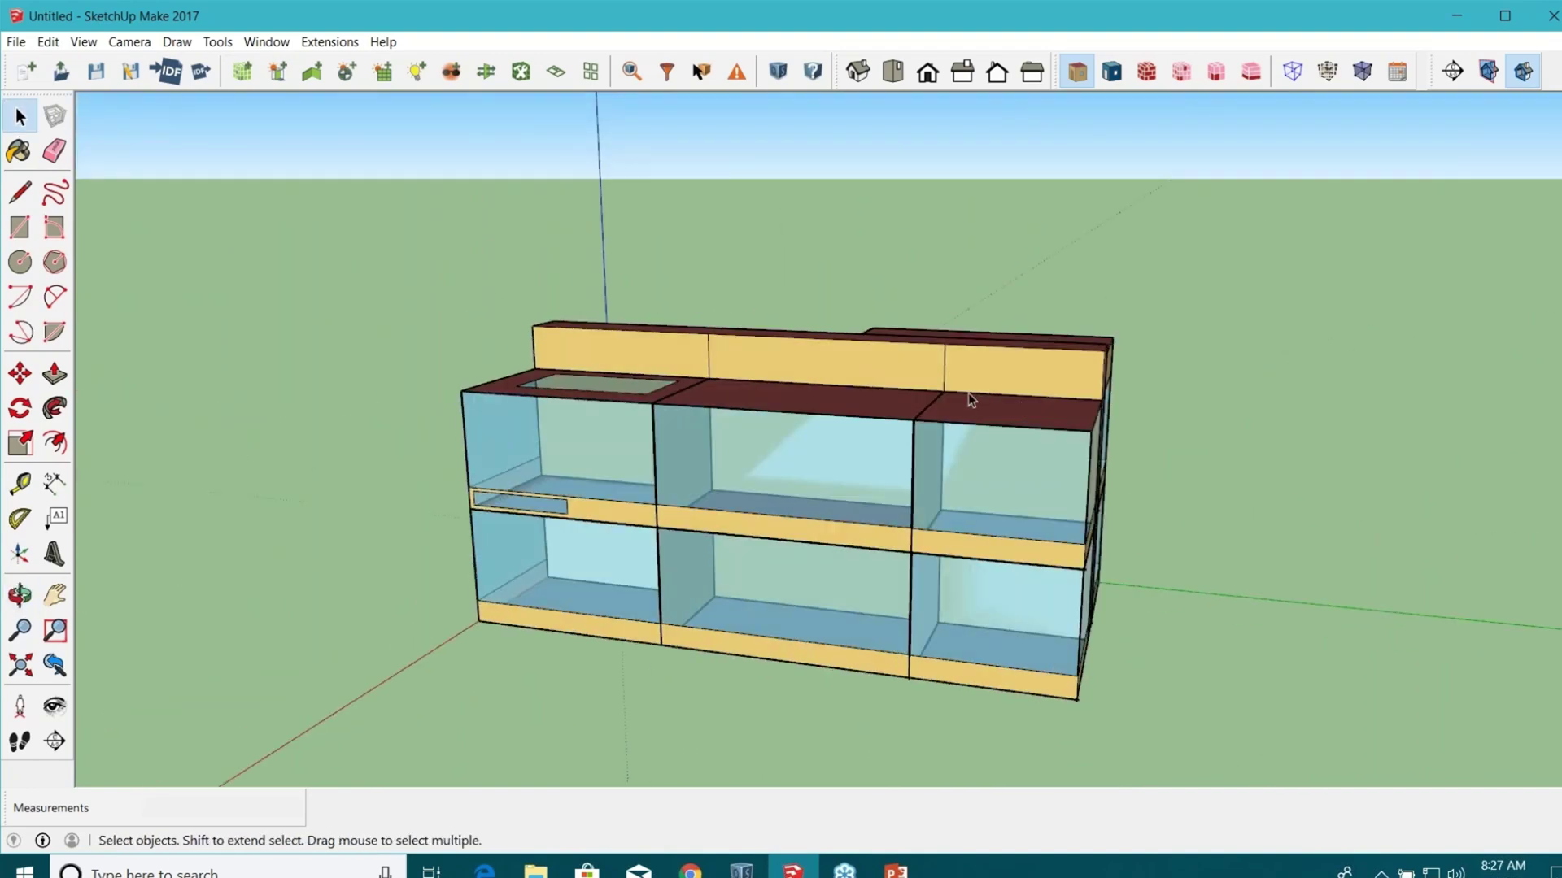
middle_drag(916, 389, 898, 444)
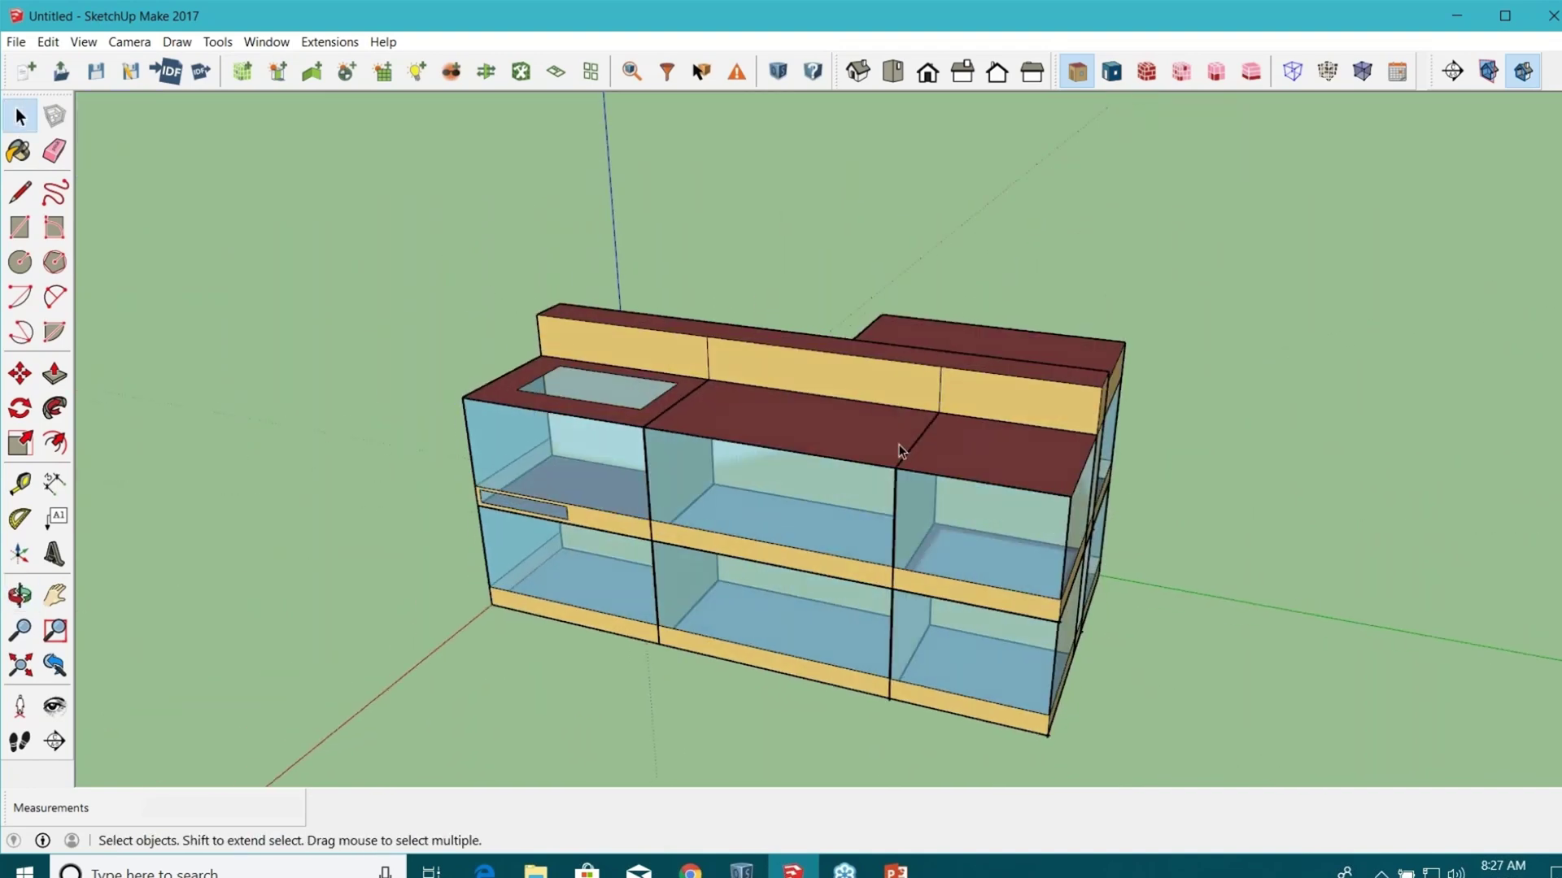
scroll(1061, 394, up, 5)
scroll(719, 318, down, 5)
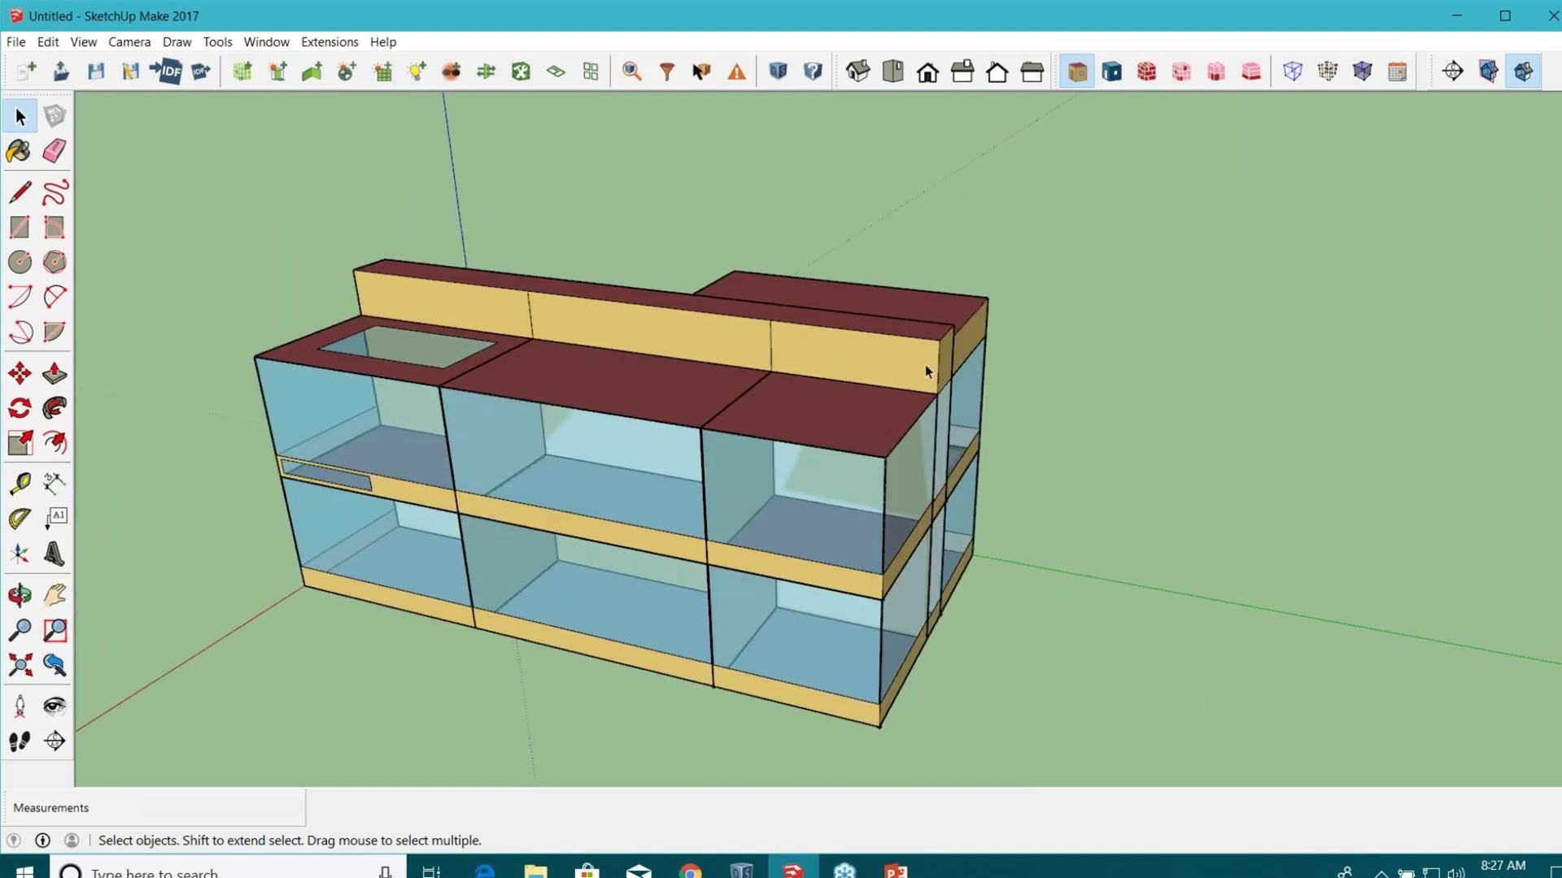
middle_drag(926, 366, 710, 386)
scroll(711, 384, up, 1)
scroll(711, 390, up, 2)
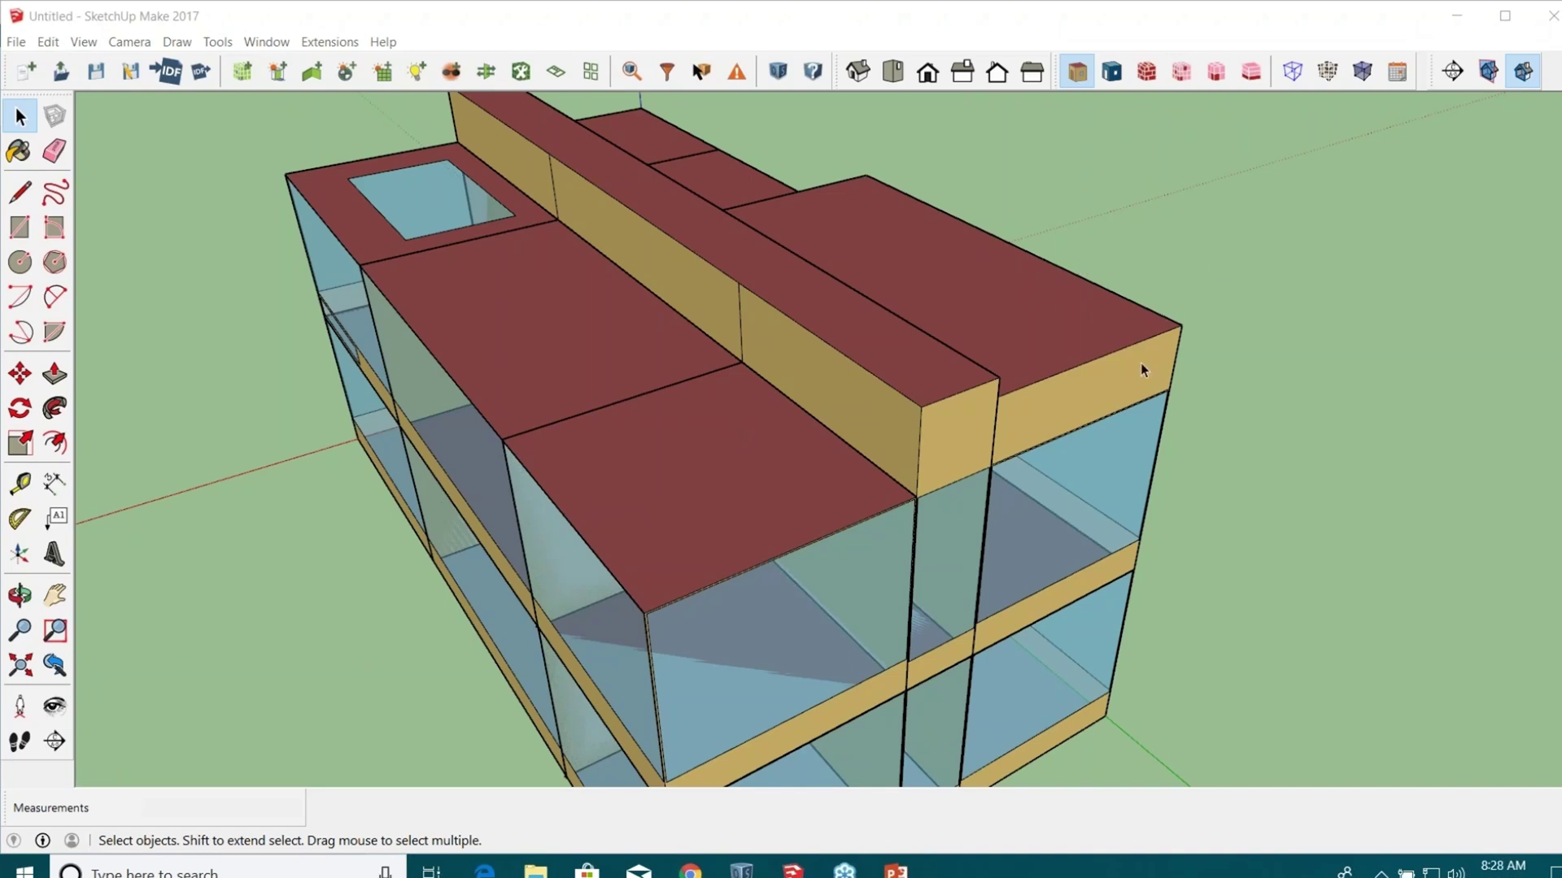
mouse_move(758, 457)
middle_down()
mouse_move(993, 422)
mouse_move(530, 429)
mouse_move(556, 377)
mouse_move(563, 393)
middle_up()
scroll(680, 378, down, 3)
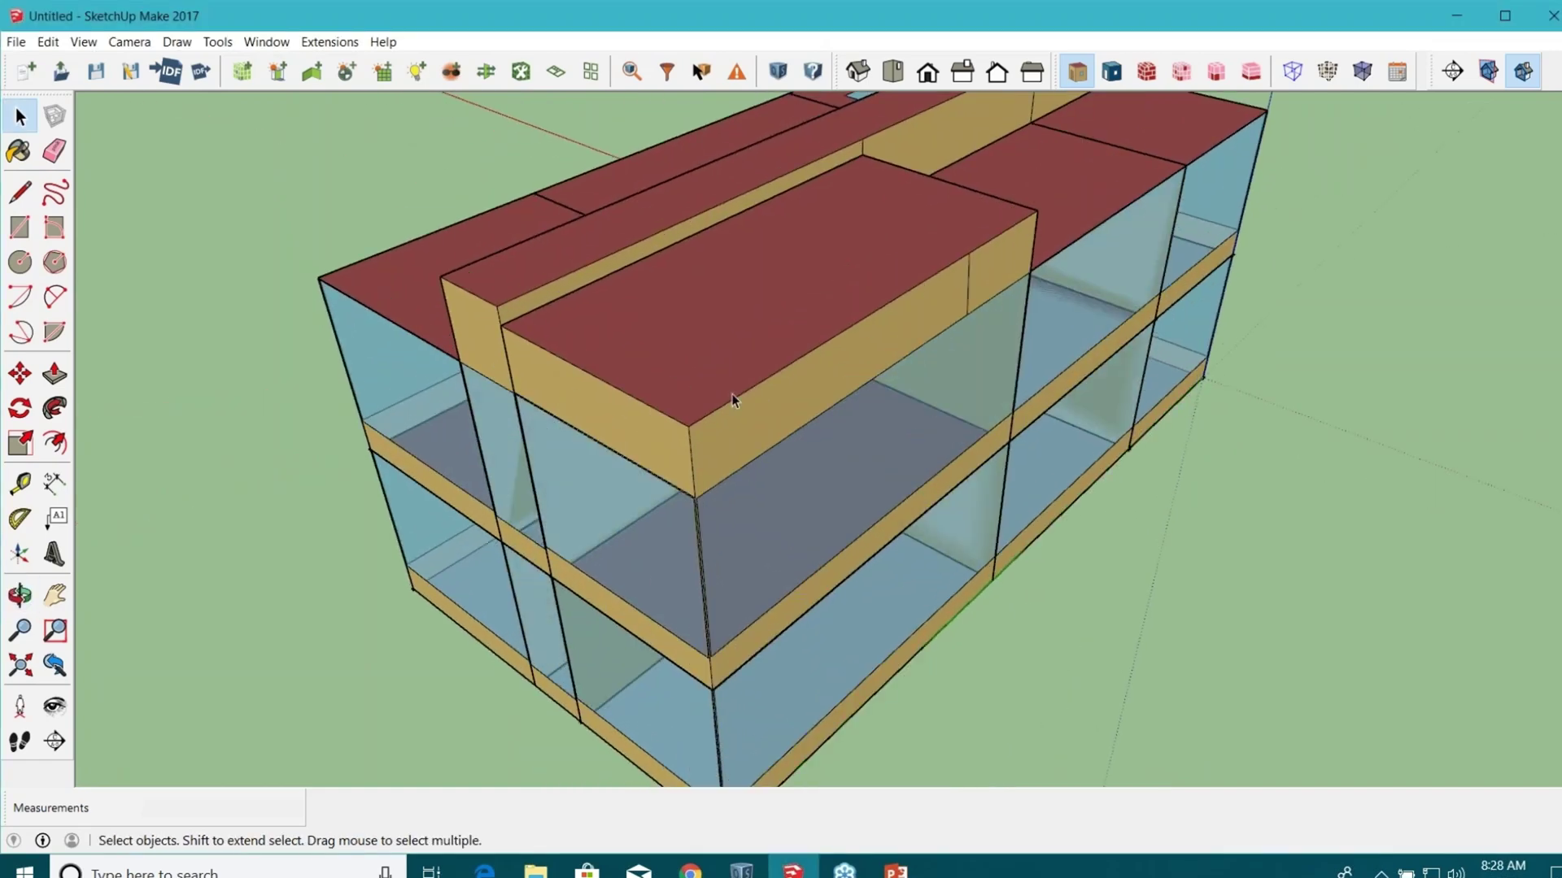
middle_drag(732, 394, 674, 398)
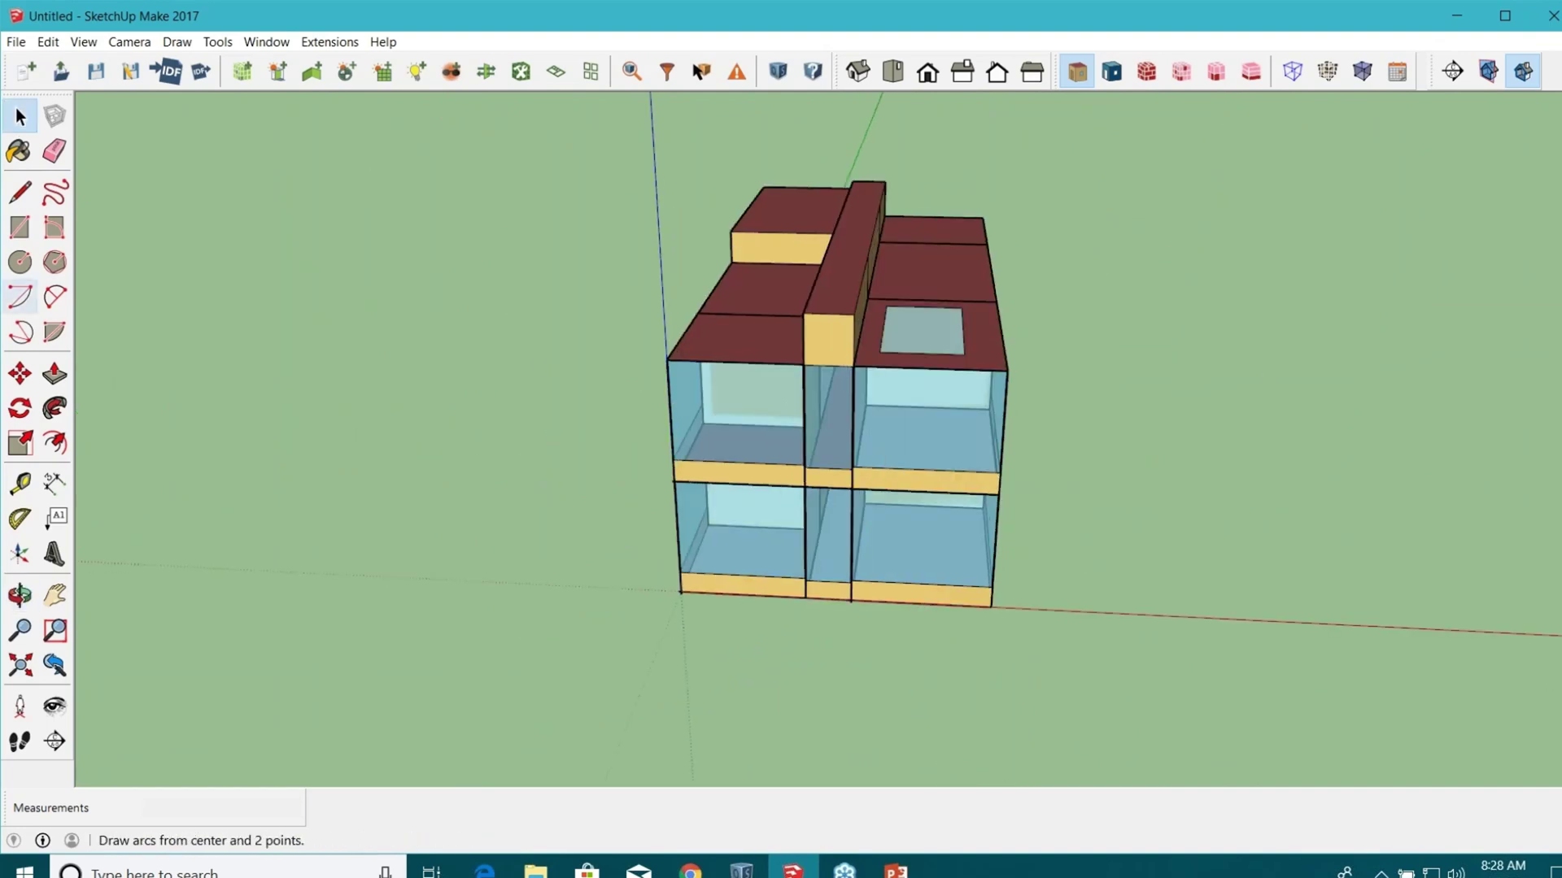
click(20, 228)
middle_drag(864, 297, 767, 508)
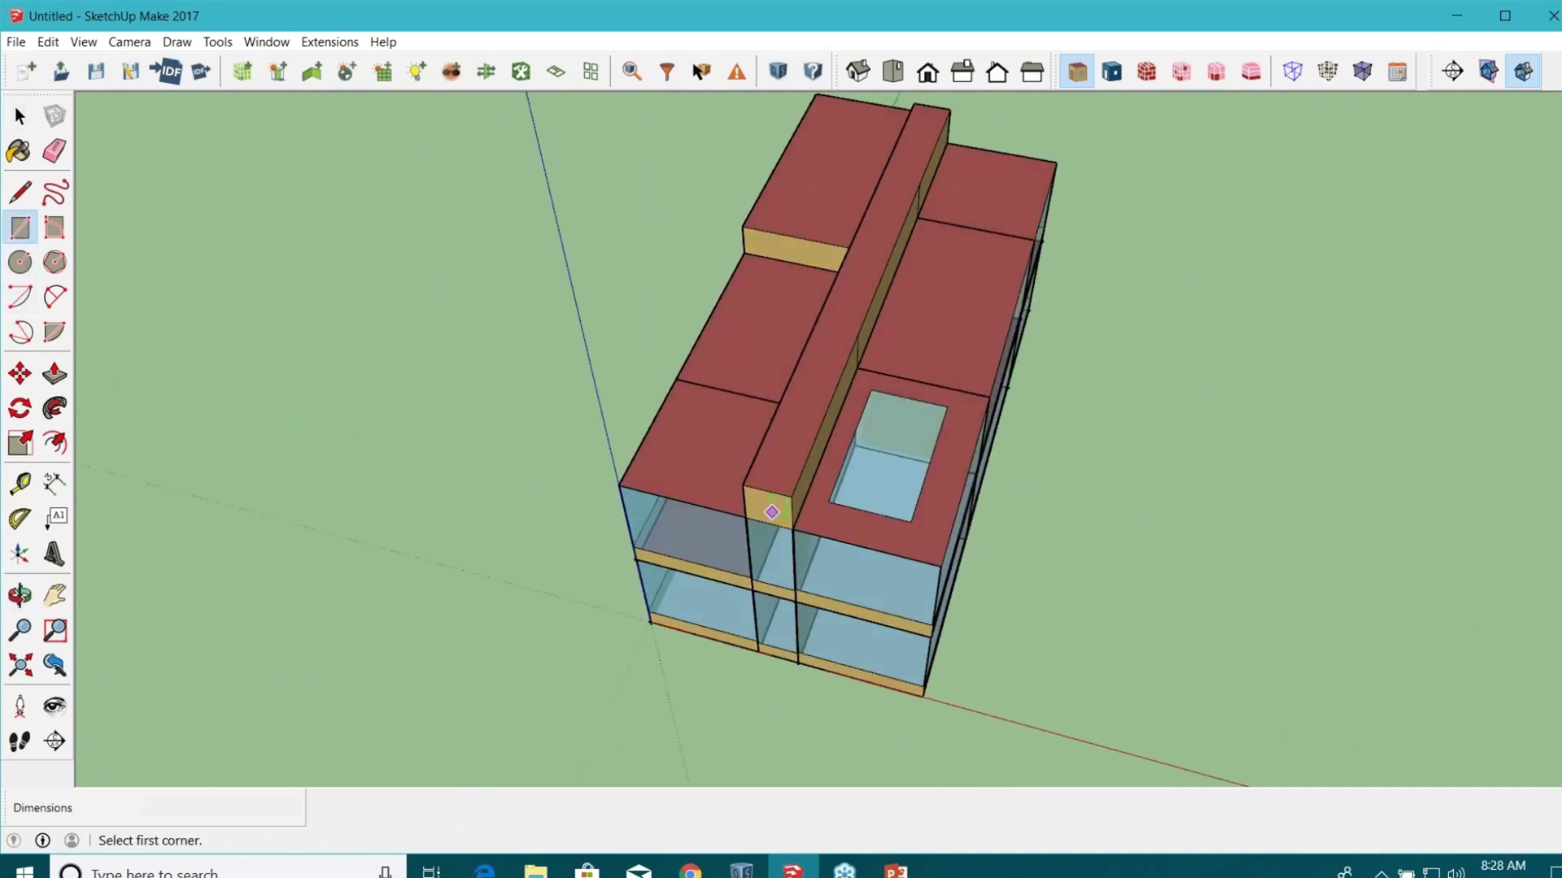
click(767, 465)
key(Escape)
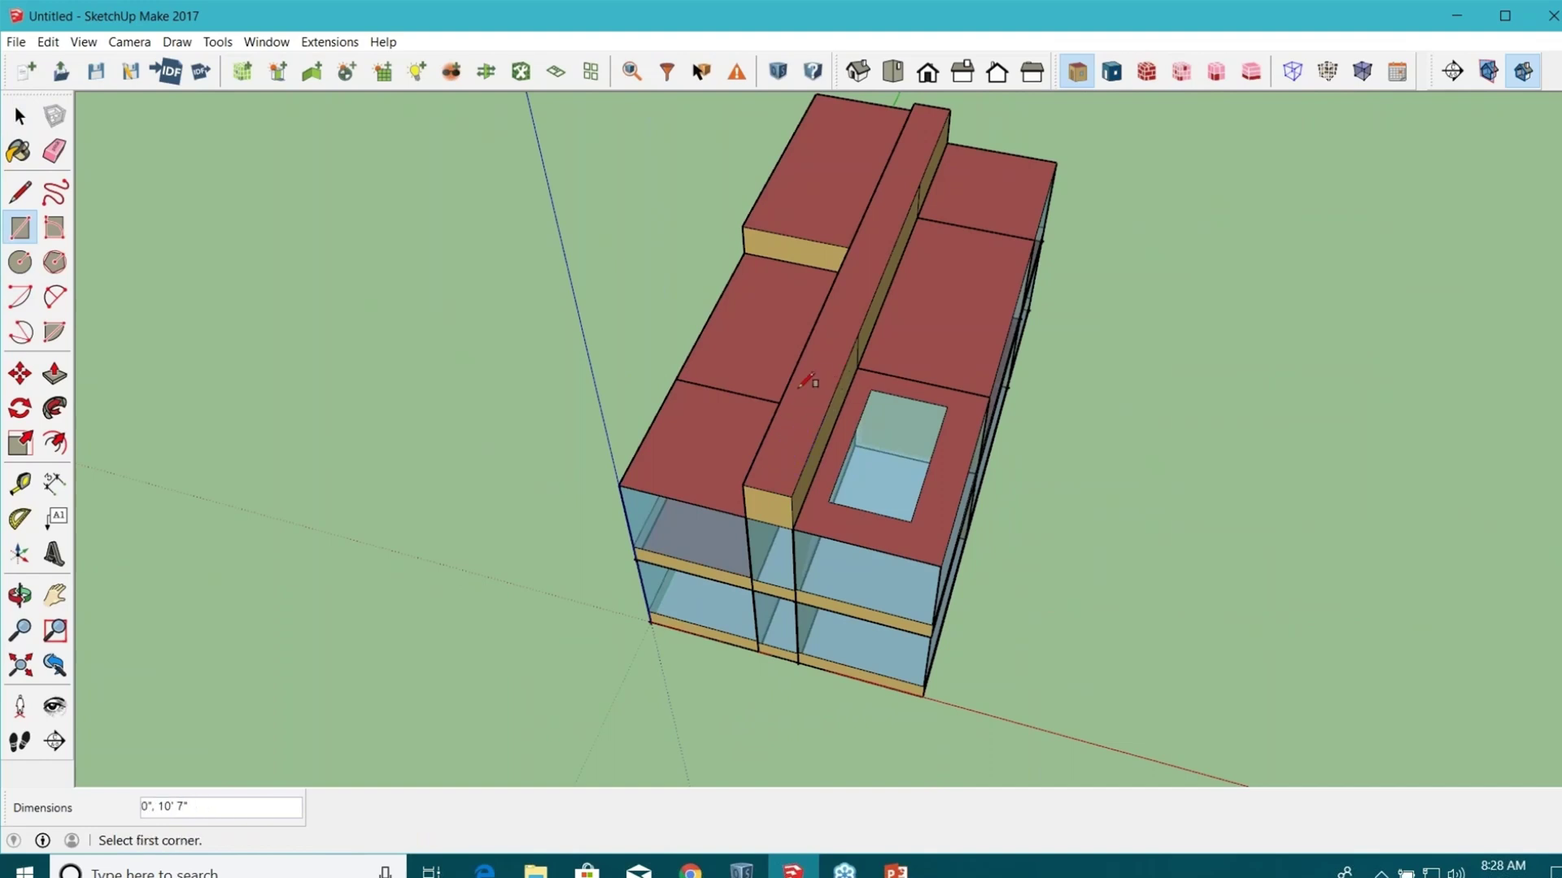
Orbit around the building to examine its walls, roof blocks and skylight from the front, long side and rear corner.
click(20, 116)
scroll(328, 433, down, 3)
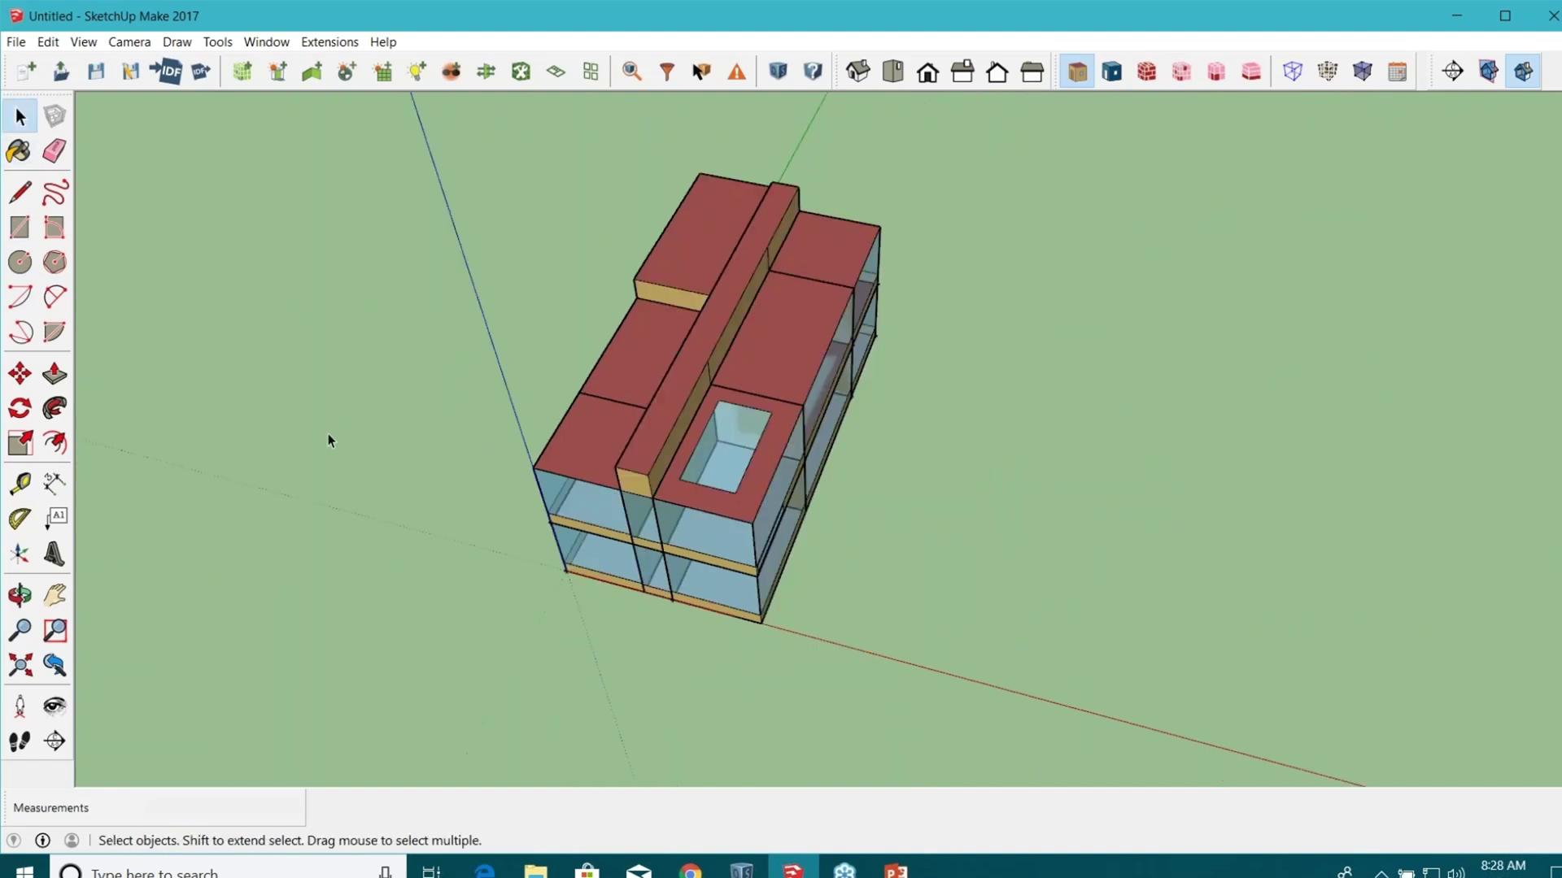
middle_drag(329, 433, 525, 427)
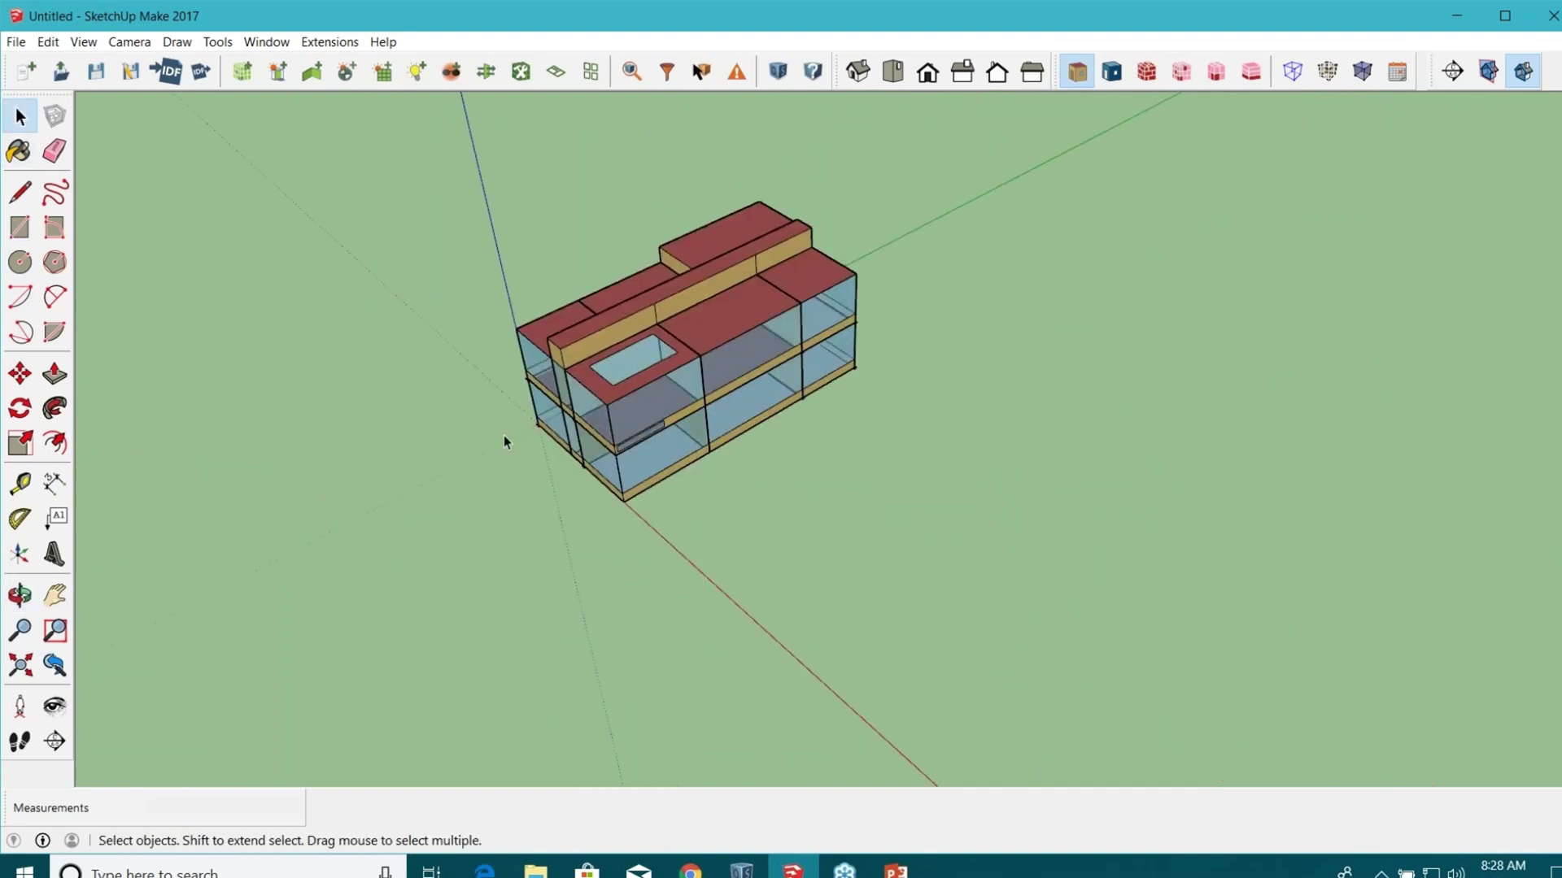
scroll(397, 497, down, 3)
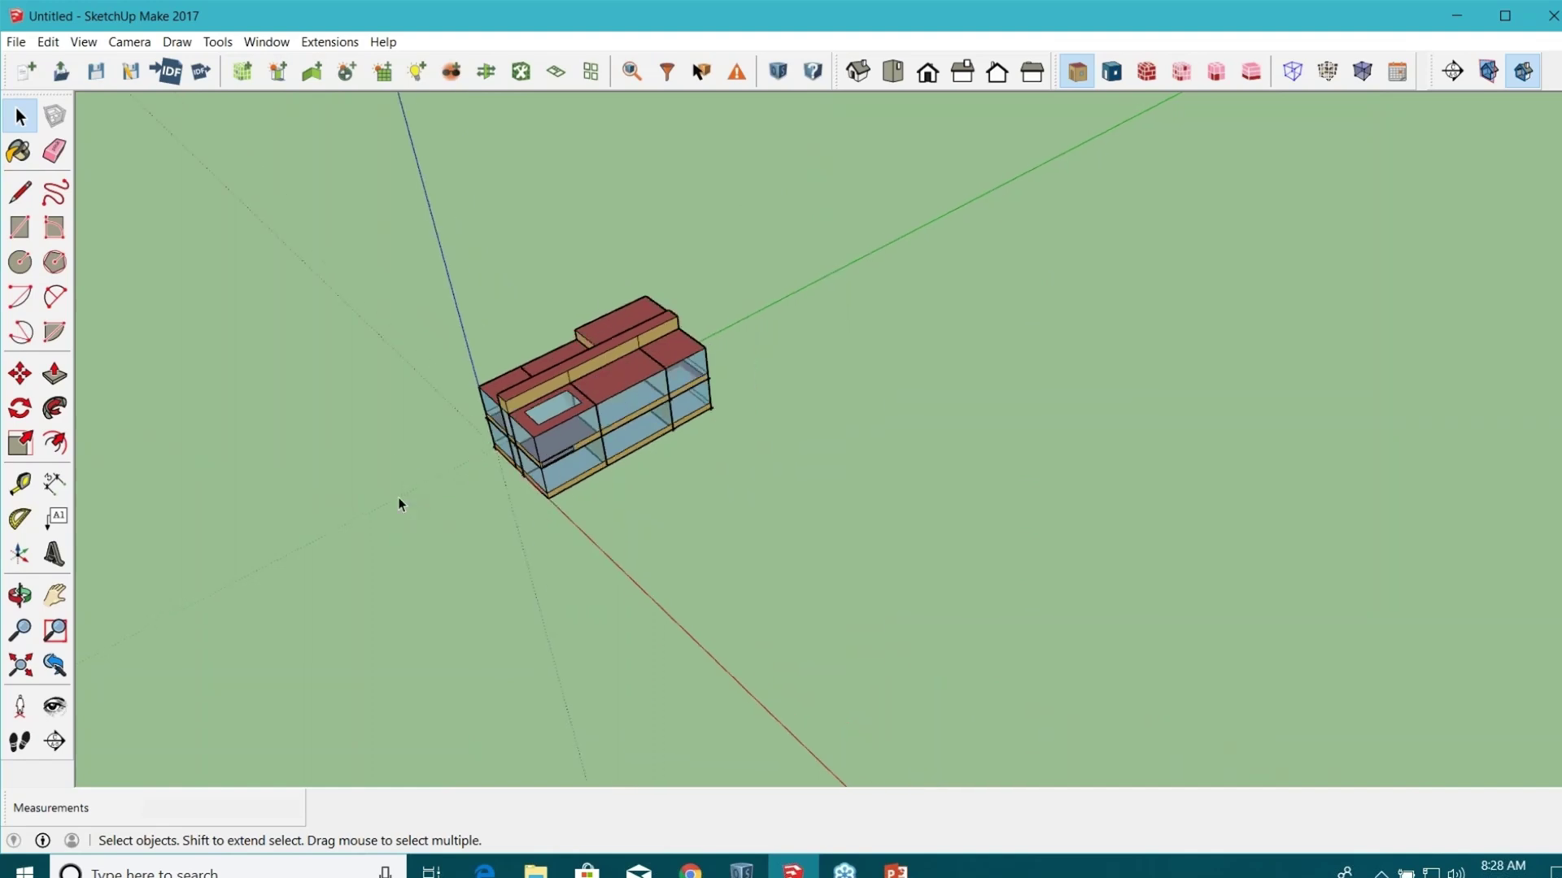
middle_drag(398, 496, 1257, 346)
scroll(1048, 543, up, 3)
scroll(902, 459, down, 1)
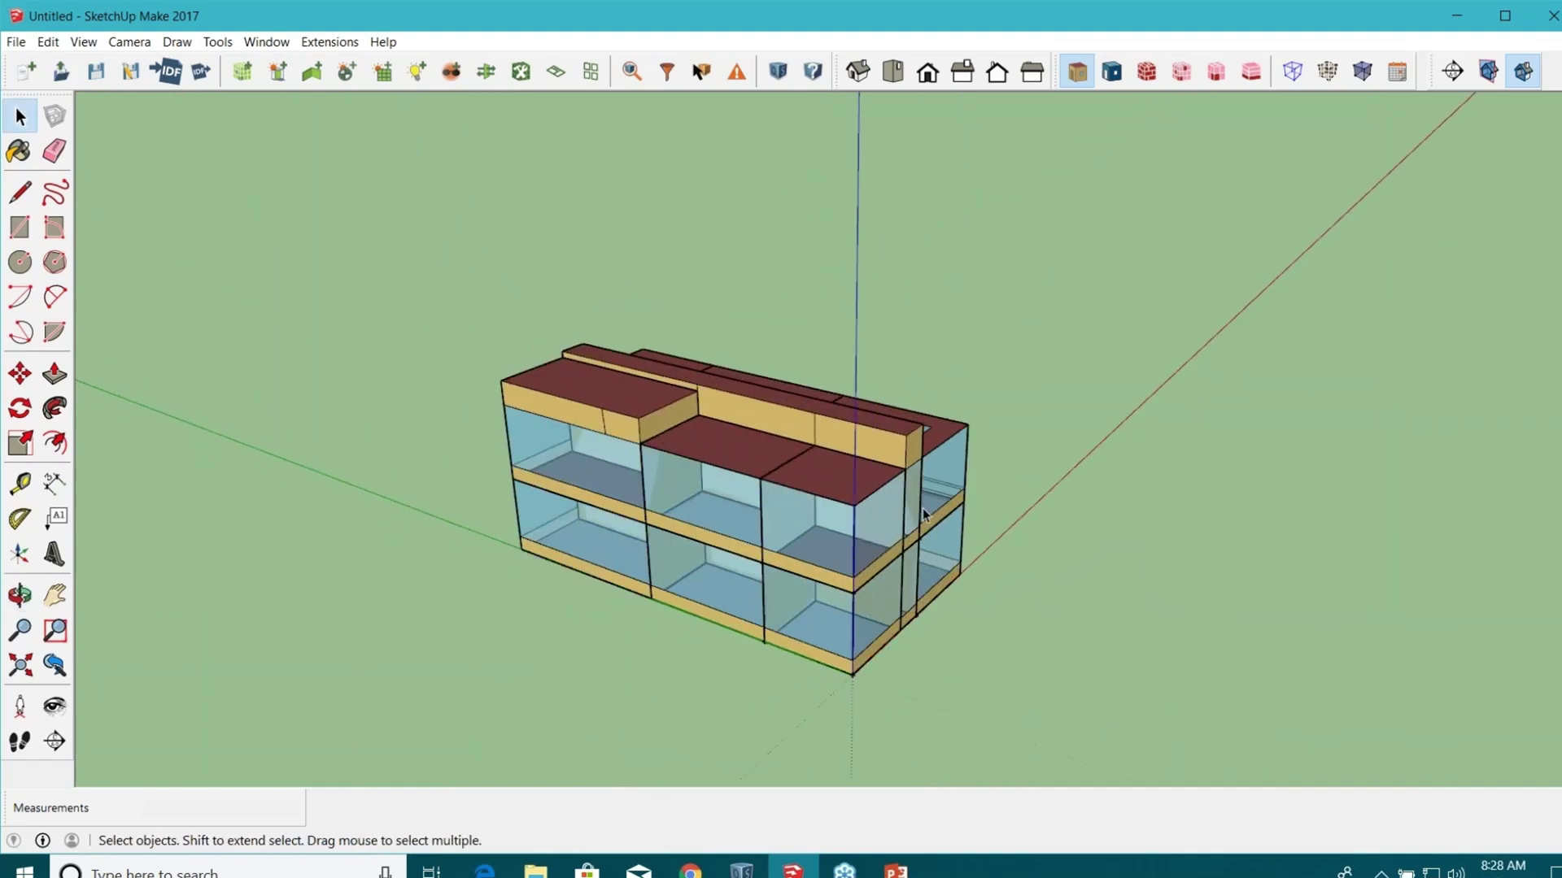
middle_drag(925, 514, 497, 605)
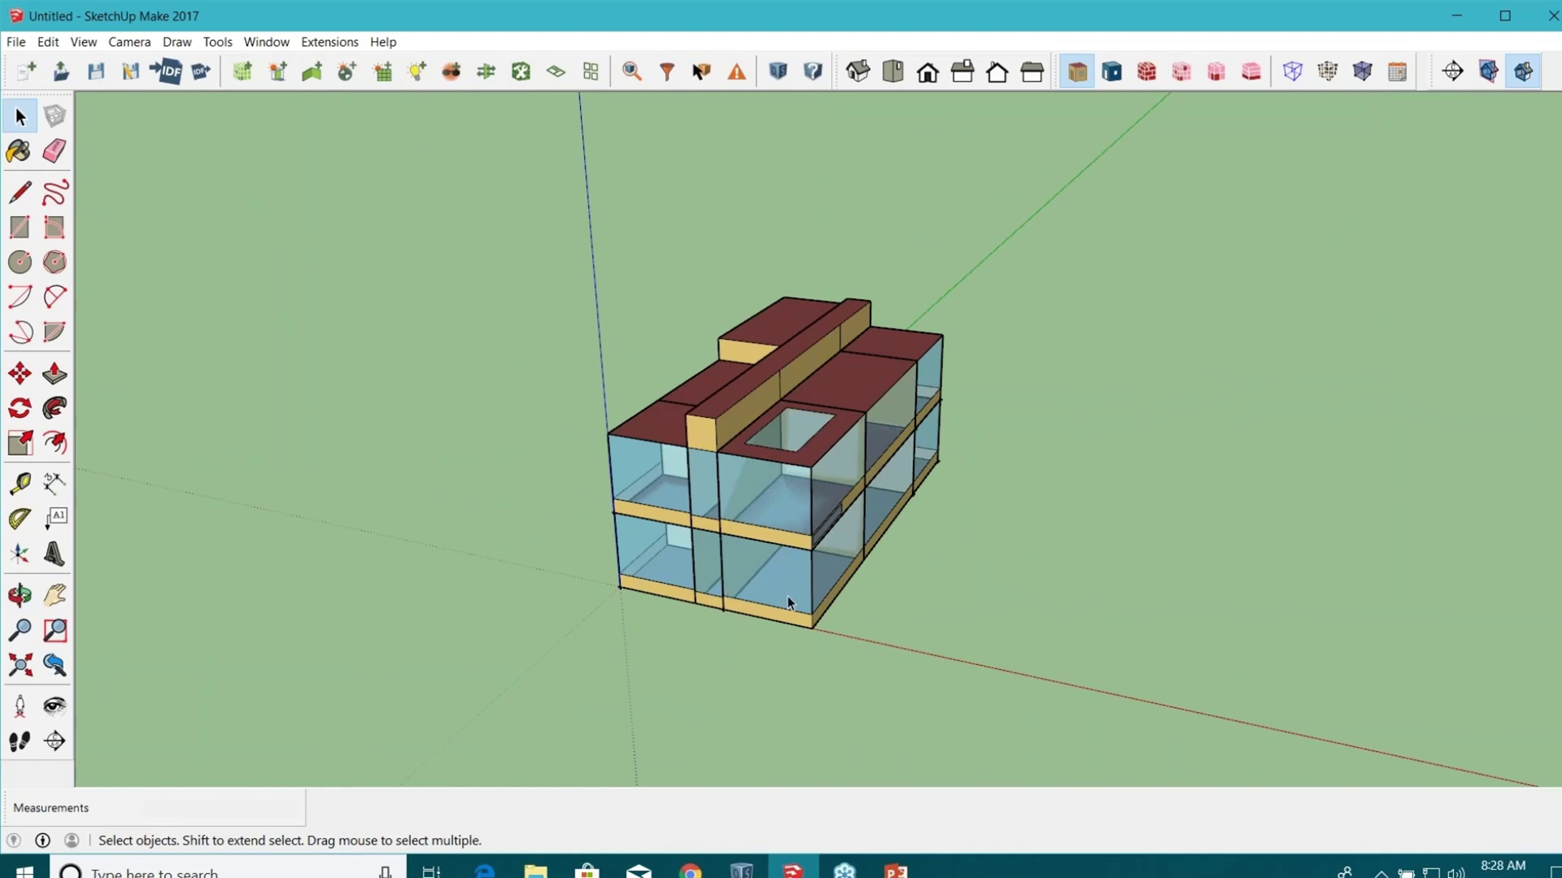
middle_drag(788, 597, 651, 600)
scroll(397, 443, down, 5)
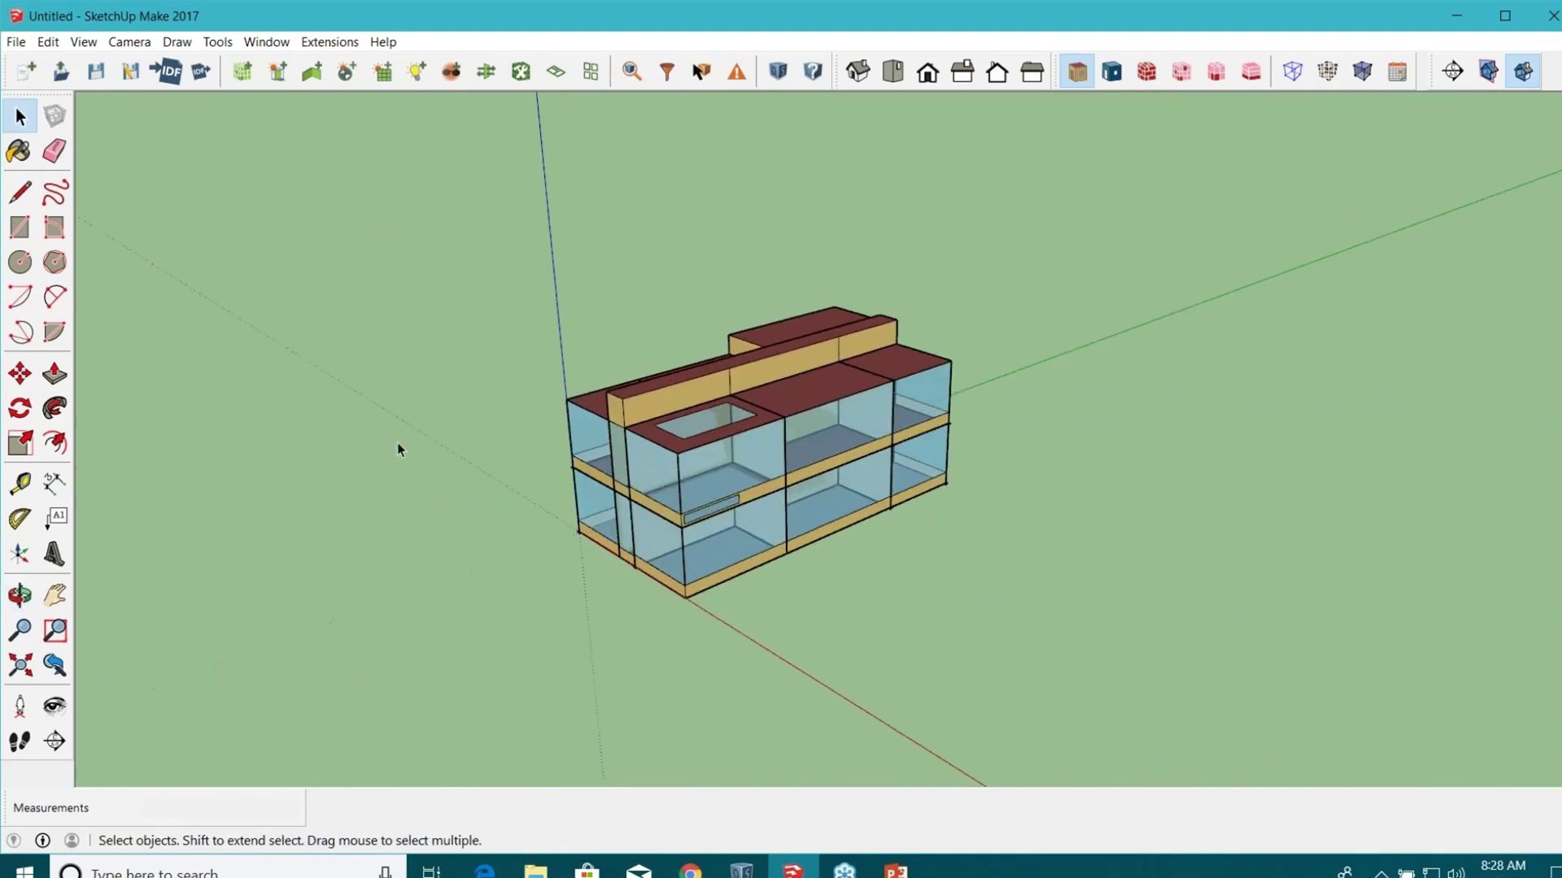
scroll(427, 399, up, 2)
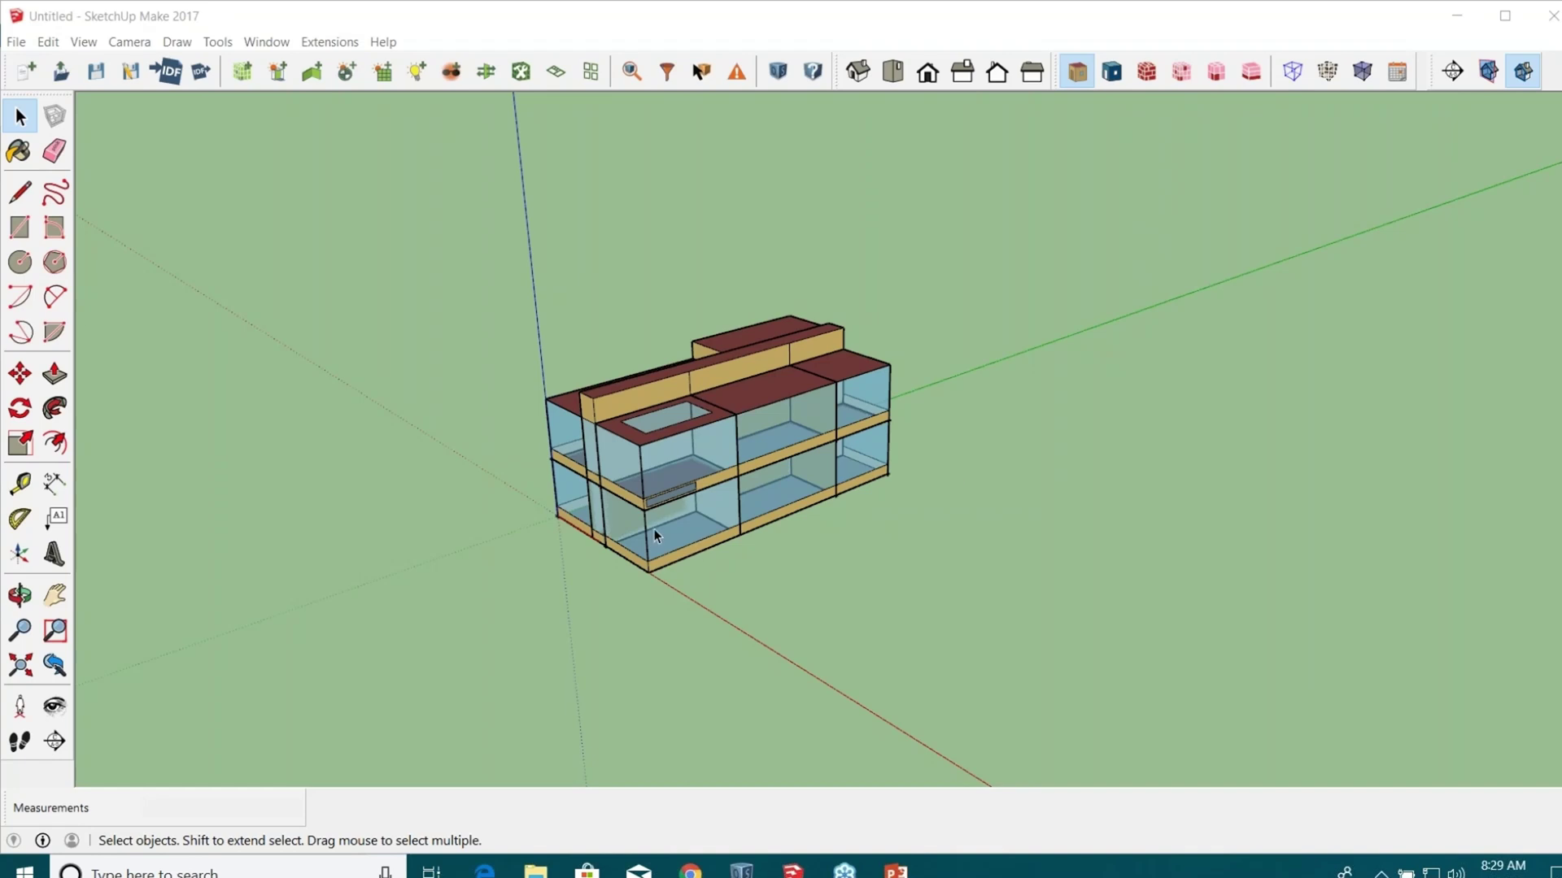
middle_drag(599, 520, 918, 495)
click(1281, 46)
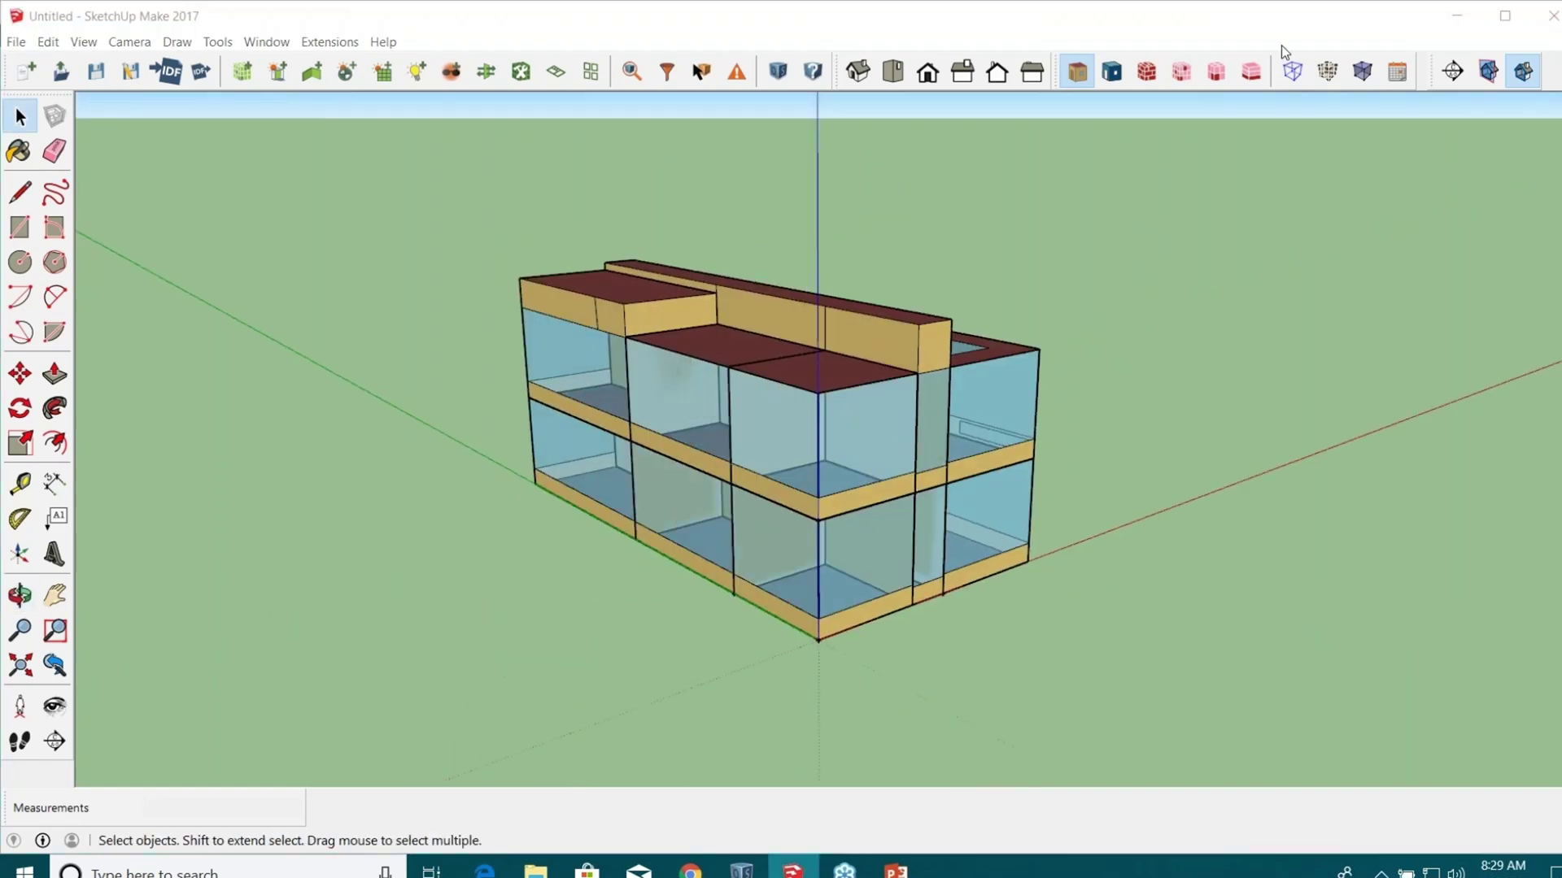
Open the upper-floor corner space with the skylight for editing and hide the rest of the model to view it alone.
mouse_move(976, 391)
middle_down()
mouse_move(943, 435)
mouse_move(802, 455)
middle_up()
double_click(935, 425)
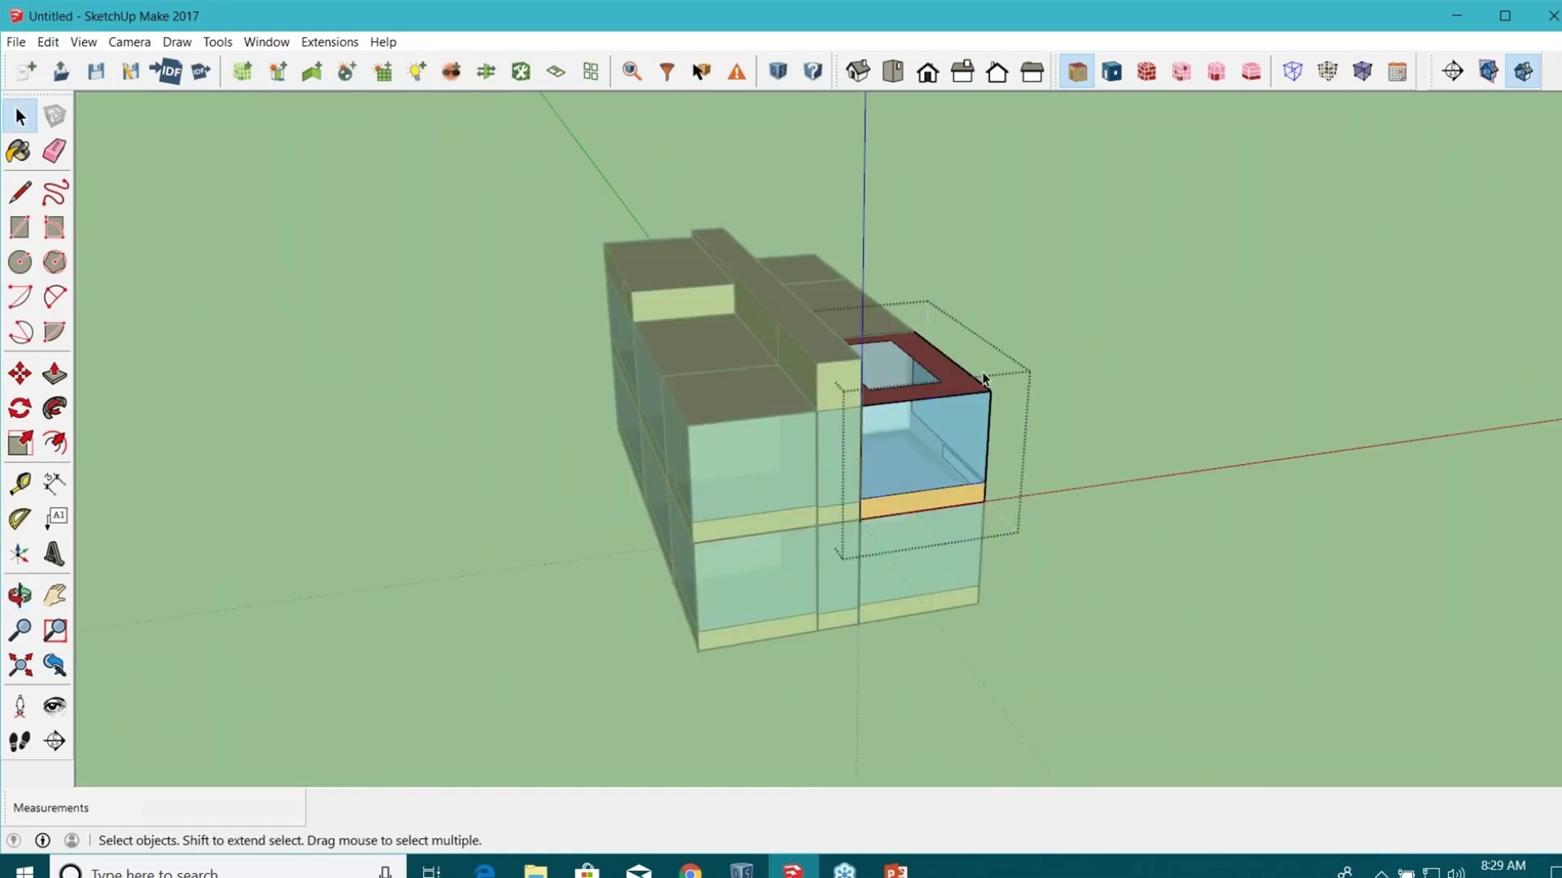
click(1295, 73)
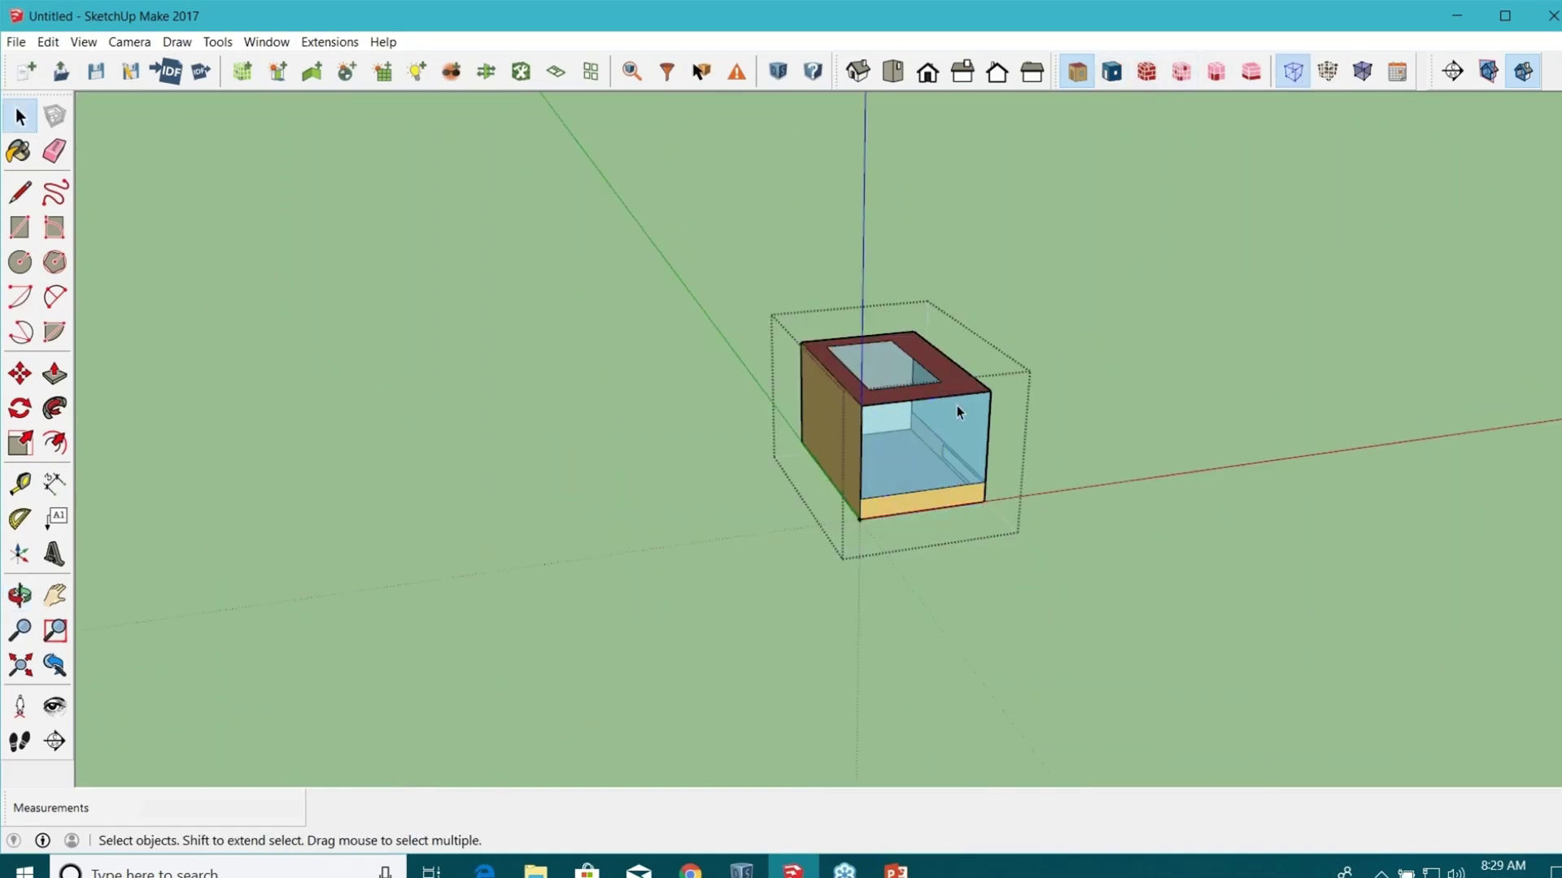
middle_drag(956, 405, 903, 447)
scroll(806, 459, up, 4)
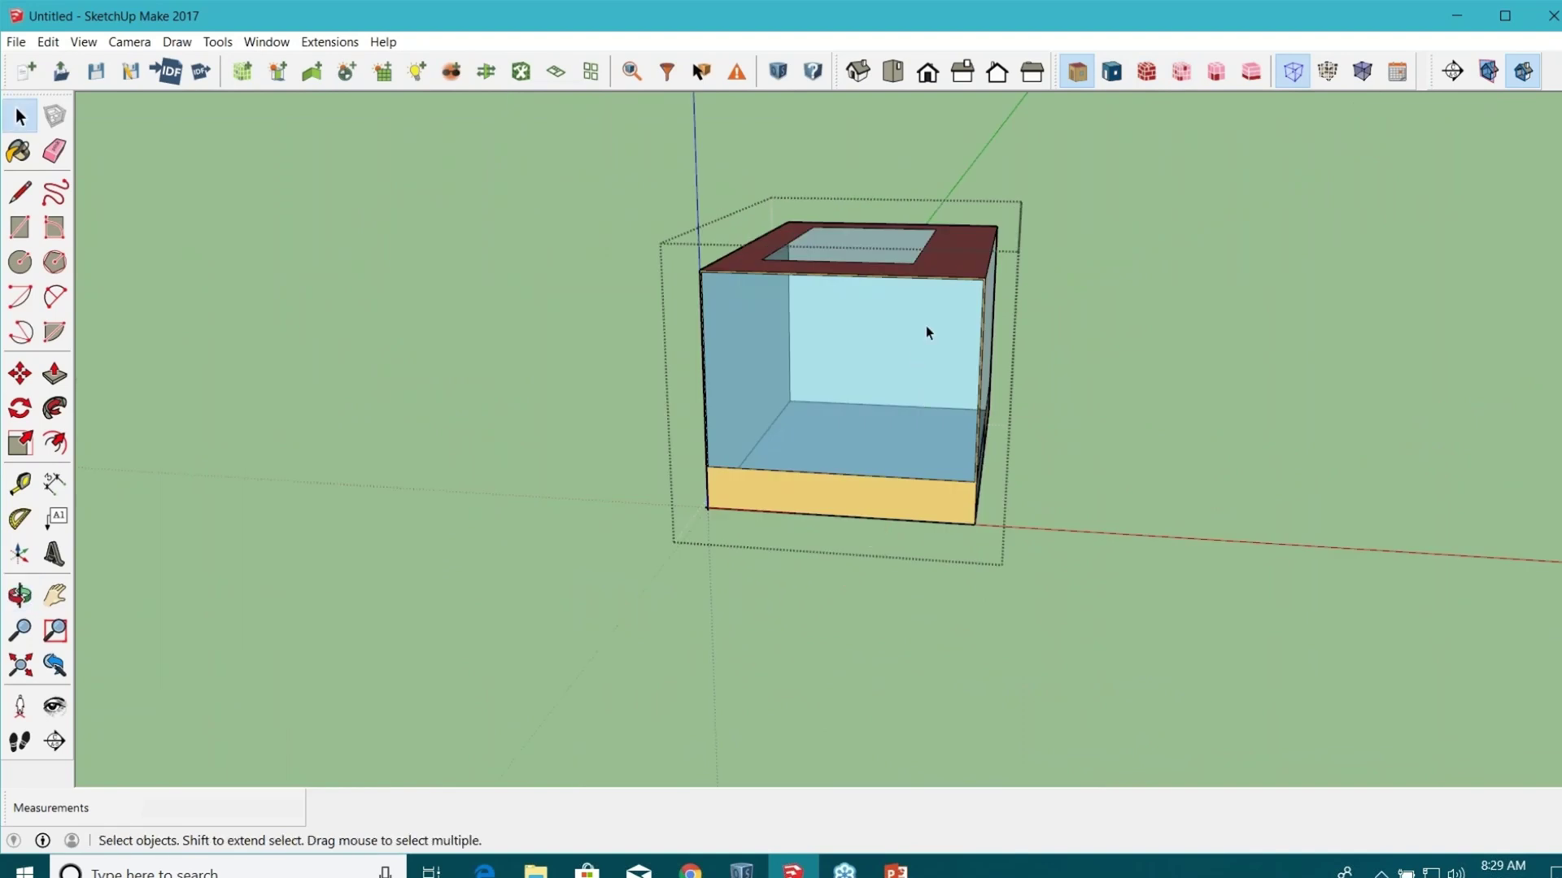
scroll(497, 416, down, 3)
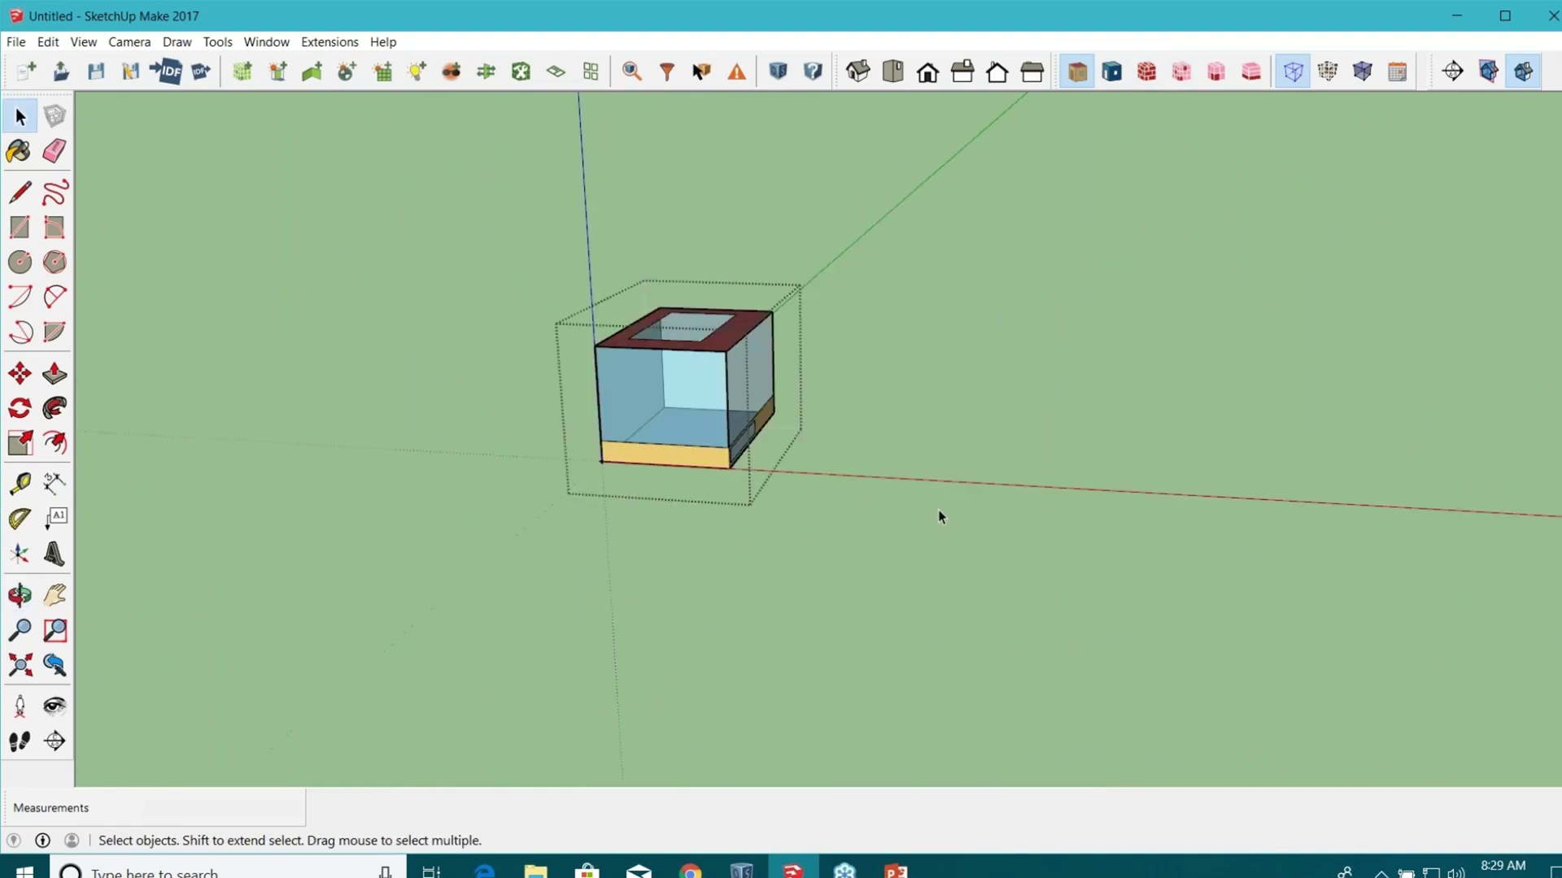
Leave the skylight space and examine the complete building from its end and long side.
click(1039, 524)
middle_drag(907, 432, 719, 511)
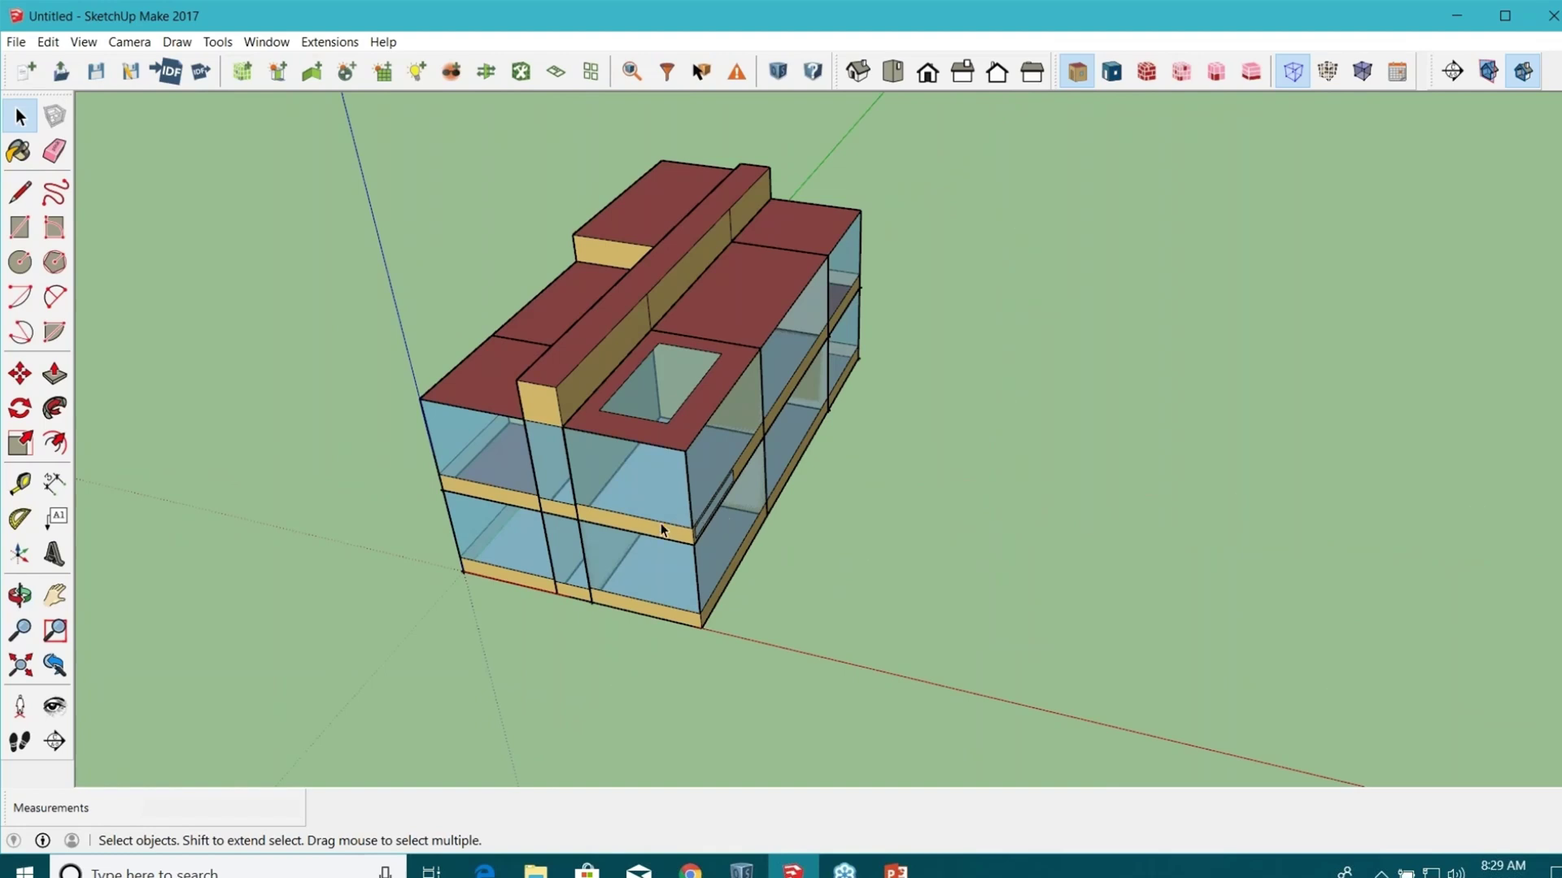
middle_drag(833, 530, 1069, 459)
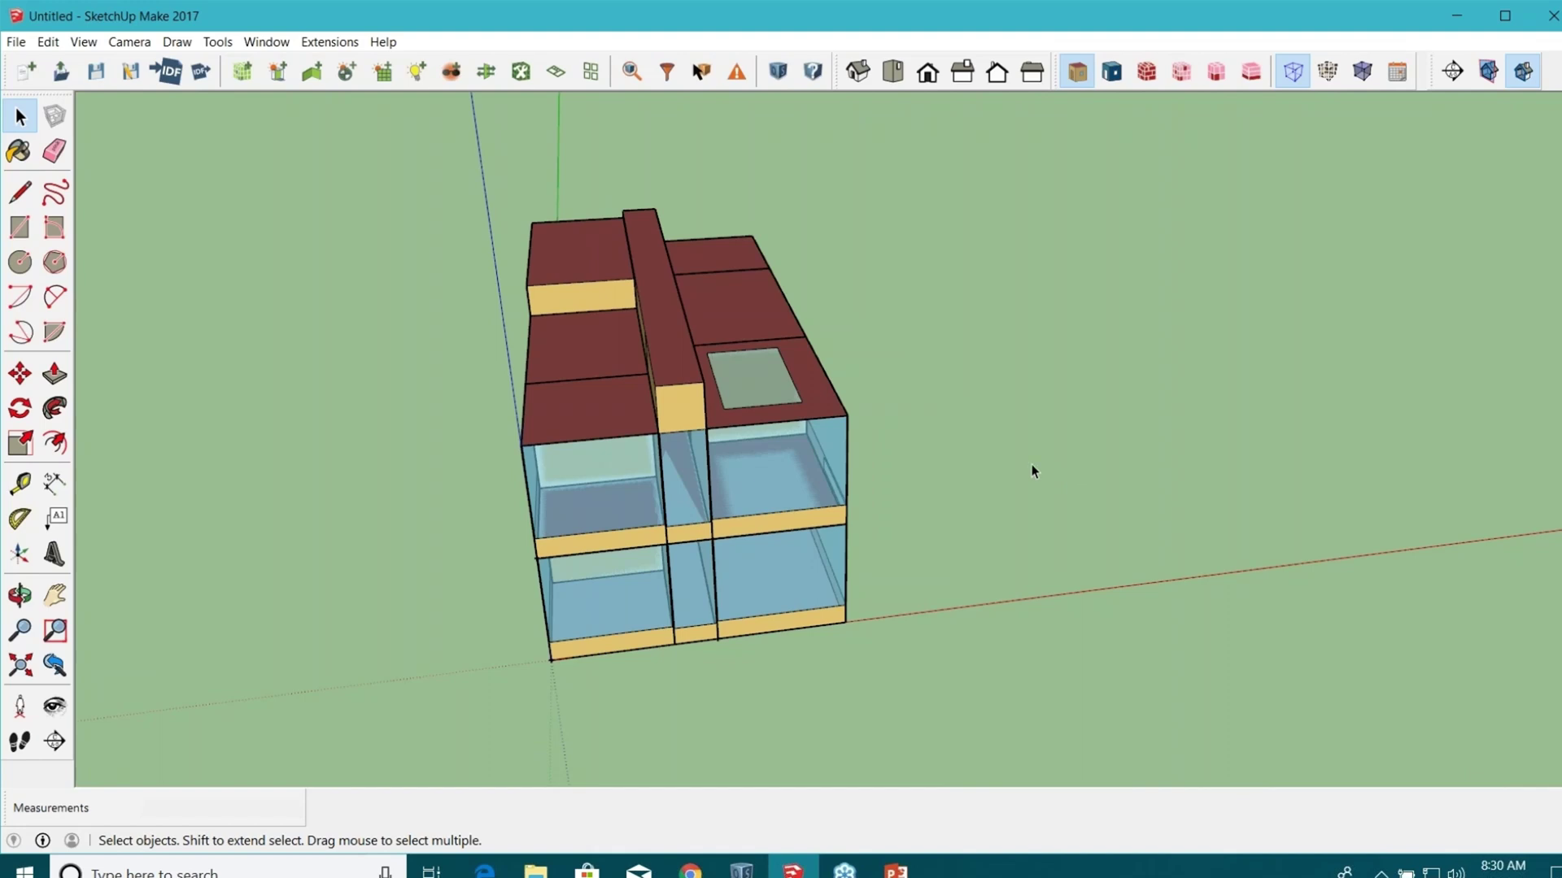
middle_drag(891, 540, 504, 610)
scroll(803, 451, up, 3)
scroll(653, 468, down, 3)
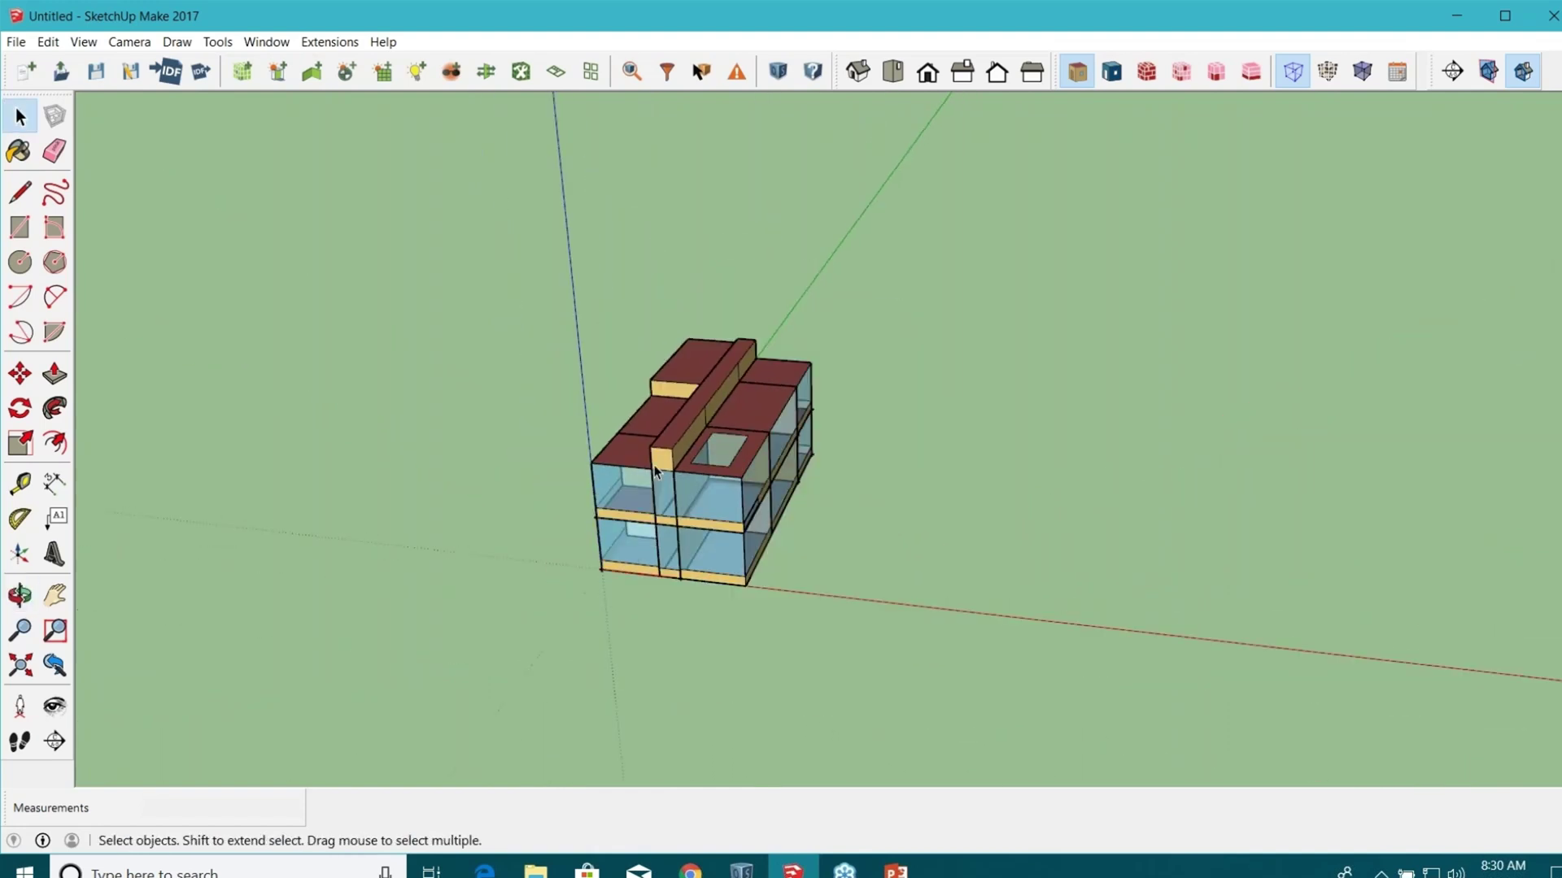
middle_drag(758, 498, 569, 465)
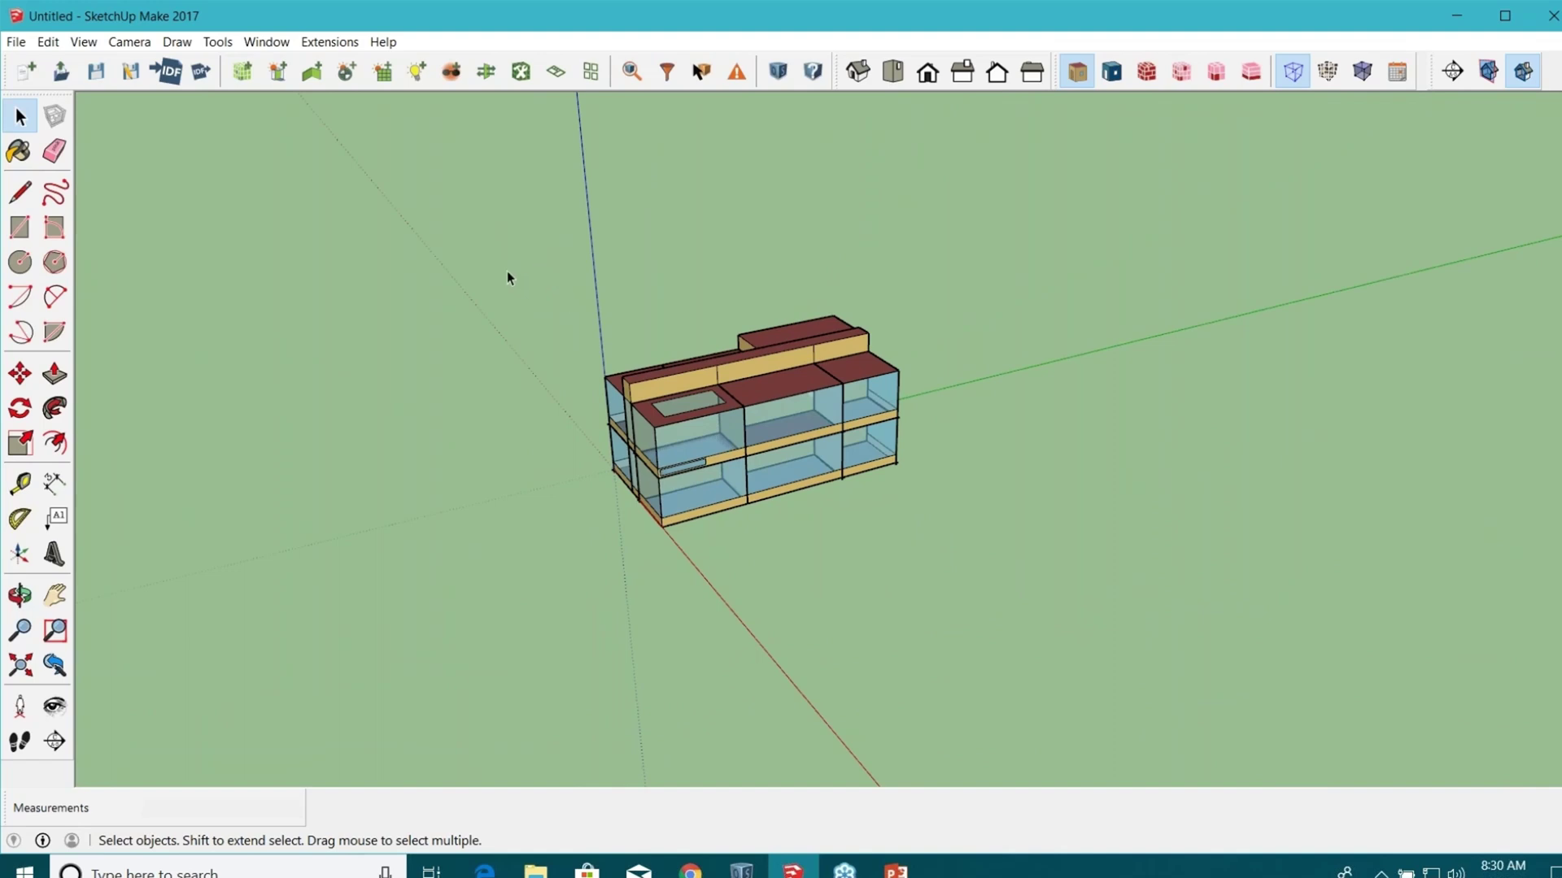
Select the whole building and list its OS:Space objects in a maximized OpenStudio Inspector.
drag(514, 261, 1012, 570)
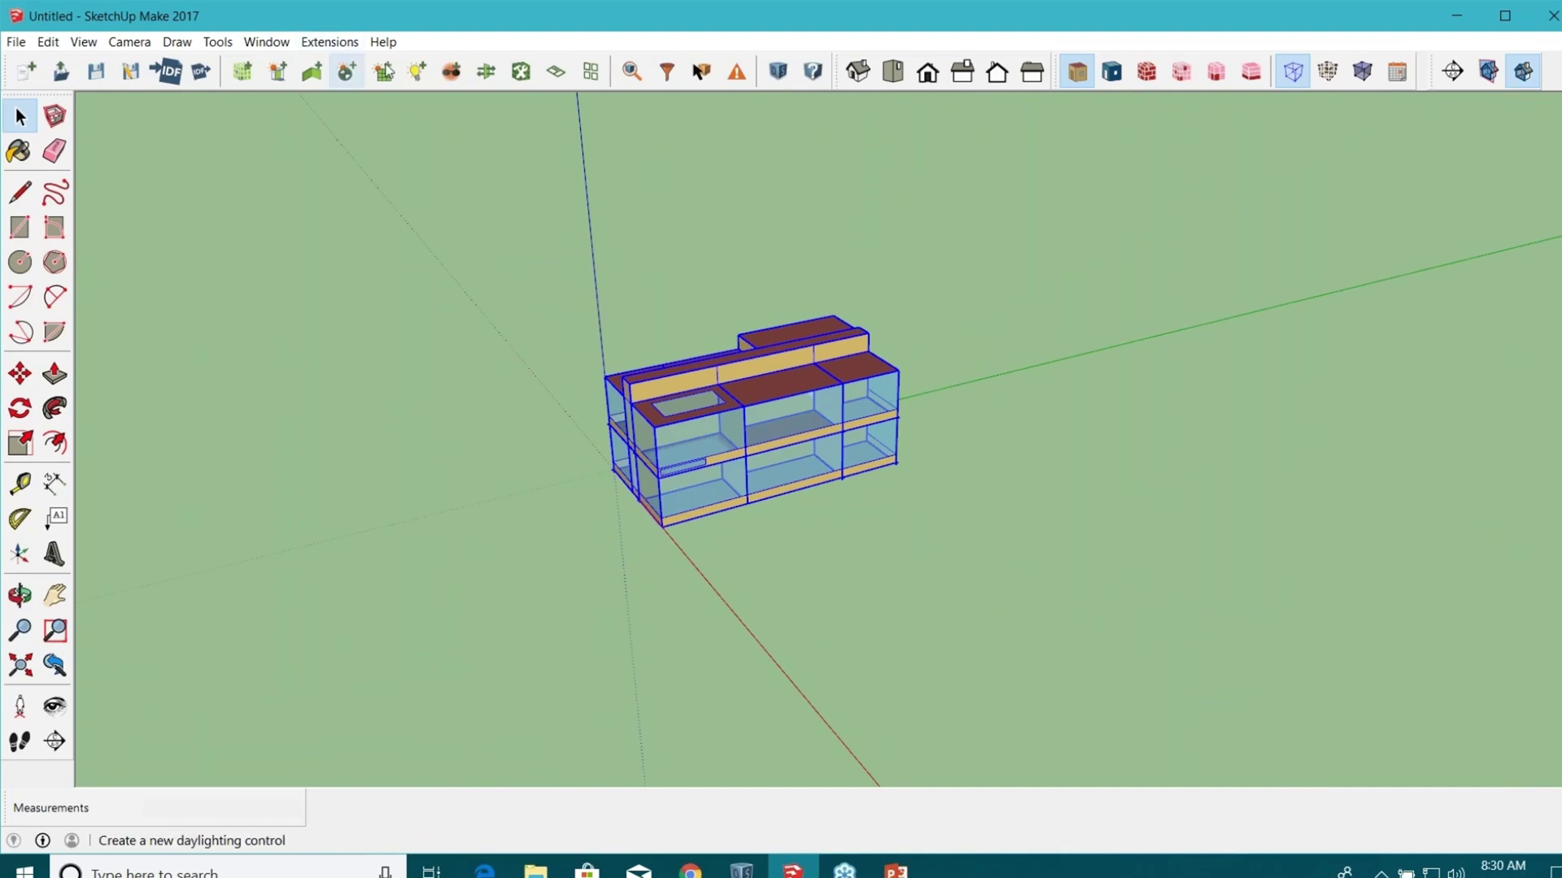
click(631, 71)
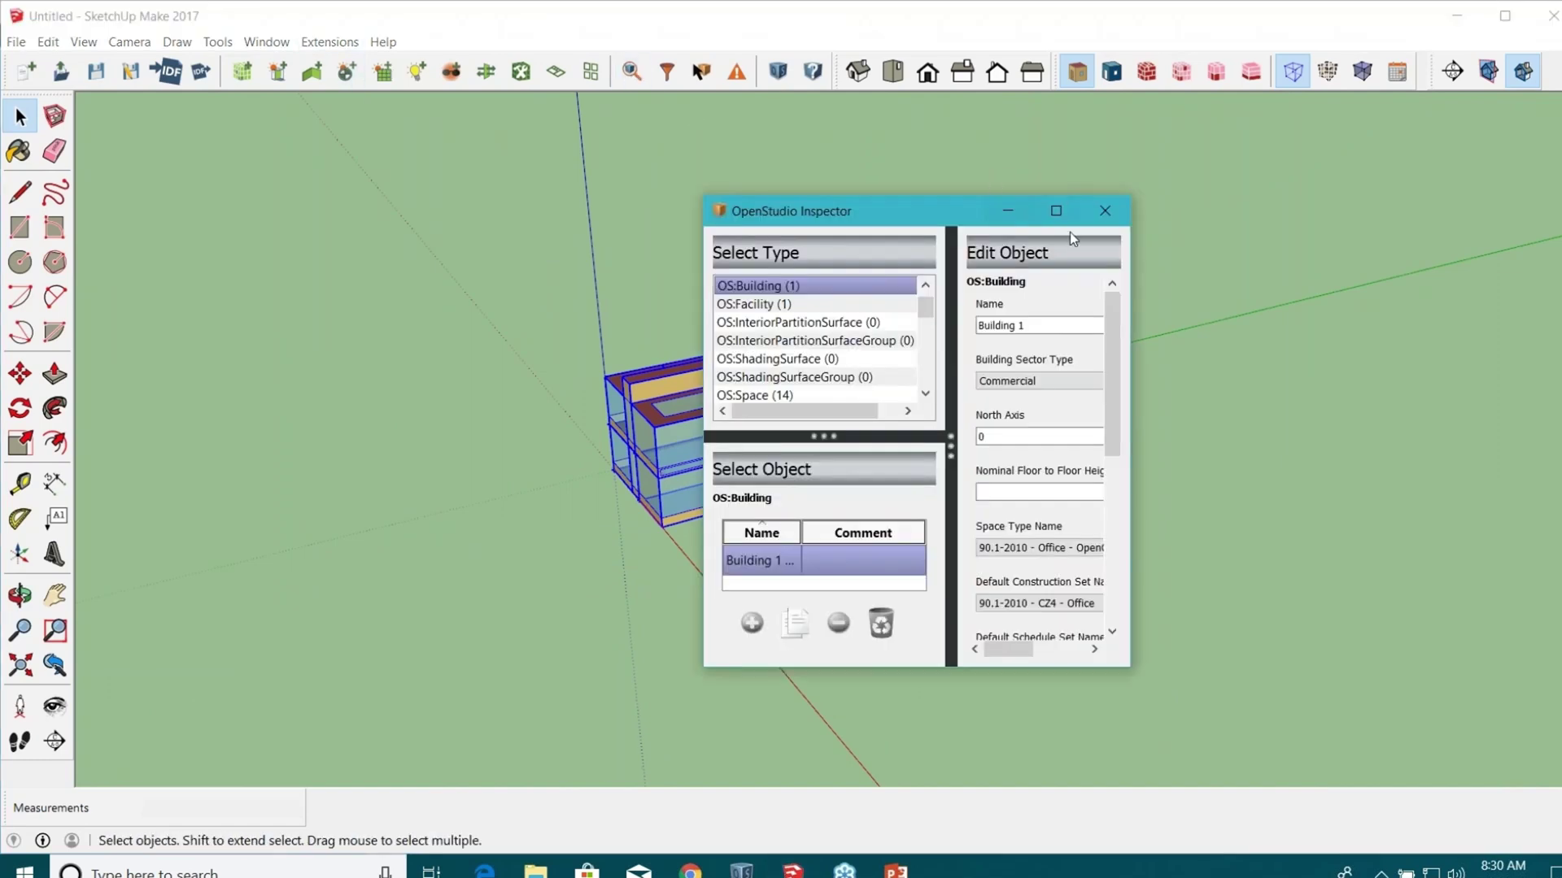
click(1055, 214)
click(84, 193)
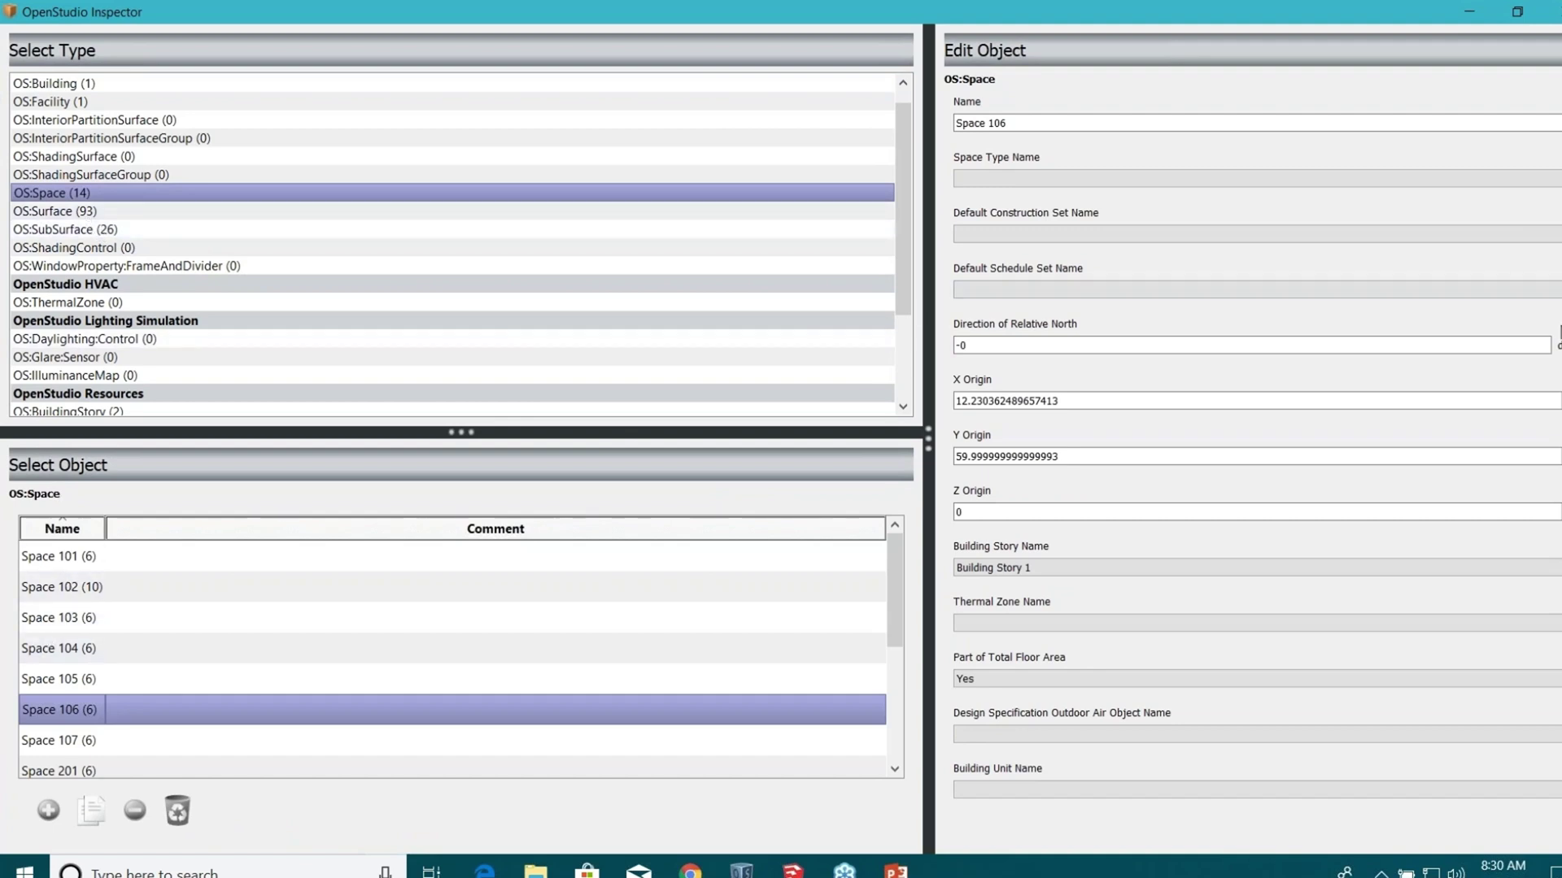
Rename Space 101 as 1stFloor_office_N.
click(173, 567)
click(1018, 122)
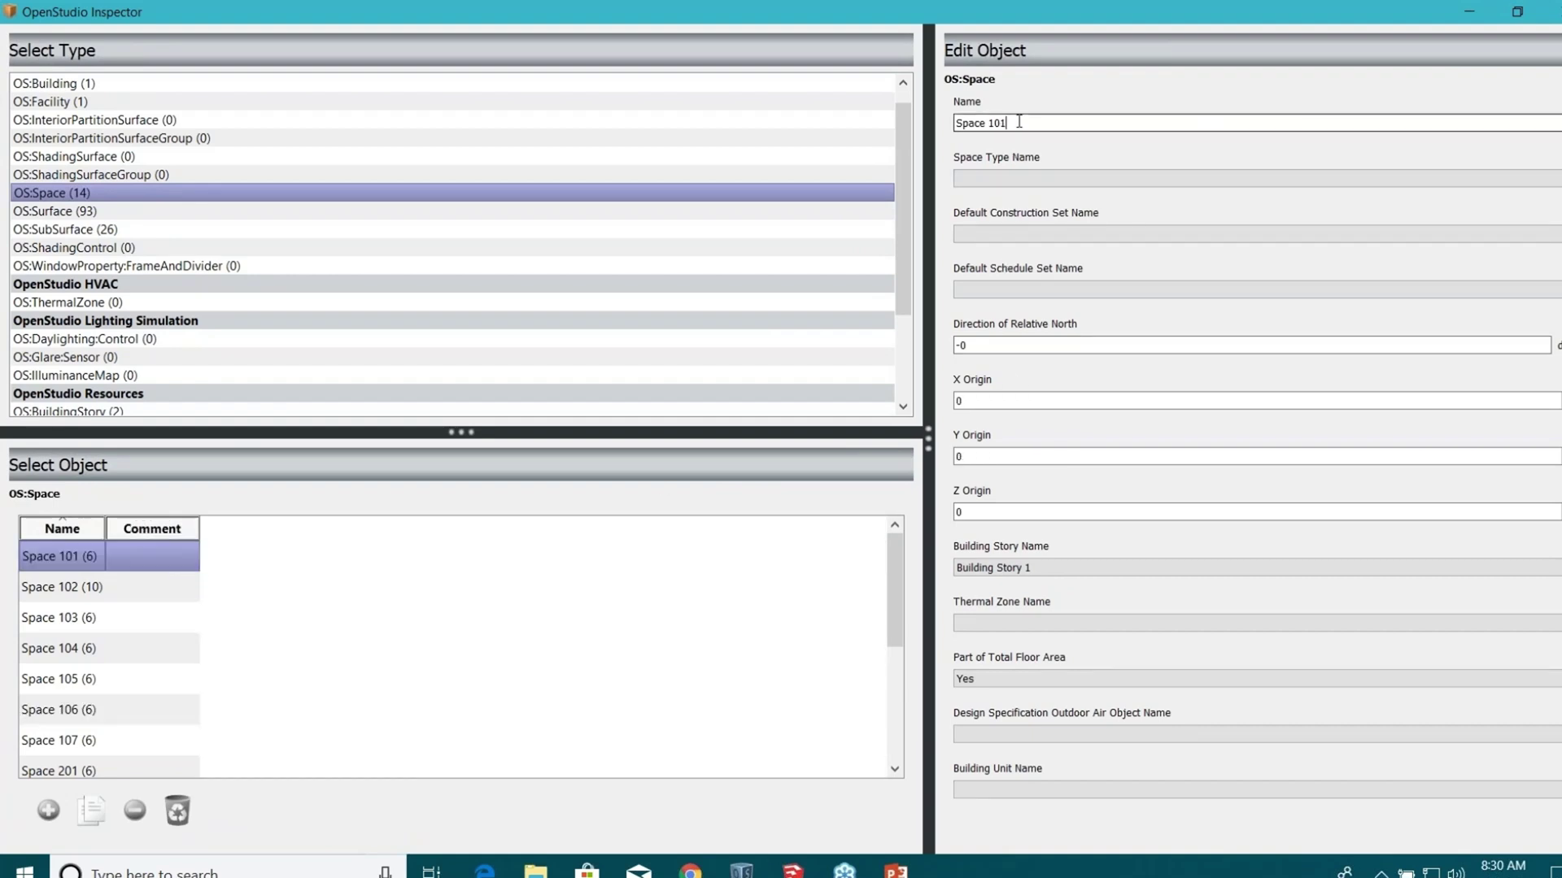
drag(1018, 122, 947, 124)
text(1stFloo)
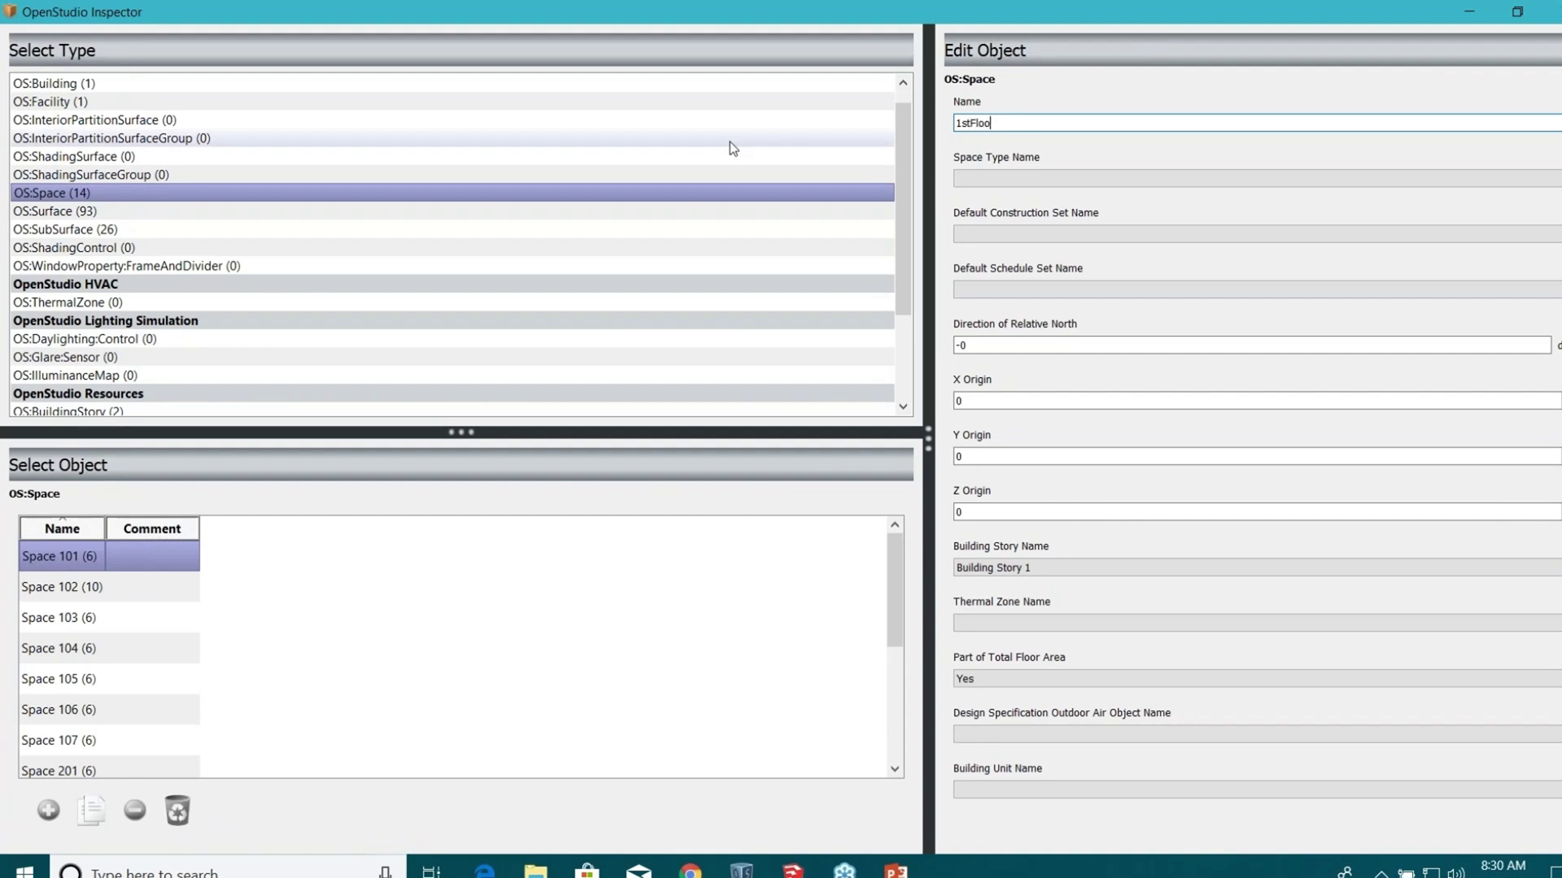
text(r_office_N)
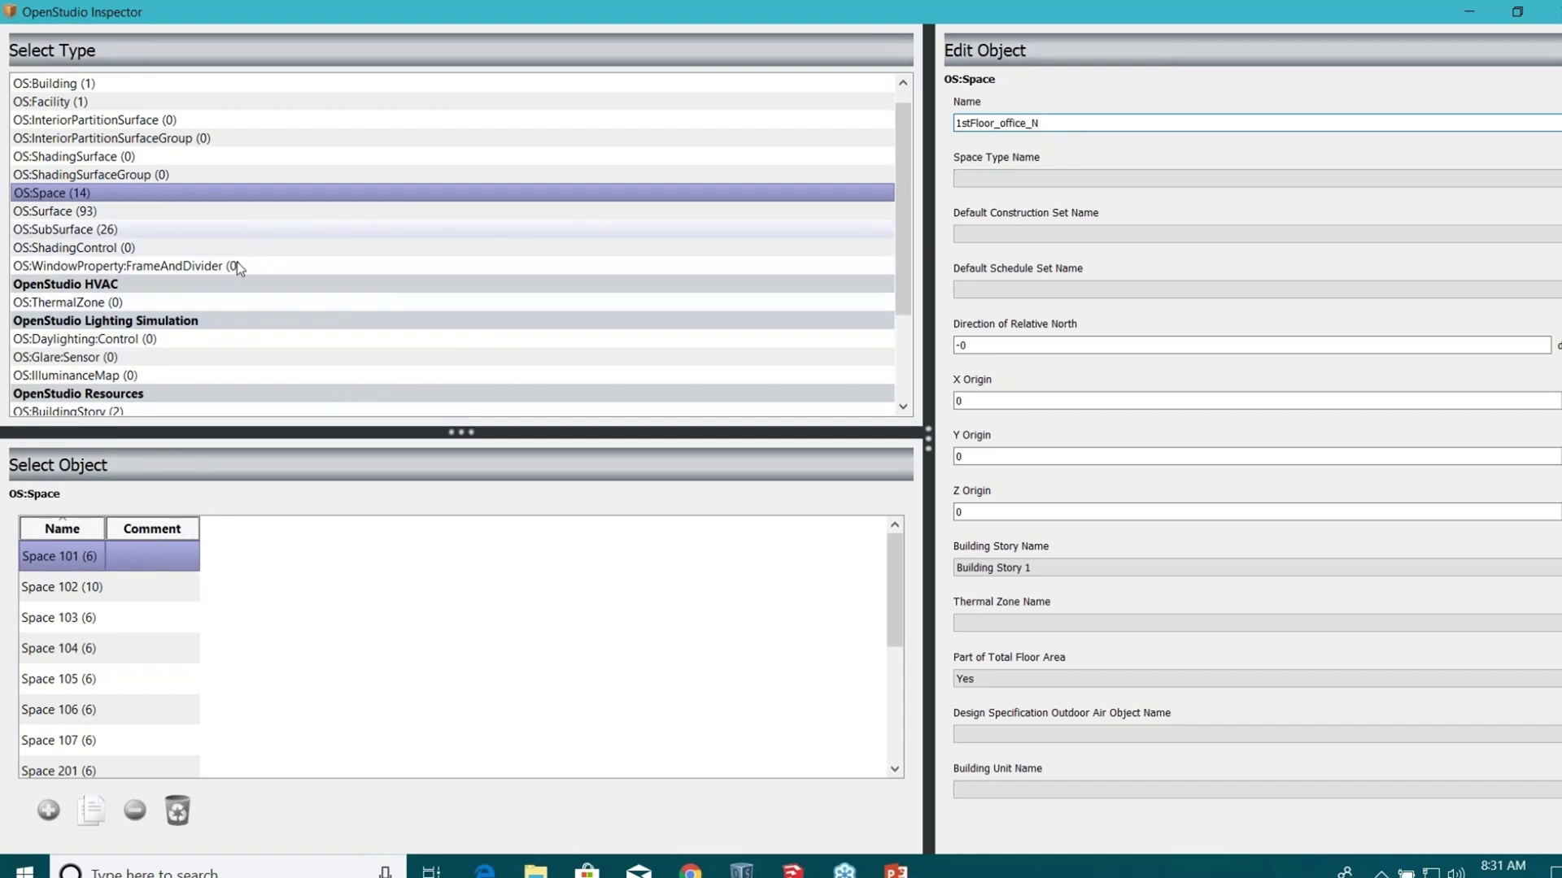
click(118, 585)
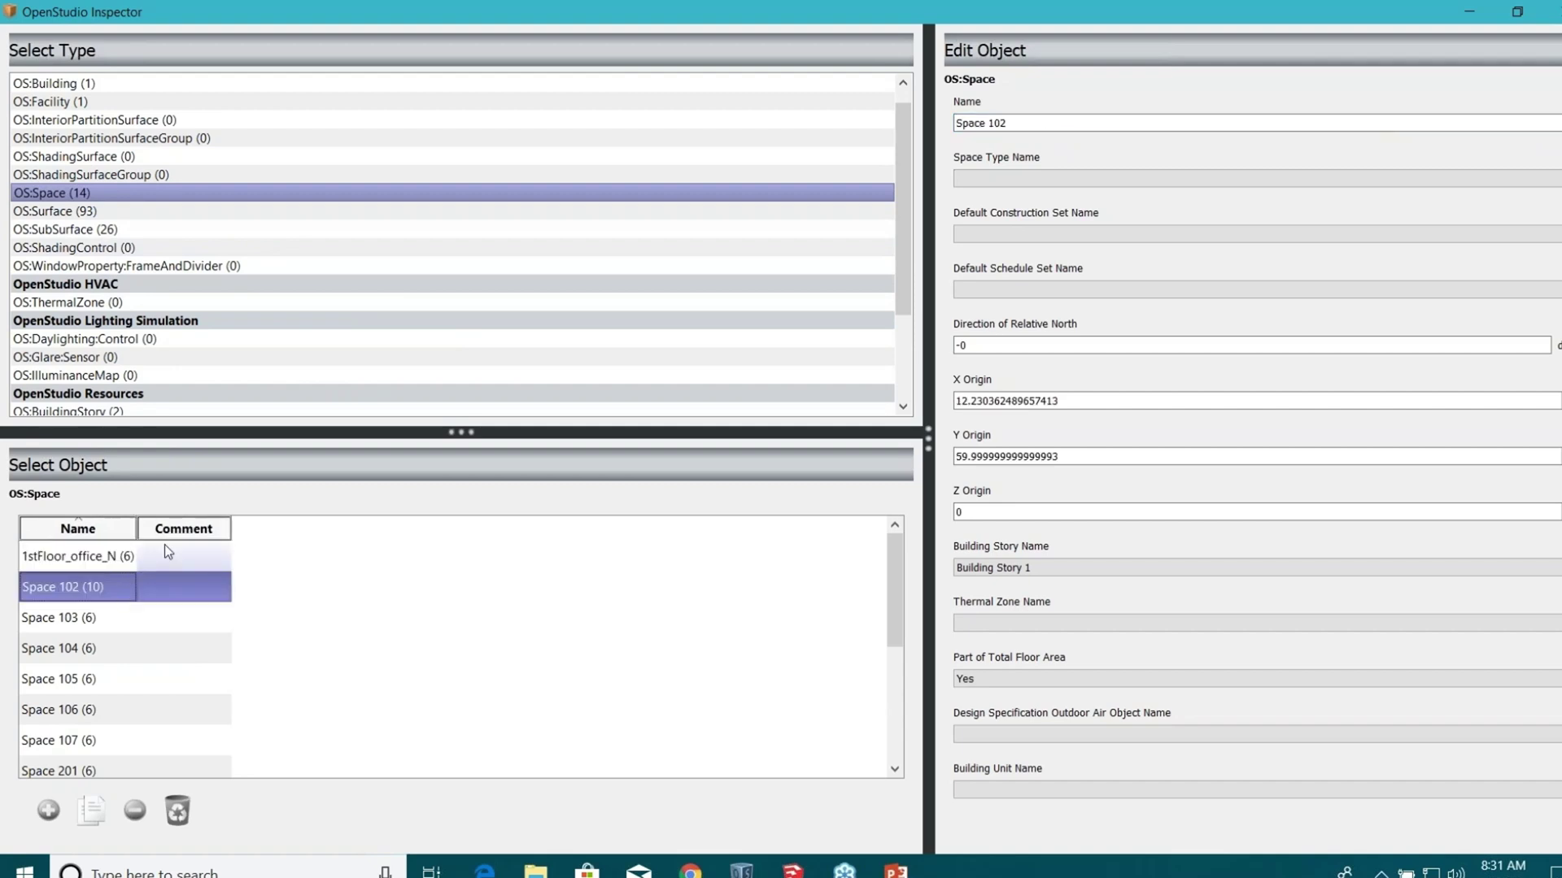
Select the 1stFloor_office_N space in the Inspector, locate it in the building model and close the Inspector.
click(77, 561)
click(88, 593)
click(76, 556)
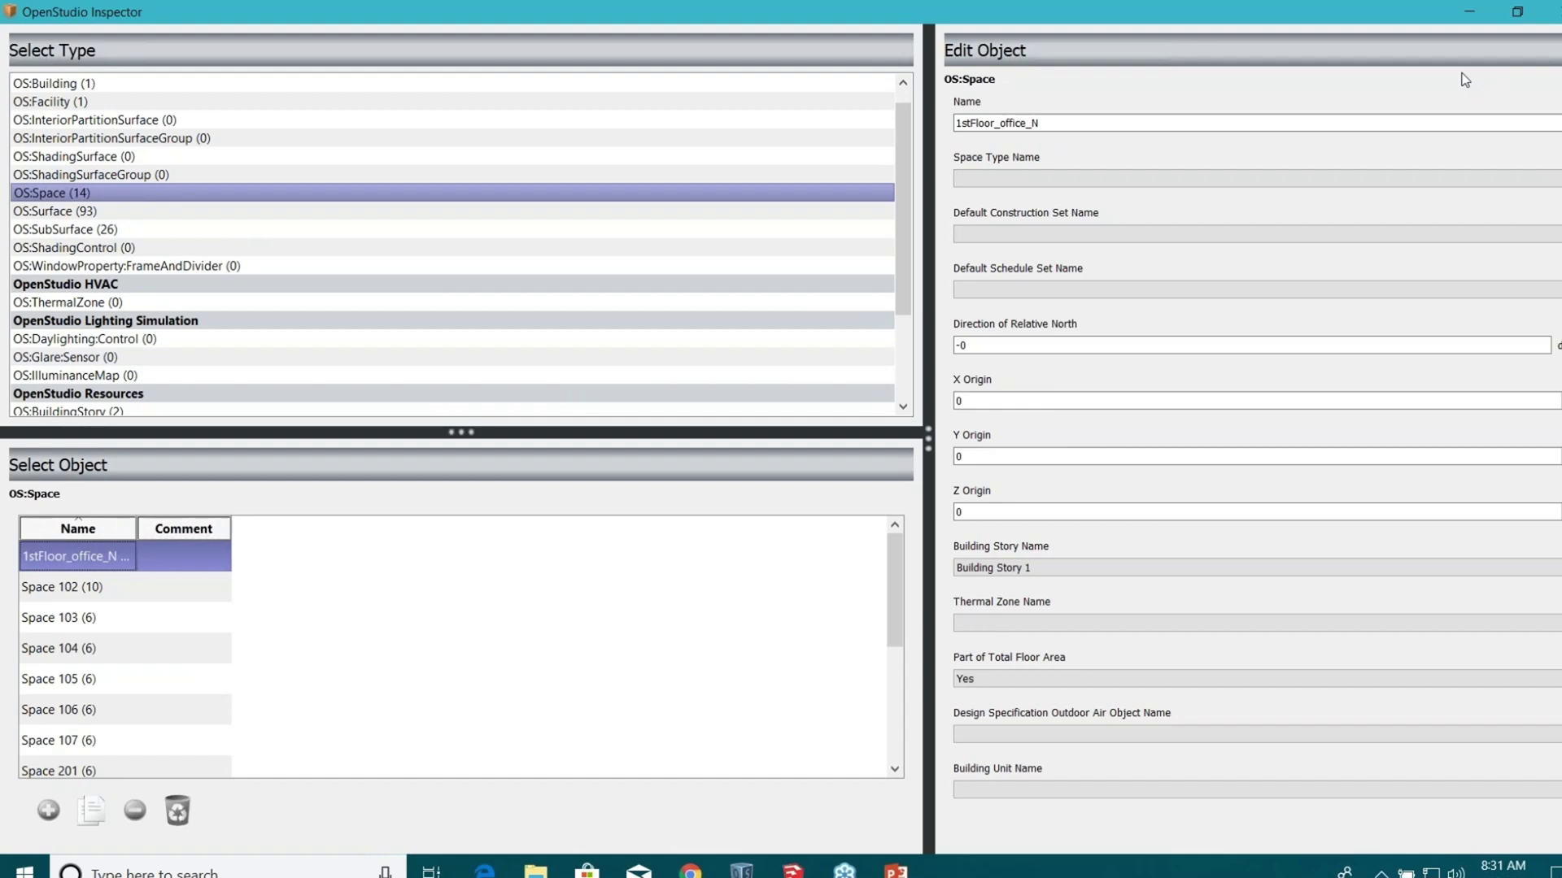
drag(1381, 16, 1171, 111)
click(1232, 117)
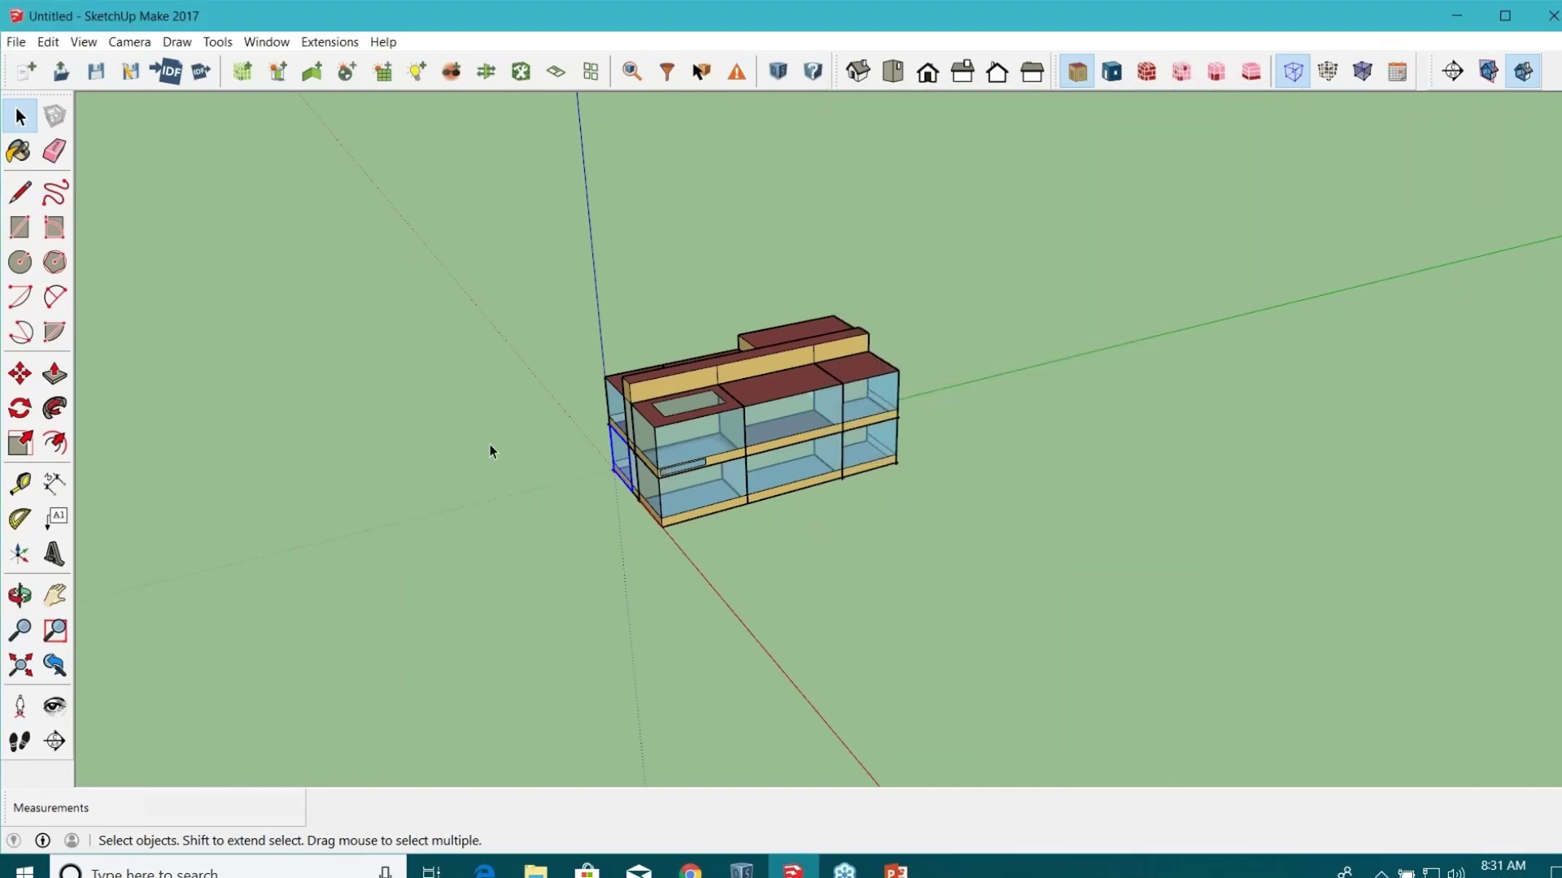
middle_drag(489, 444, 935, 602)
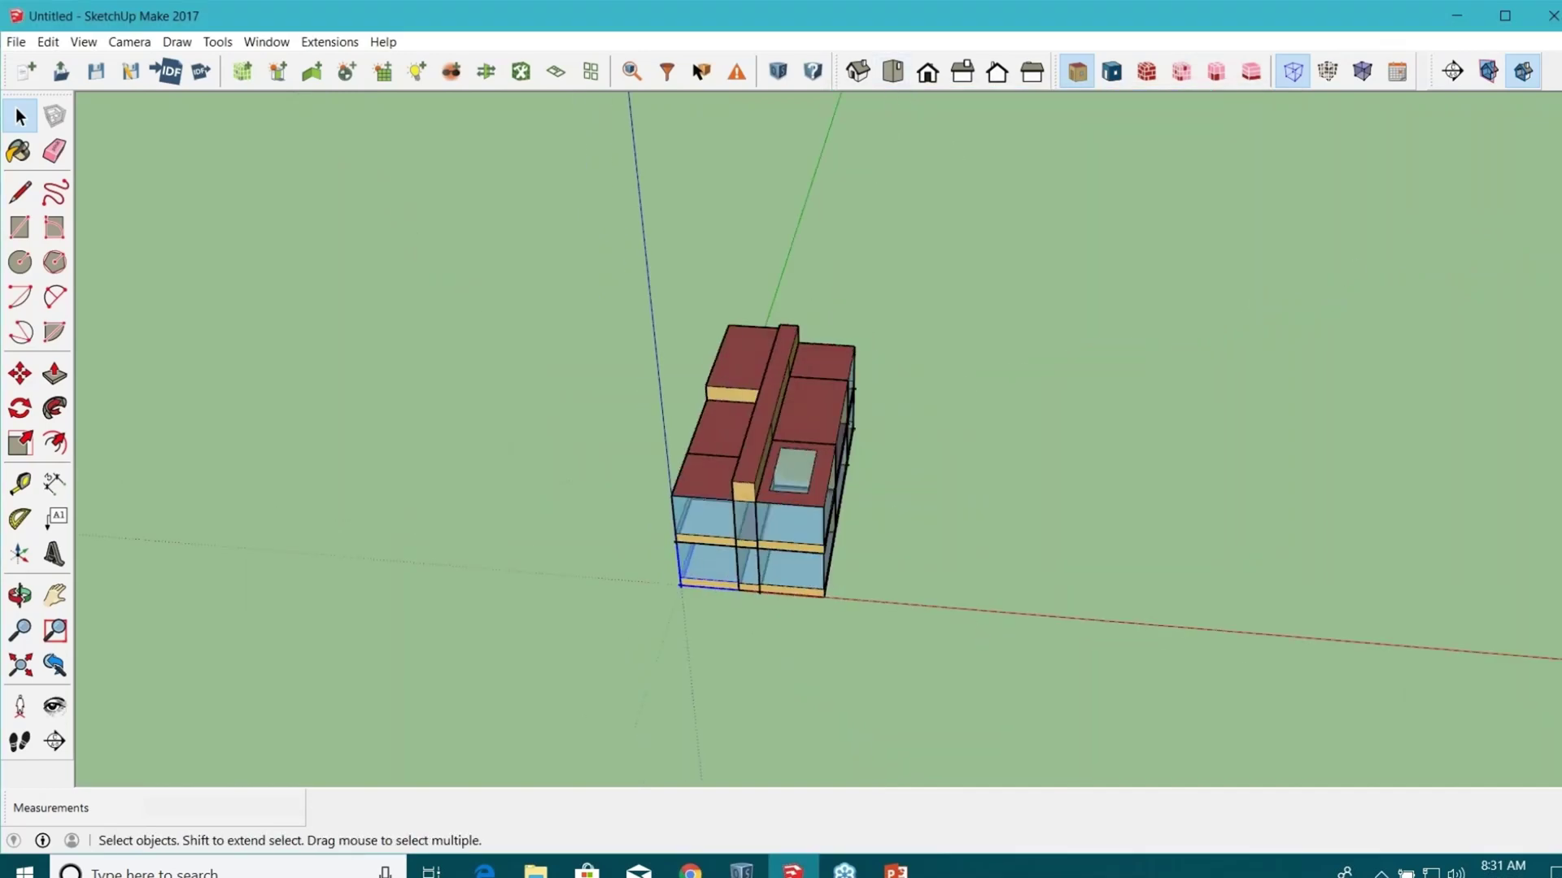
click(631, 72)
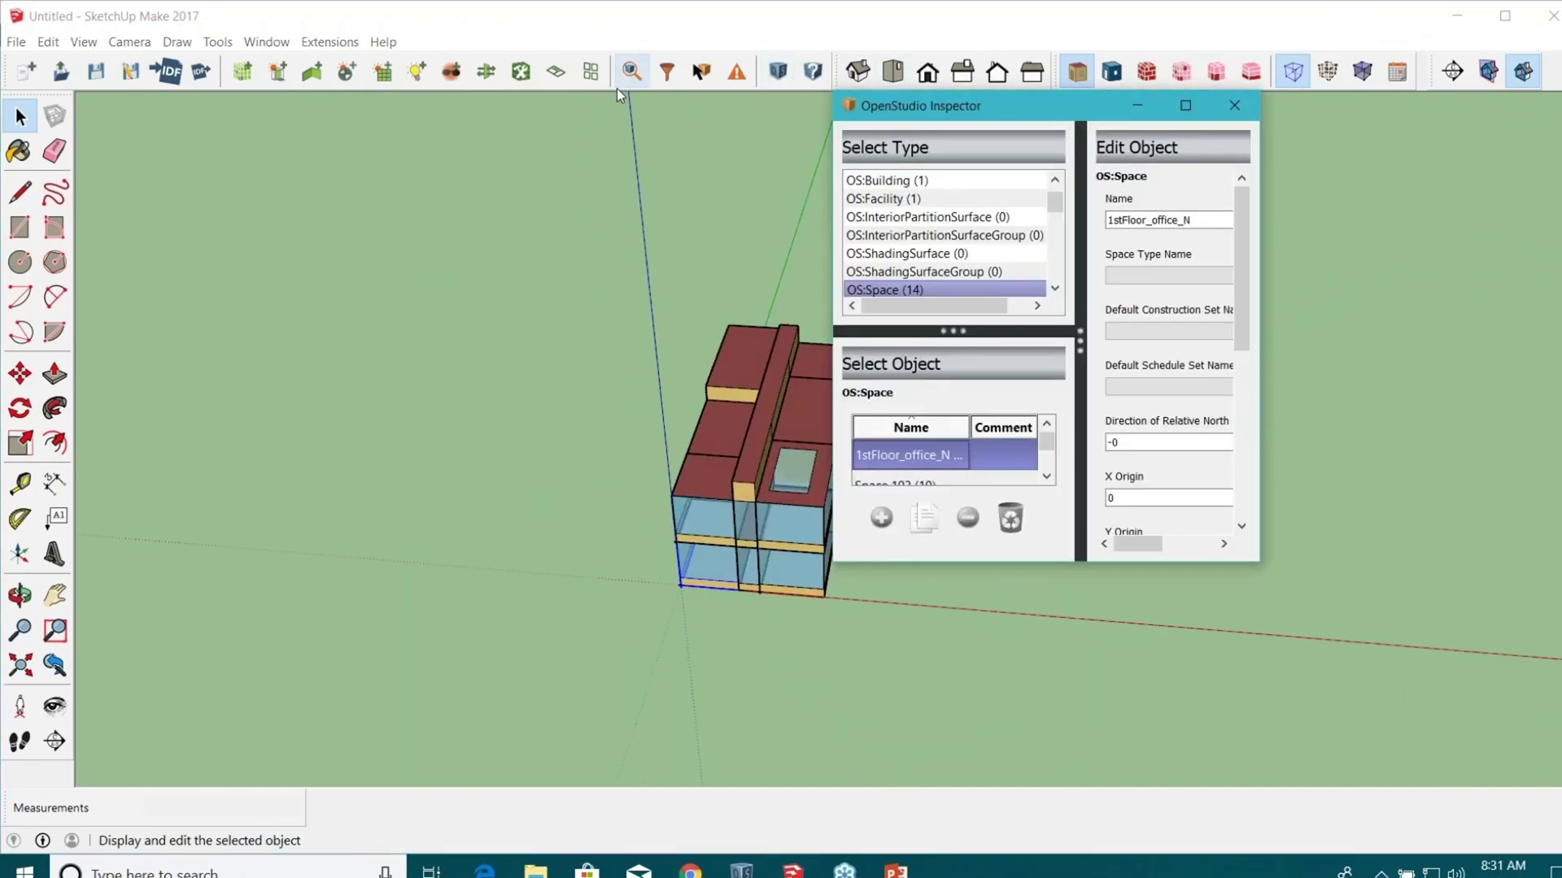
click(1234, 105)
Select the whole building and run the user script Add New Thermal Zone For Spaces With No Thermal Zone.
drag(539, 257, 533, 244)
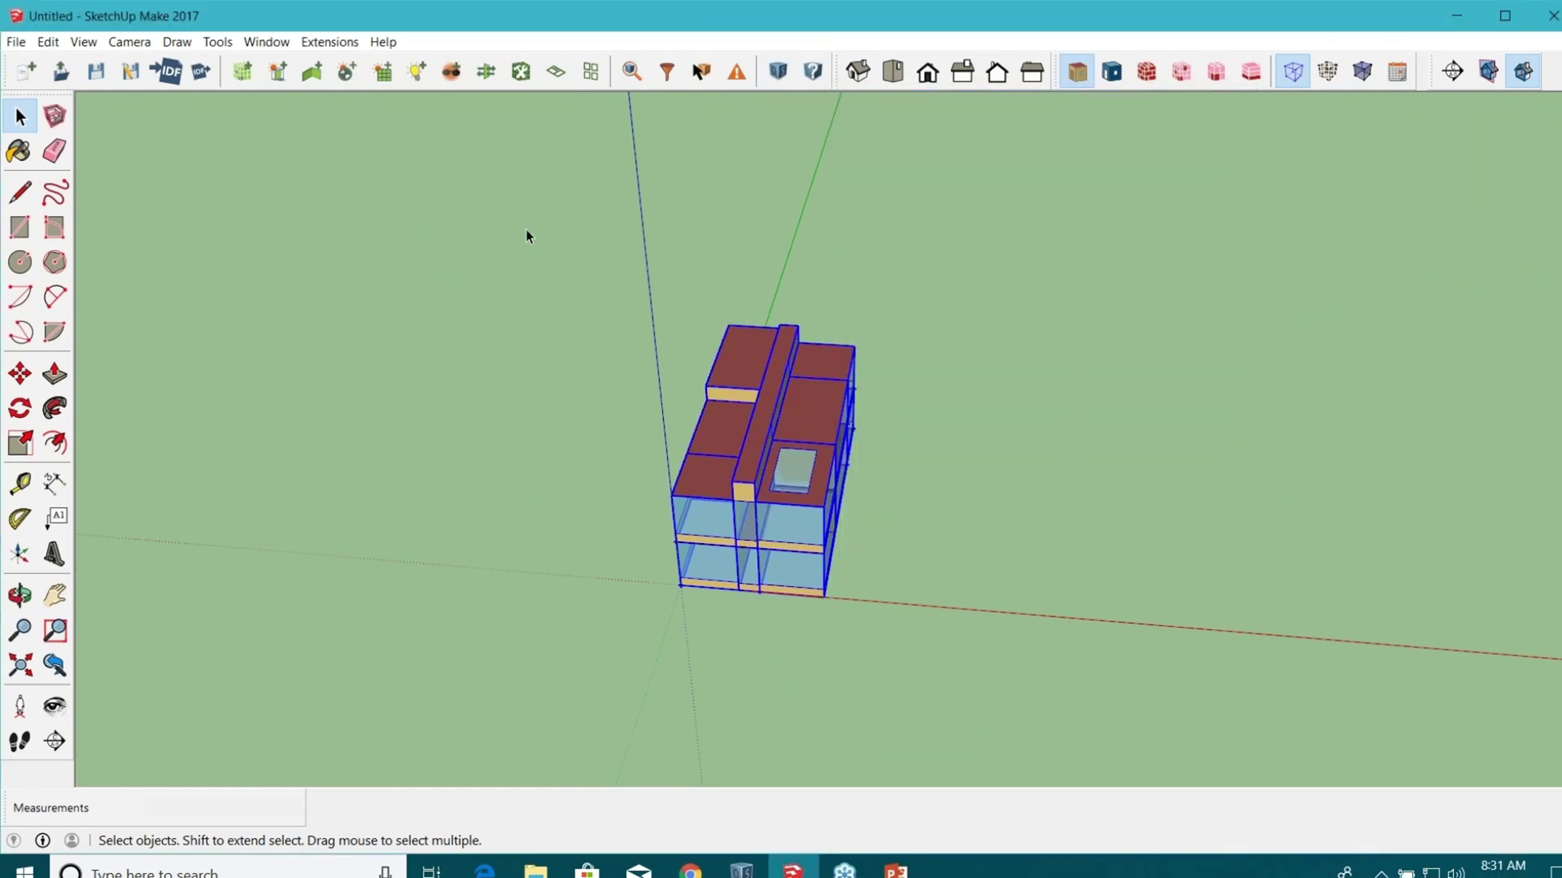
click(329, 43)
mouse_move(368, 85)
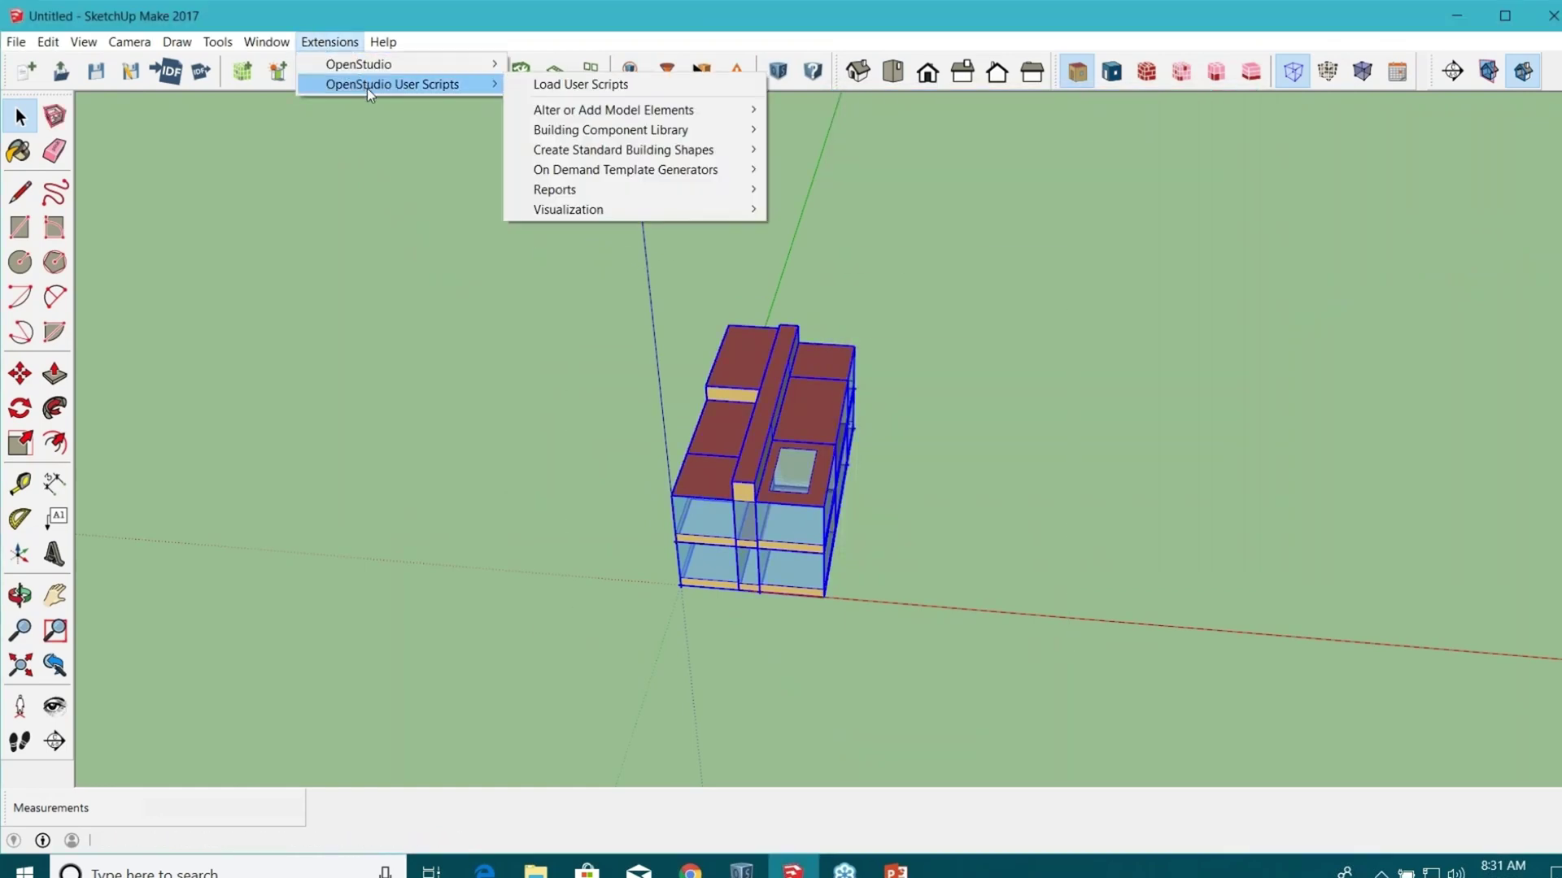
mouse_move(602, 112)
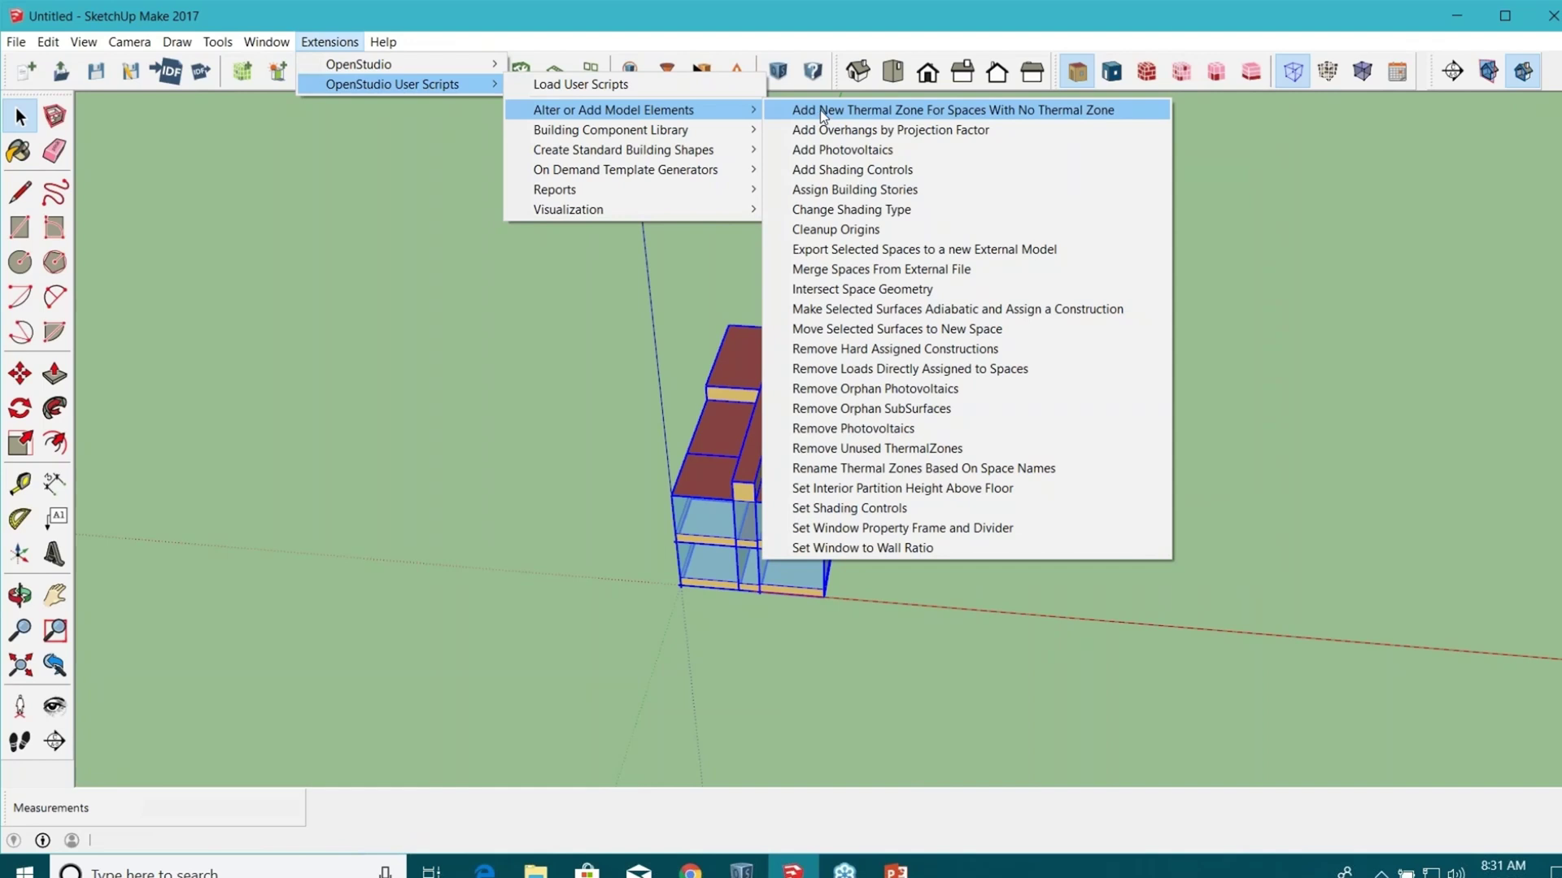
click(820, 110)
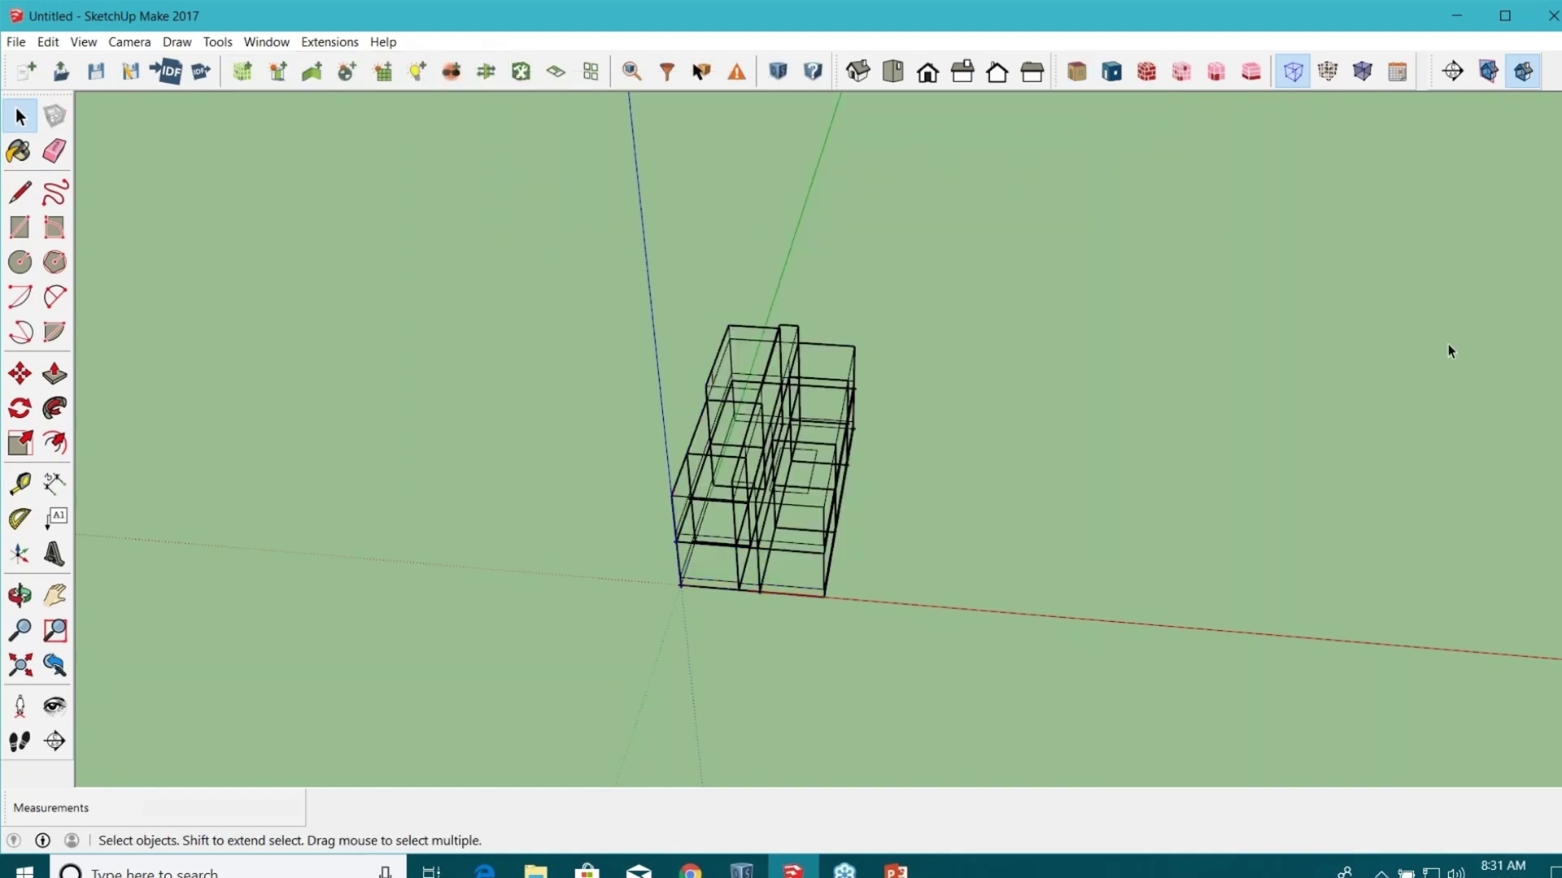
Examine the list of OS:ThermalZone objects in the OpenStudio Inspector and close it.
click(632, 71)
click(1186, 106)
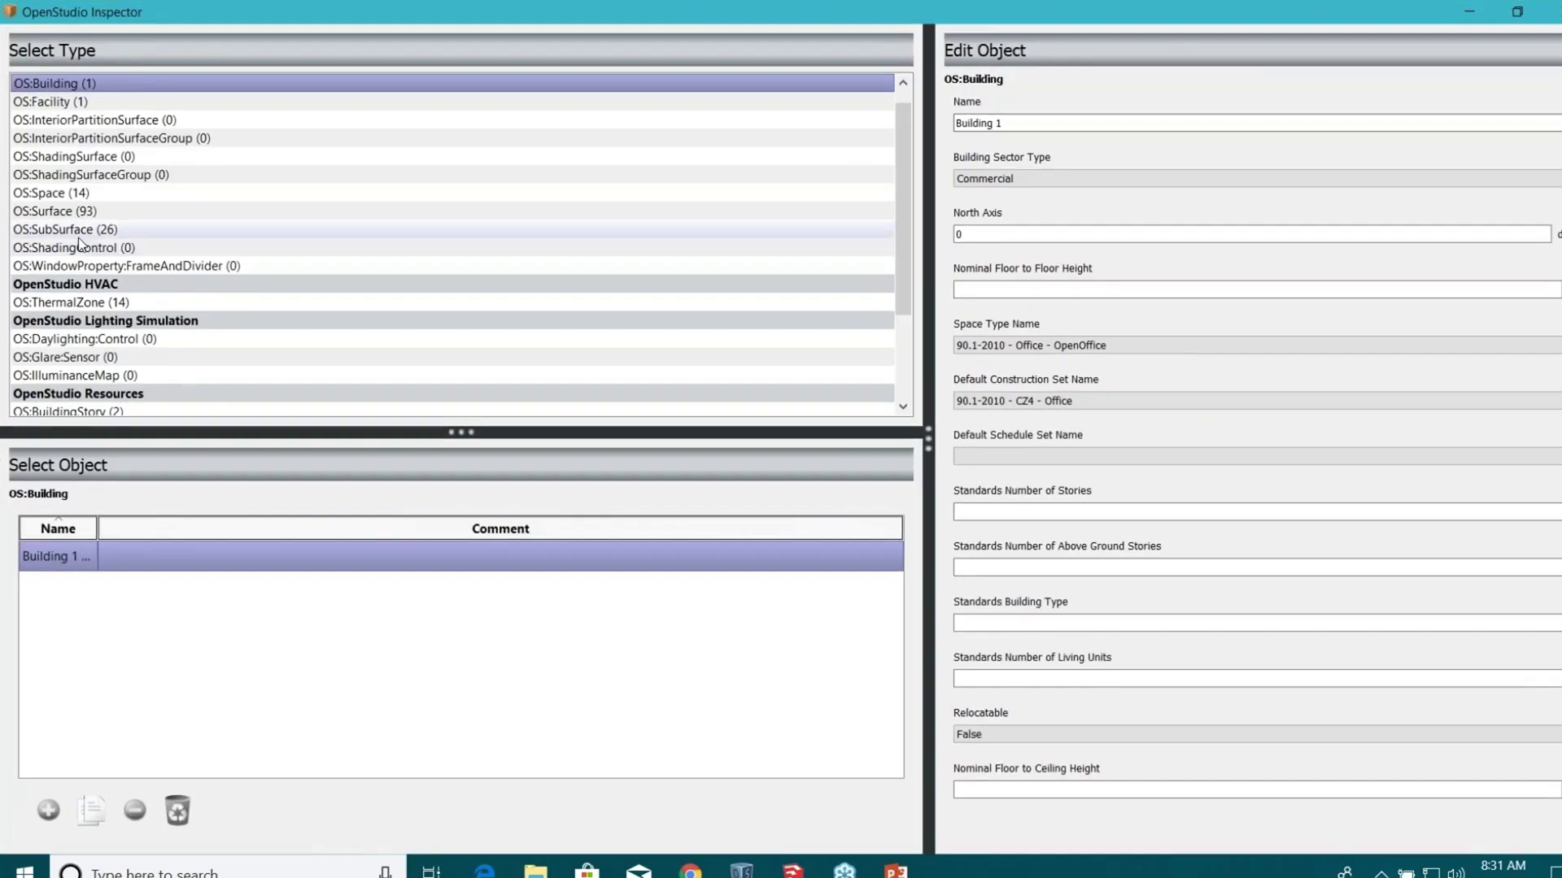
click(680, 300)
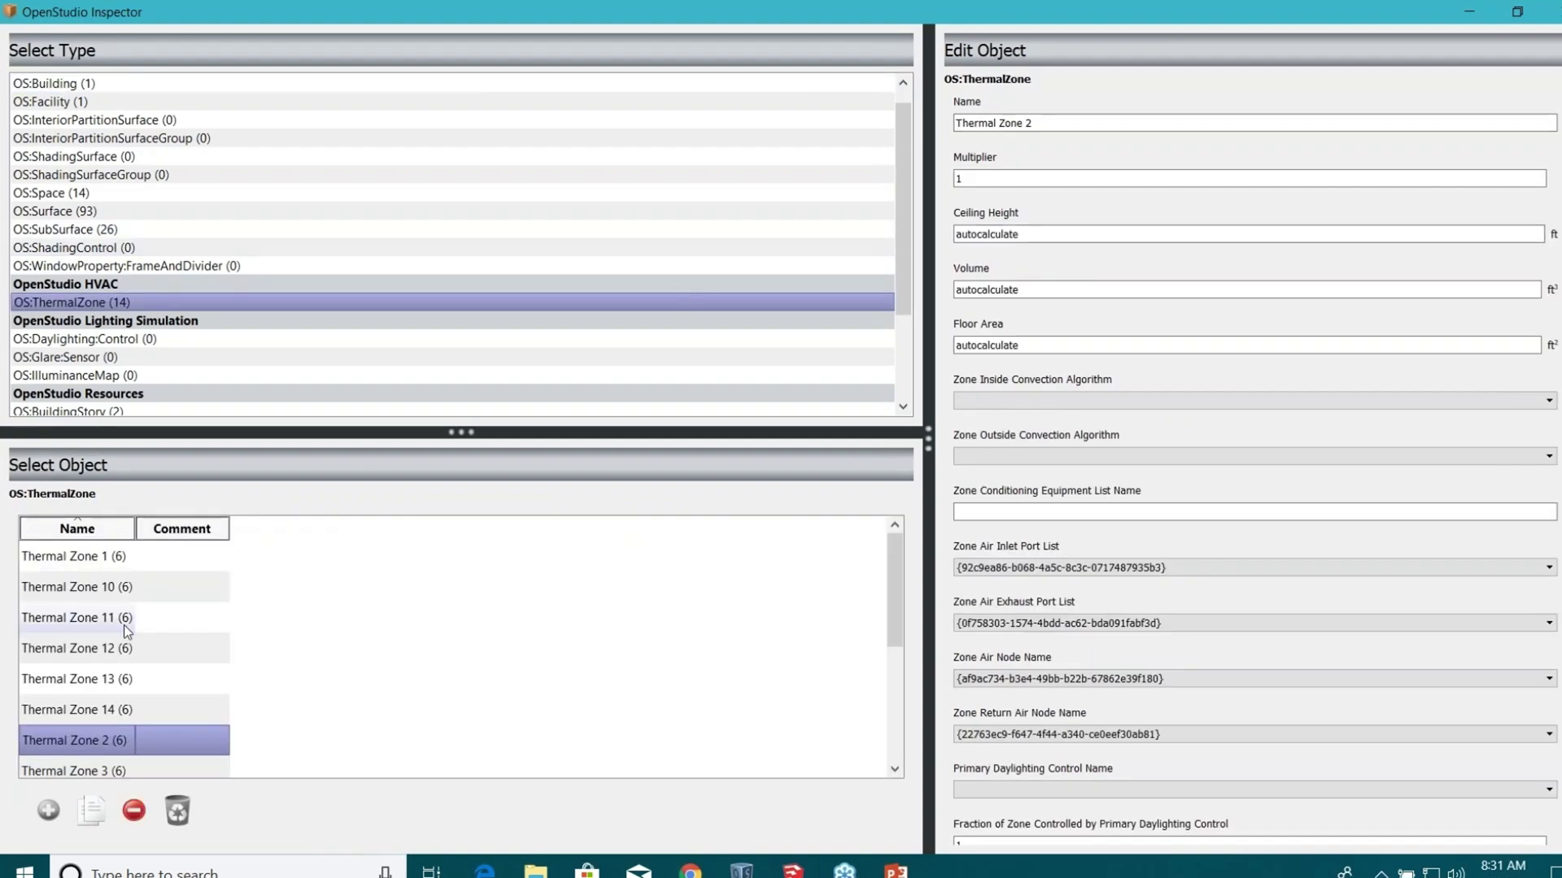
scroll(123, 621, down, 2)
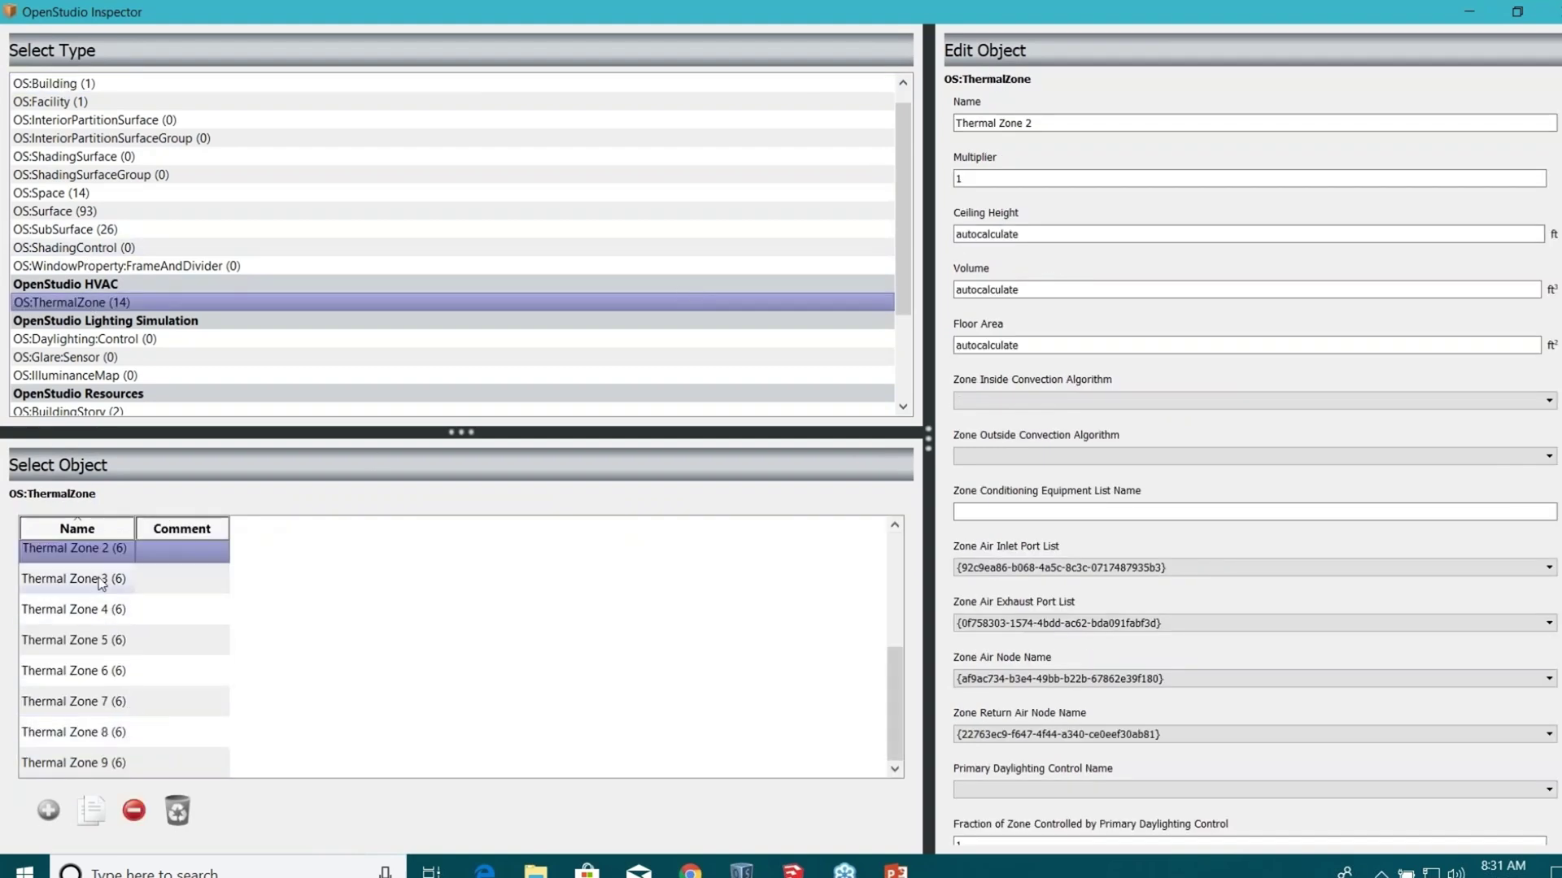
click(1552, 11)
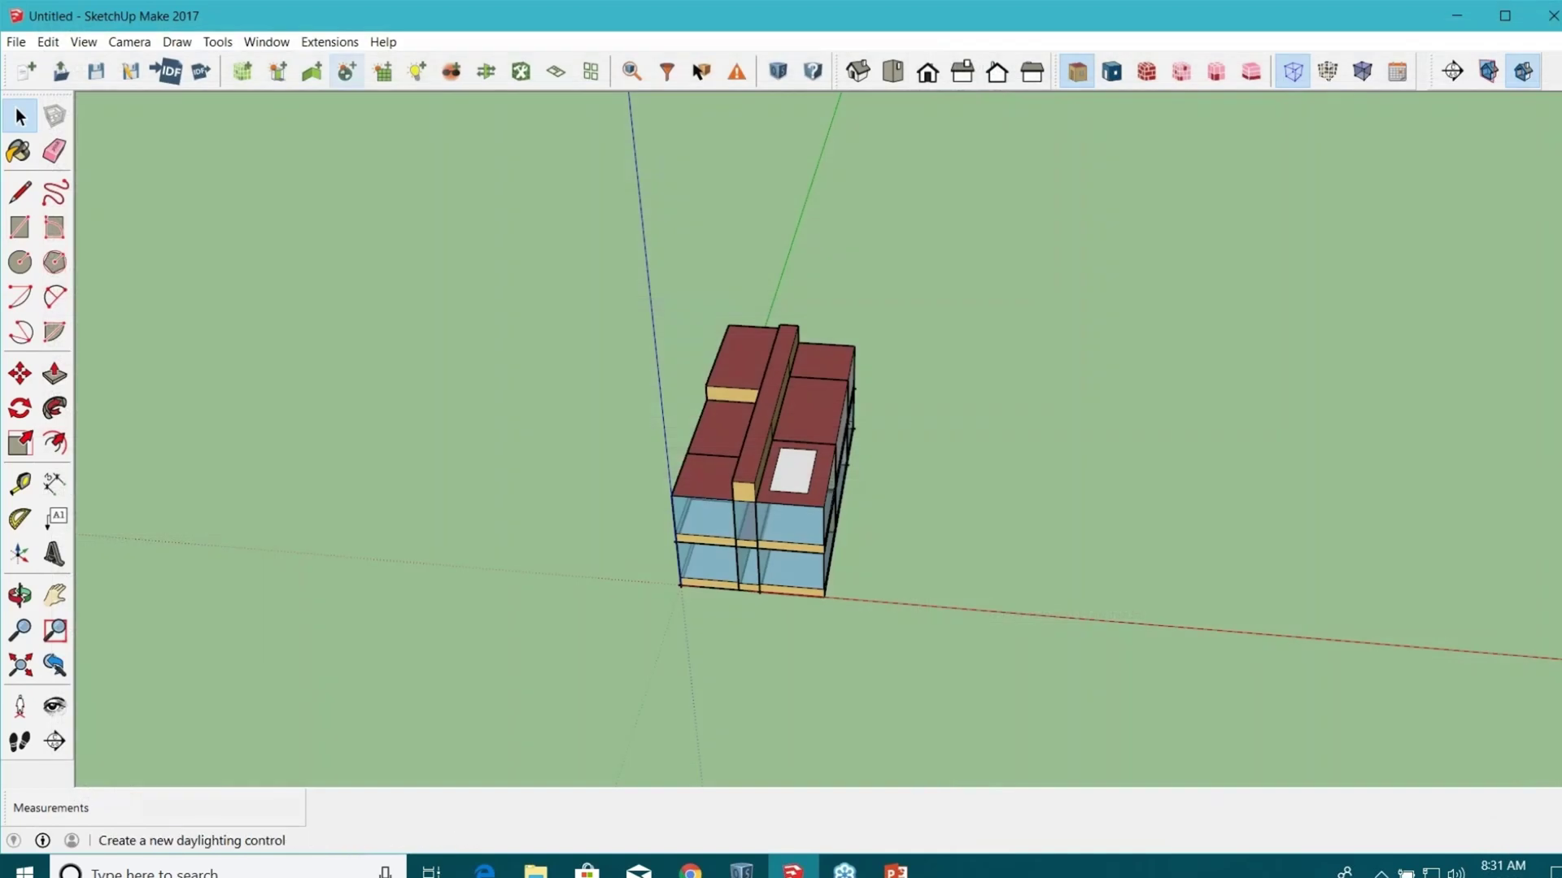
Run the user script Rename Thermal Zones Based On Space Names.
click(329, 41)
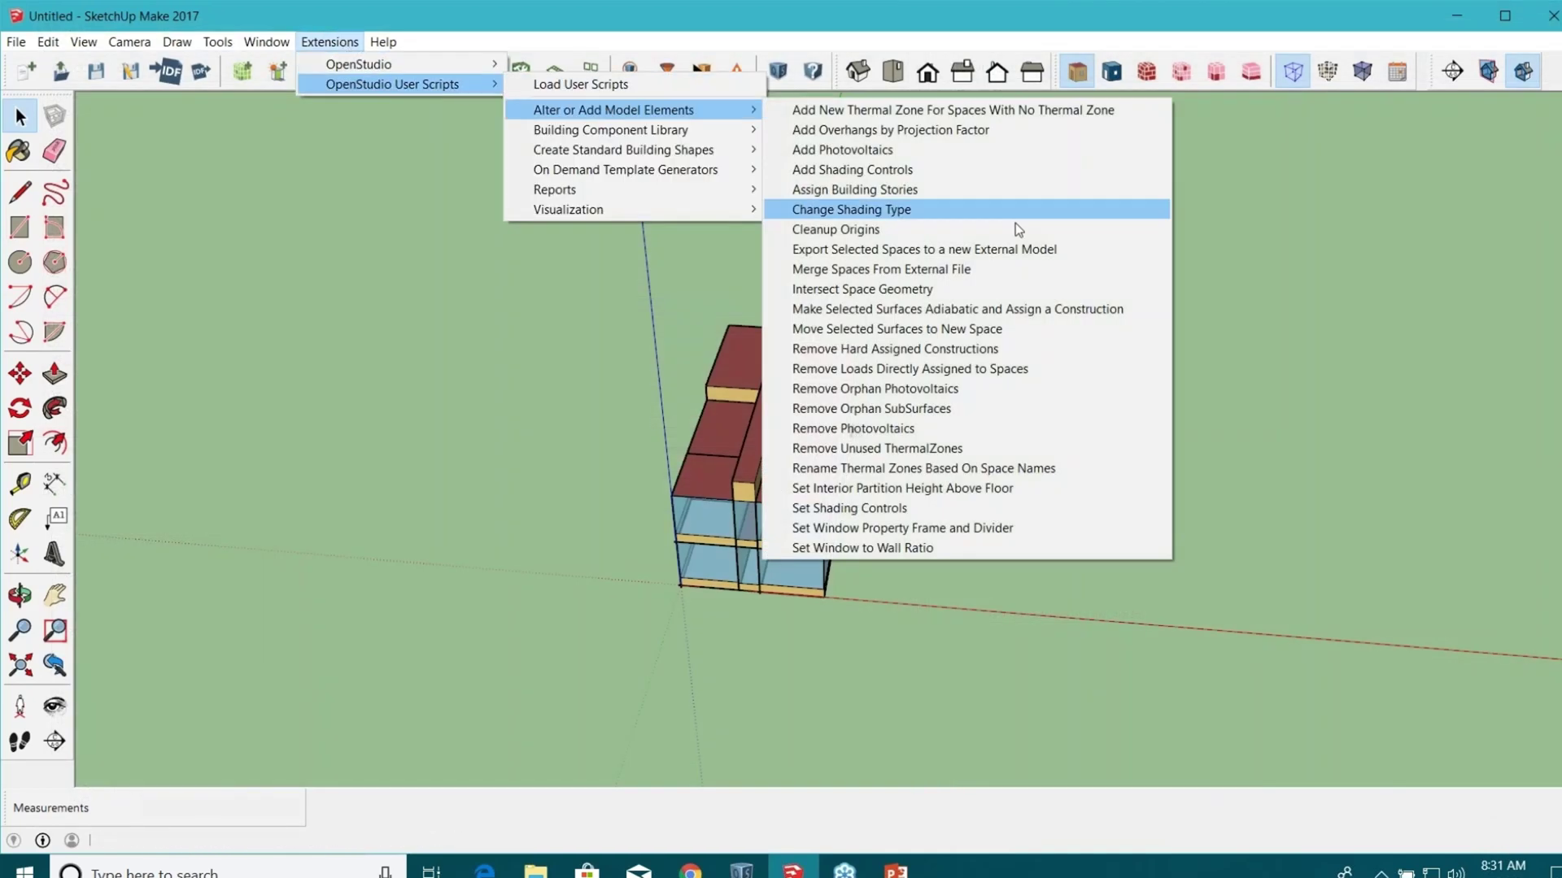
click(942, 470)
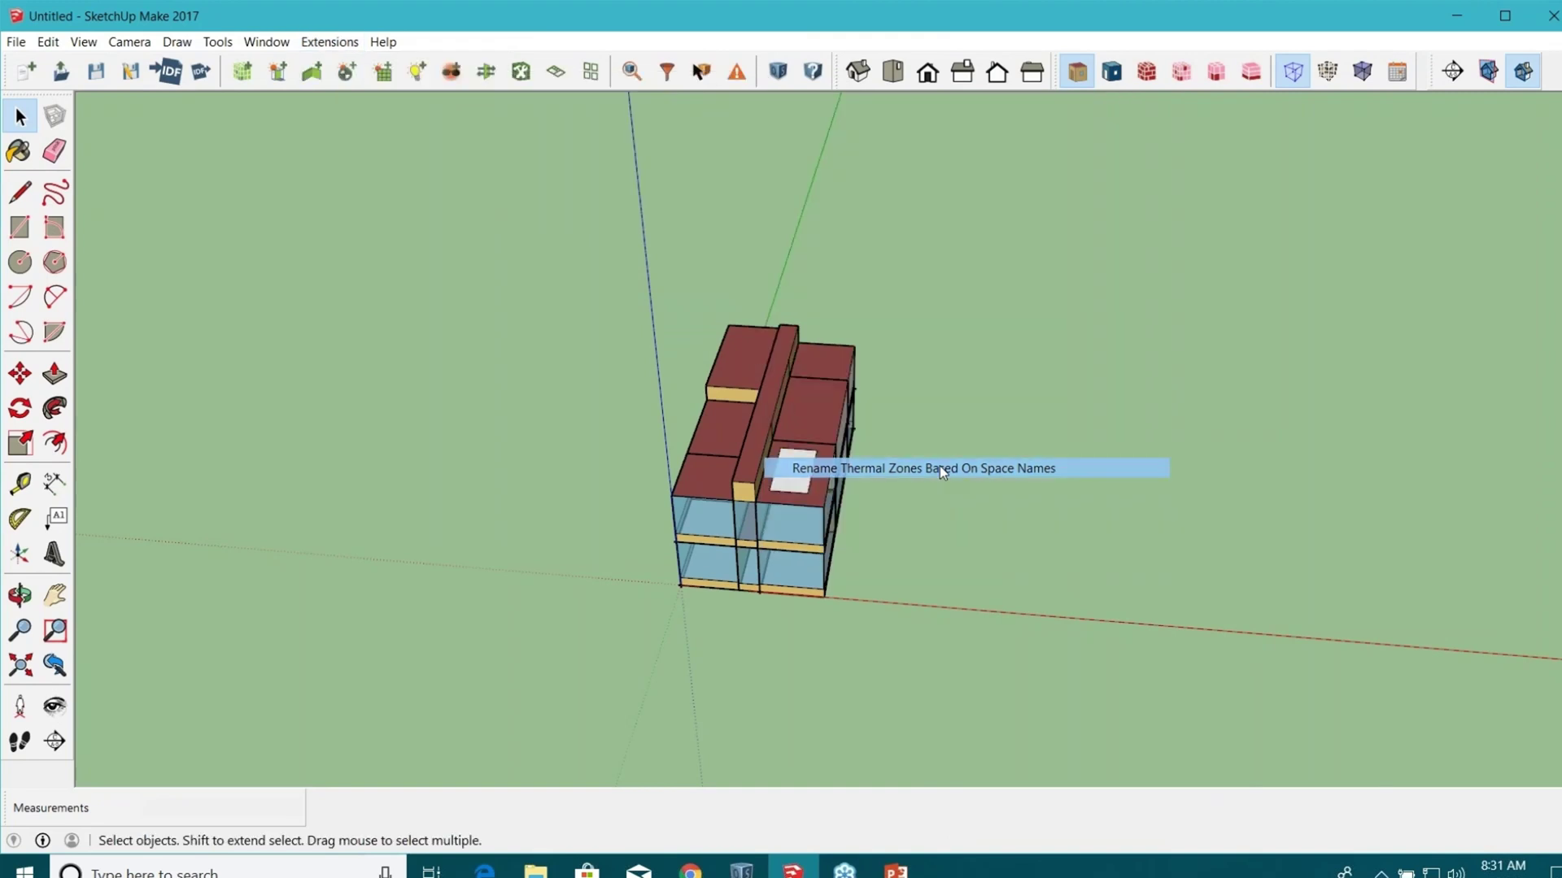
Check the name of the 1stFloor_office_N thermal zone under OS:ThermalZone in the OpenStudio Inspector and close the Inspector.
click(631, 71)
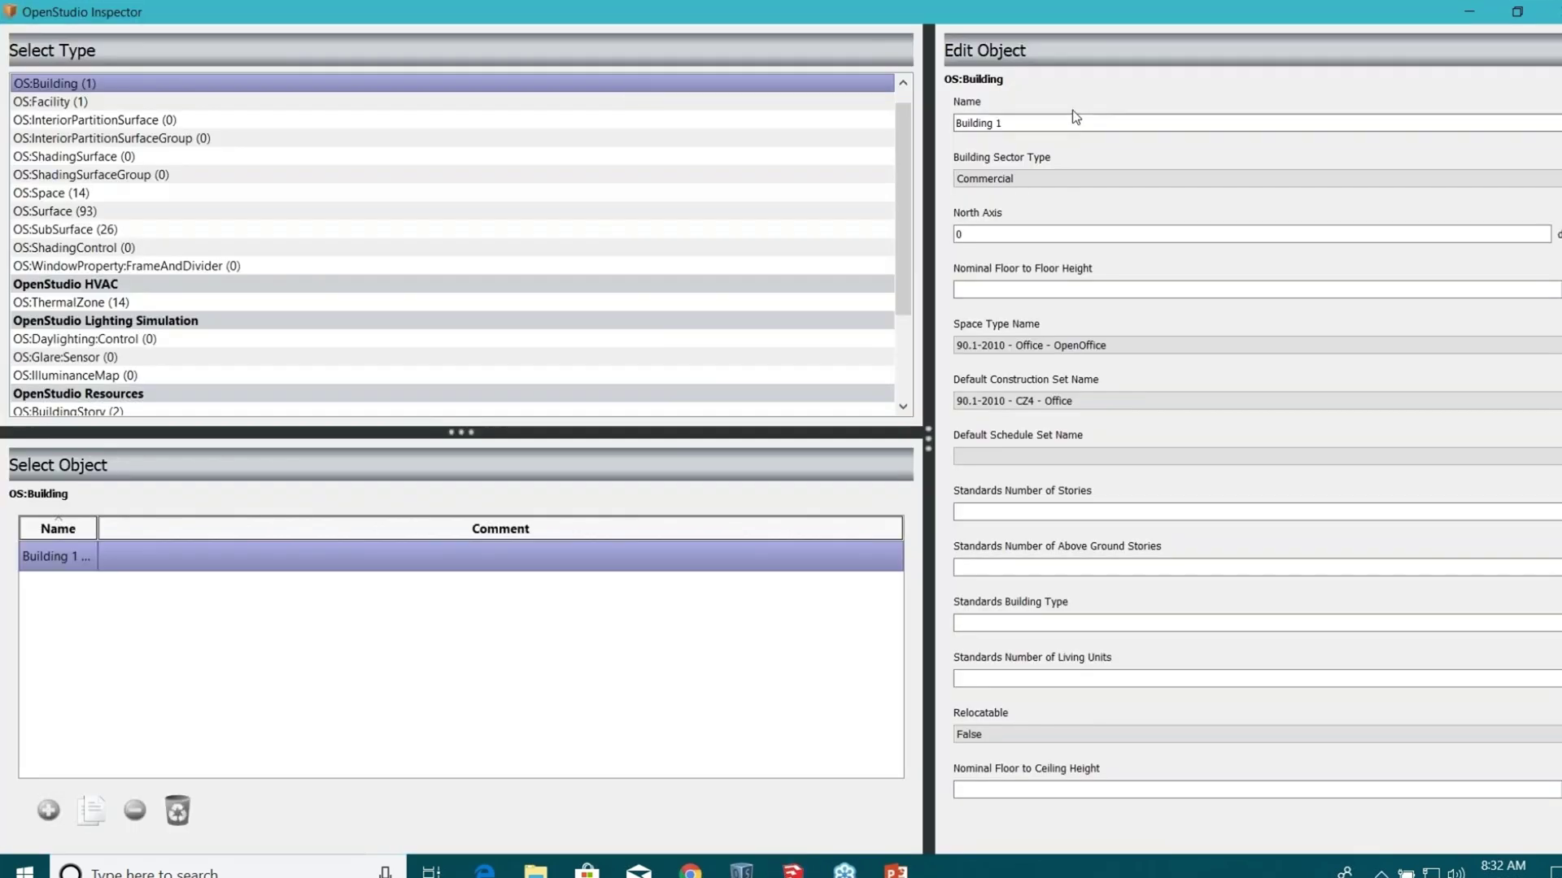
scroll(97, 326, down, 3)
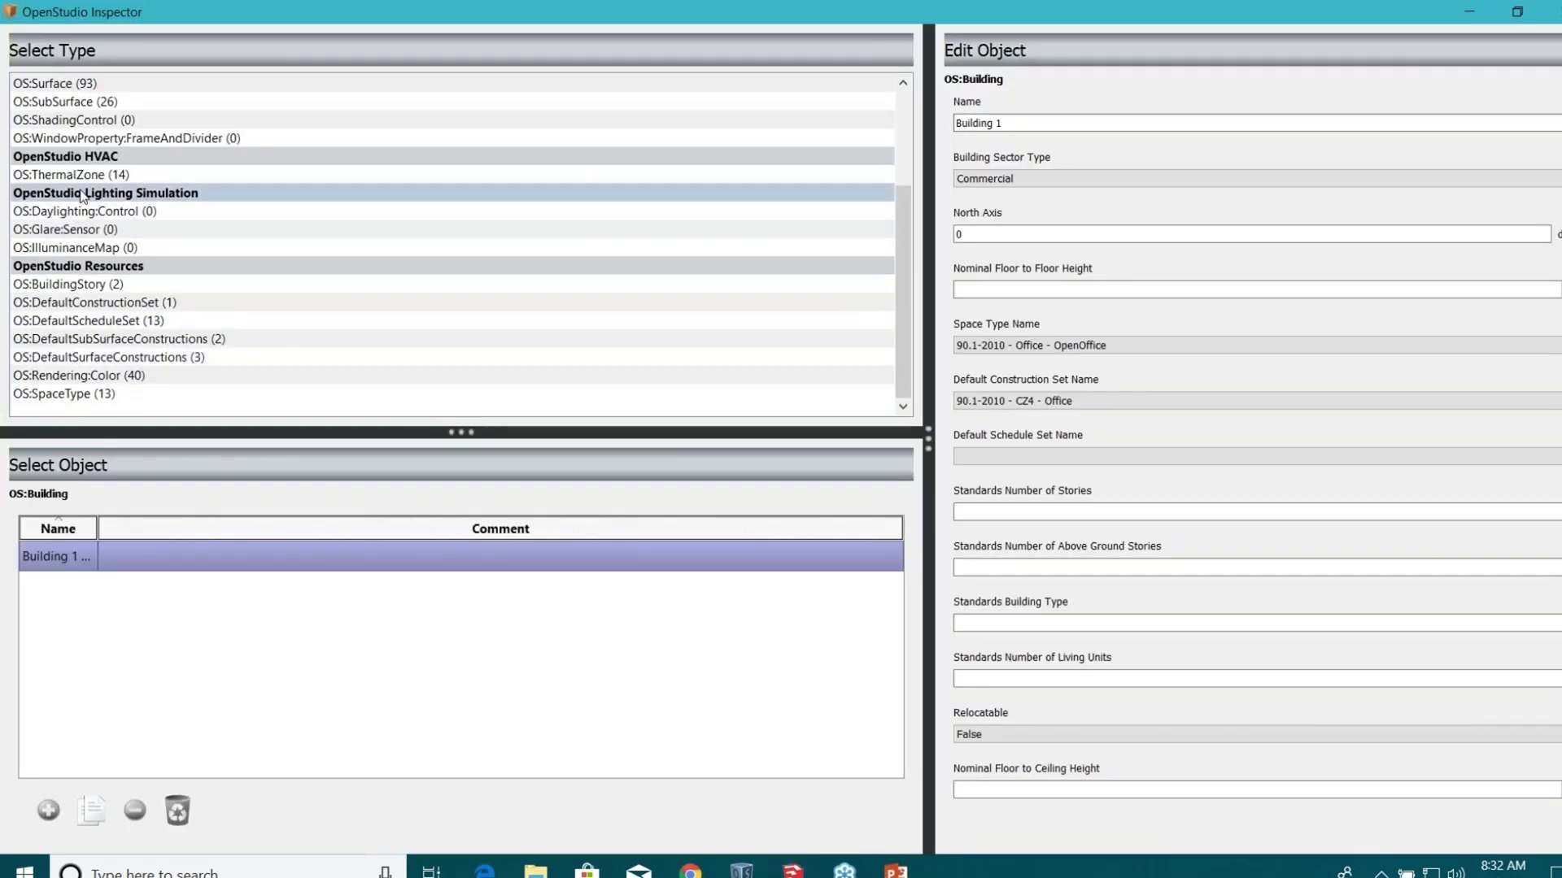
click(90, 176)
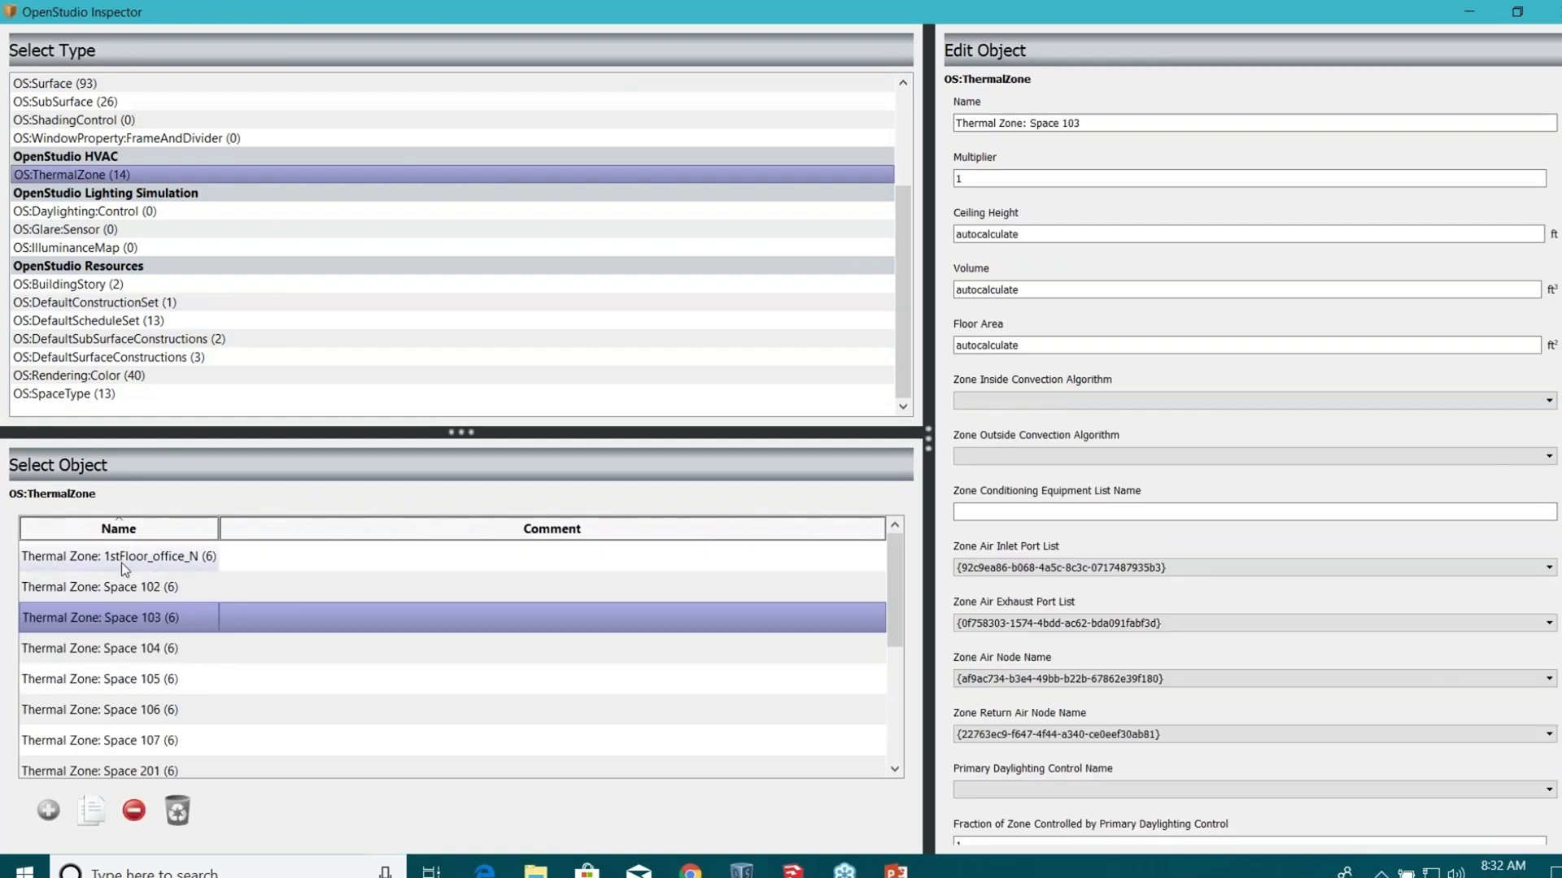
click(175, 562)
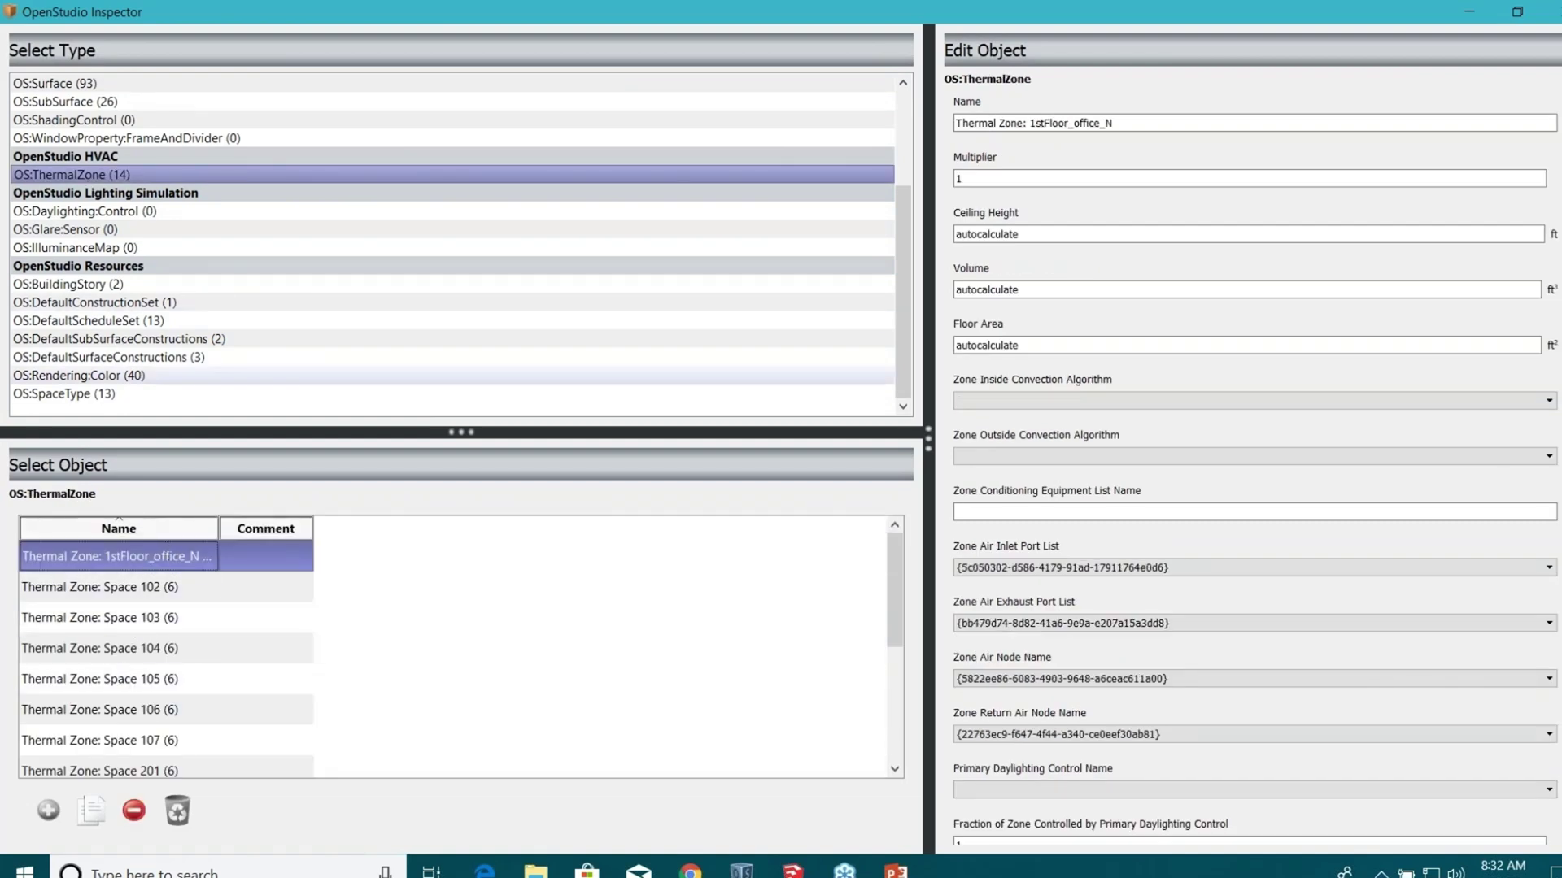
drag(1123, 123, 939, 130)
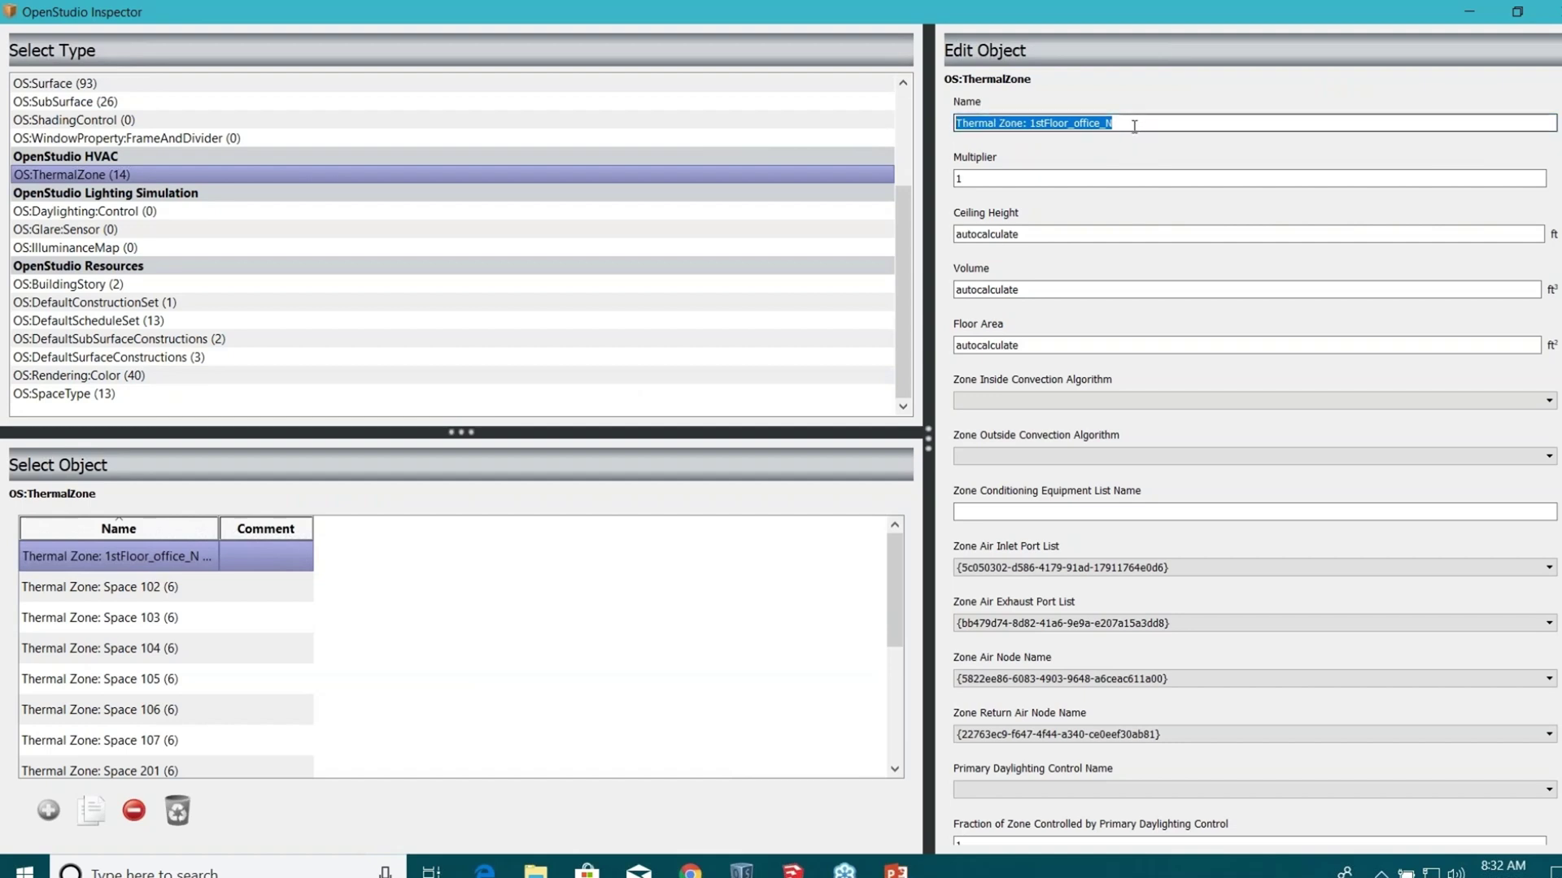
click(1134, 126)
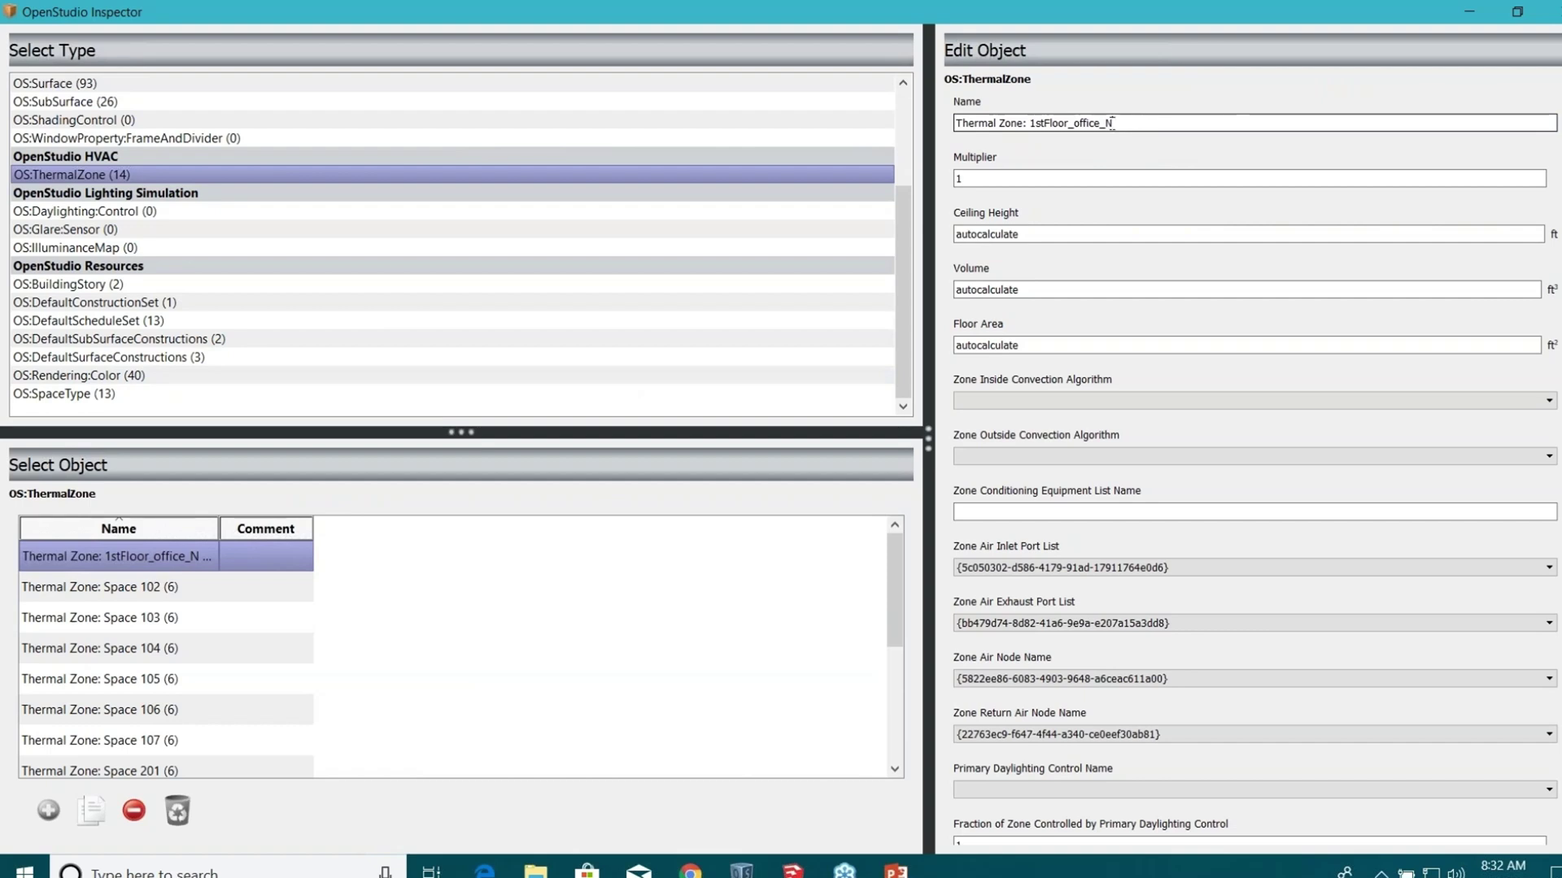
drag(1112, 123, 1032, 124)
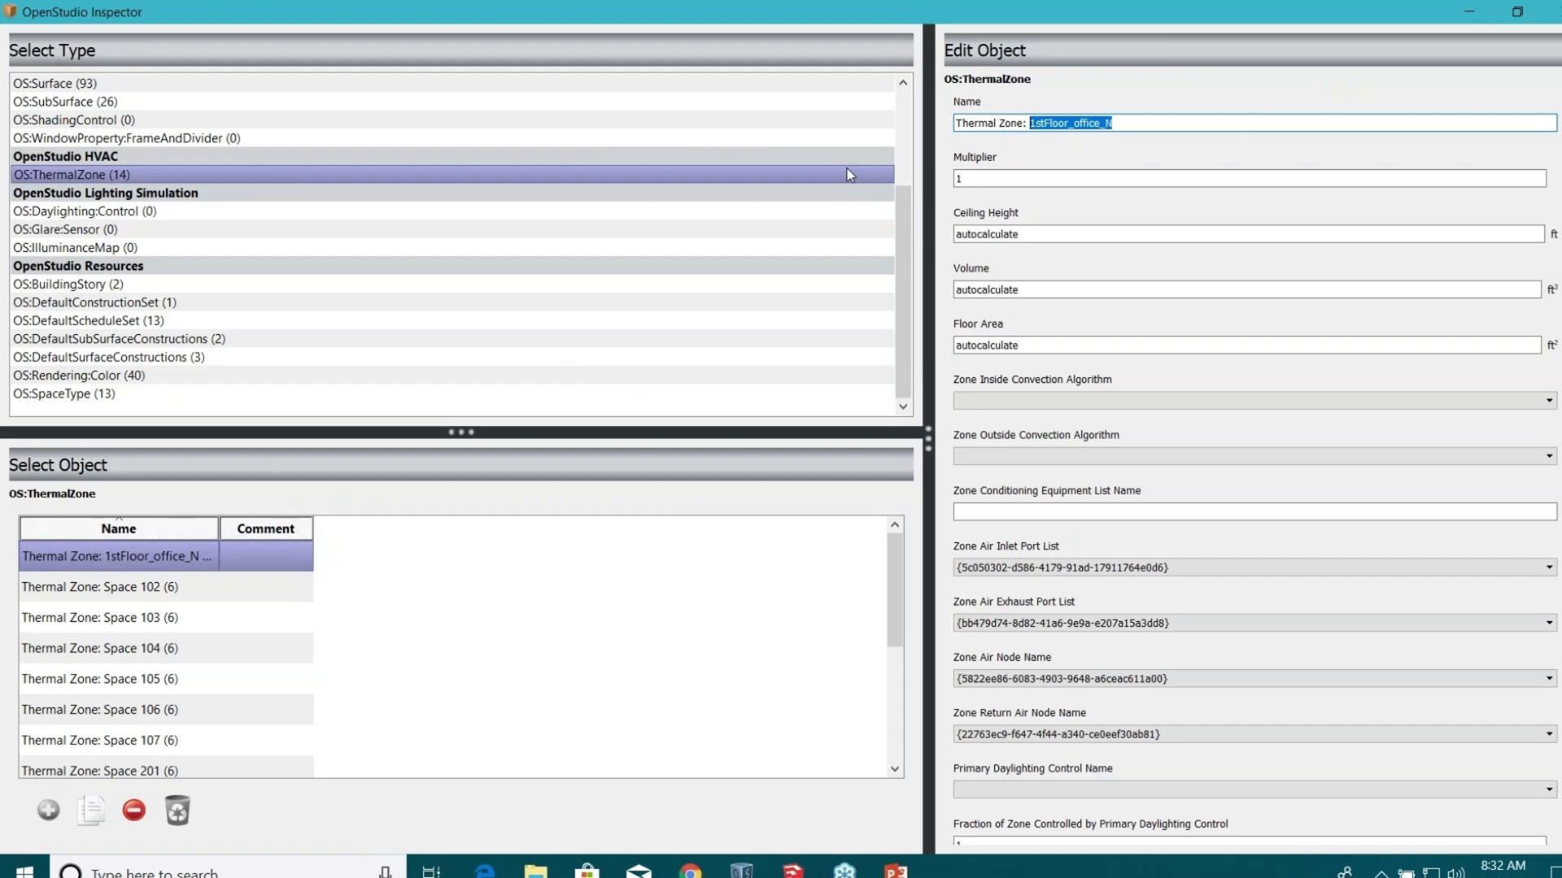
drag(1095, 24, 529, 203)
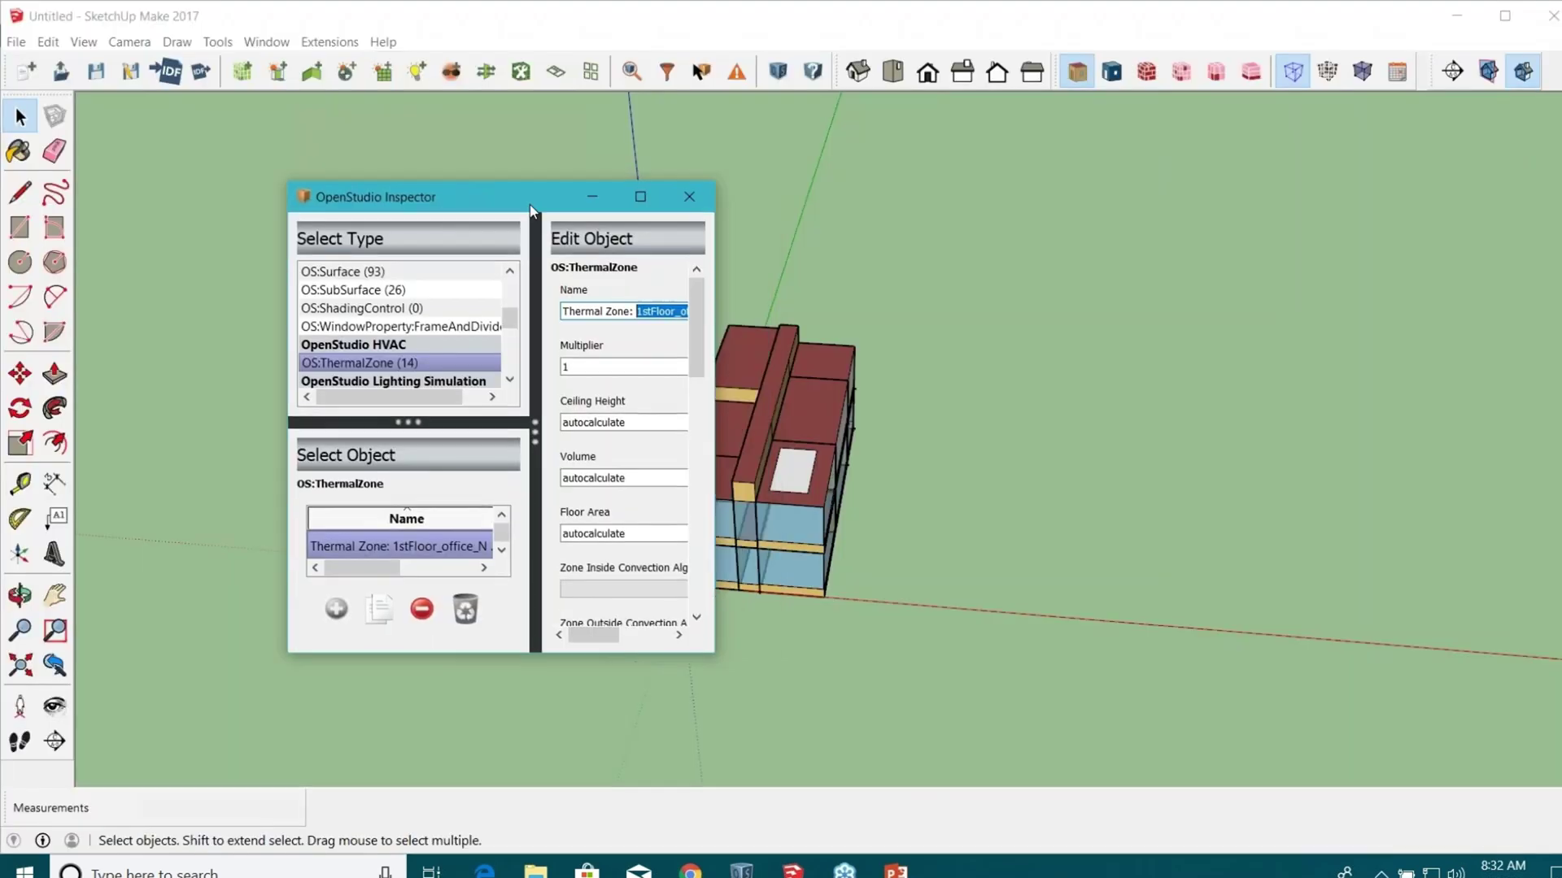
click(690, 199)
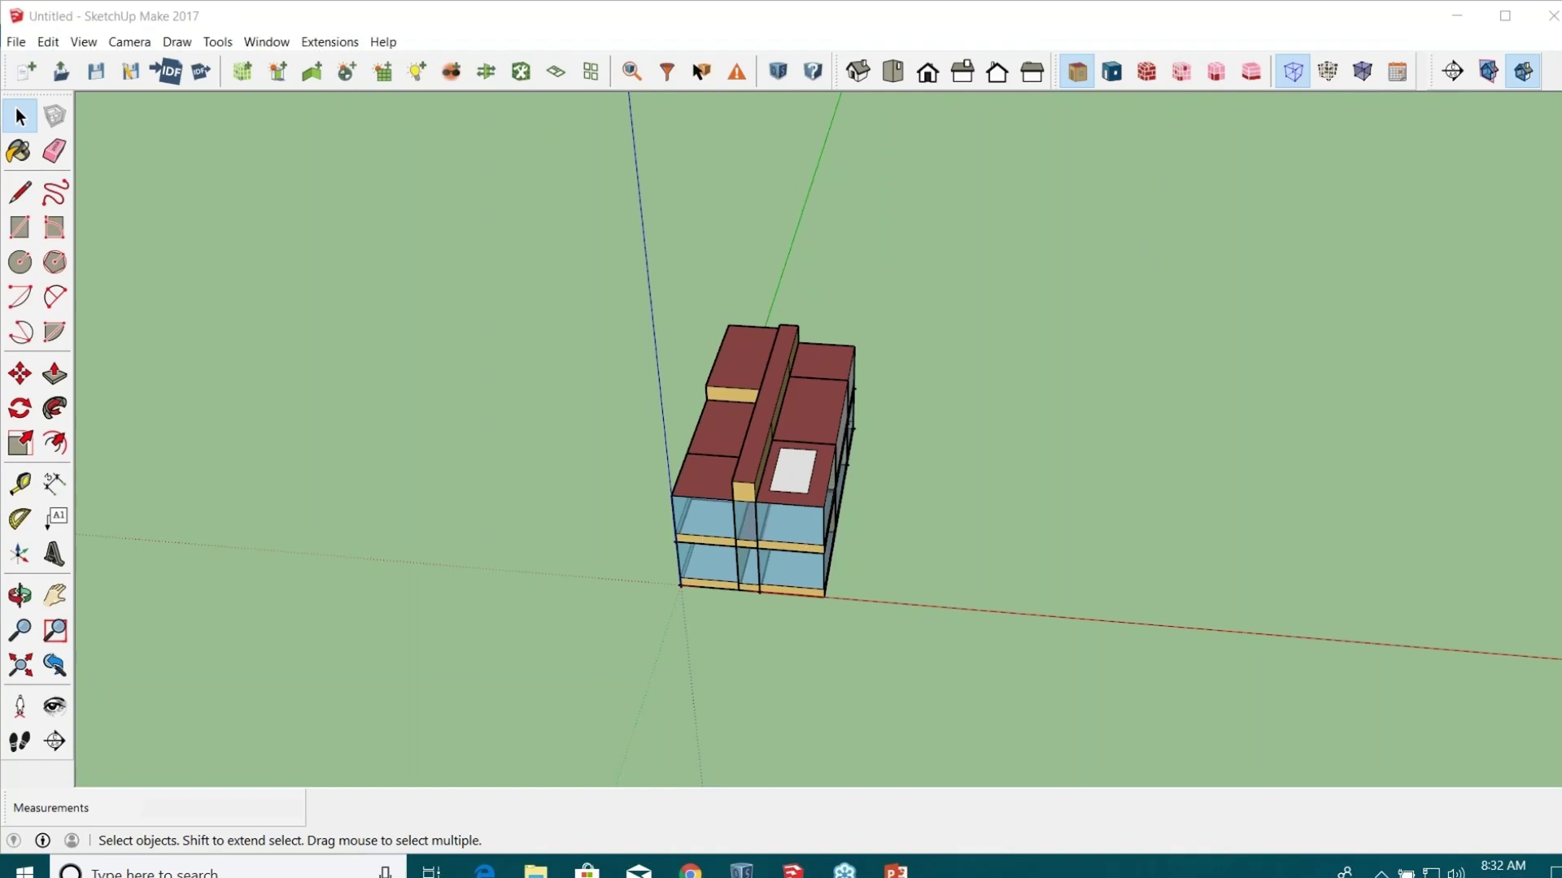
Open the ground-floor corner space at the origin, turn off hiding of the rest of the model, and exit the space.
middle_drag(861, 419, 965, 545)
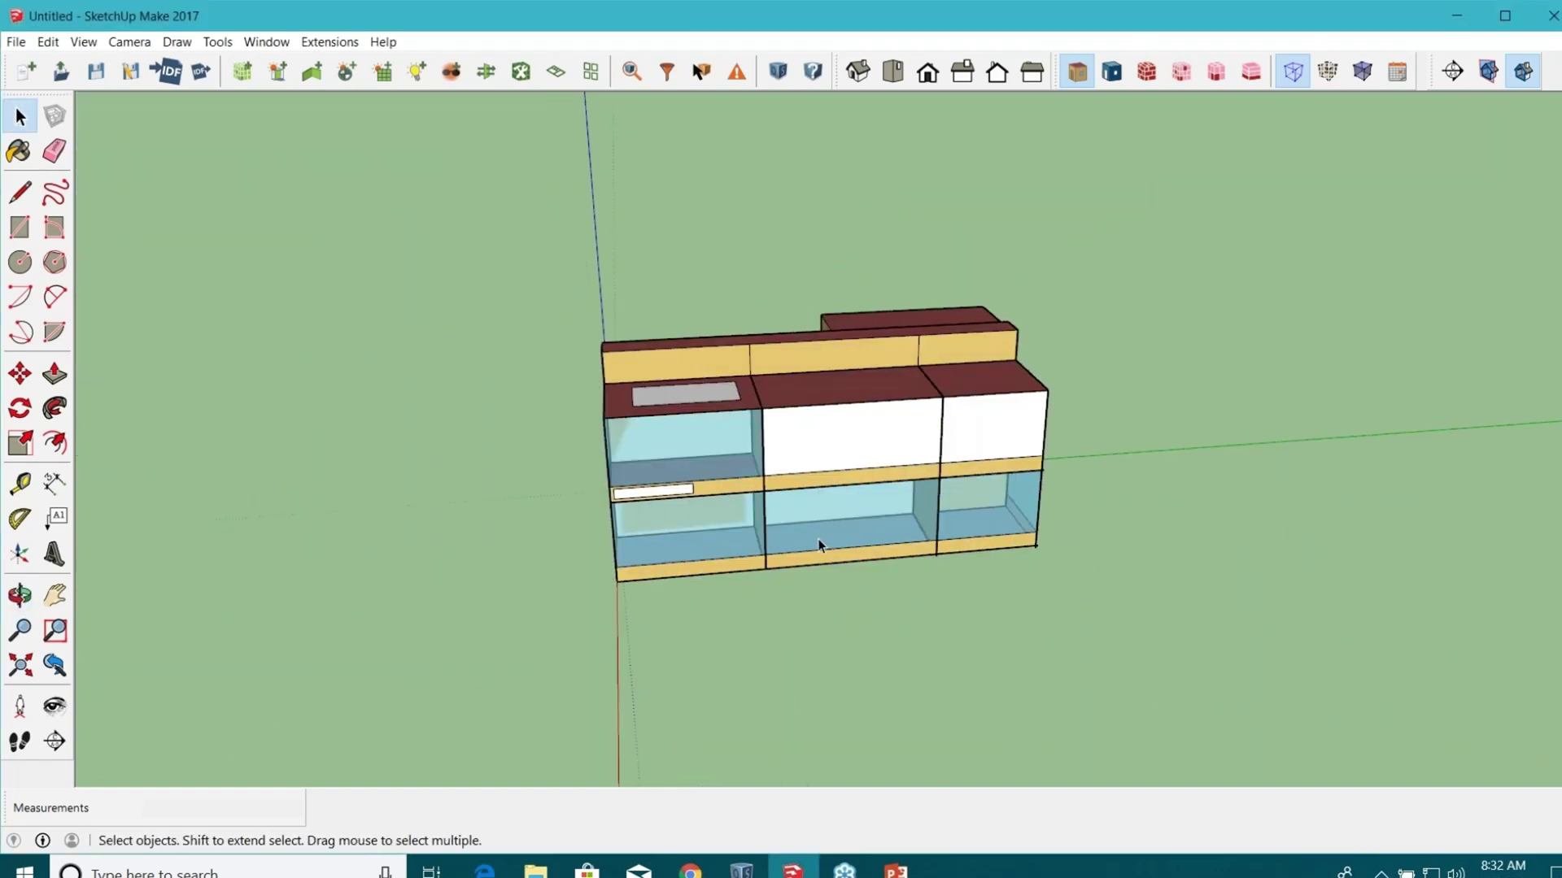
middle_drag(819, 540, 1045, 535)
scroll(704, 535, up, 3)
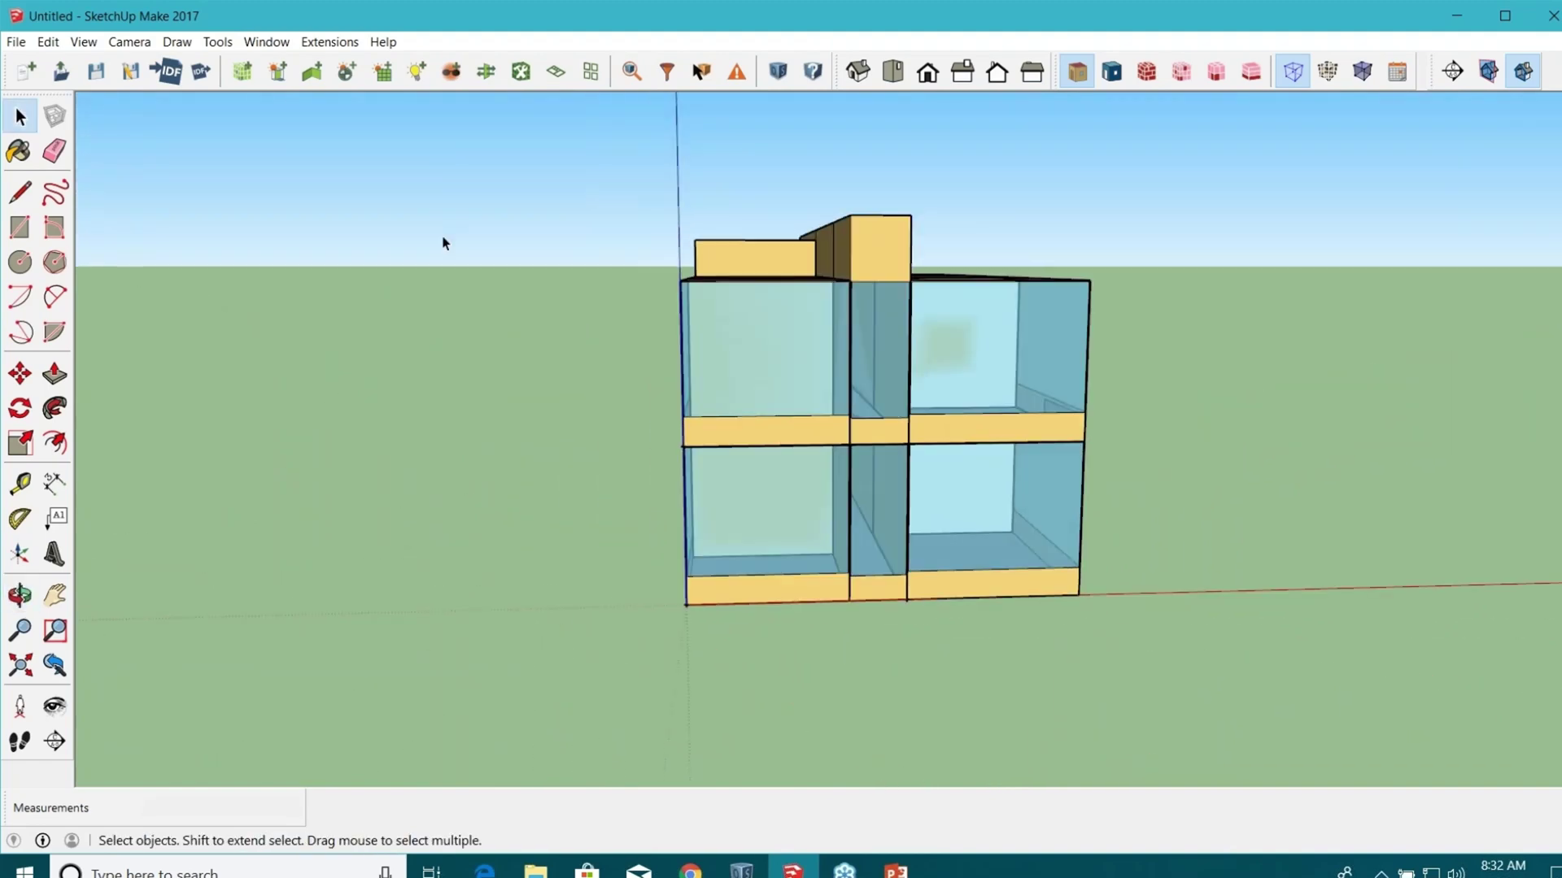
middle_drag(373, 324, 578, 364)
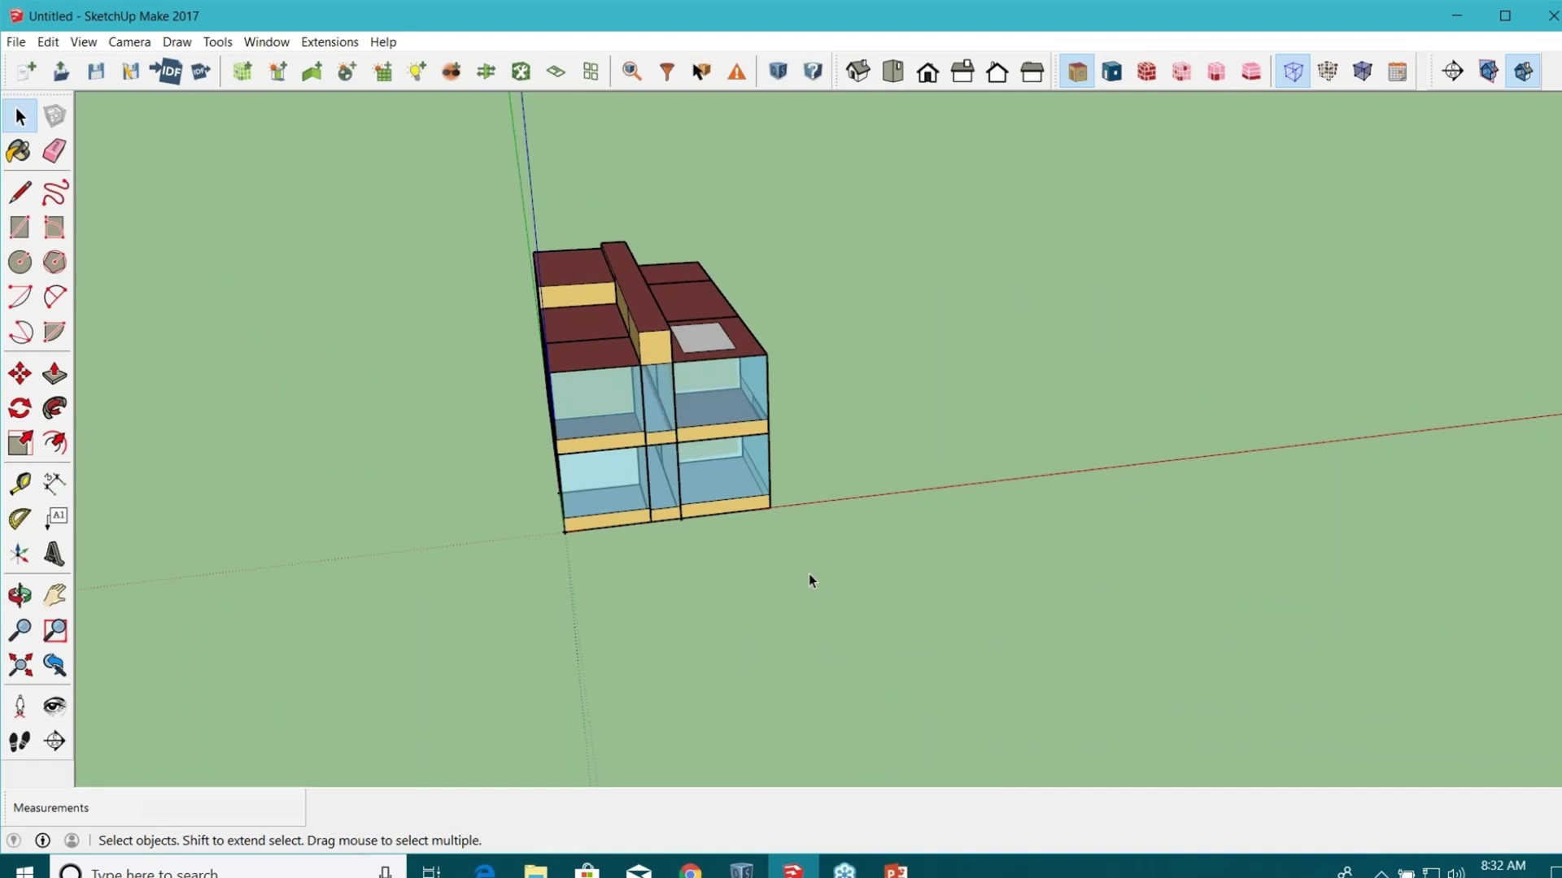
scroll(613, 404, up, 3)
double_click(584, 408)
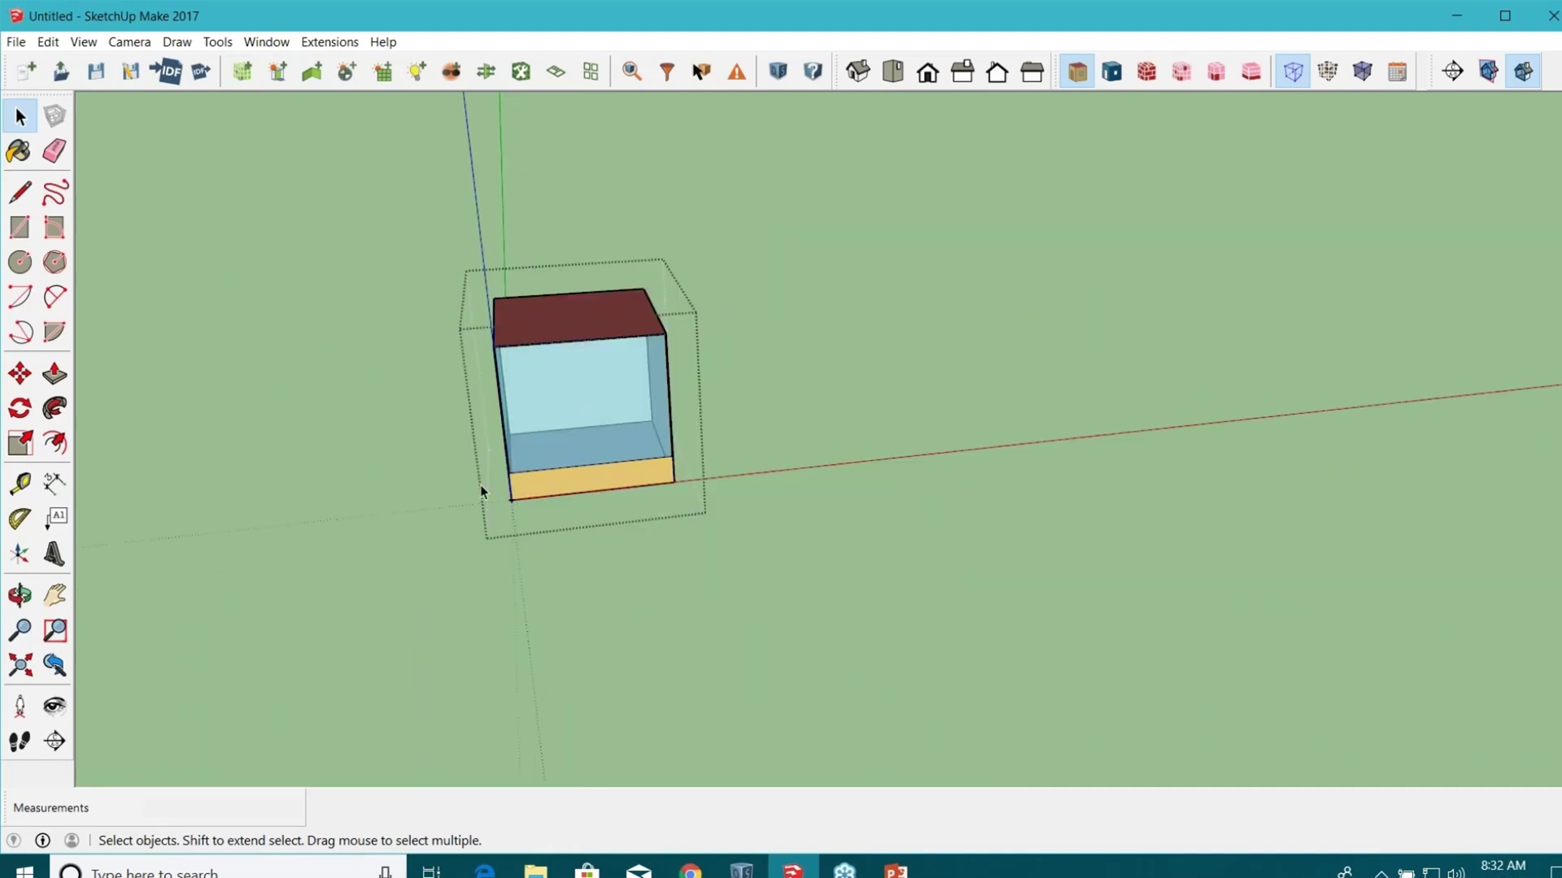
middle_drag(383, 756, 558, 404)
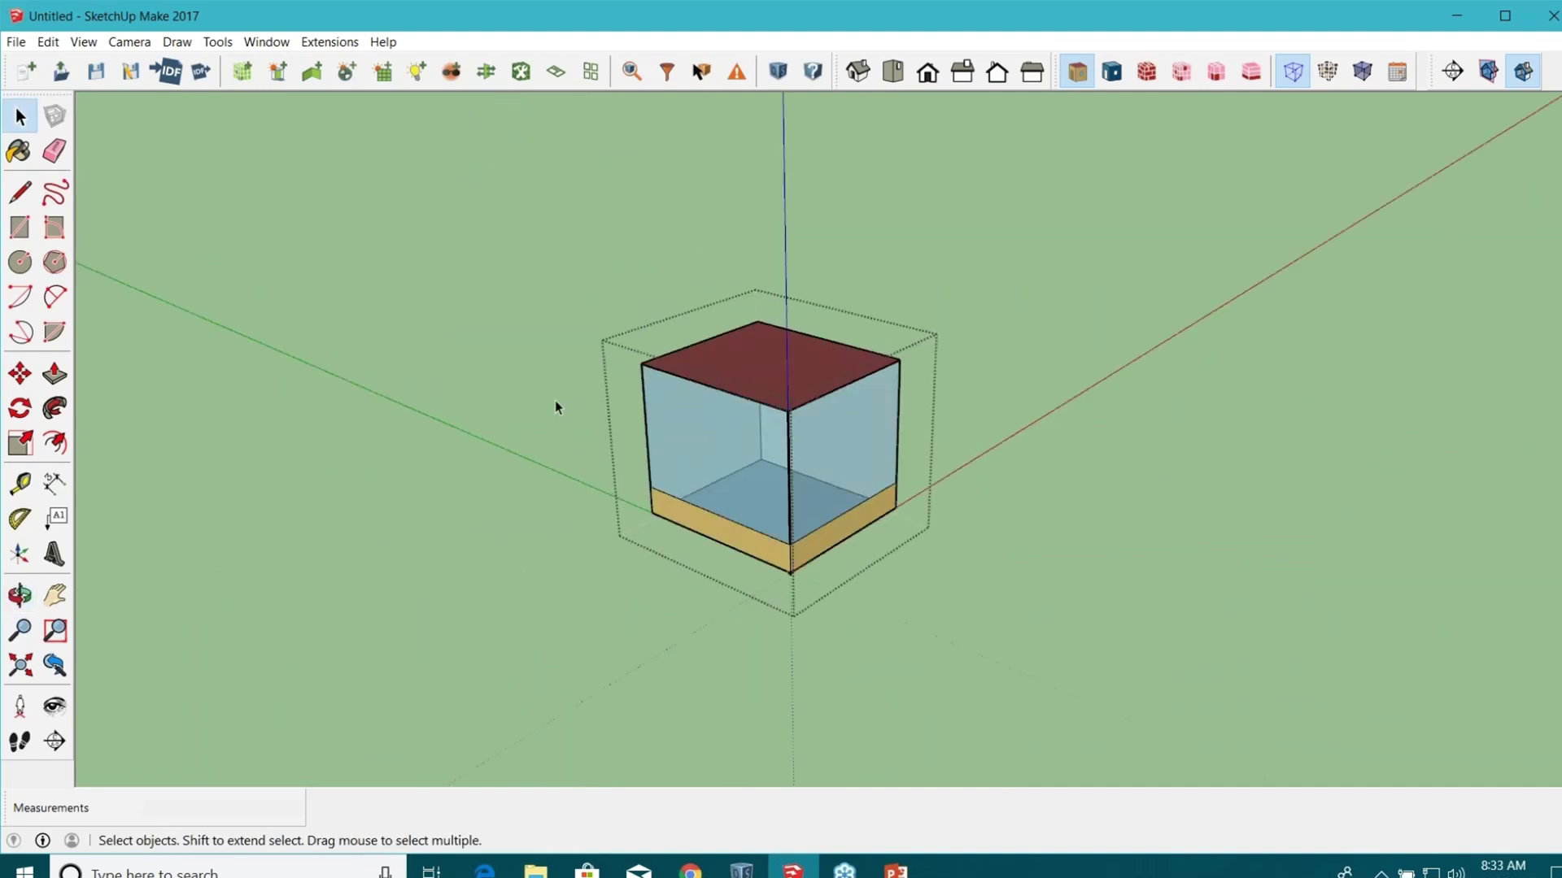
scroll(512, 435, down, 3)
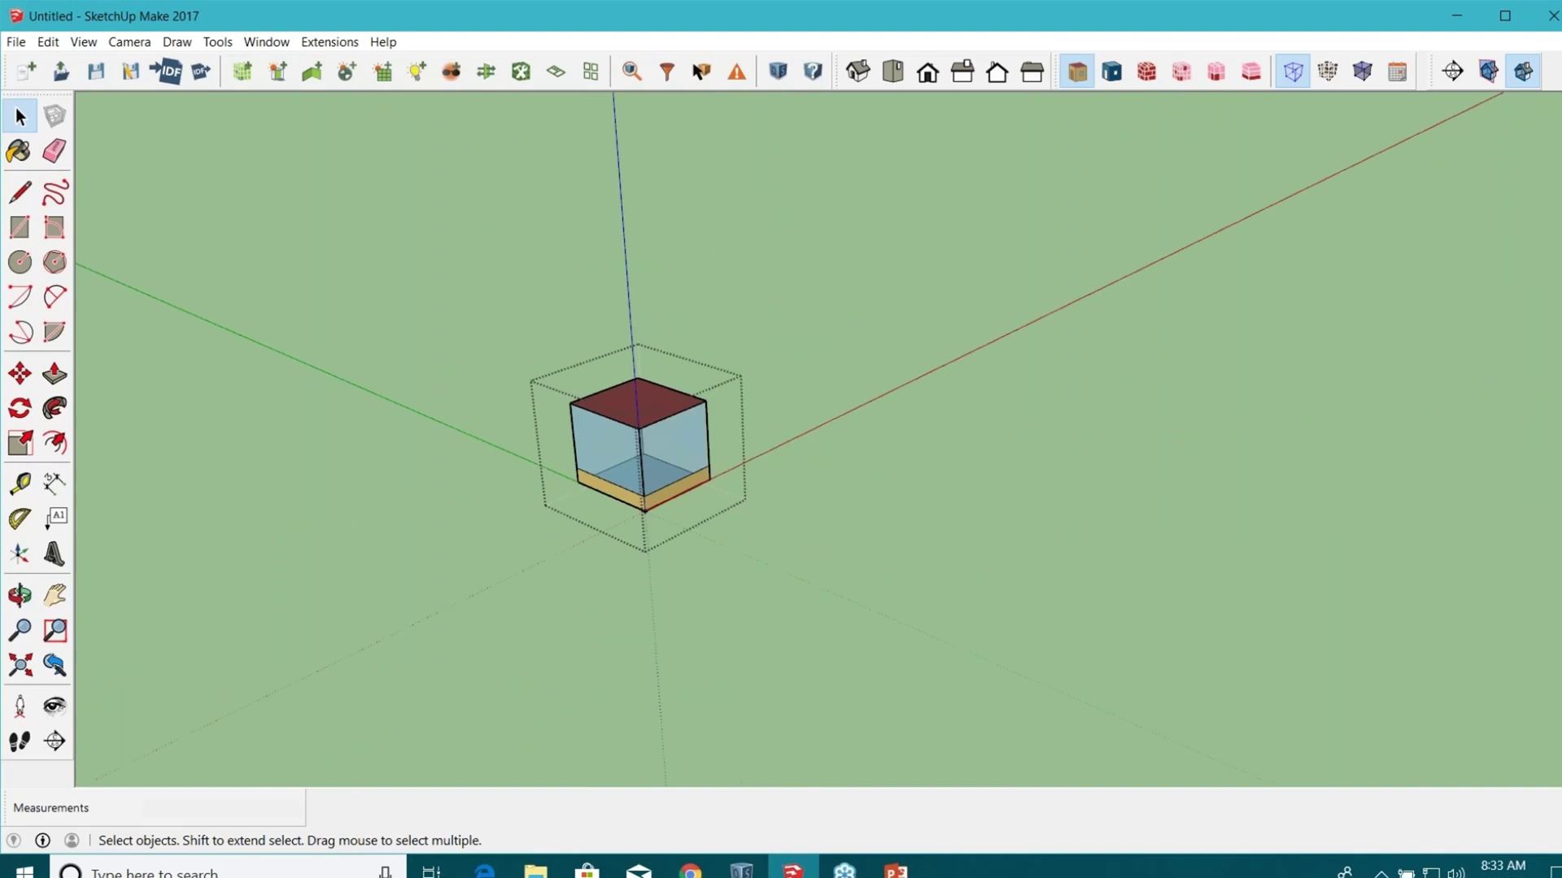
click(1293, 72)
scroll(869, 423, down, 1)
click(945, 515)
middle_drag(944, 516, 636, 442)
scroll(637, 438, up, 3)
scroll(671, 371, down, 3)
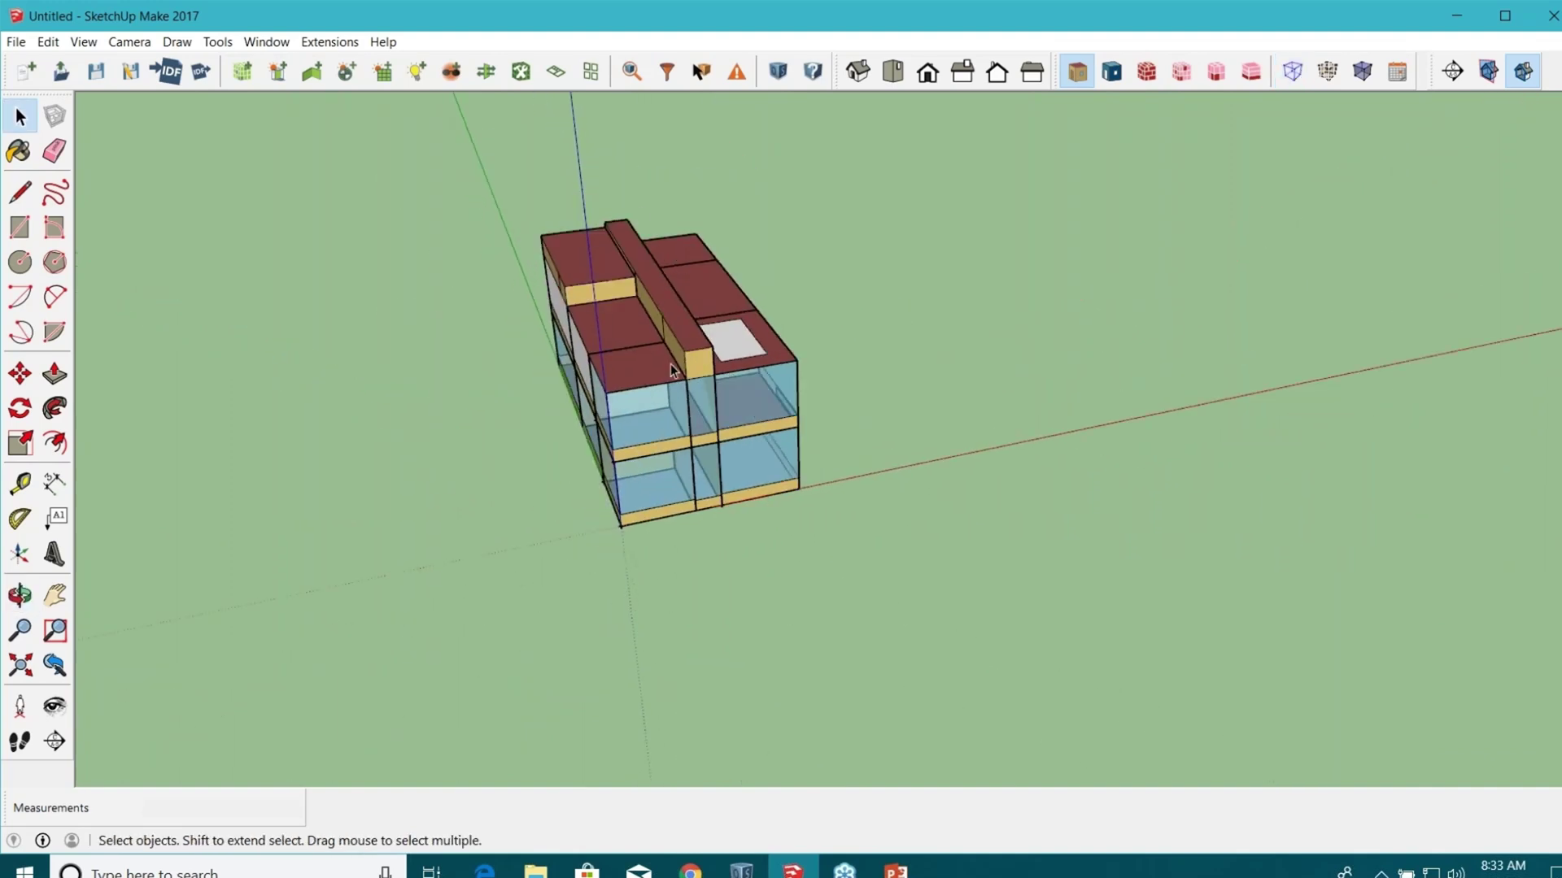
Review the fields of the Set Attributes for Selected Spaces dialog and close it without changes.
click(522, 72)
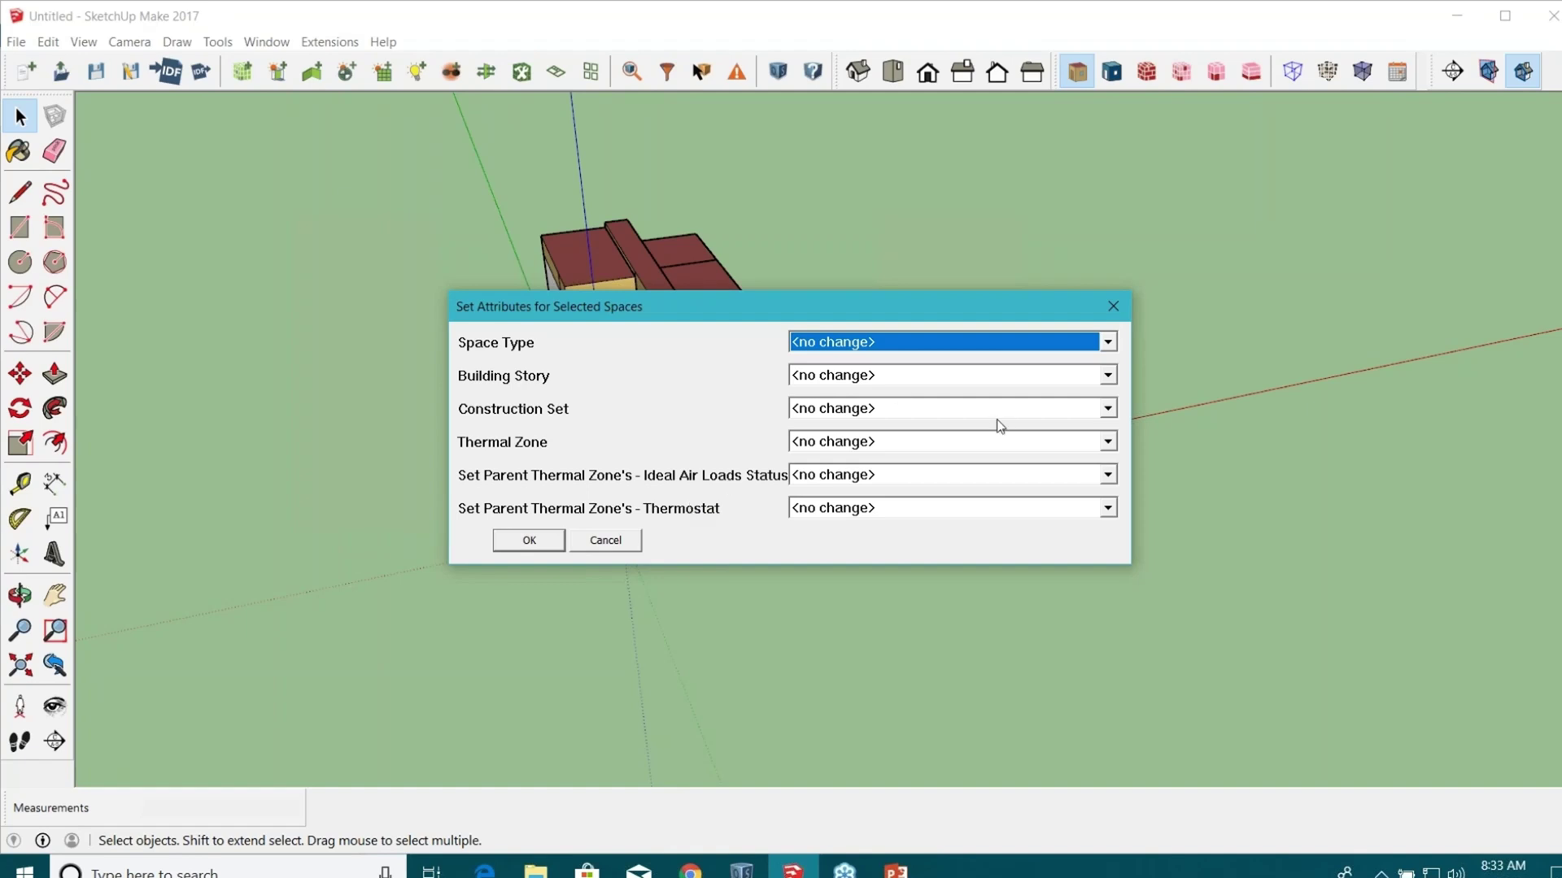
click(1112, 307)
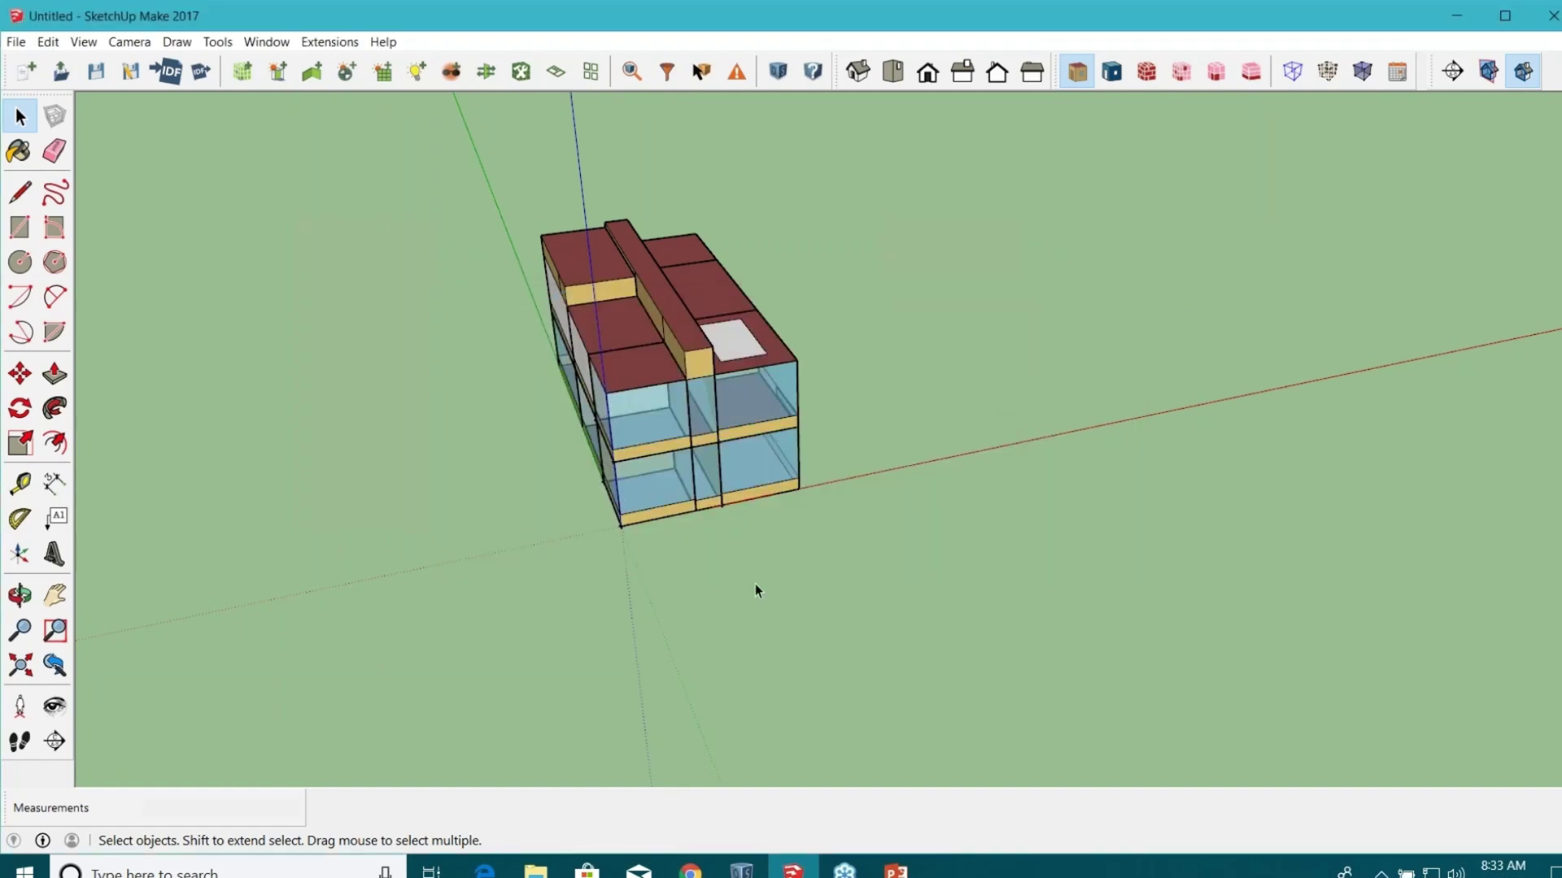
Examine the building's long facade and roof, focusing on the upper corner space with the skylight and the narrow wall window.
middle_drag(755, 583, 1005, 558)
middle_drag(916, 524, 435, 464)
scroll(766, 363, up, 5)
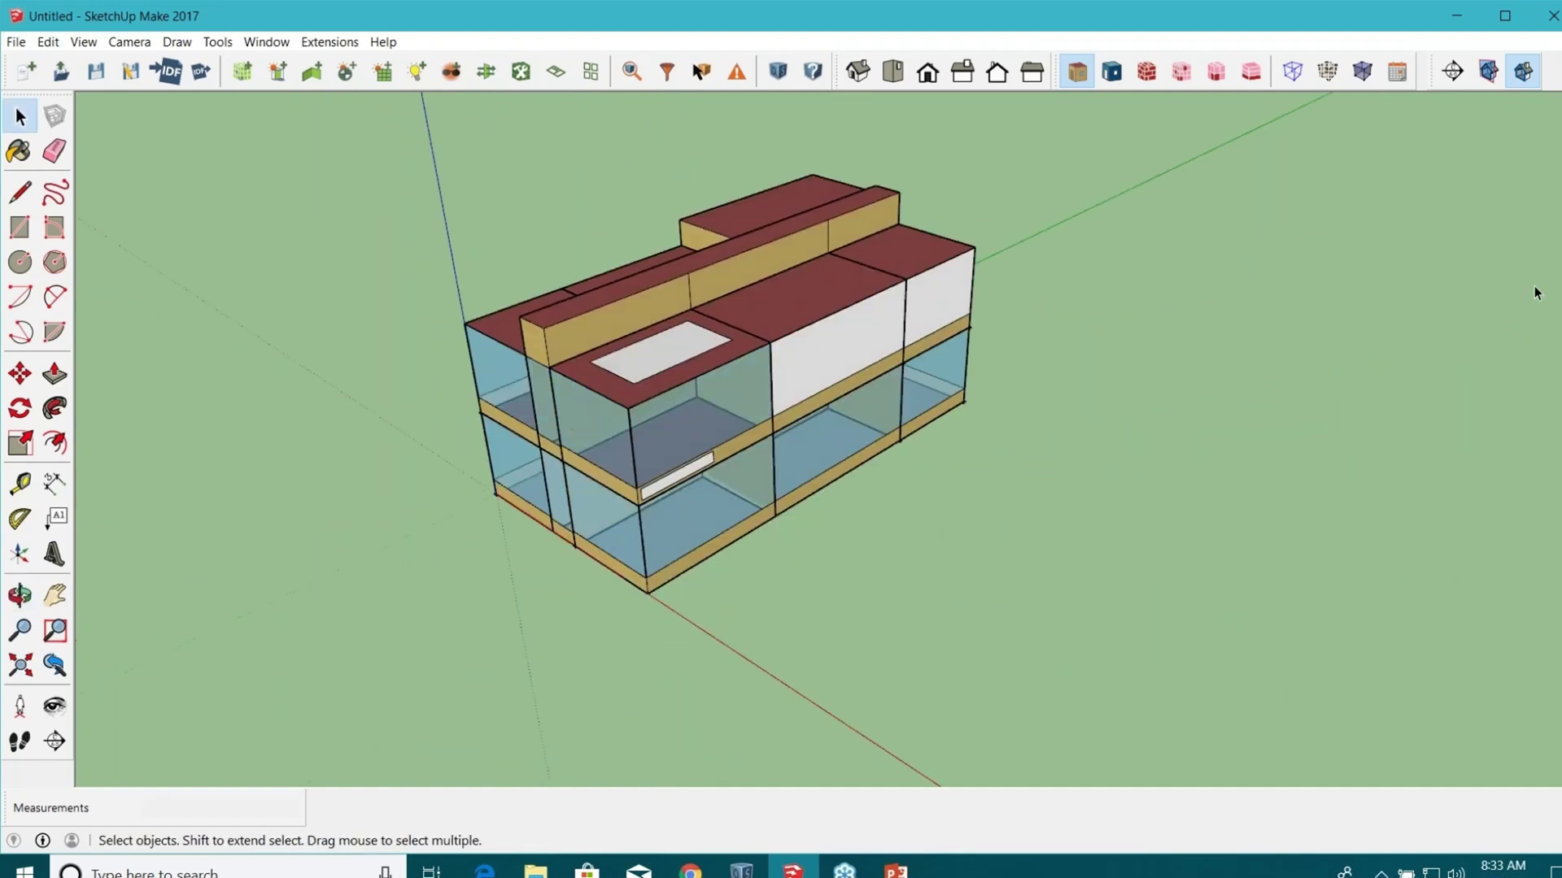
middle_drag(924, 399, 701, 396)
scroll(706, 394, up, 5)
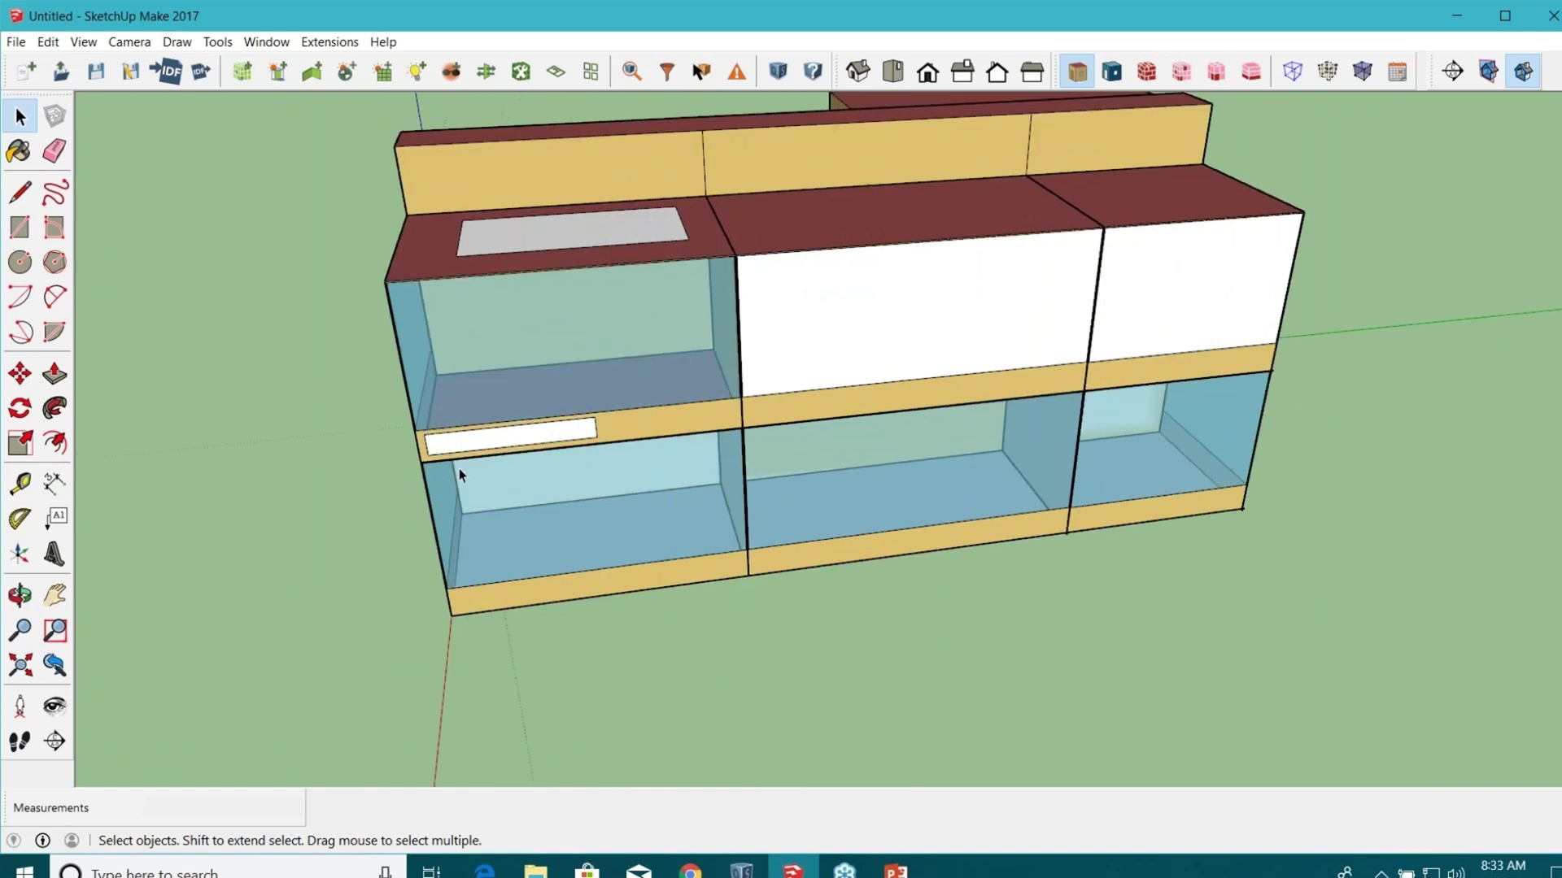
scroll(459, 469, down, 4)
scroll(687, 392, up, 4)
middle_drag(589, 443, 825, 364)
middle_drag(551, 418, 651, 504)
scroll(599, 417, up, 3)
scroll(582, 431, down, 3)
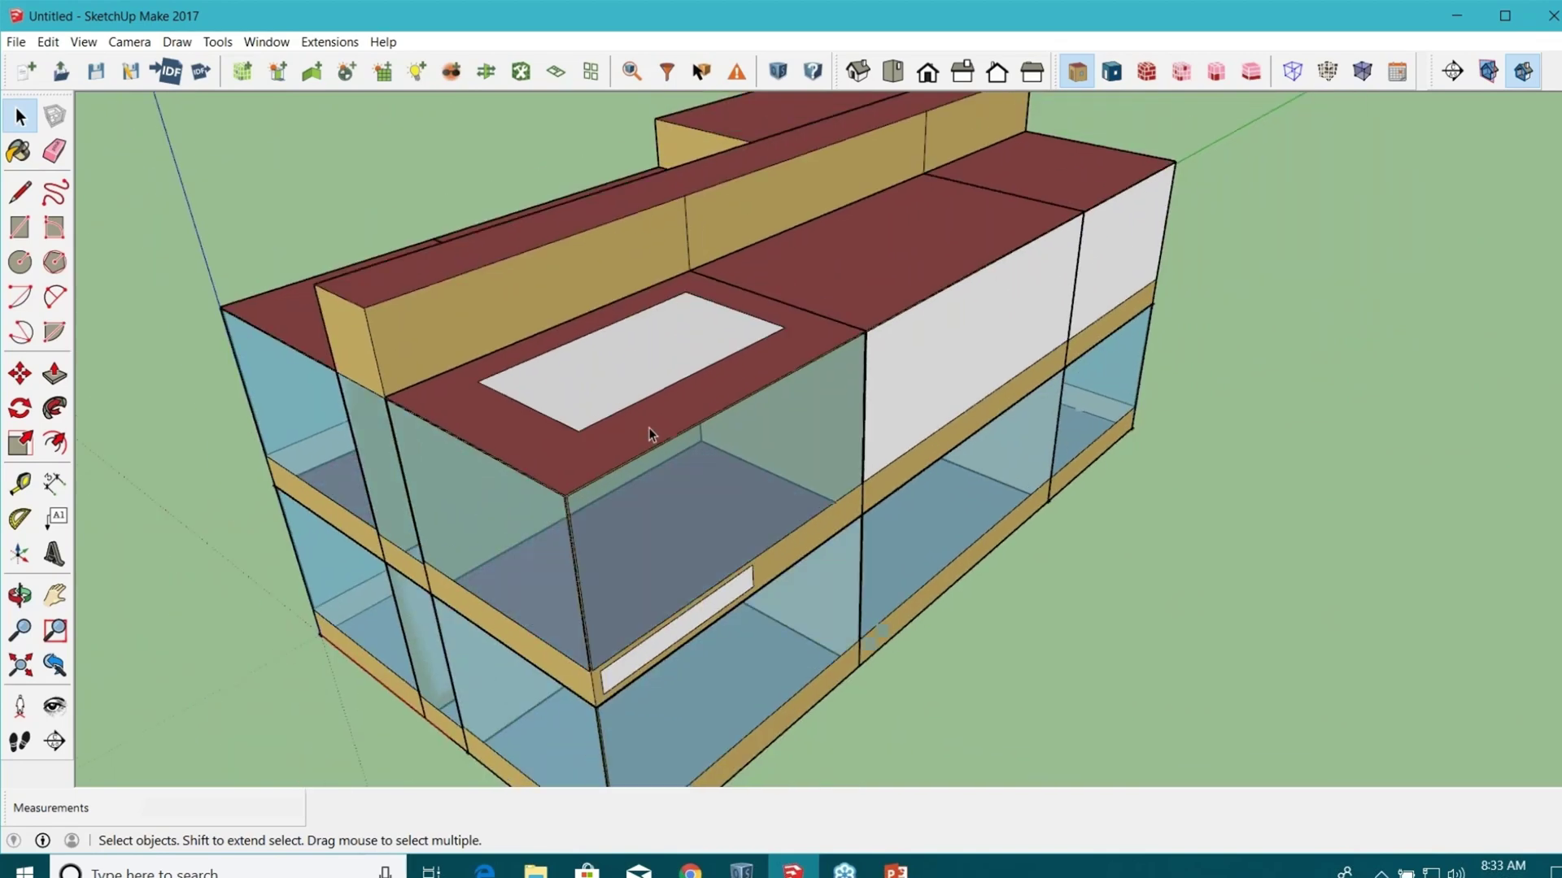
middle_drag(884, 383, 823, 400)
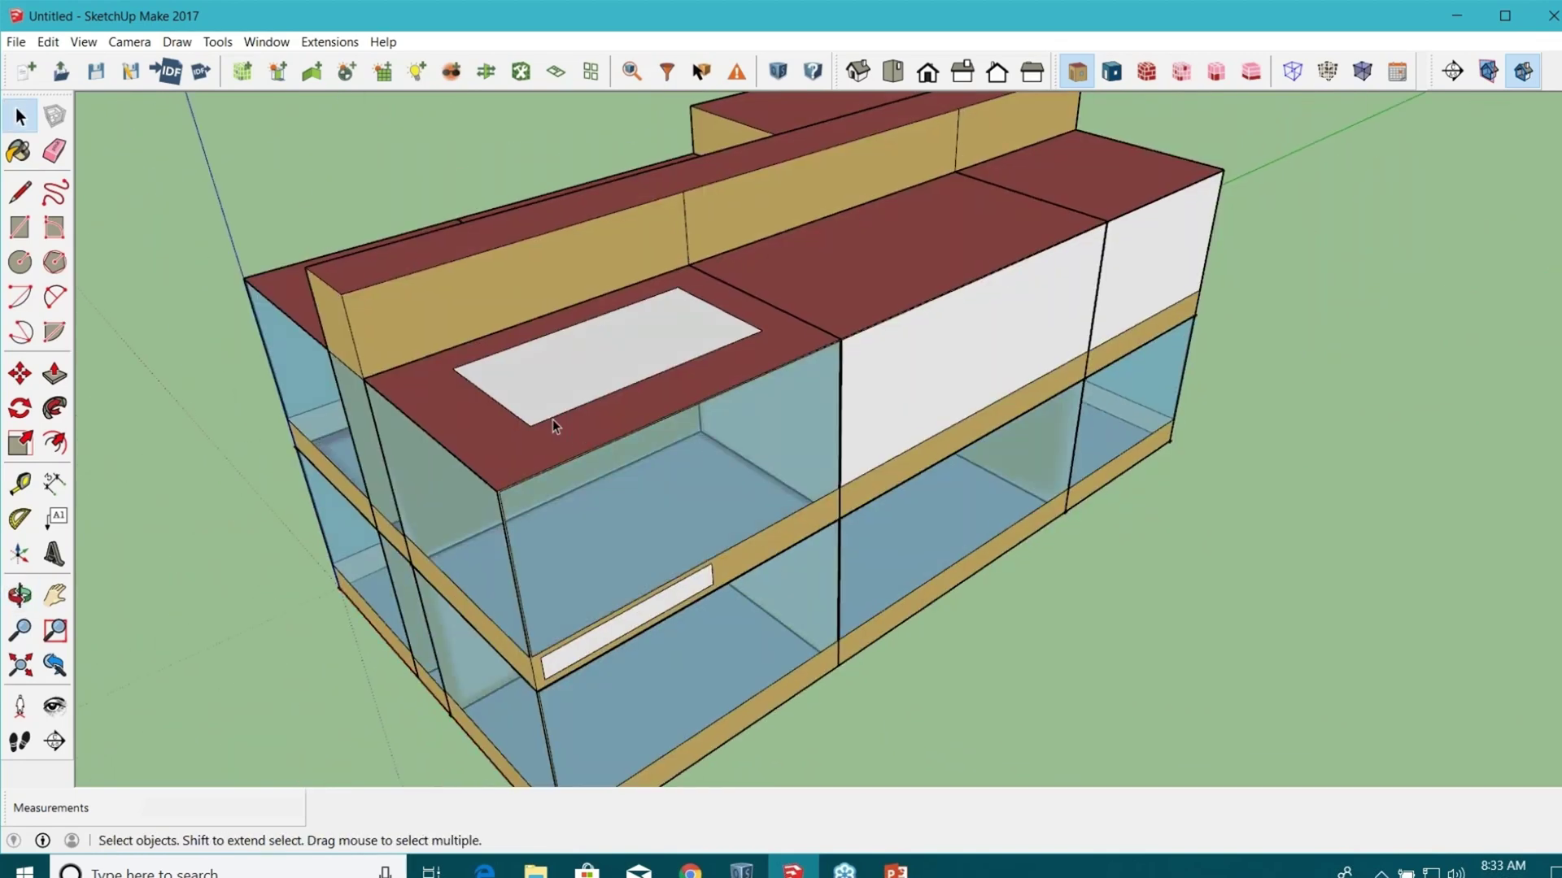
scroll(561, 411, up, 2)
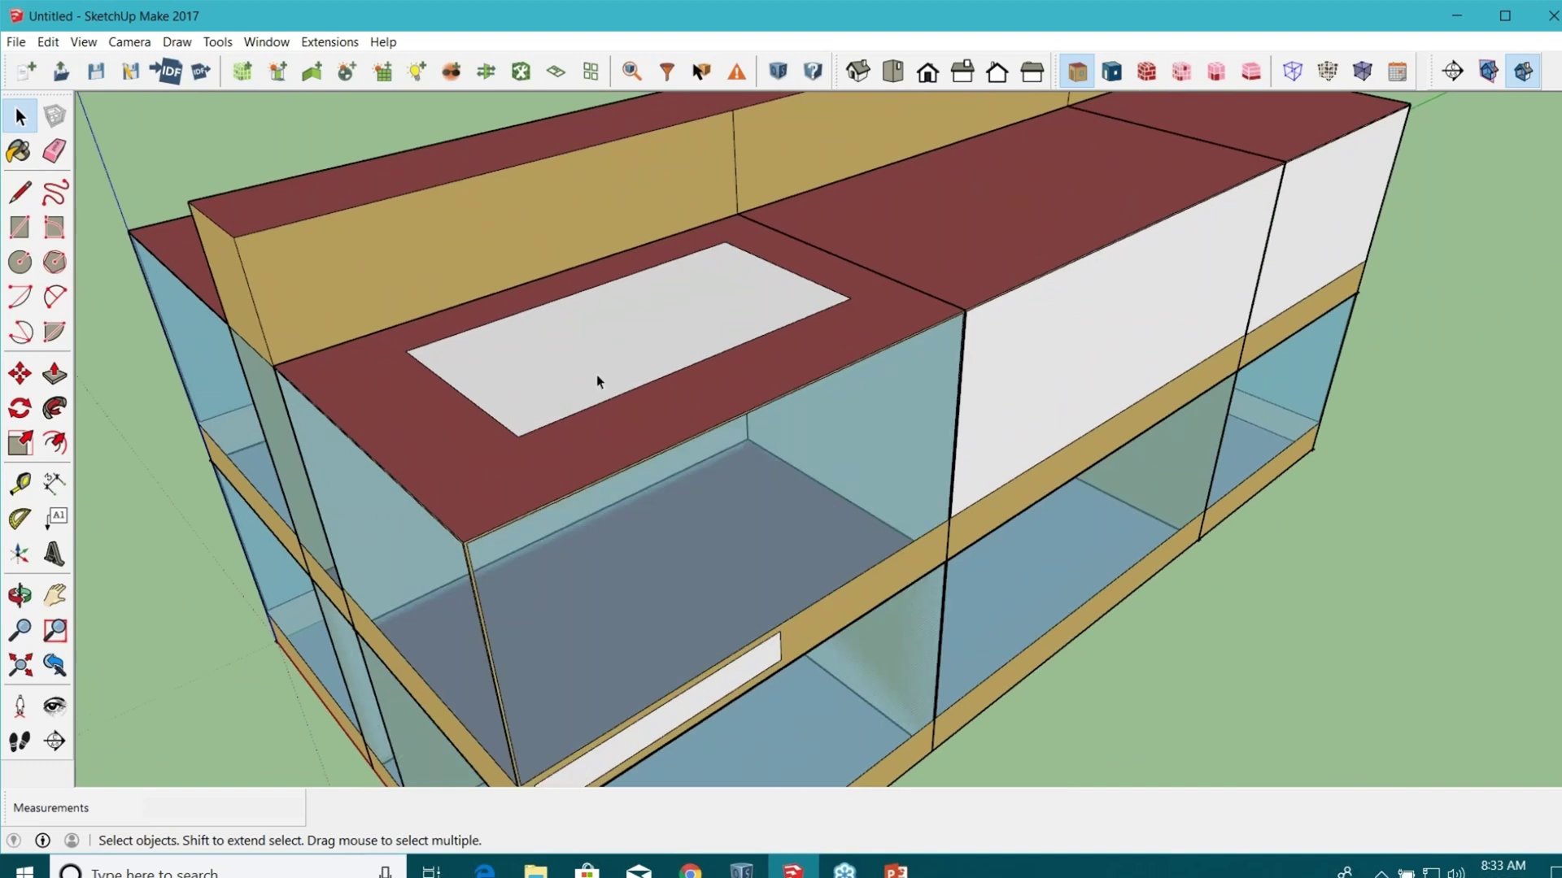
Open the upper corner space with the skylight, exit it, and inspect the building's short glazed facade and roof.
double_click(666, 395)
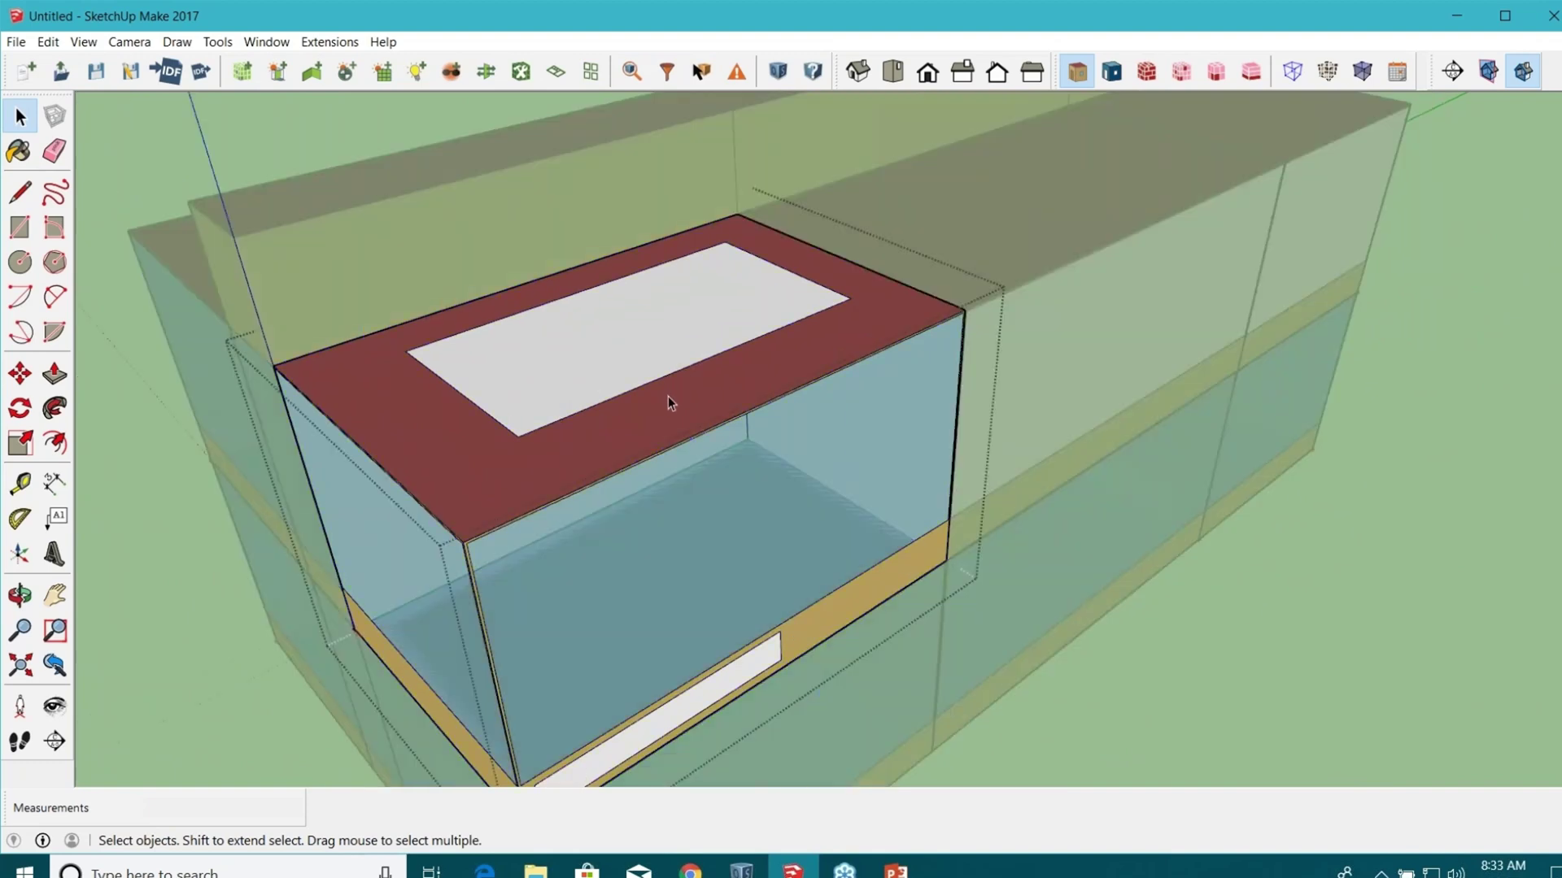
click(1237, 561)
scroll(592, 452, down, 4)
middle_drag(589, 452, 667, 368)
scroll(584, 357, up, 2)
scroll(729, 378, up, 3)
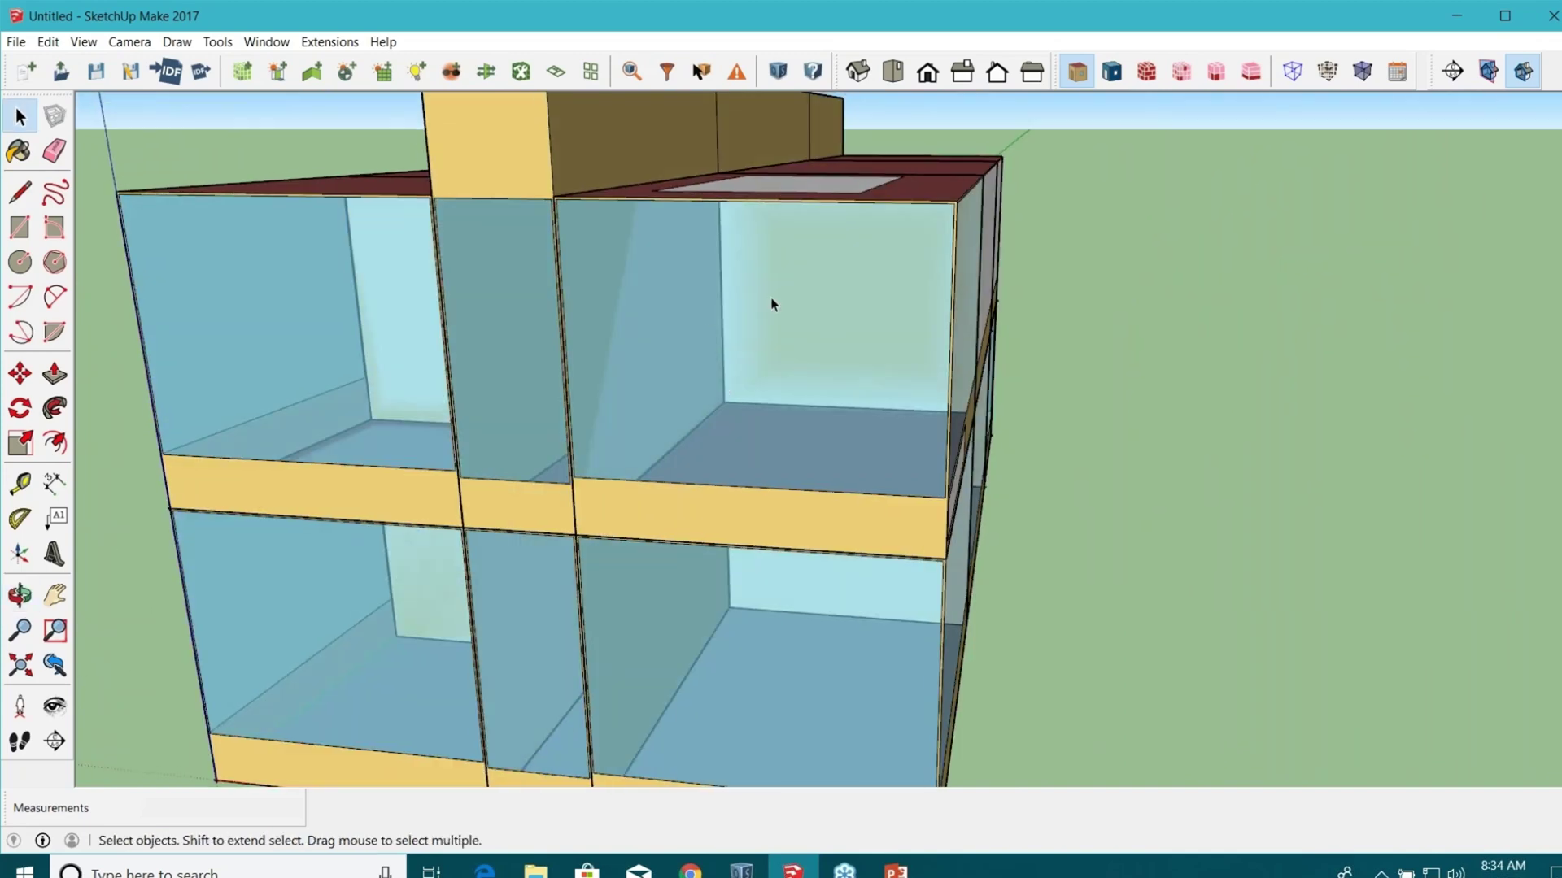
scroll(747, 345, down, 3)
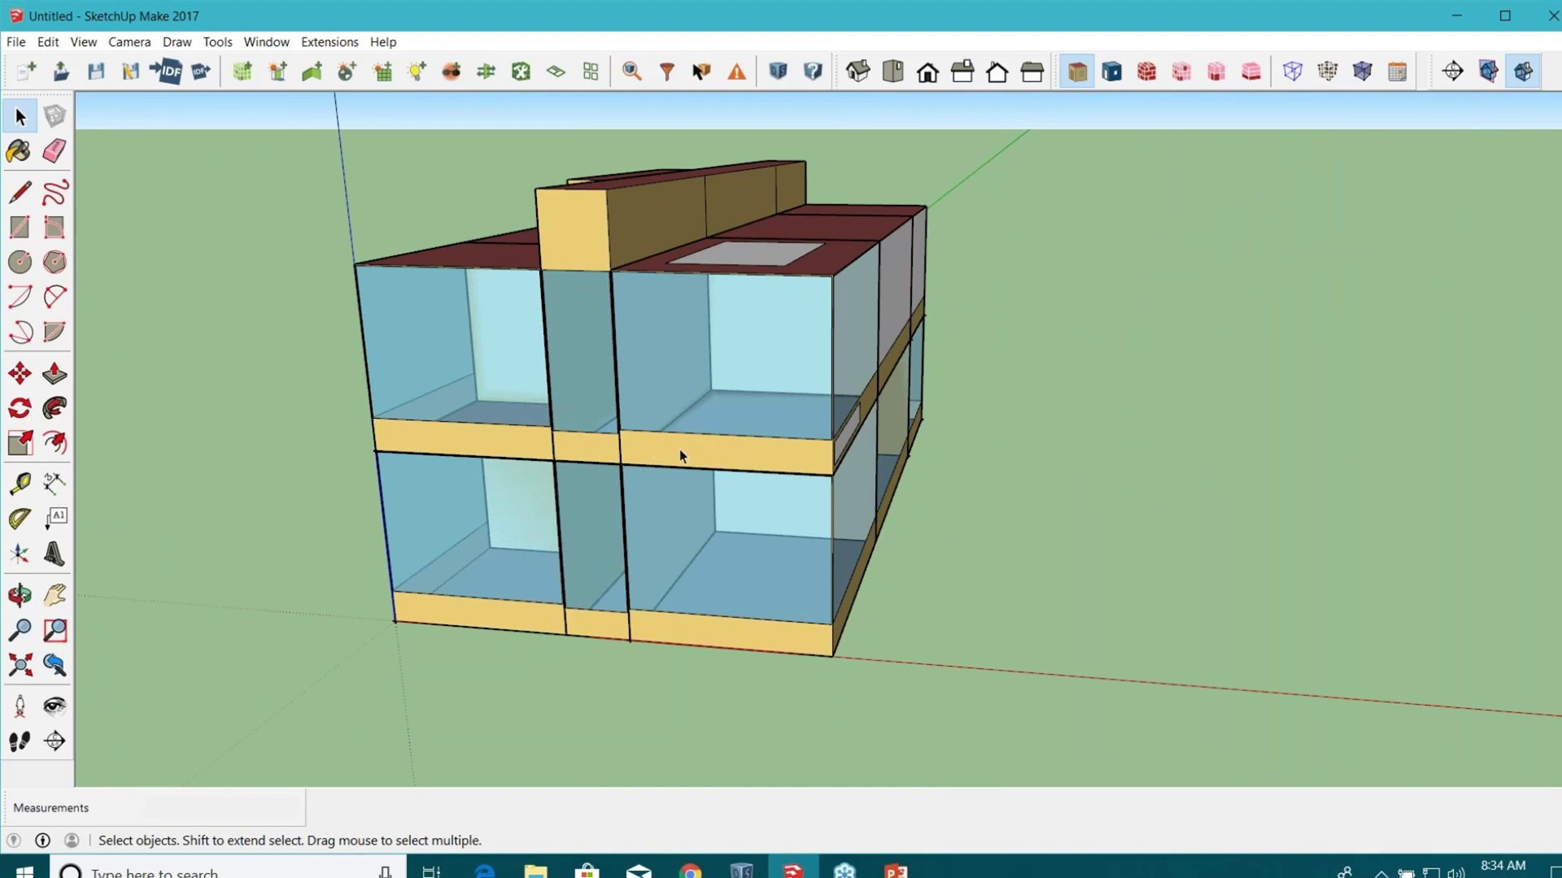
middle_drag(672, 412, 671, 486)
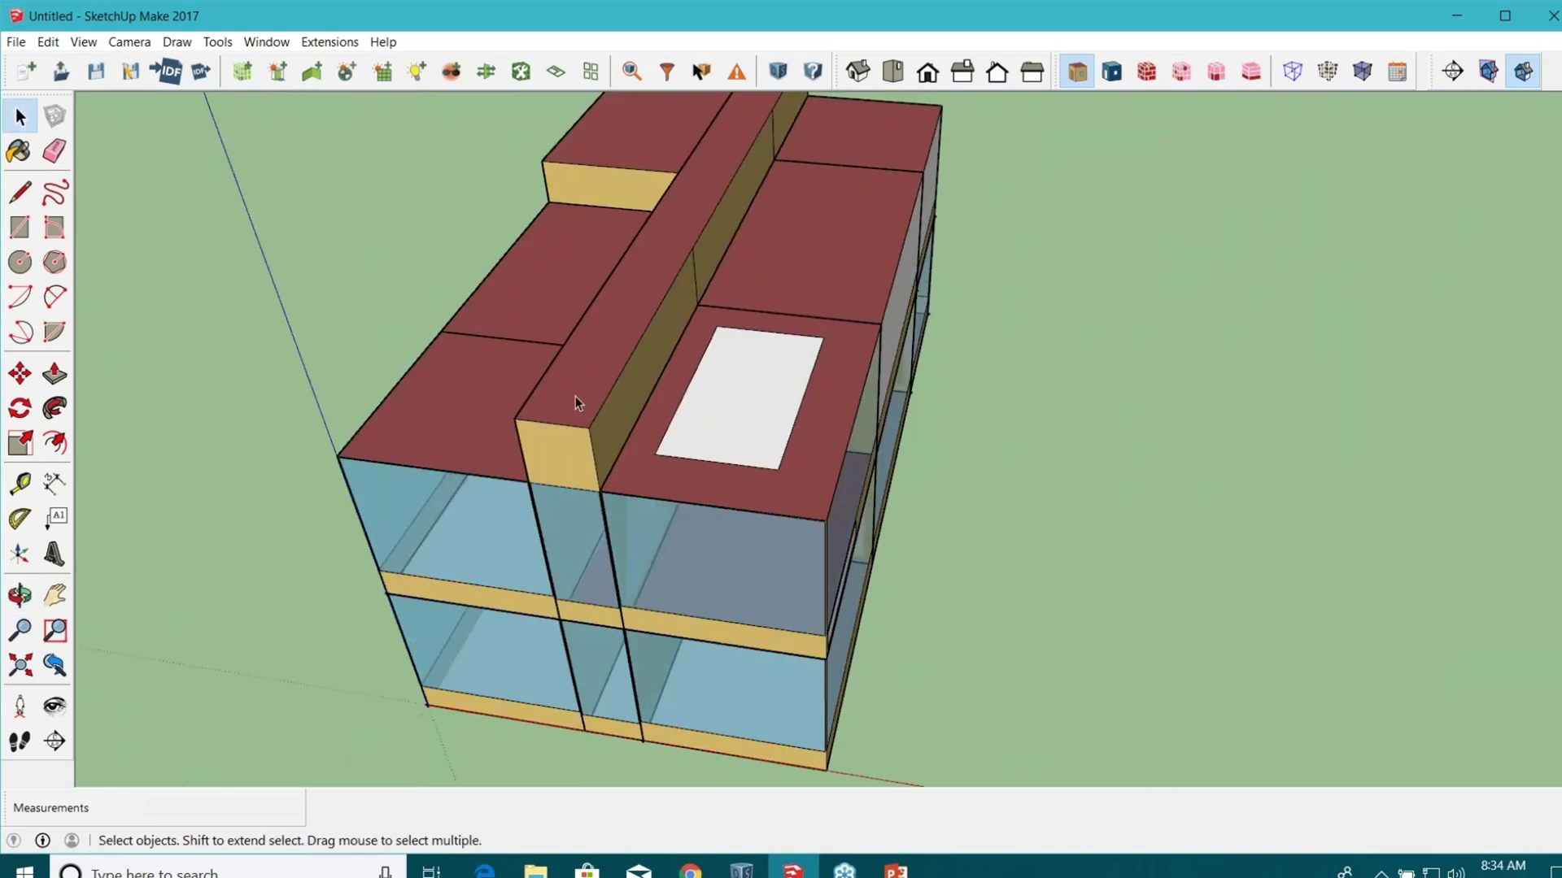
Delete the rectangular skylight from the roof of the upper-floor corner space.
mouse_move(592, 368)
middle_down()
mouse_move(523, 488)
mouse_move(581, 389)
middle_up()
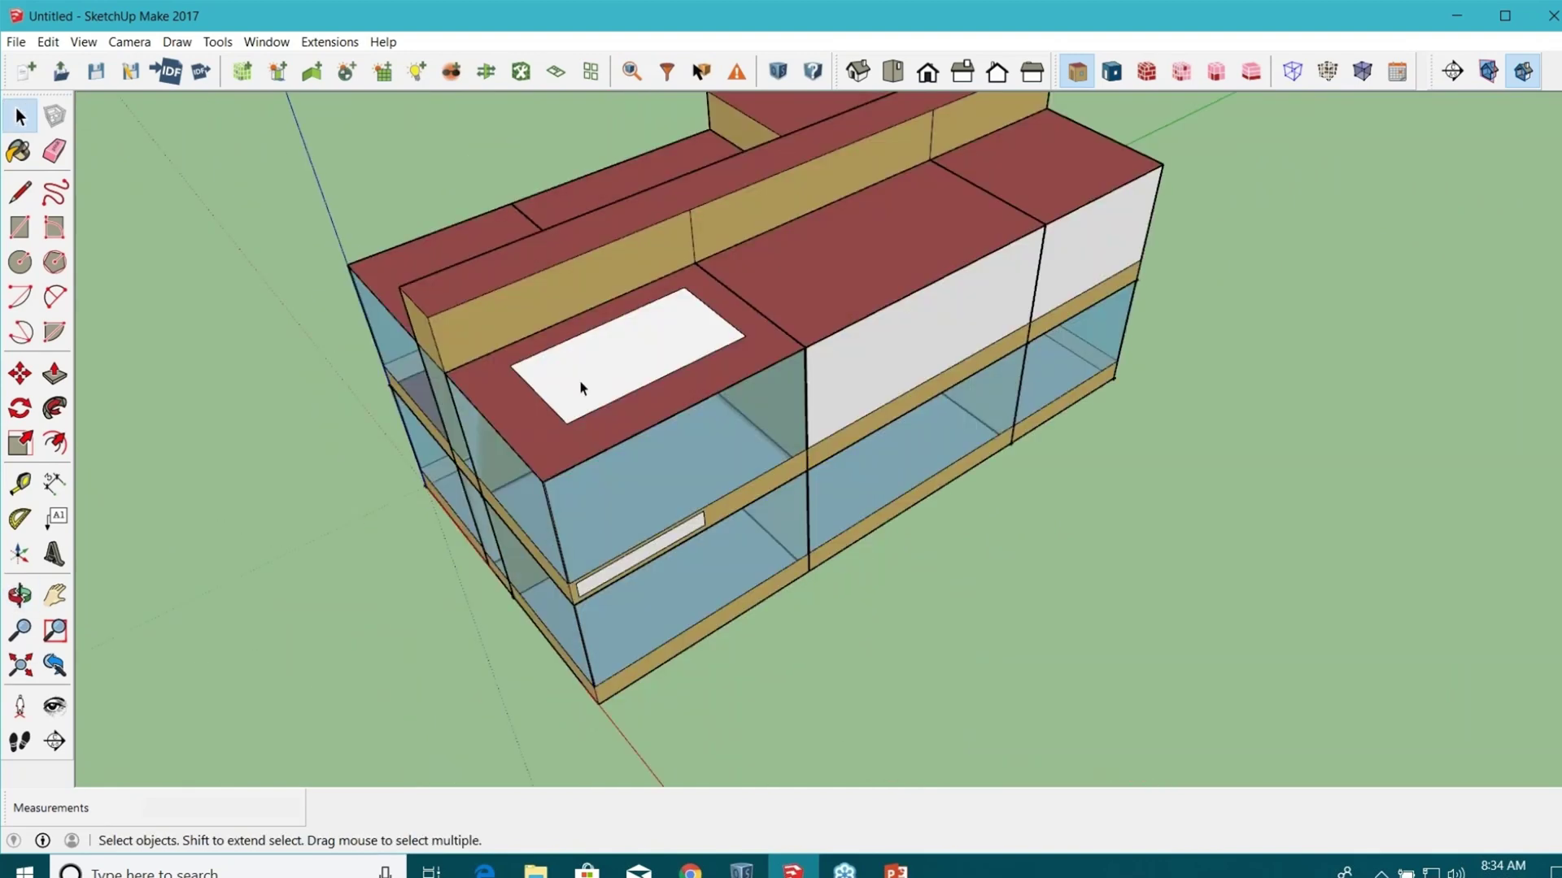
scroll(581, 389, up, 3)
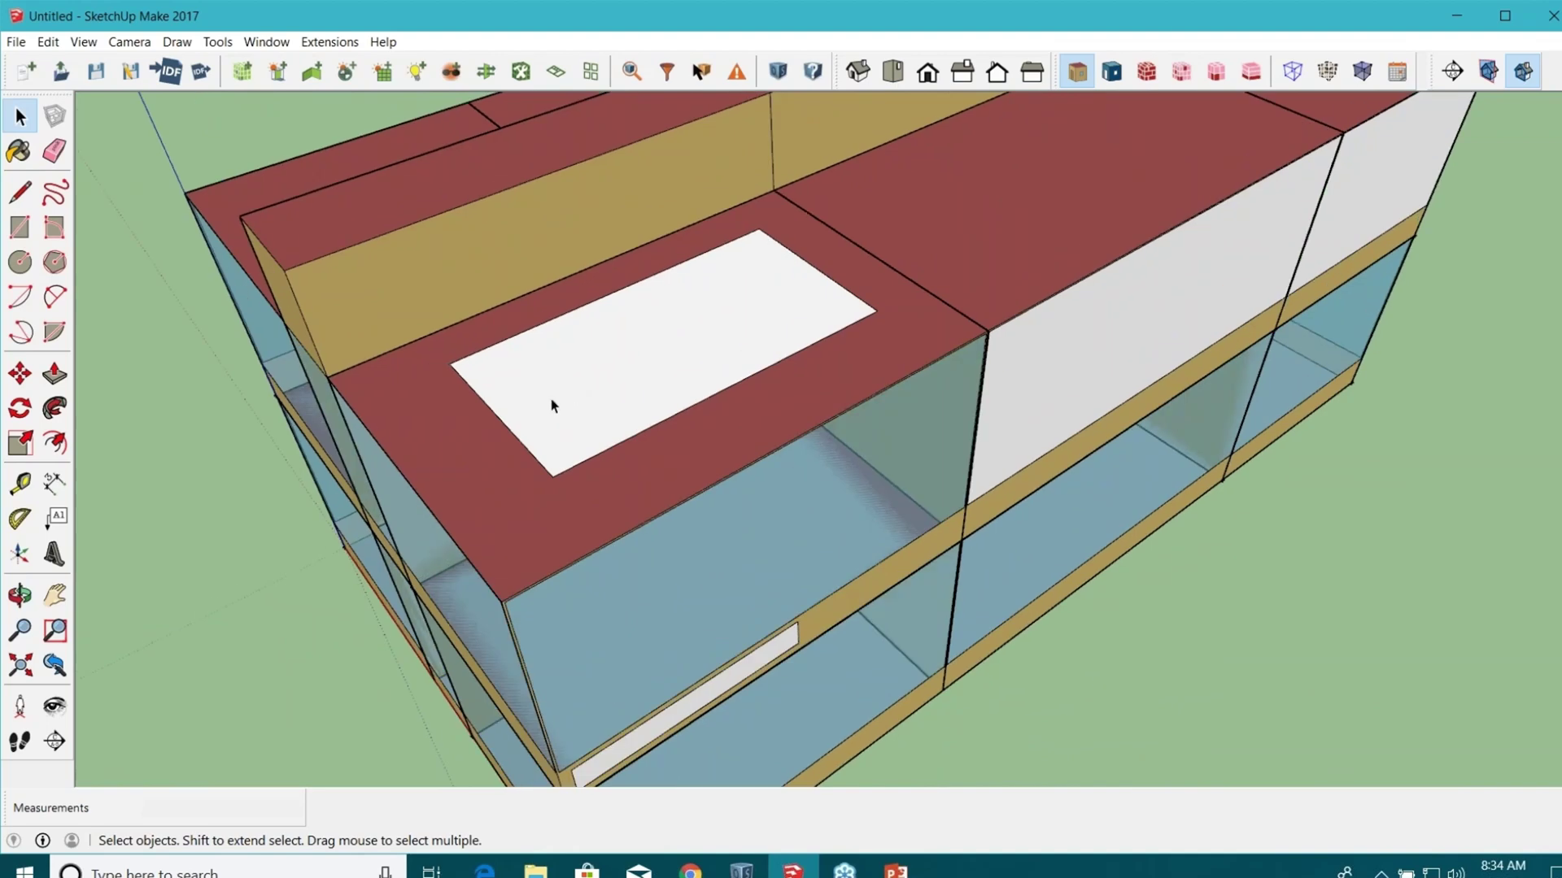
double_click(810, 378)
click(702, 350)
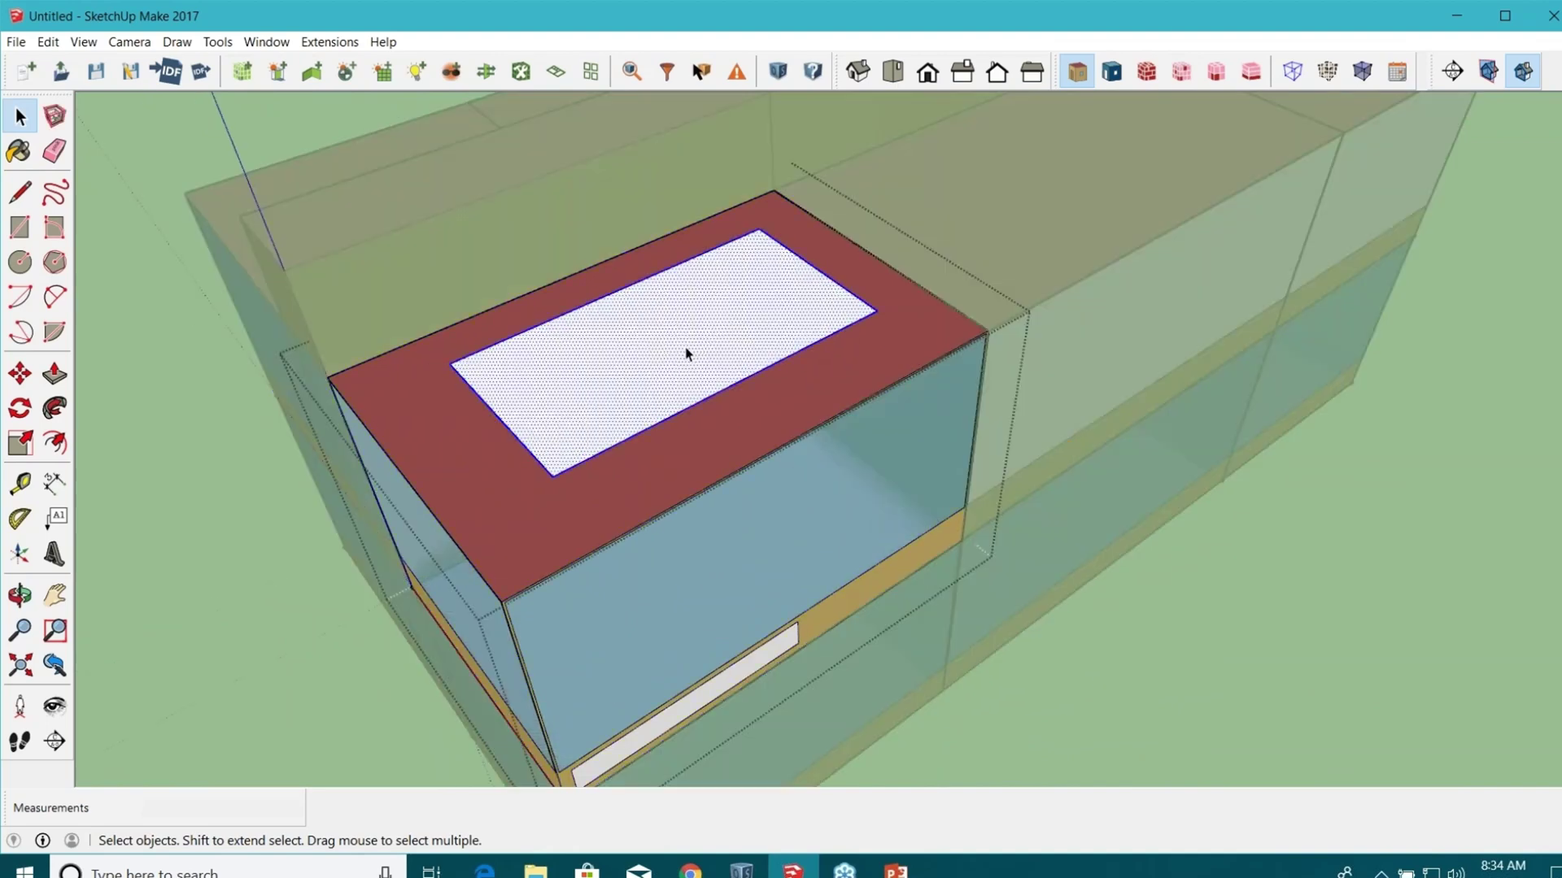
key(Delete)
Delete the narrow window below the glazing on the upper corner space's long facade and exit the space.
middle_drag(768, 379, 742, 474)
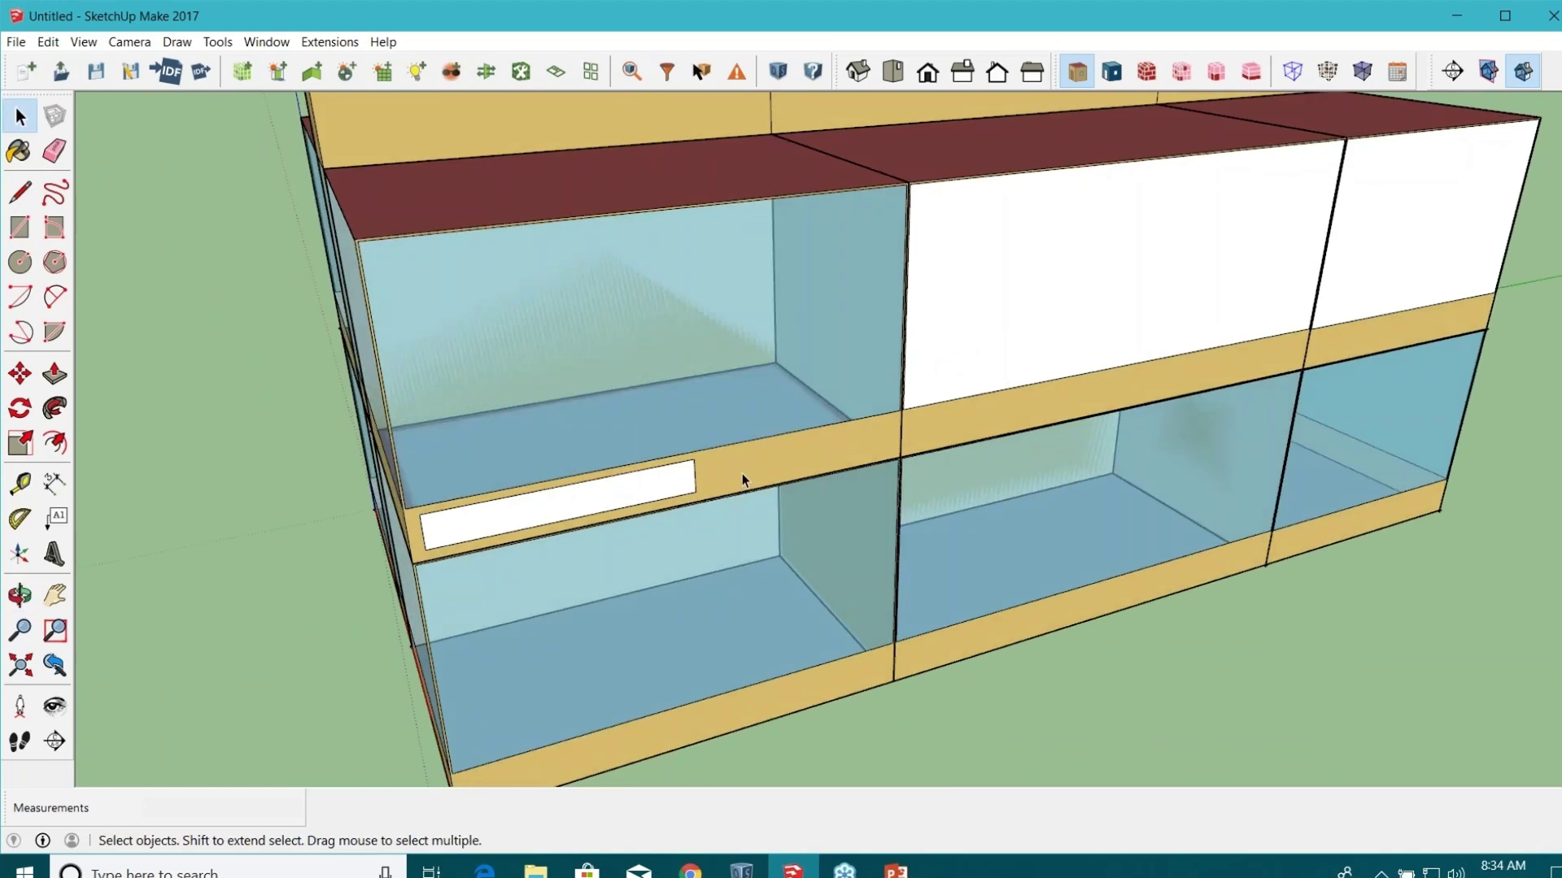
double_click(742, 473)
click(647, 496)
key(Delete)
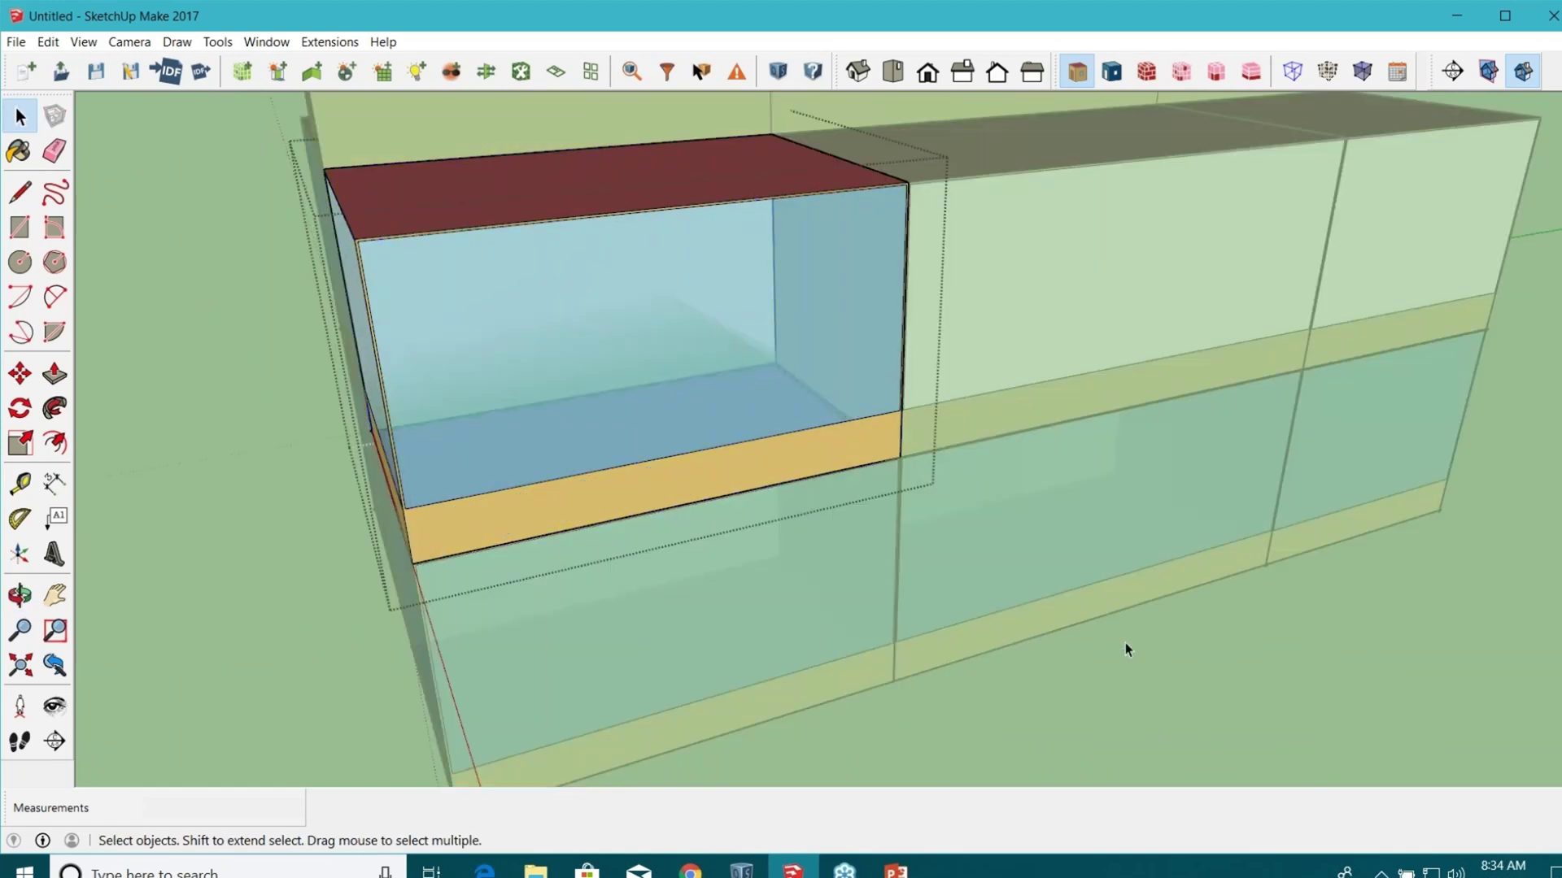
click(1145, 653)
Open the upper-floor middle space on the long facade and delete the white face above its lower wall band.
scroll(1145, 653, down, 3)
scroll(933, 396, up, 4)
click(933, 398)
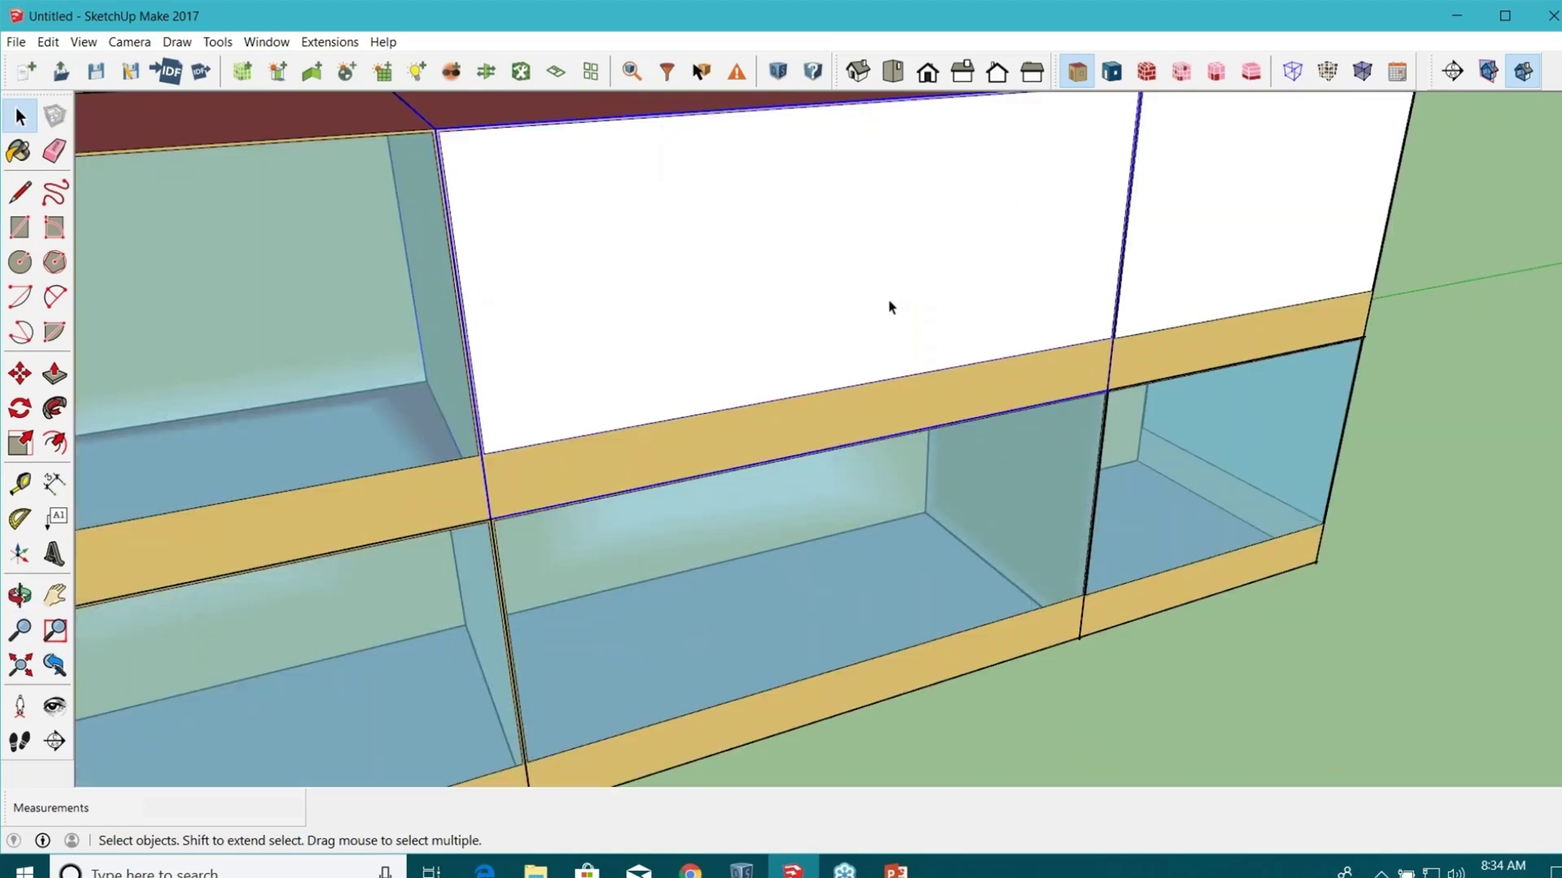
double_click(889, 306)
click(823, 262)
key(Delete)
scroll(816, 418, down, 3)
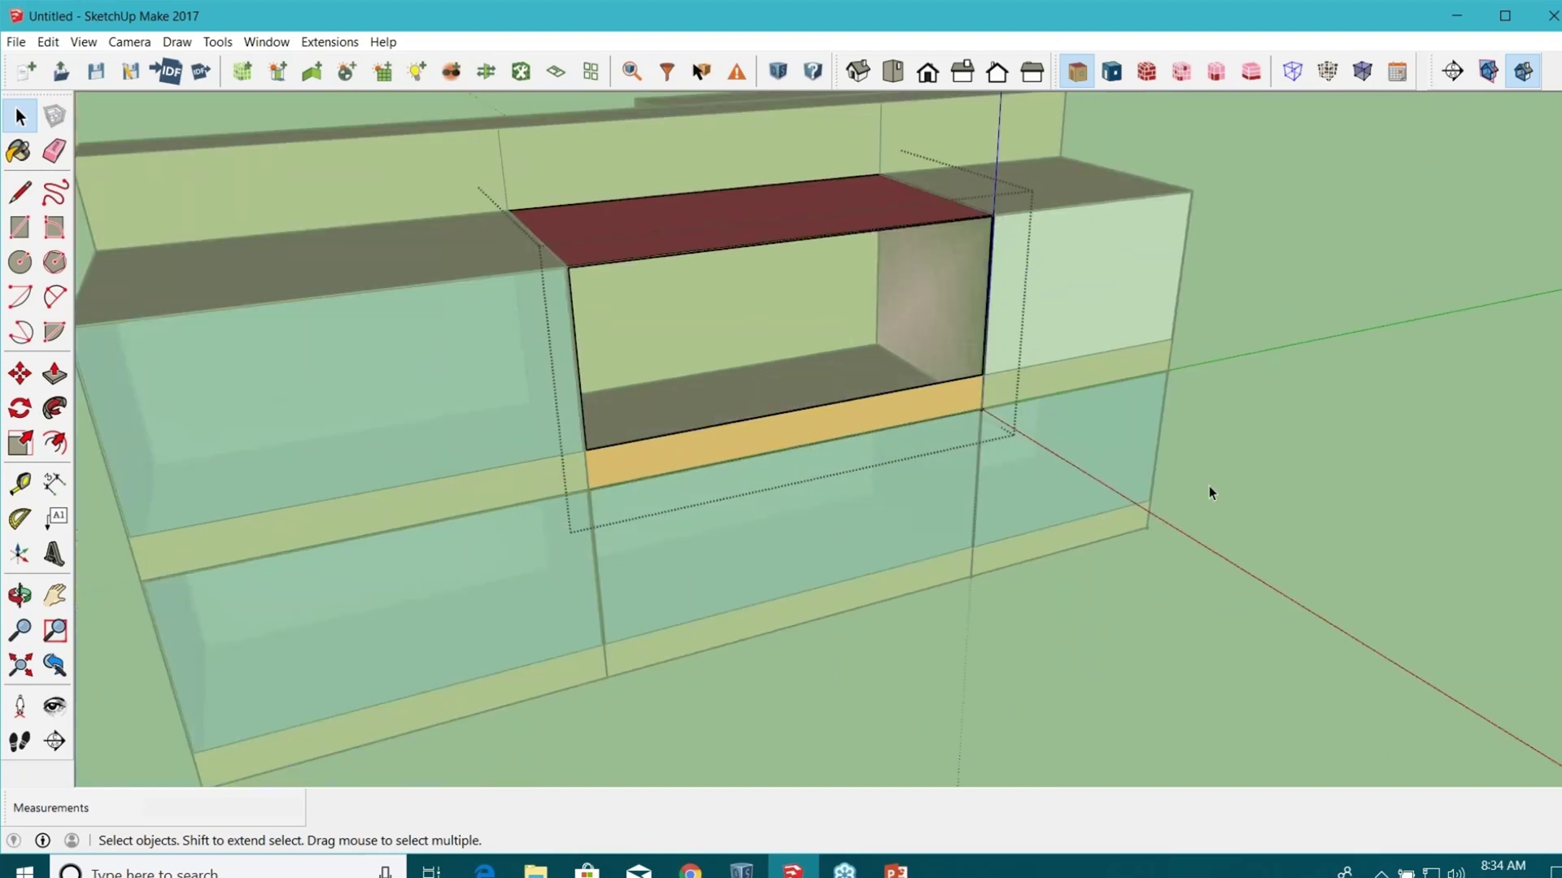
Exit the middle upper-floor space, reopen it, and delete the leftover top edge of its long-facade opening.
click(1303, 494)
middle_drag(1298, 493, 976, 399)
scroll(764, 369, up, 1)
scroll(764, 370, up, 3)
double_click(787, 194)
scroll(635, 290, up, 3)
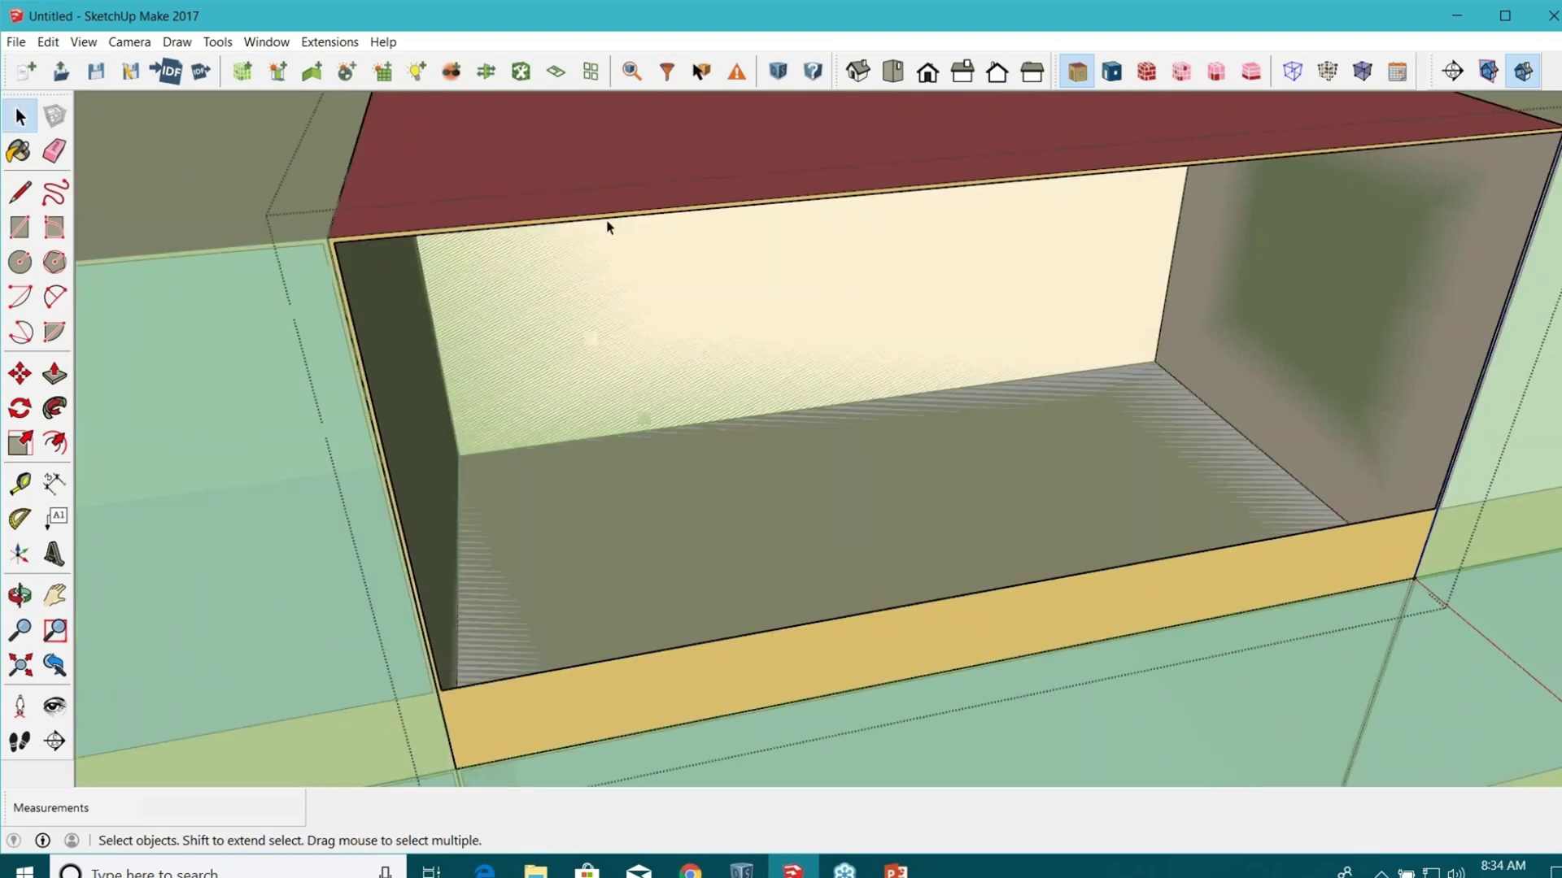
click(613, 225)
key(Delete)
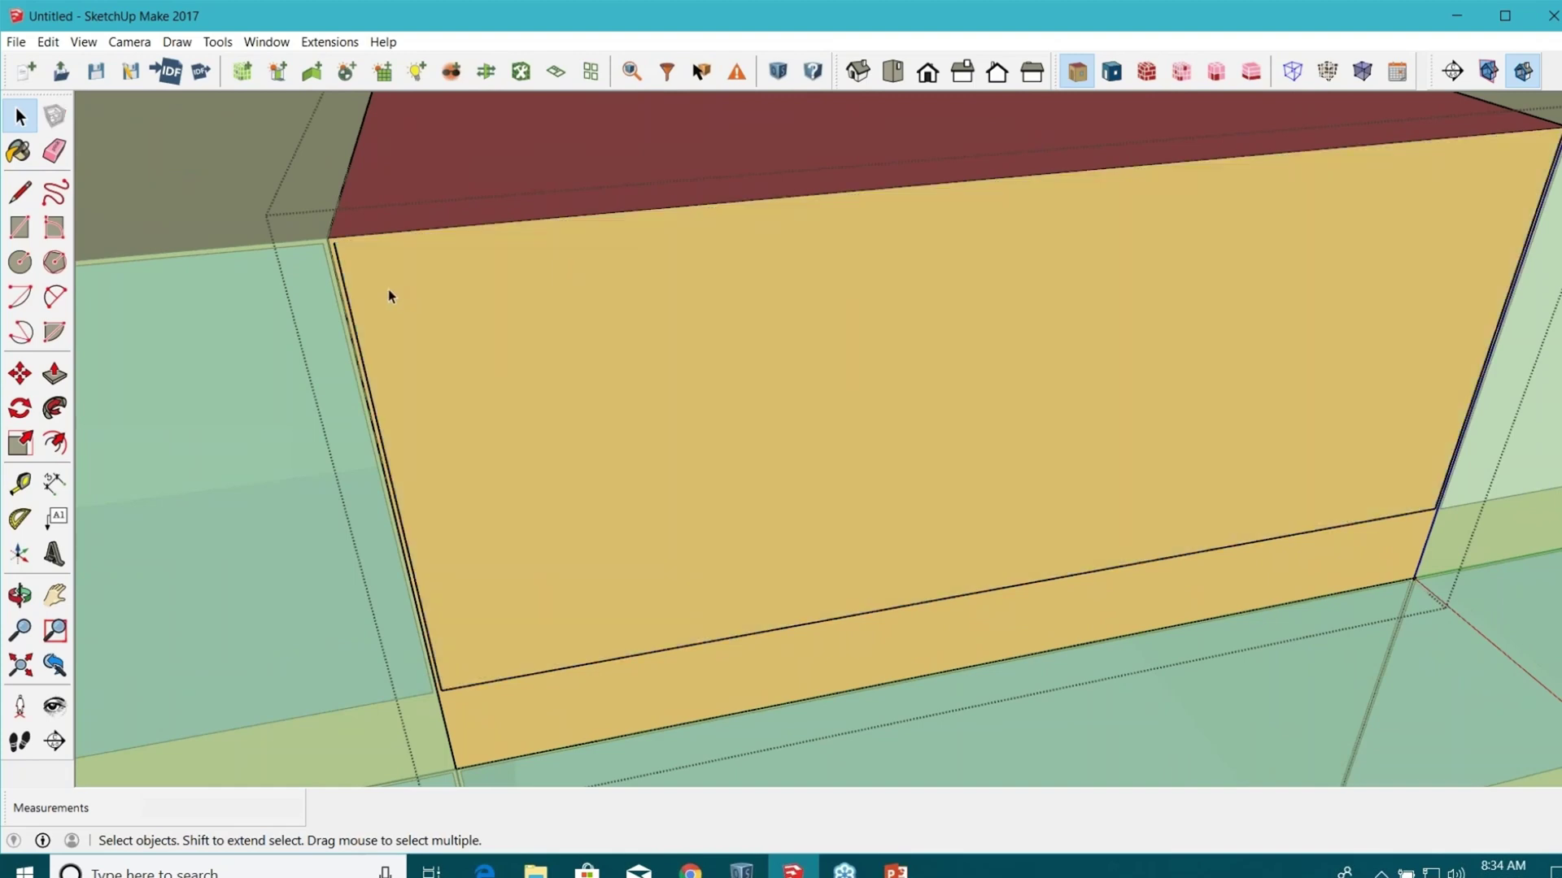
Delete the leftover side and bottom outline edges on the middle space's long-facade wall.
click(354, 319)
key(Delete)
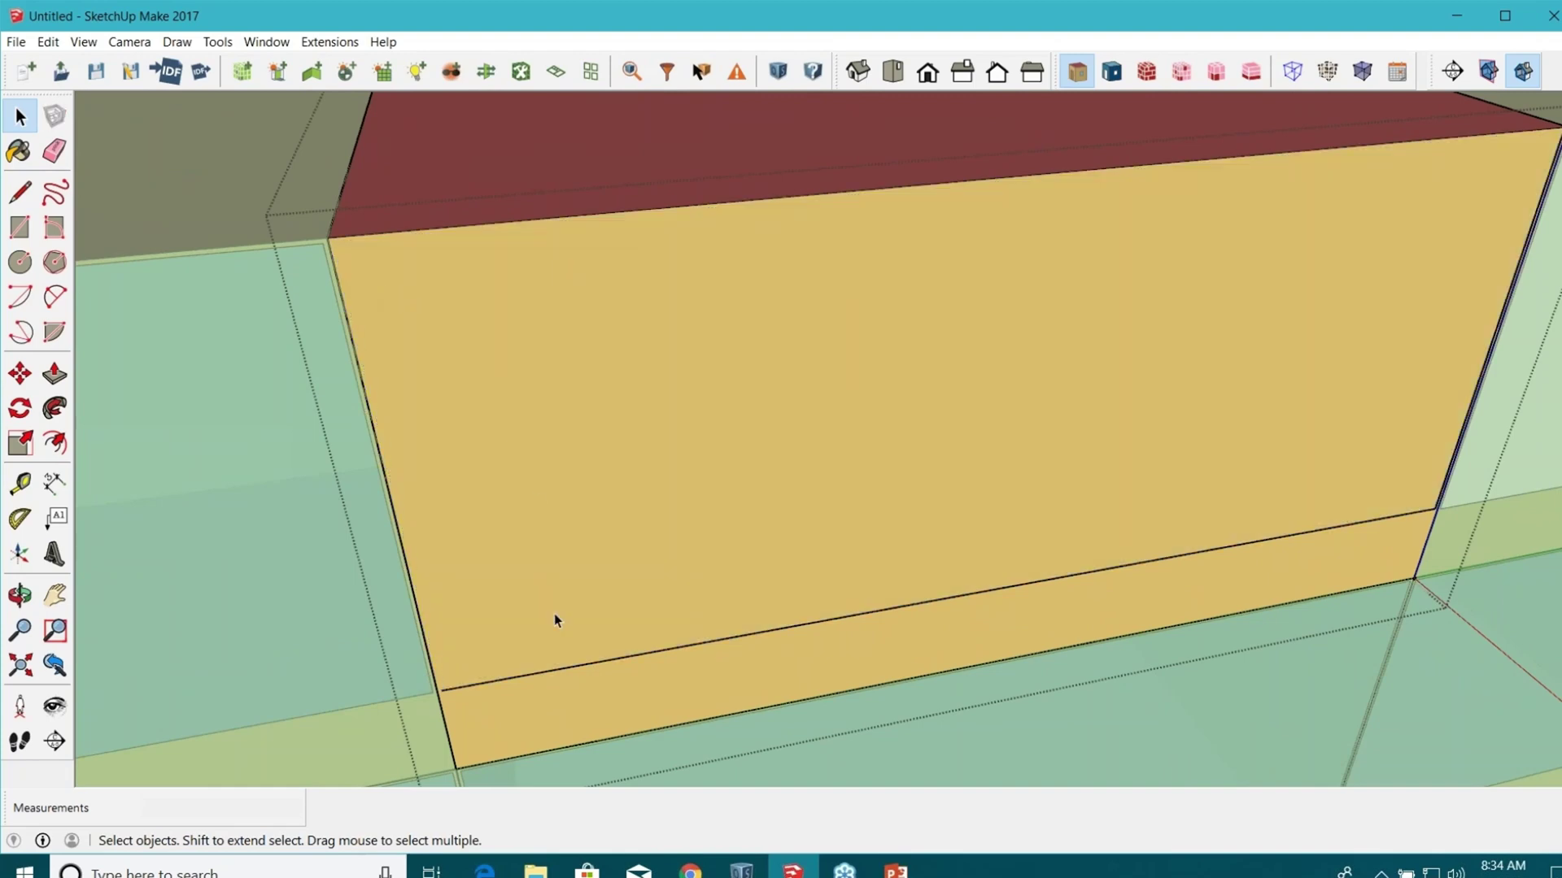
click(602, 679)
key(Delete)
scroll(1488, 498, up, 5)
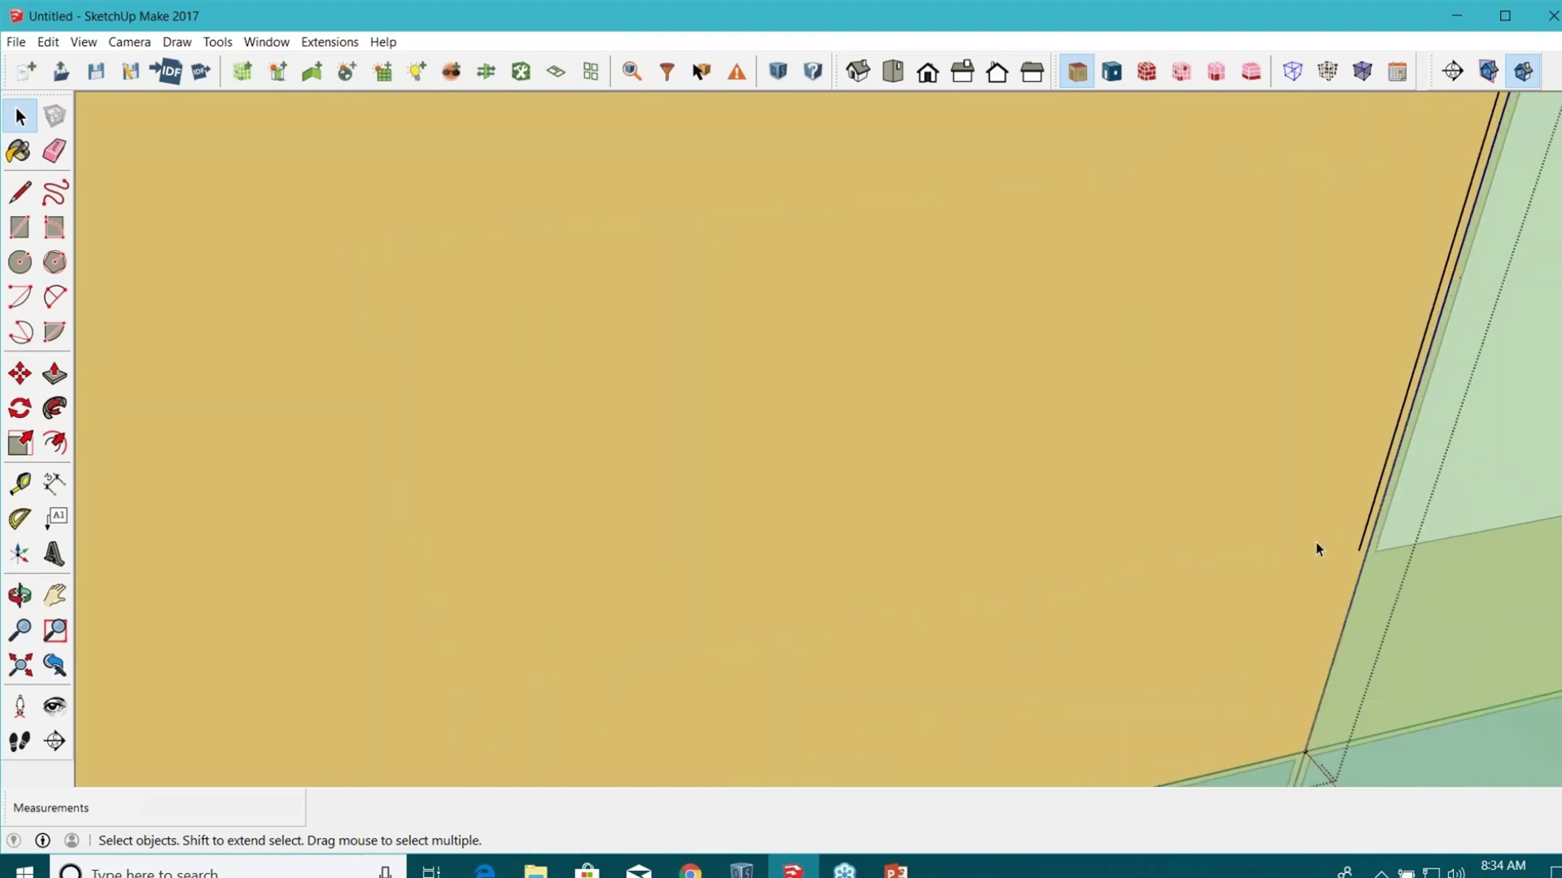
scroll(920, 499, down, 5)
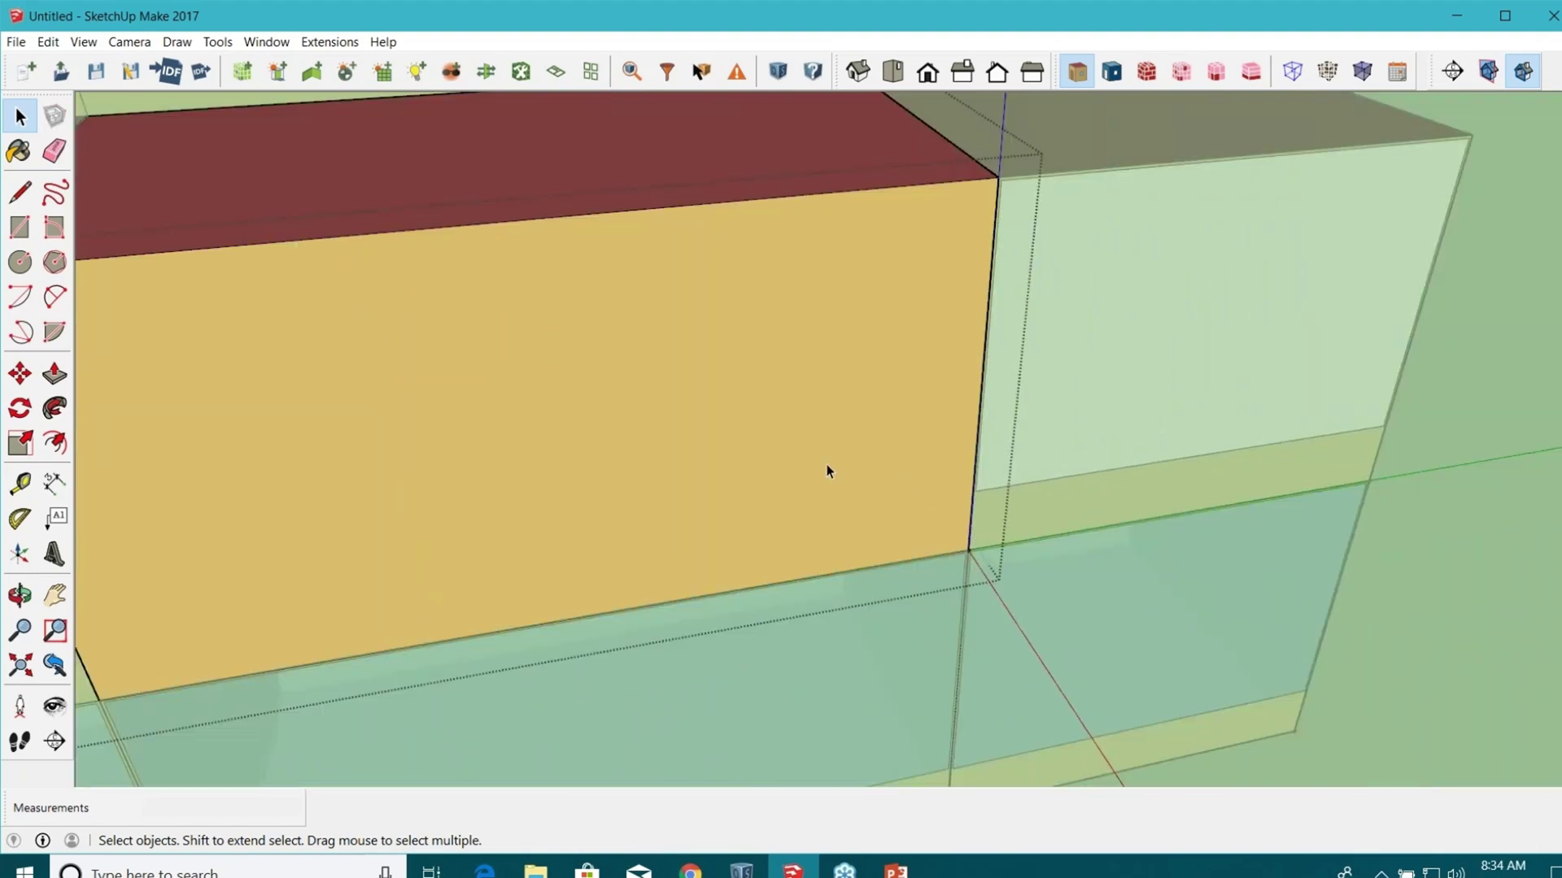
Open the upper-floor corner space at the origin and delete its two white exterior wall faces.
scroll(814, 459, down, 3)
click(1426, 379)
middle_drag(1427, 378, 893, 429)
click(895, 400)
double_click(895, 404)
click(858, 455)
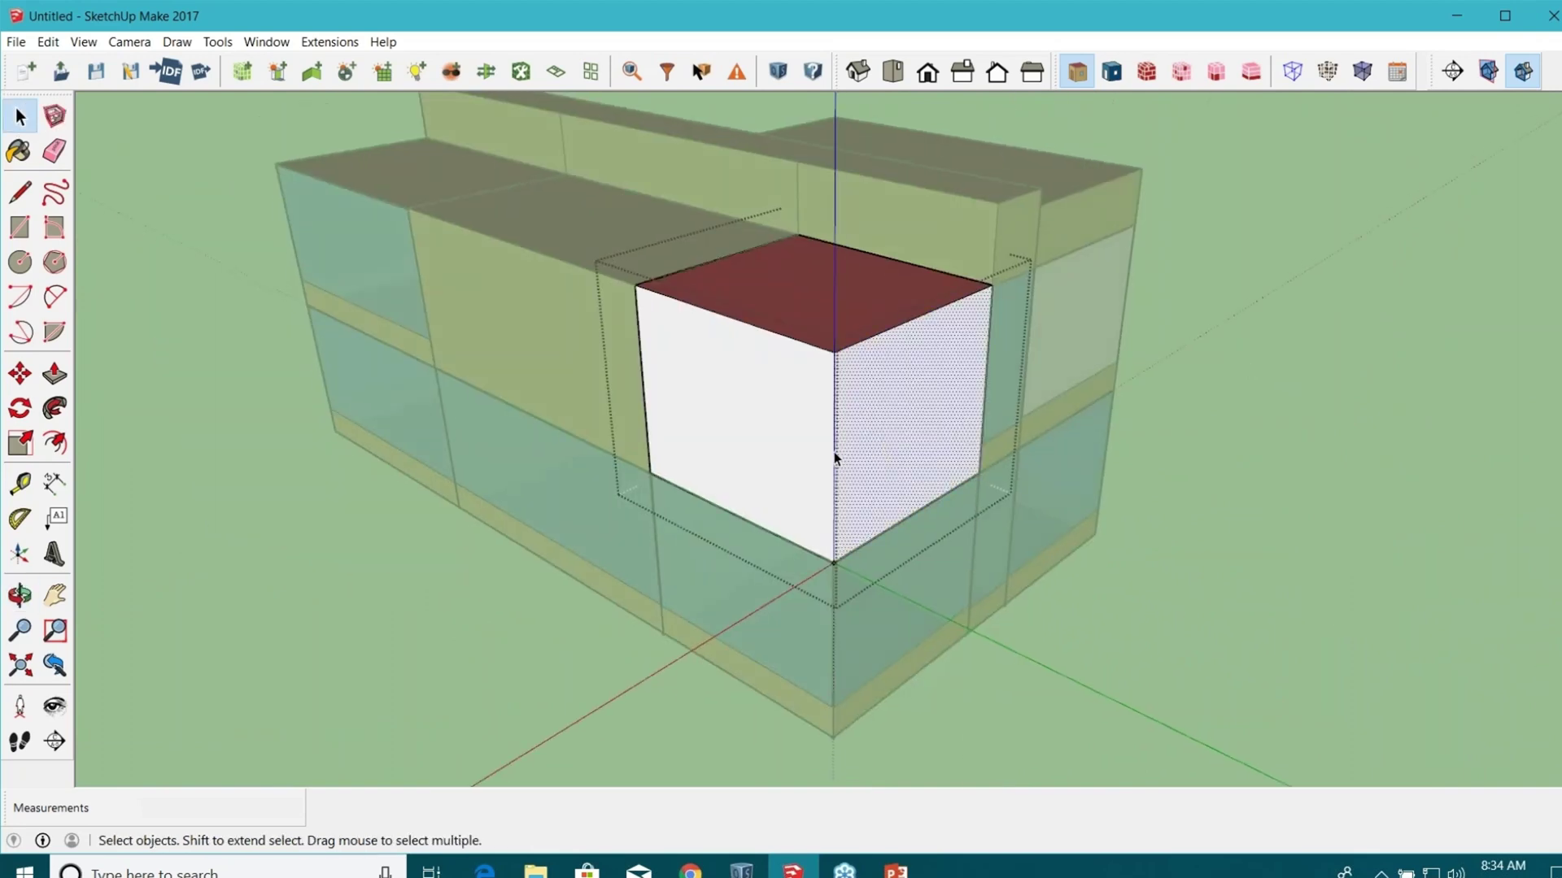
key(Delete)
click(784, 447)
key(Delete)
Redraw the corner space's two open exterior walls as full-height rectangles, the long-facade one 12' by about 14' 11 3/16".
middle_drag(784, 447, 989, 295)
click(20, 227)
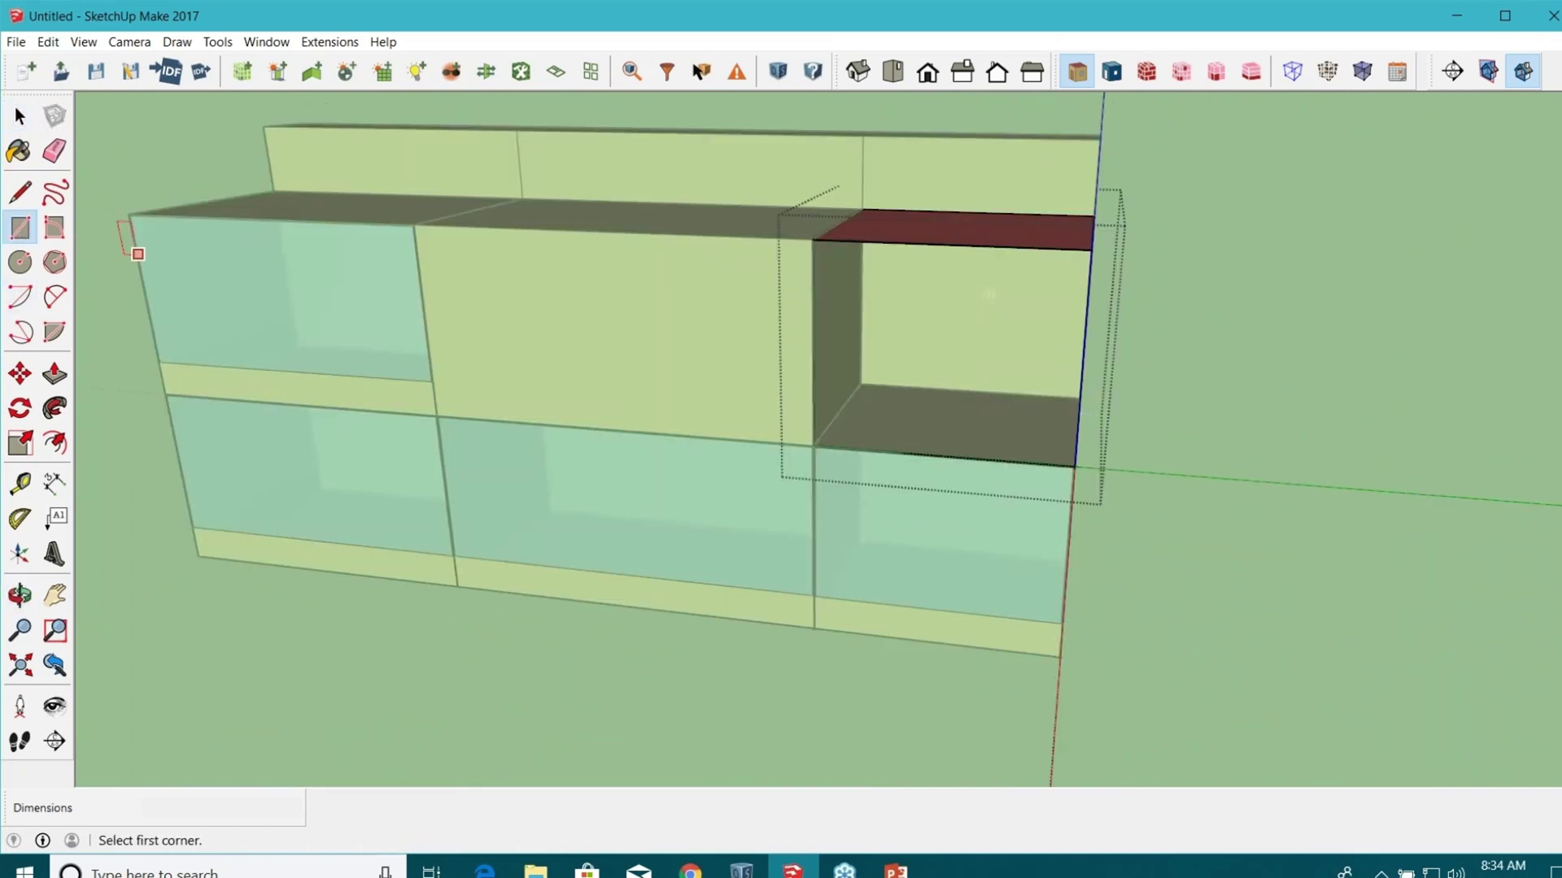
scroll(826, 254, up, 8)
click(675, 192)
scroll(785, 216, down, 5)
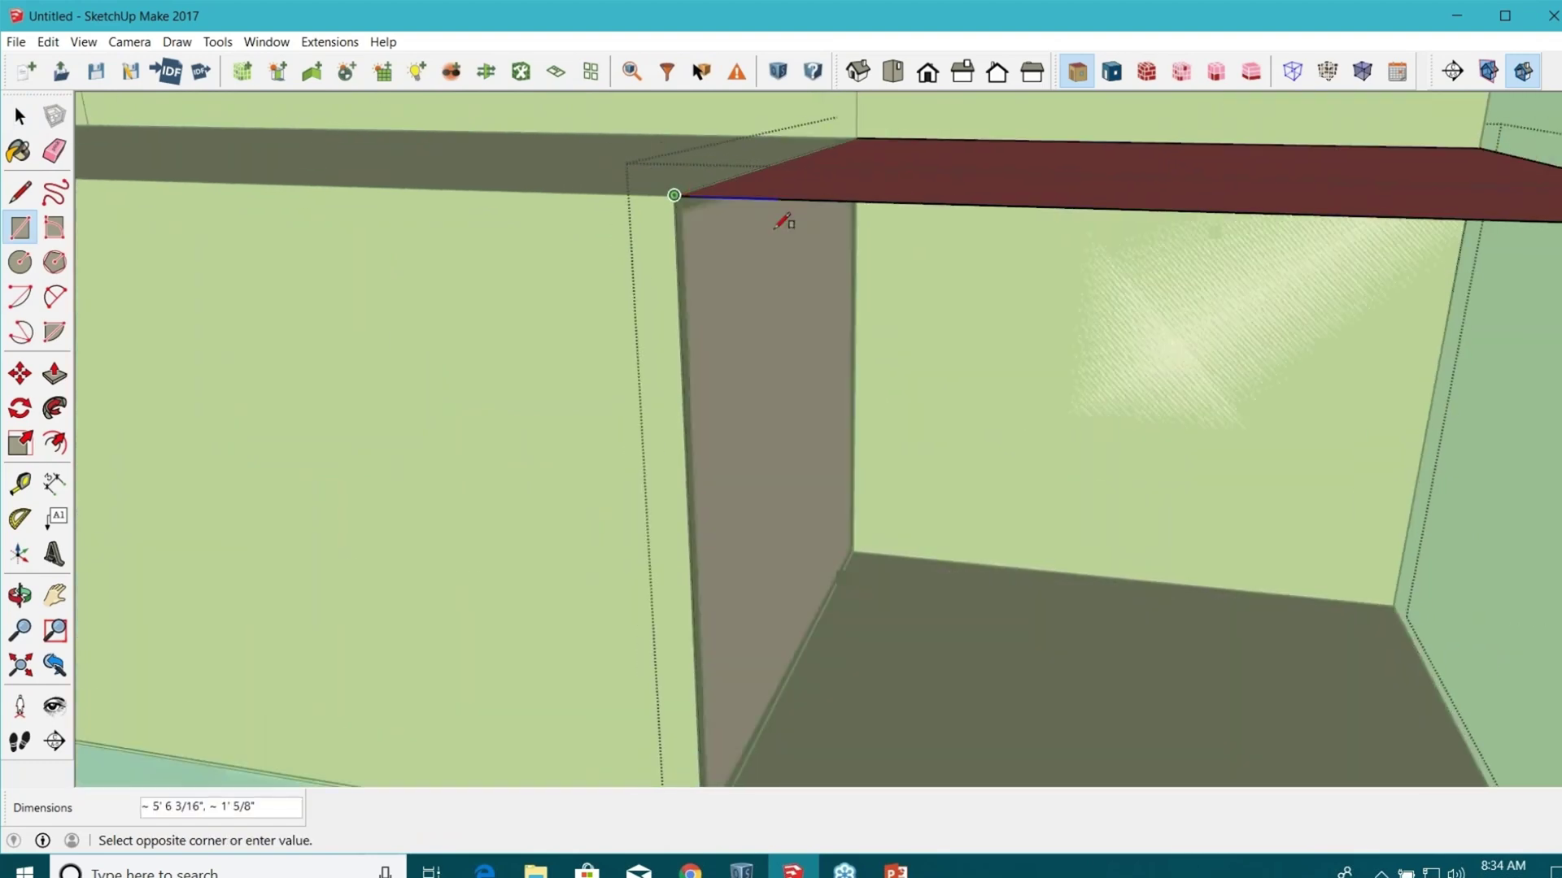
click(1304, 697)
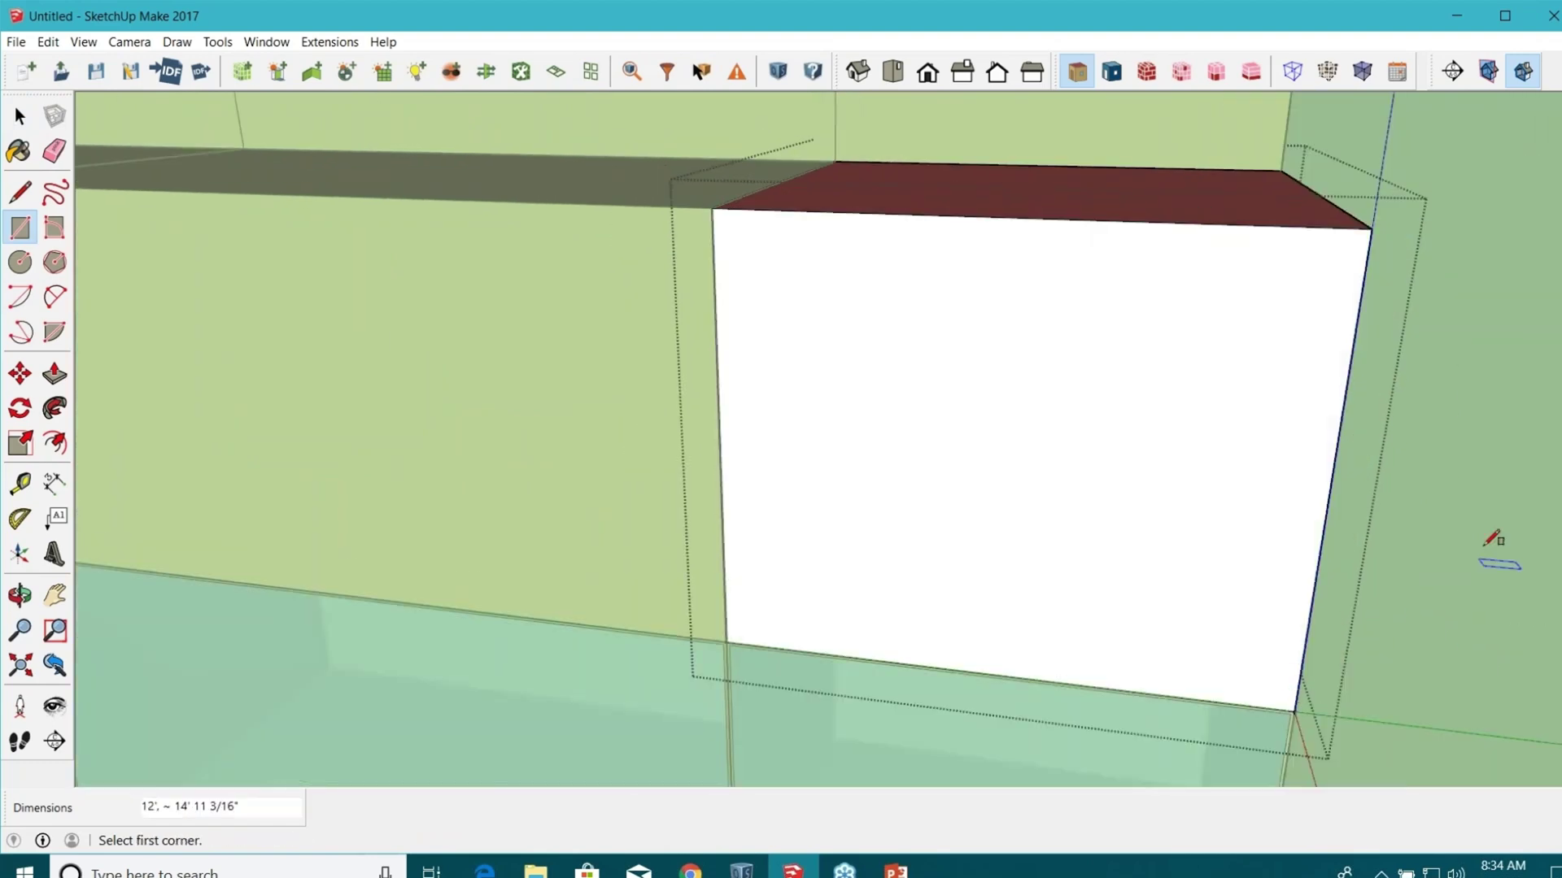
middle_drag(1499, 540, 823, 439)
scroll(359, 335, down, 3)
click(24, 122)
click(33, 130)
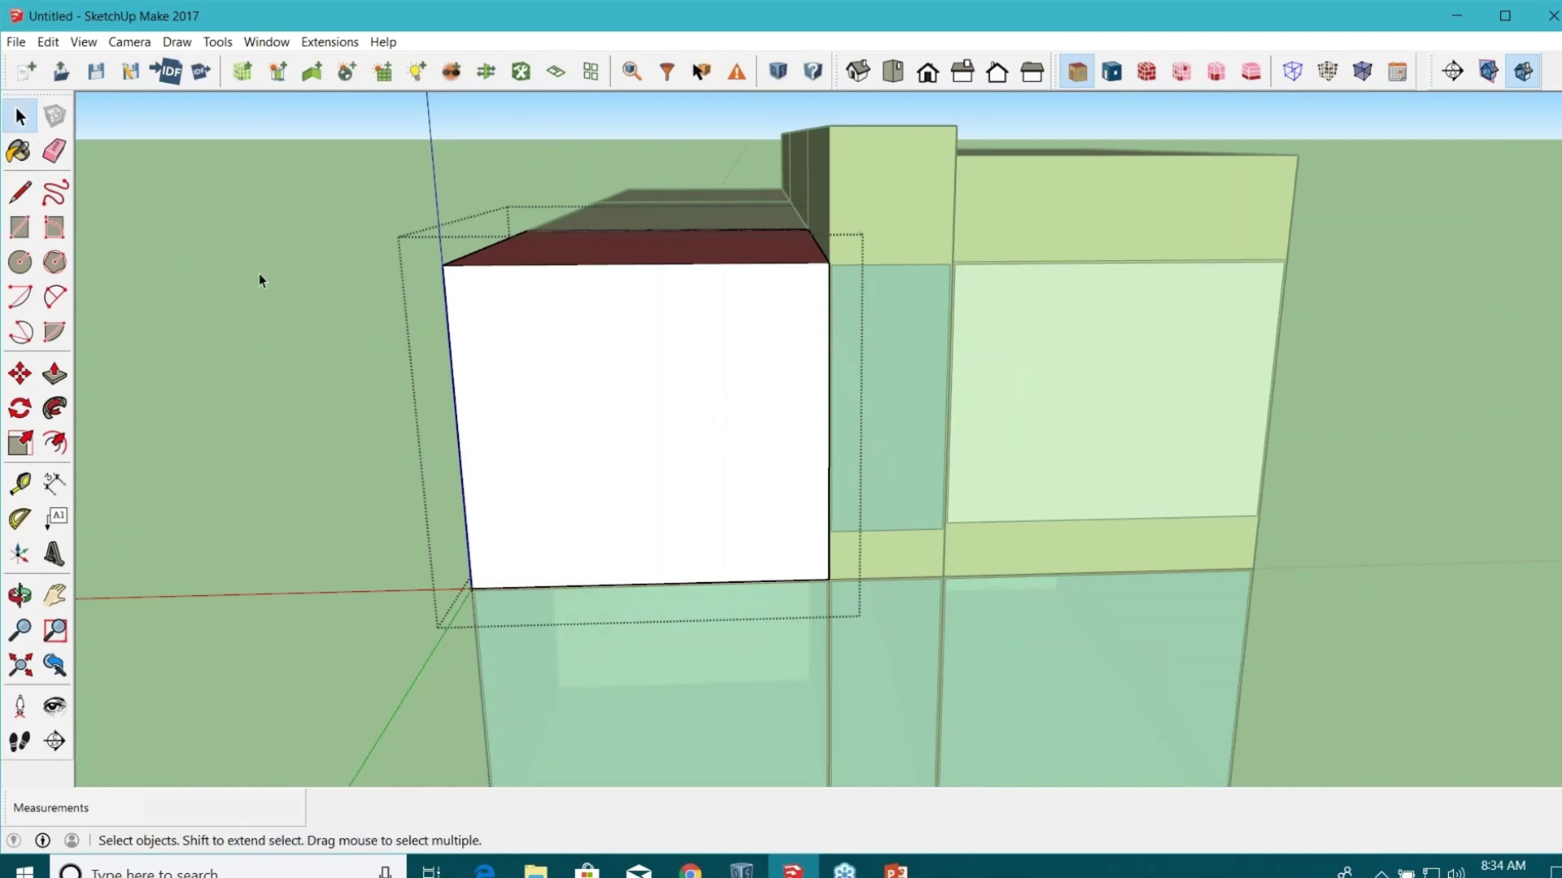
Open the taller upper-floor corner space beyond the glazed strip and extend the white face on its short facade down to the floor.
click(259, 275)
middle_drag(282, 352, 708, 498)
click(838, 379)
double_click(676, 510)
click(665, 513)
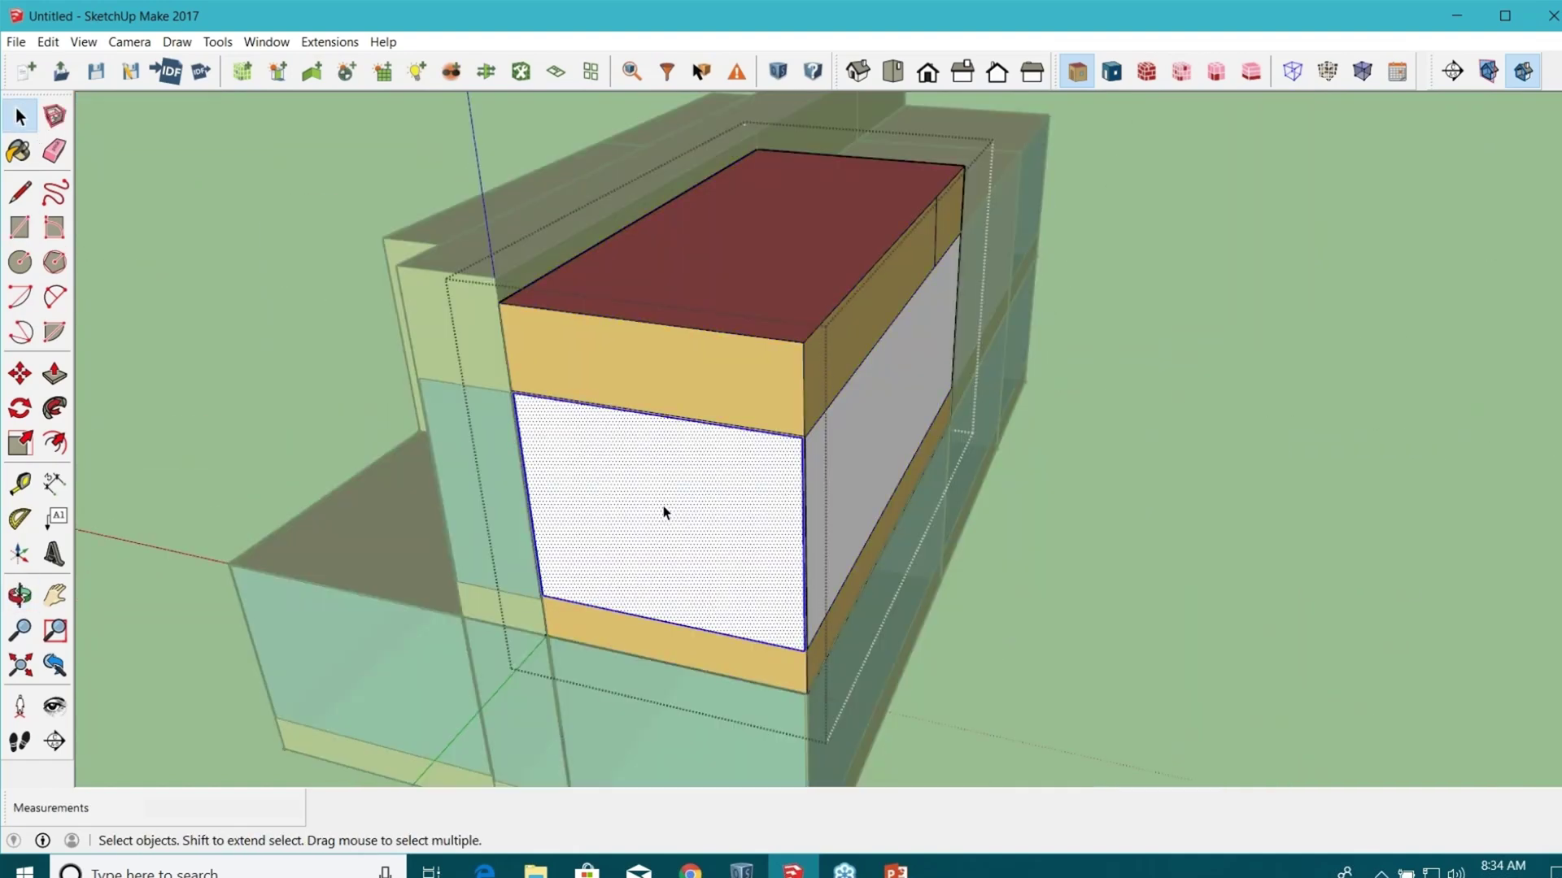
key(Escape)
middle_drag(893, 513, 688, 385)
key(r)
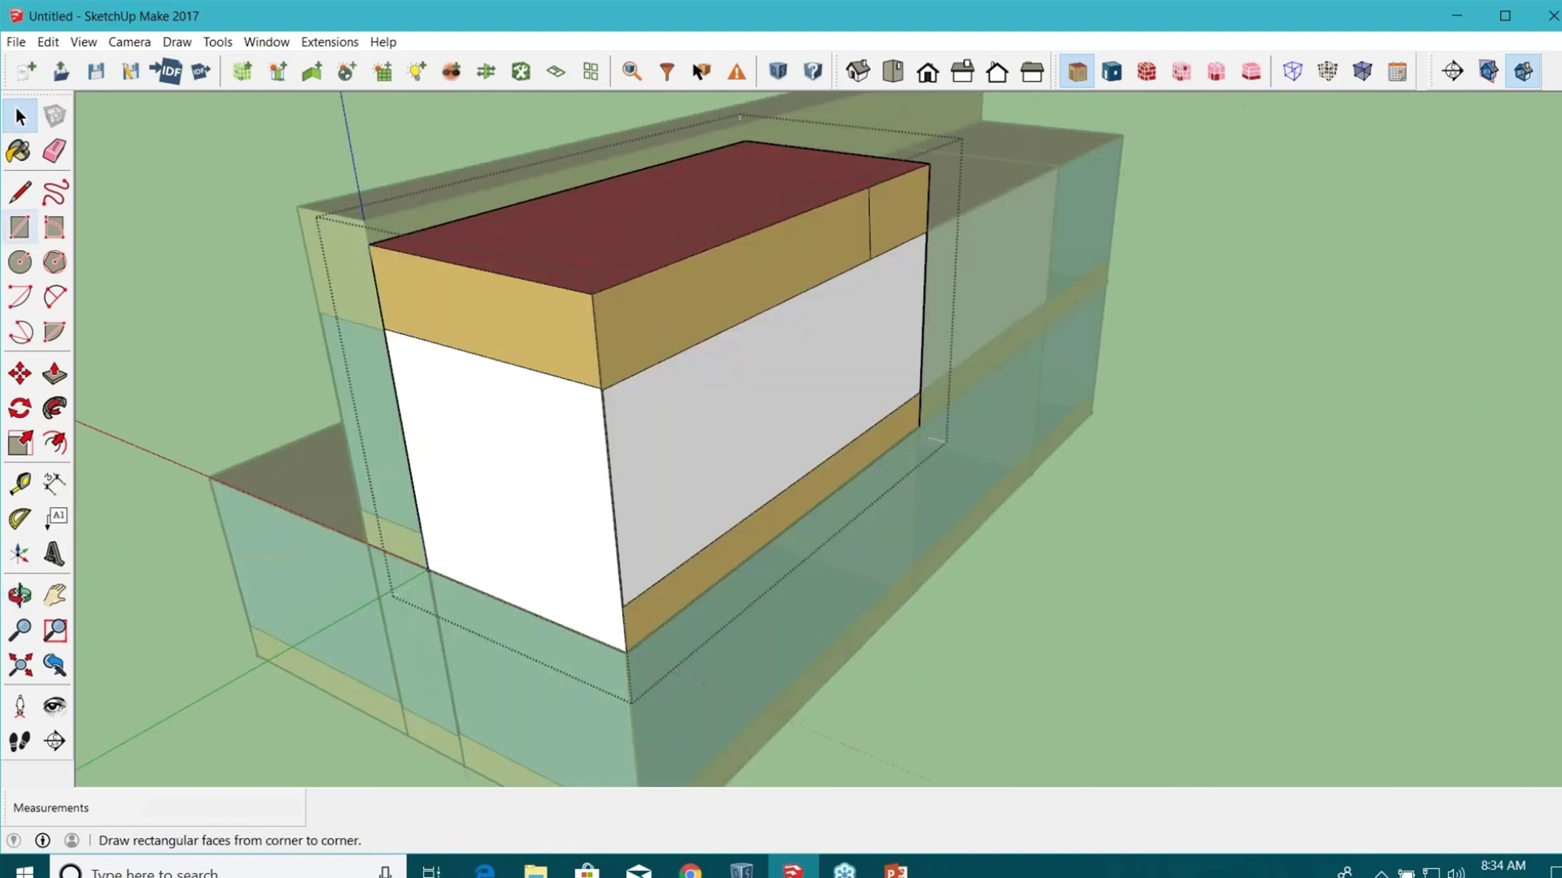
Exit the taller upper-floor corner space, delete the entire space, and dismiss the plug-in error and the Ruby Console.
click(236, 248)
click(657, 278)
key(Delete)
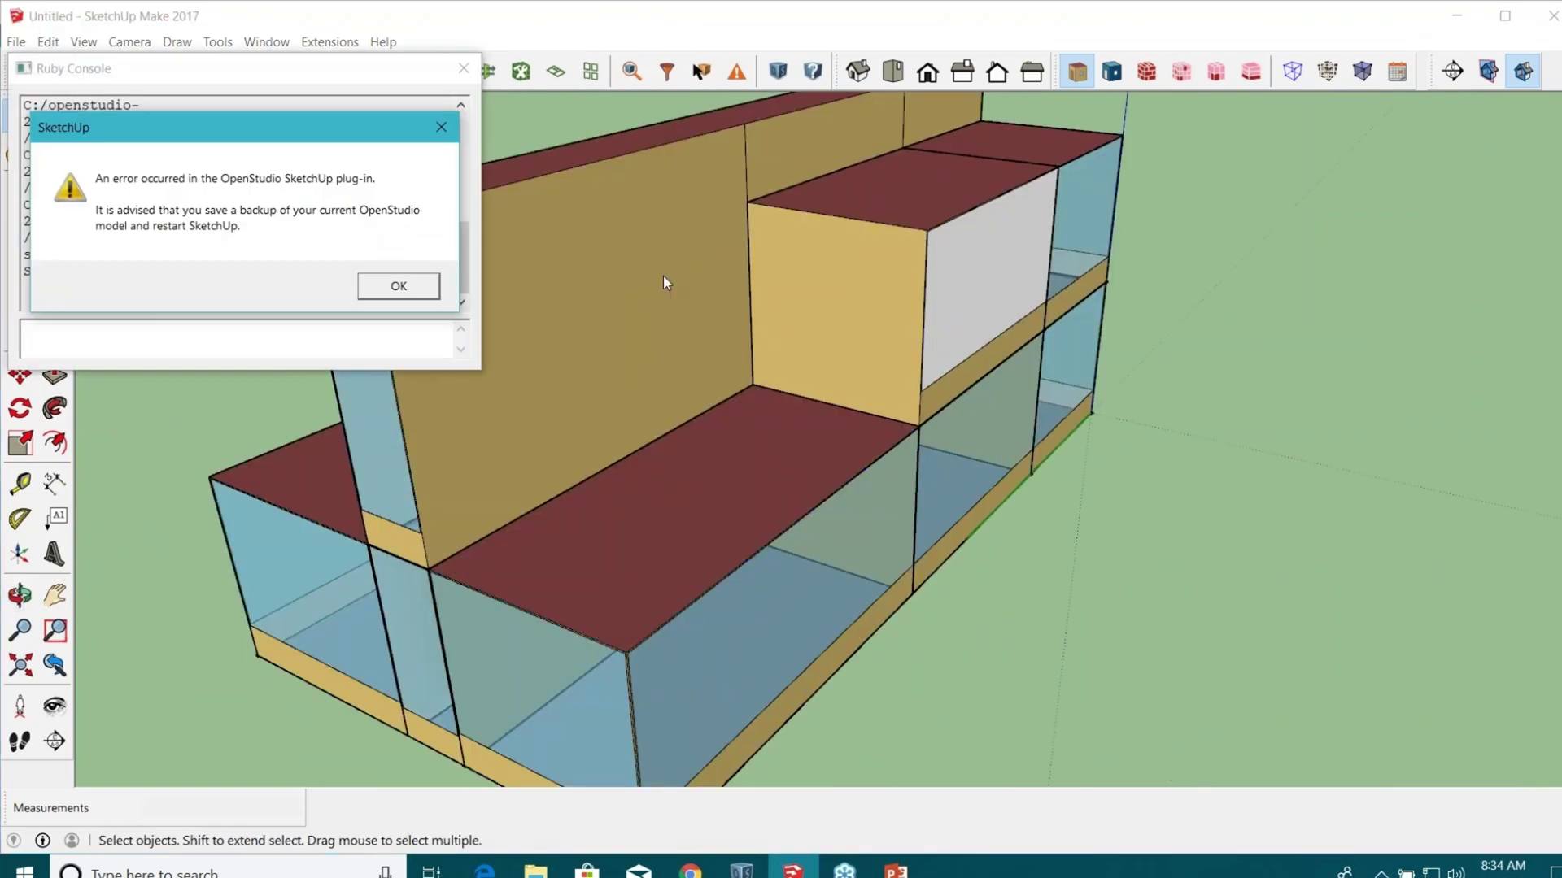
click(441, 127)
click(464, 68)
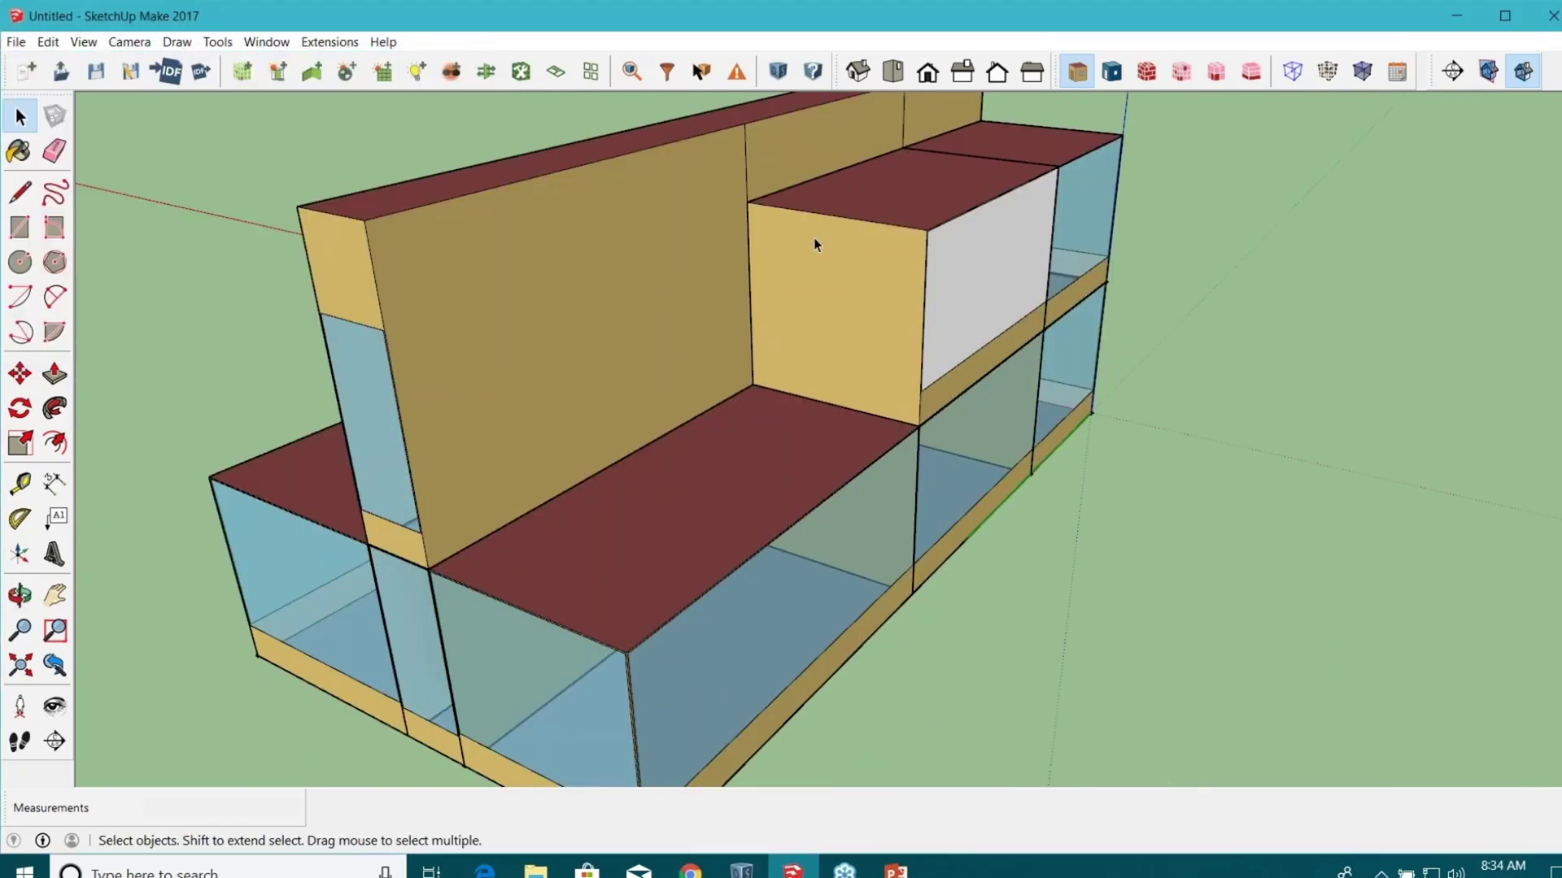
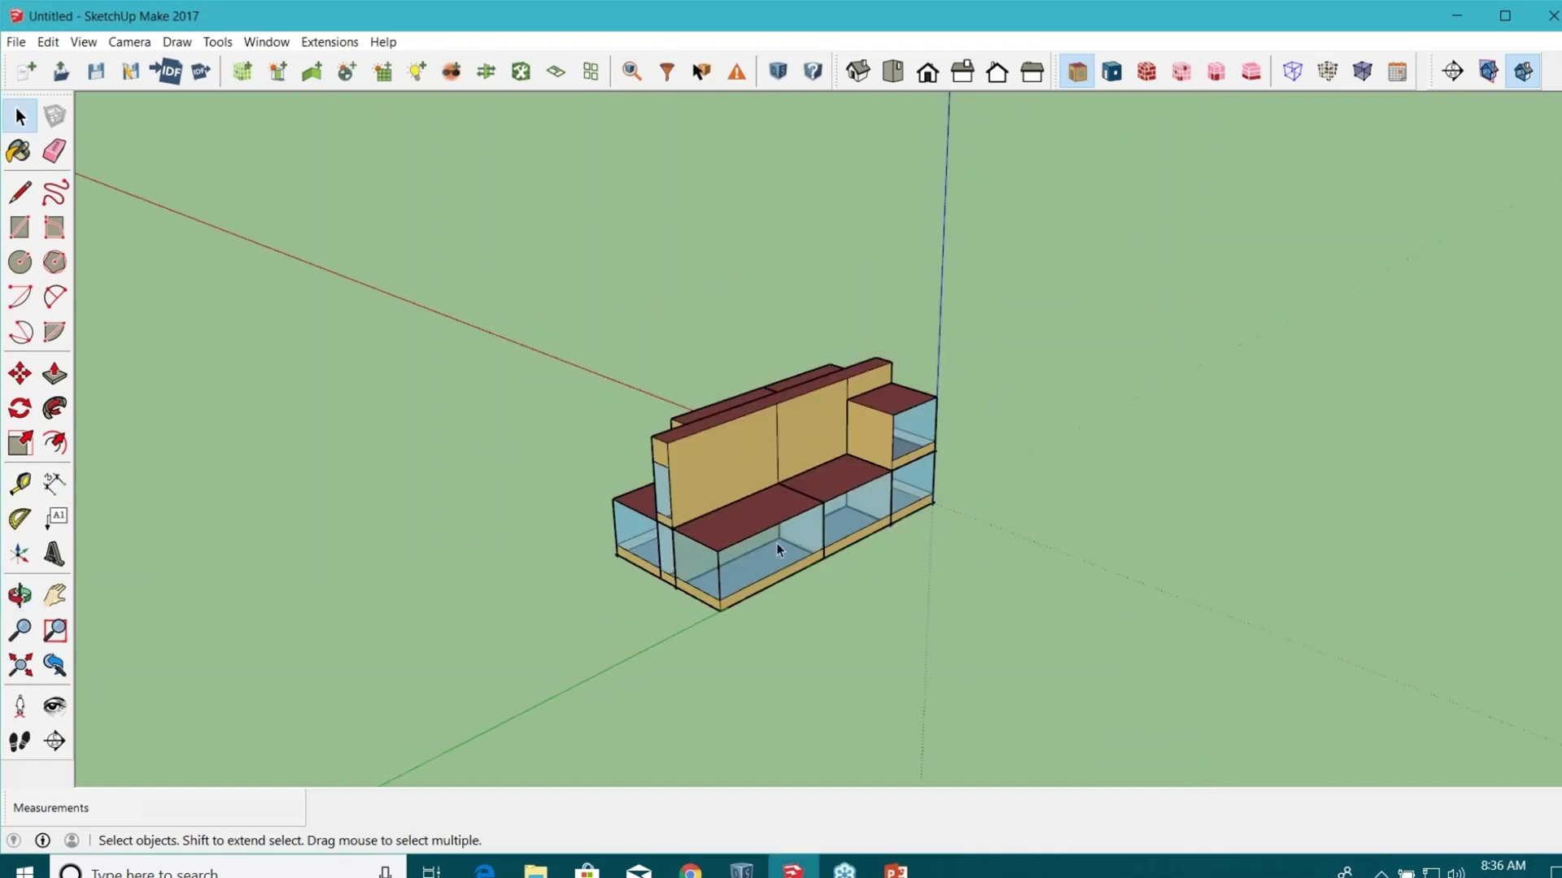
scroll(776, 544, up, 3)
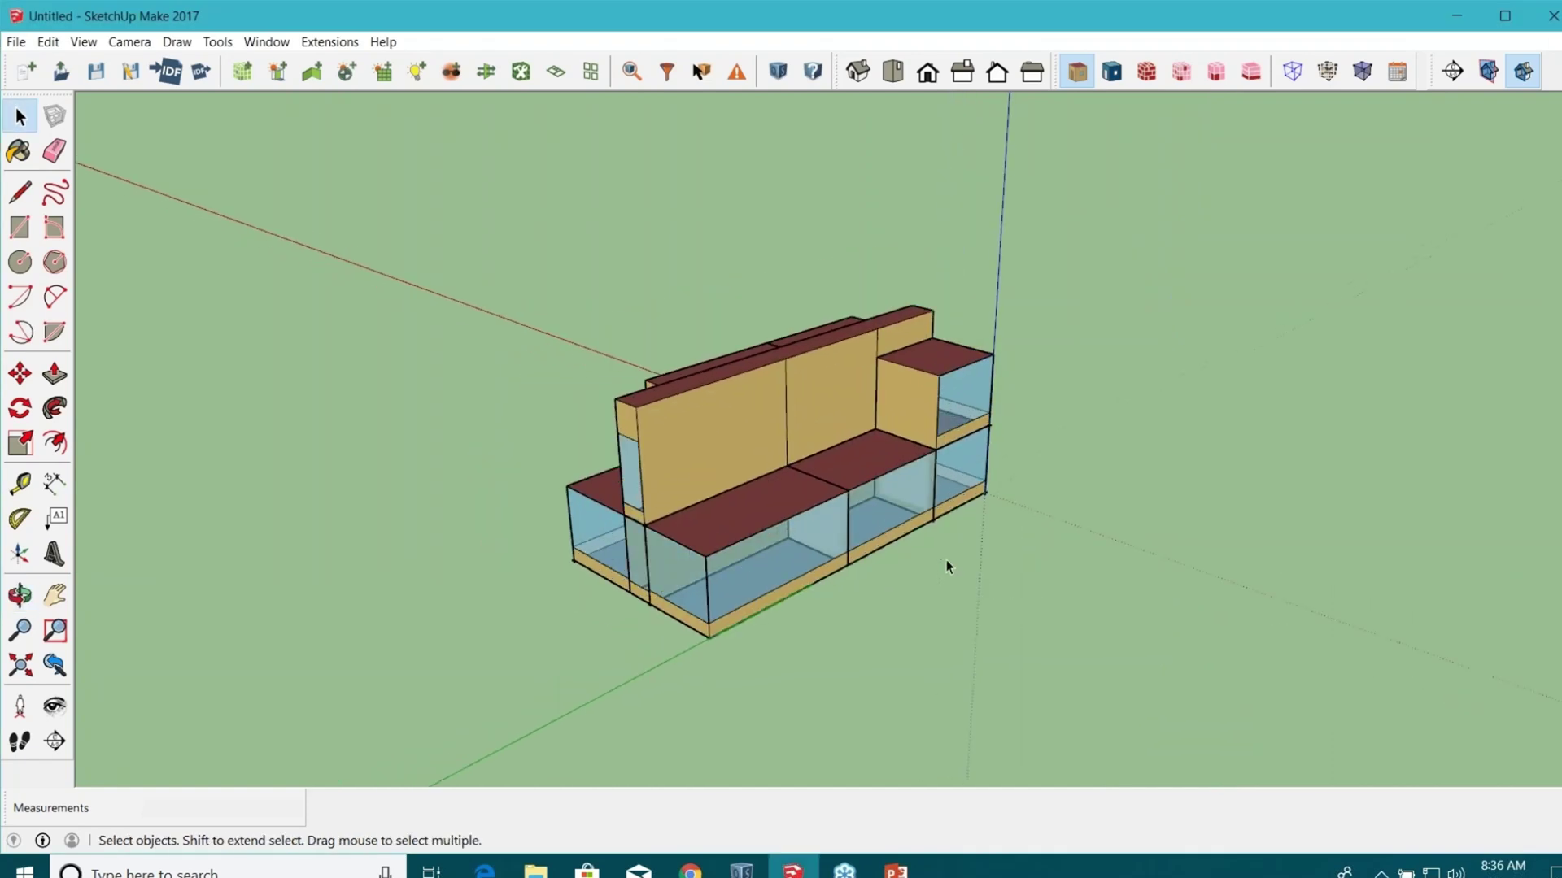
middle_drag(700, 448, 781, 496)
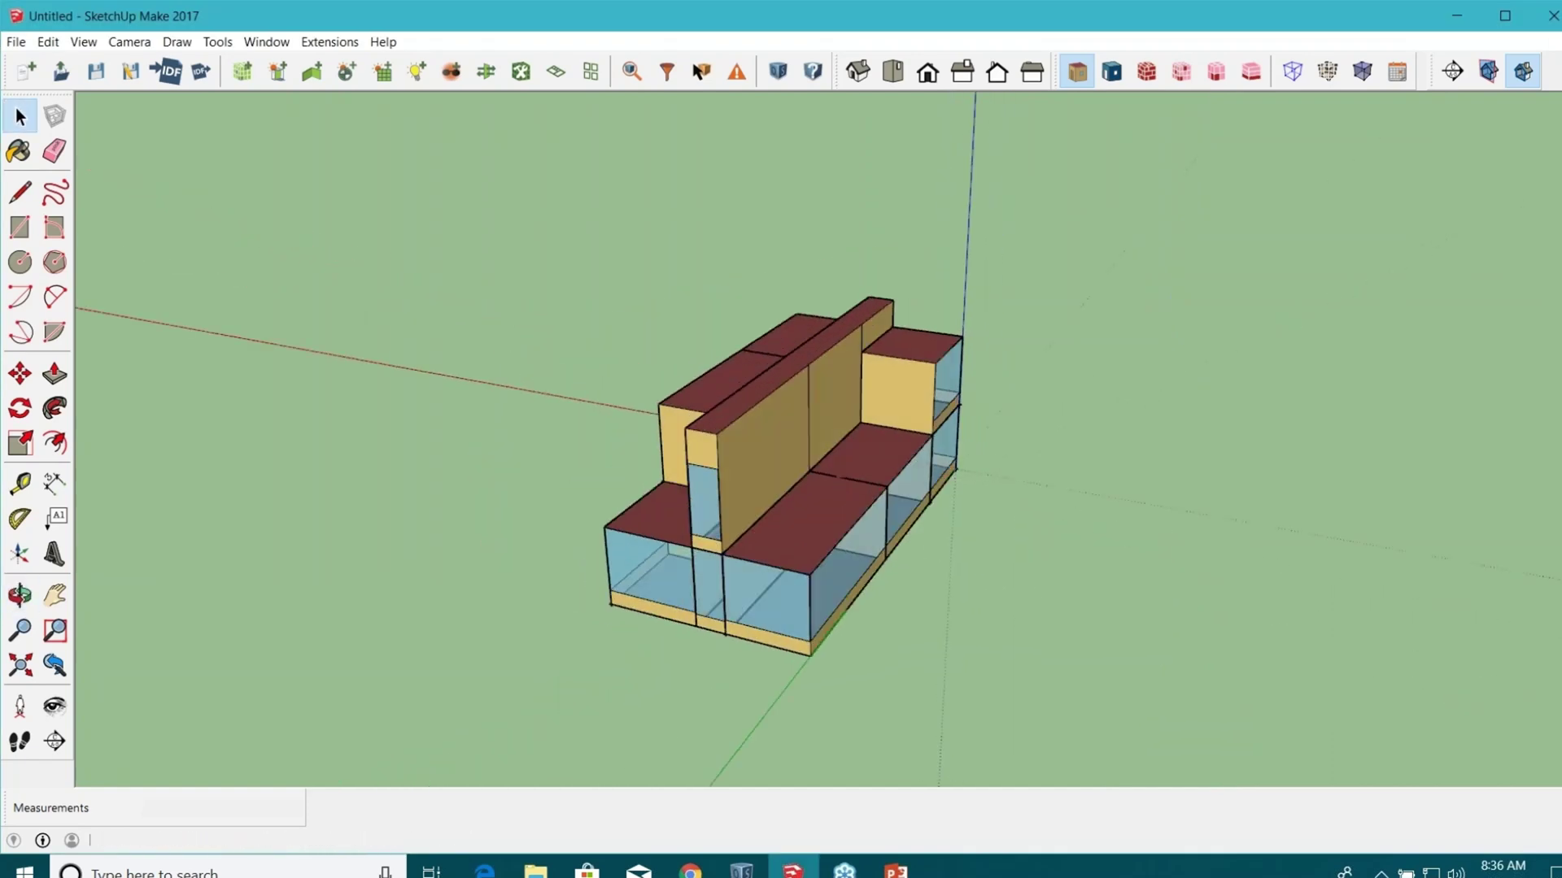
click(837, 550)
middle_drag(923, 533, 778, 527)
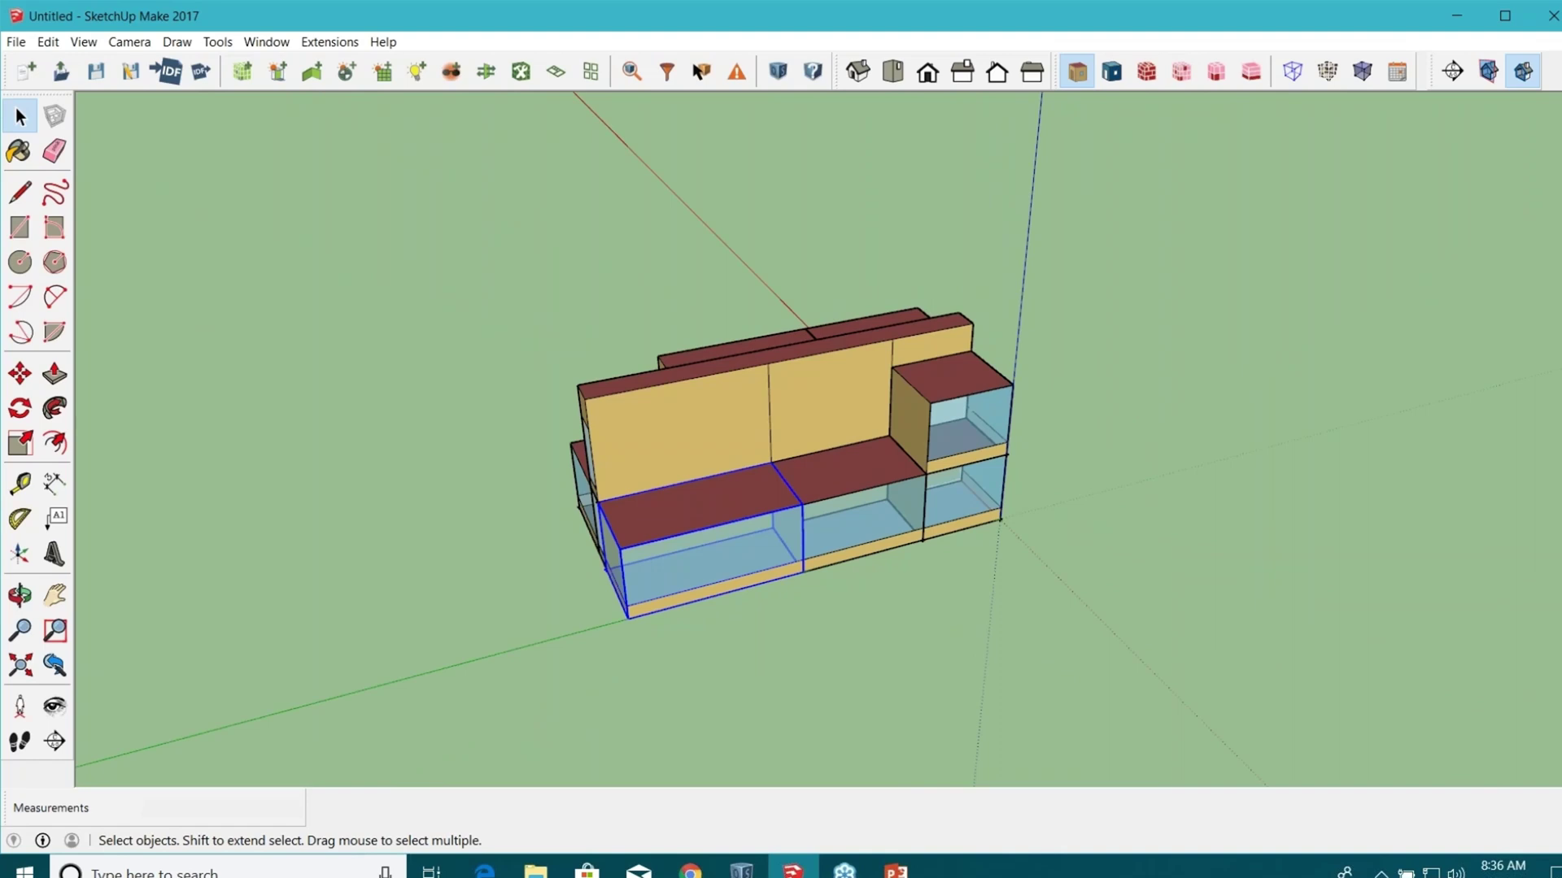
shift+click(778, 527)
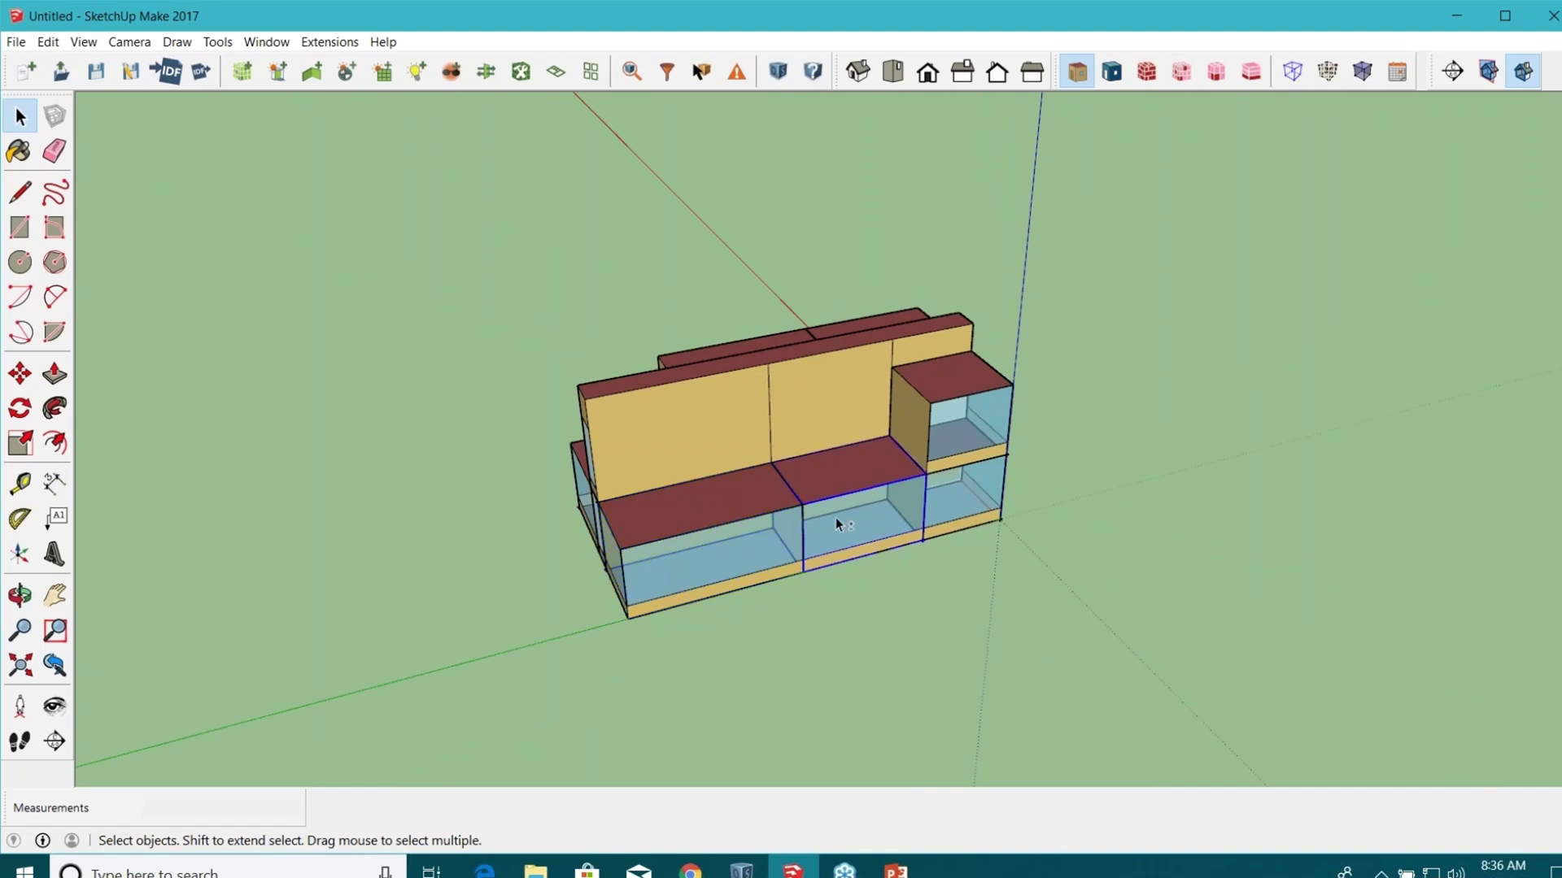
shift+click(962, 453)
click(553, 70)
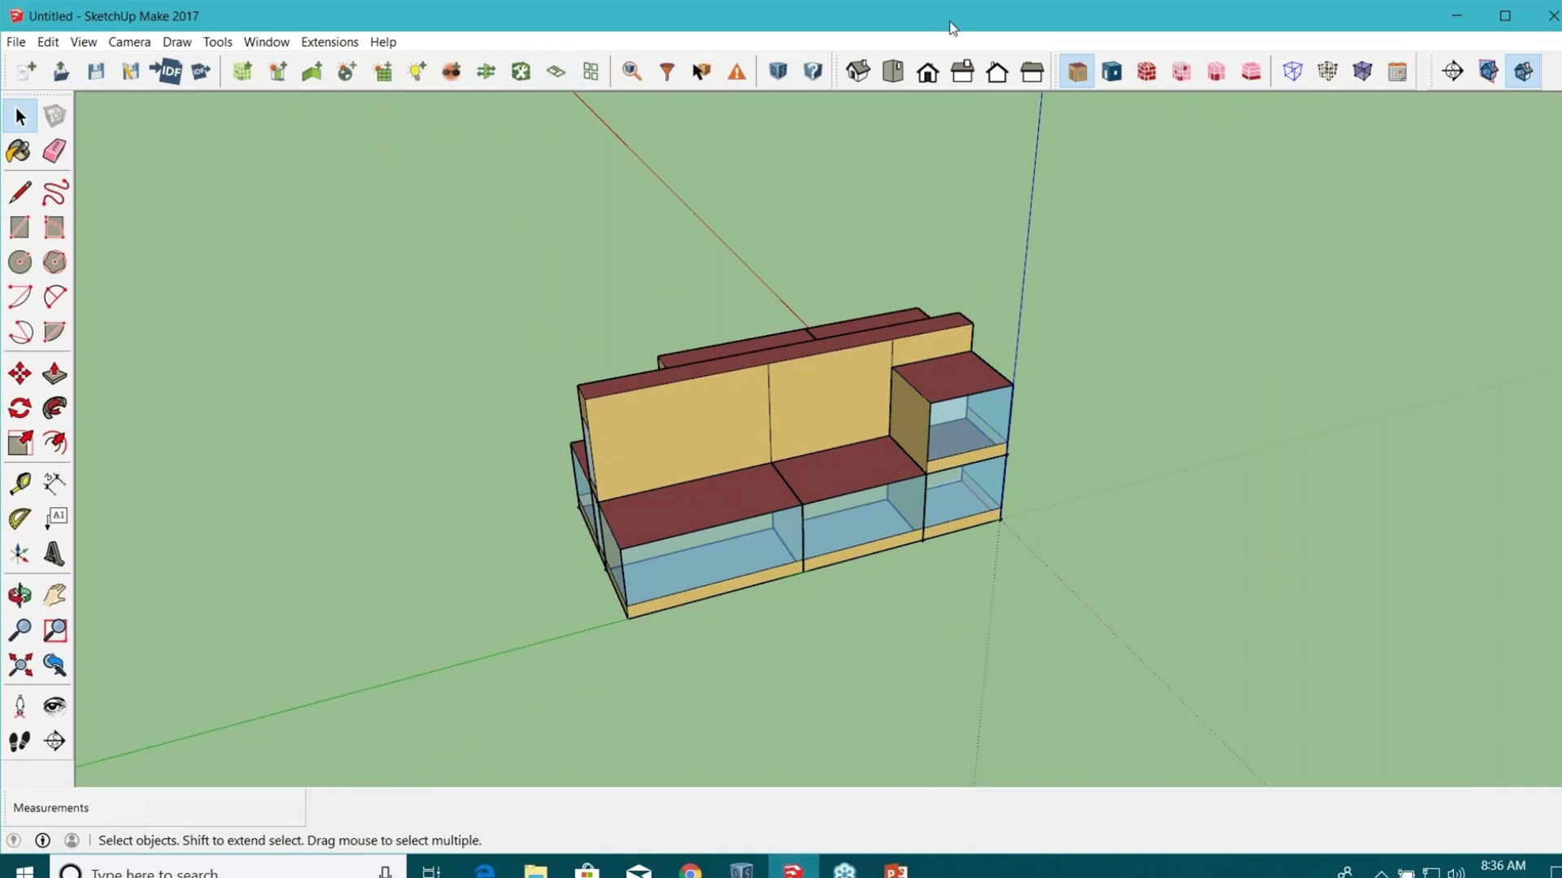
drag(948, 20, 872, 160)
double_click(872, 159)
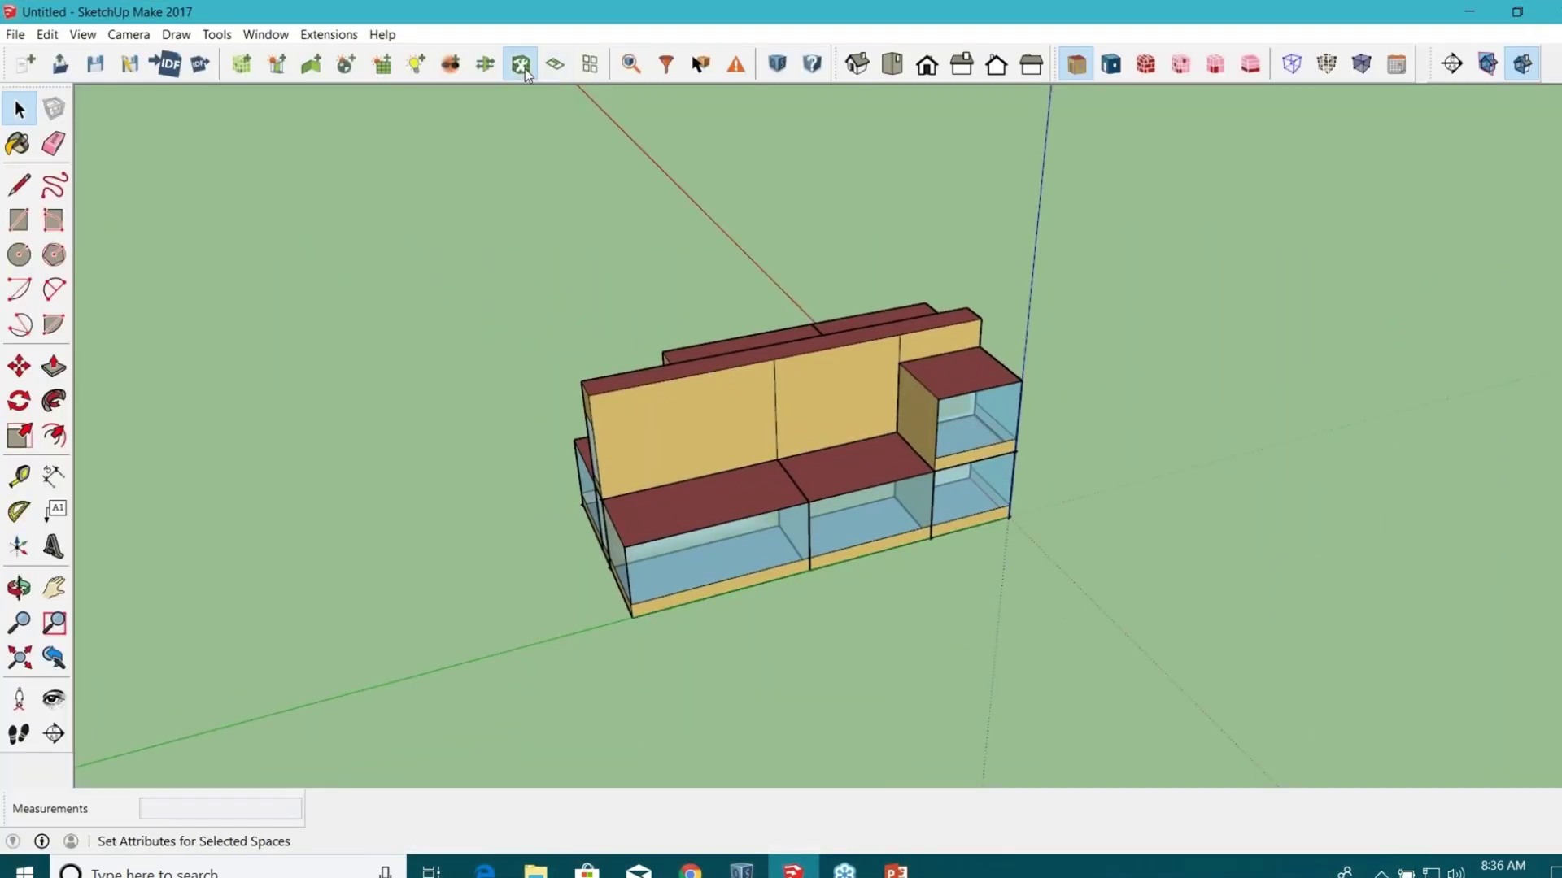
Try to assign the 90.1-2010 - Office - OpenOffice space type, ideal air loads and the matching OpenOffice thermostat through the space attributes.
click(521, 64)
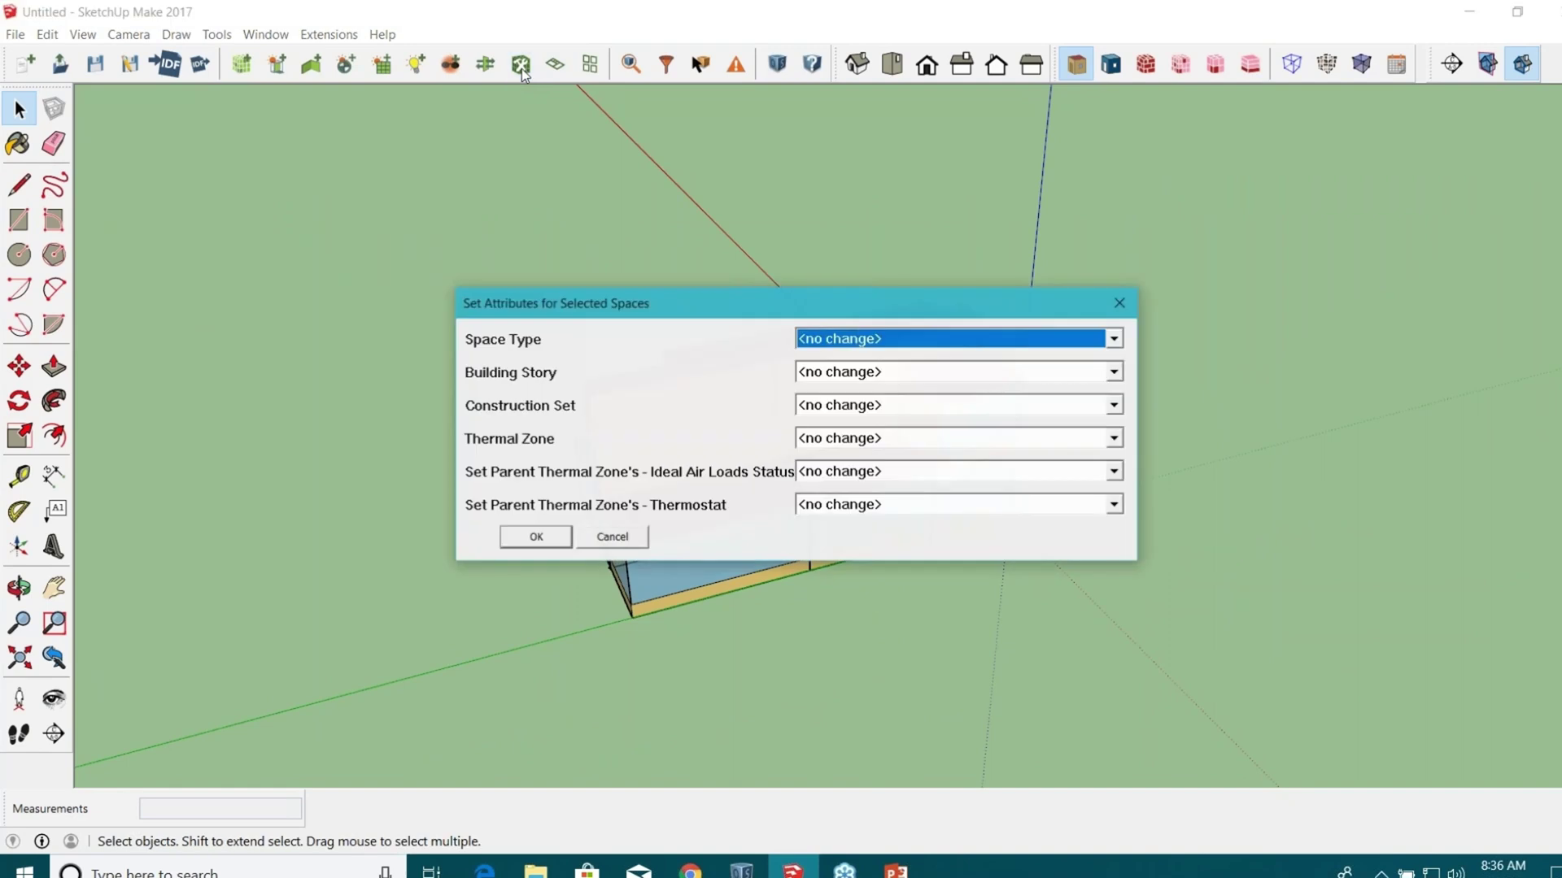
click(905, 345)
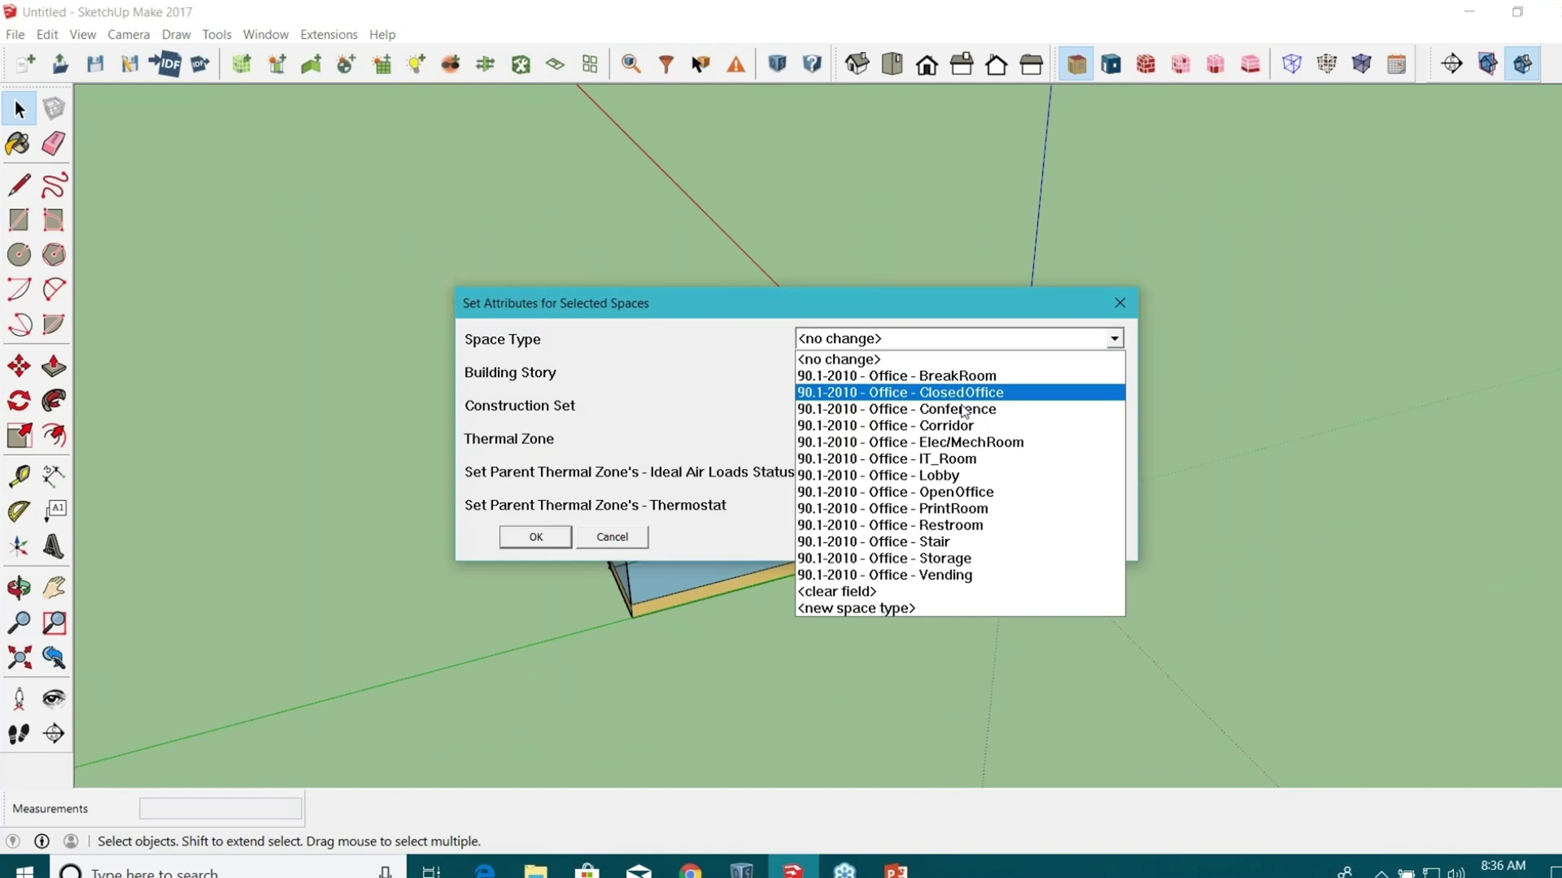
click(956, 494)
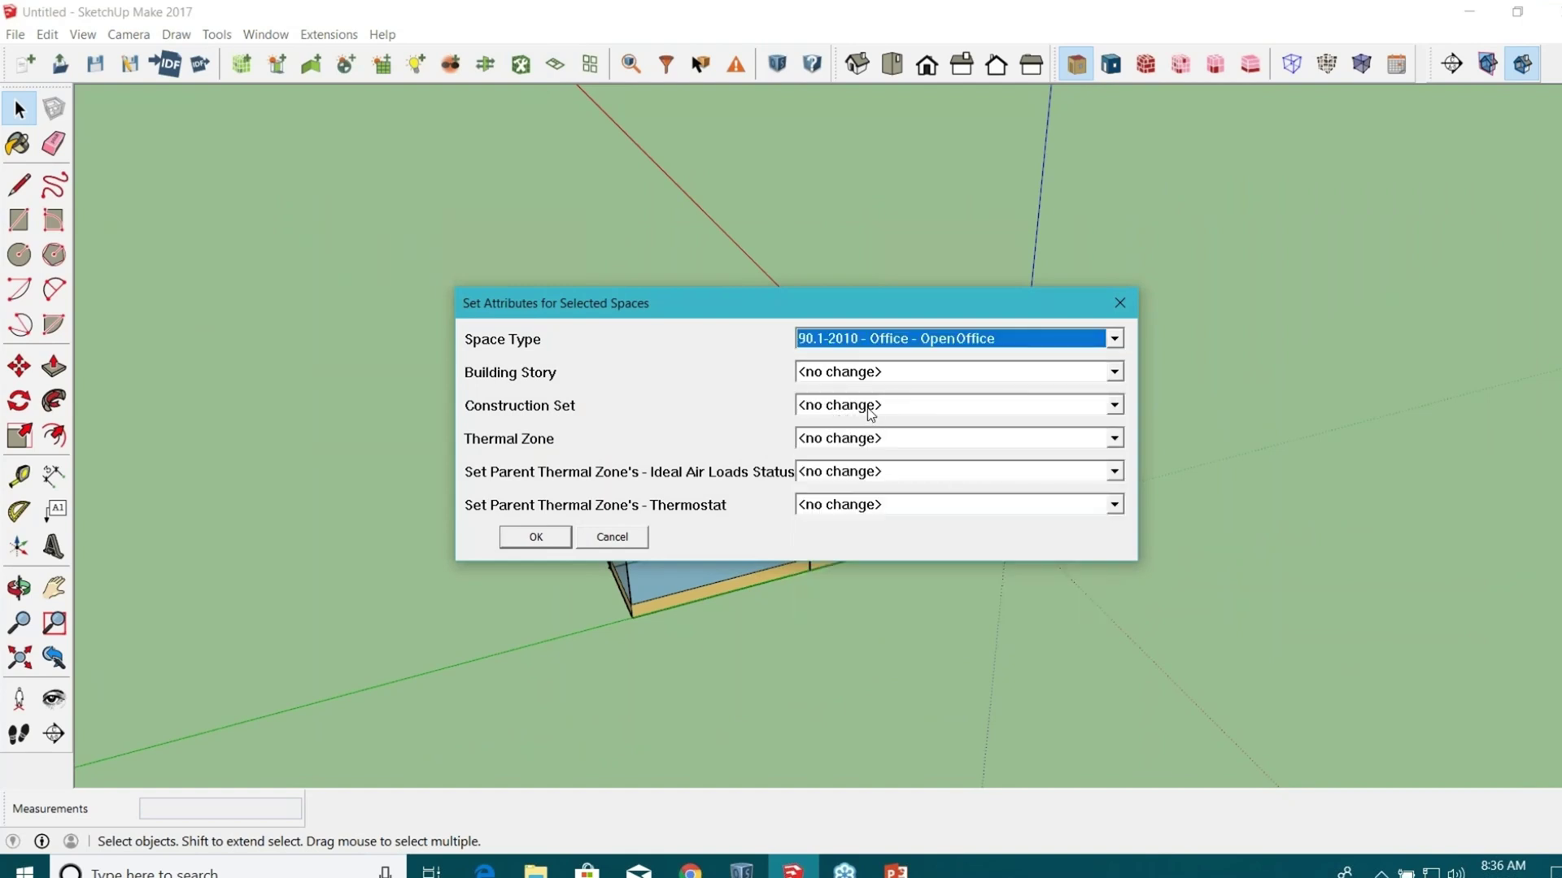
click(860, 476)
click(832, 514)
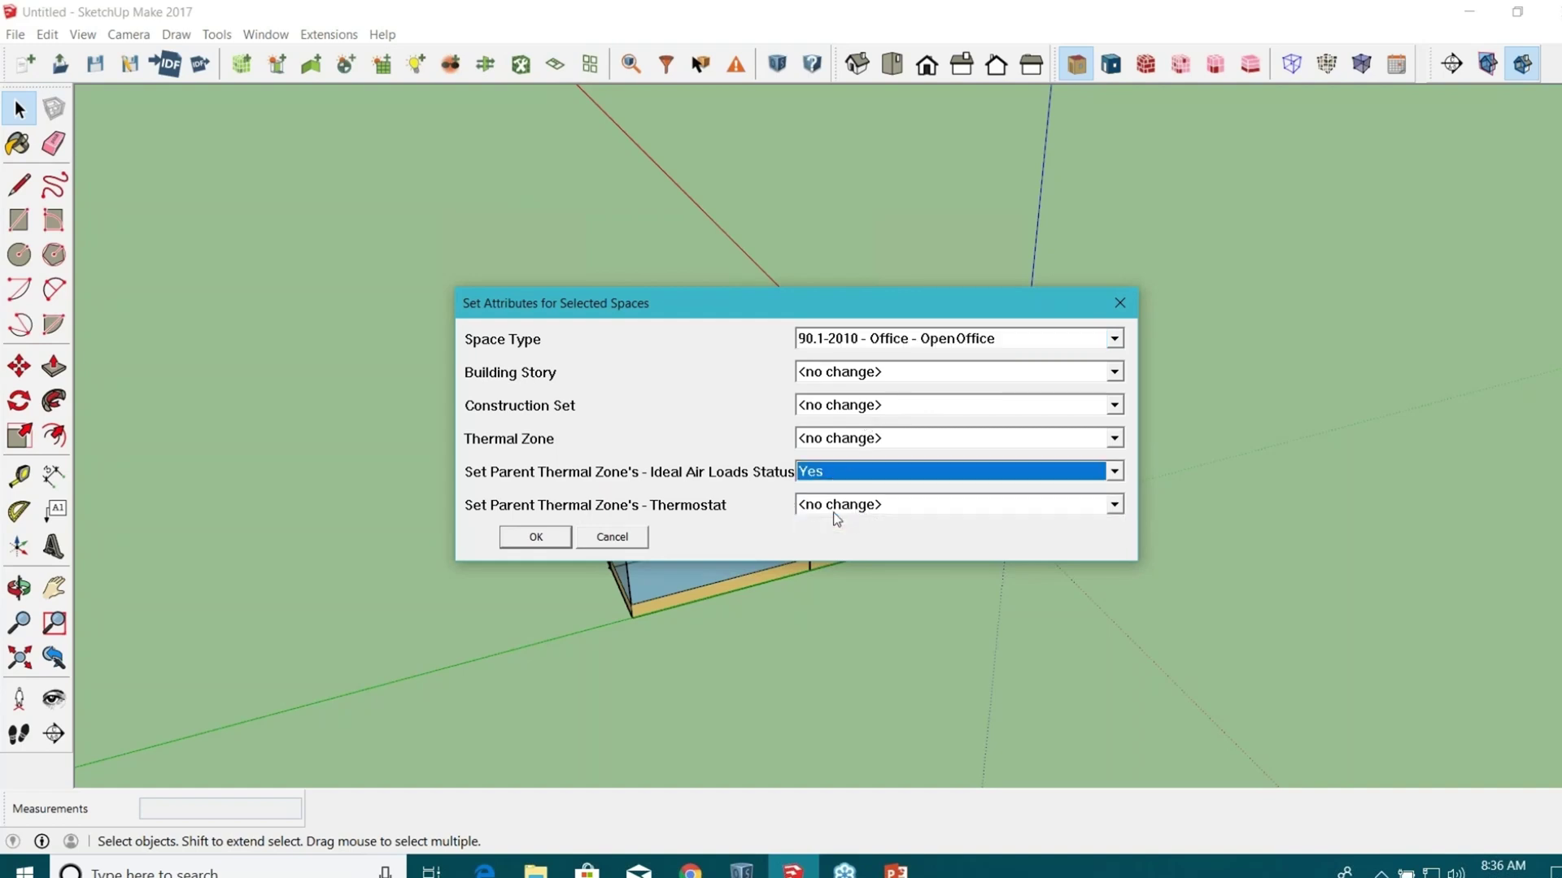
click(839, 506)
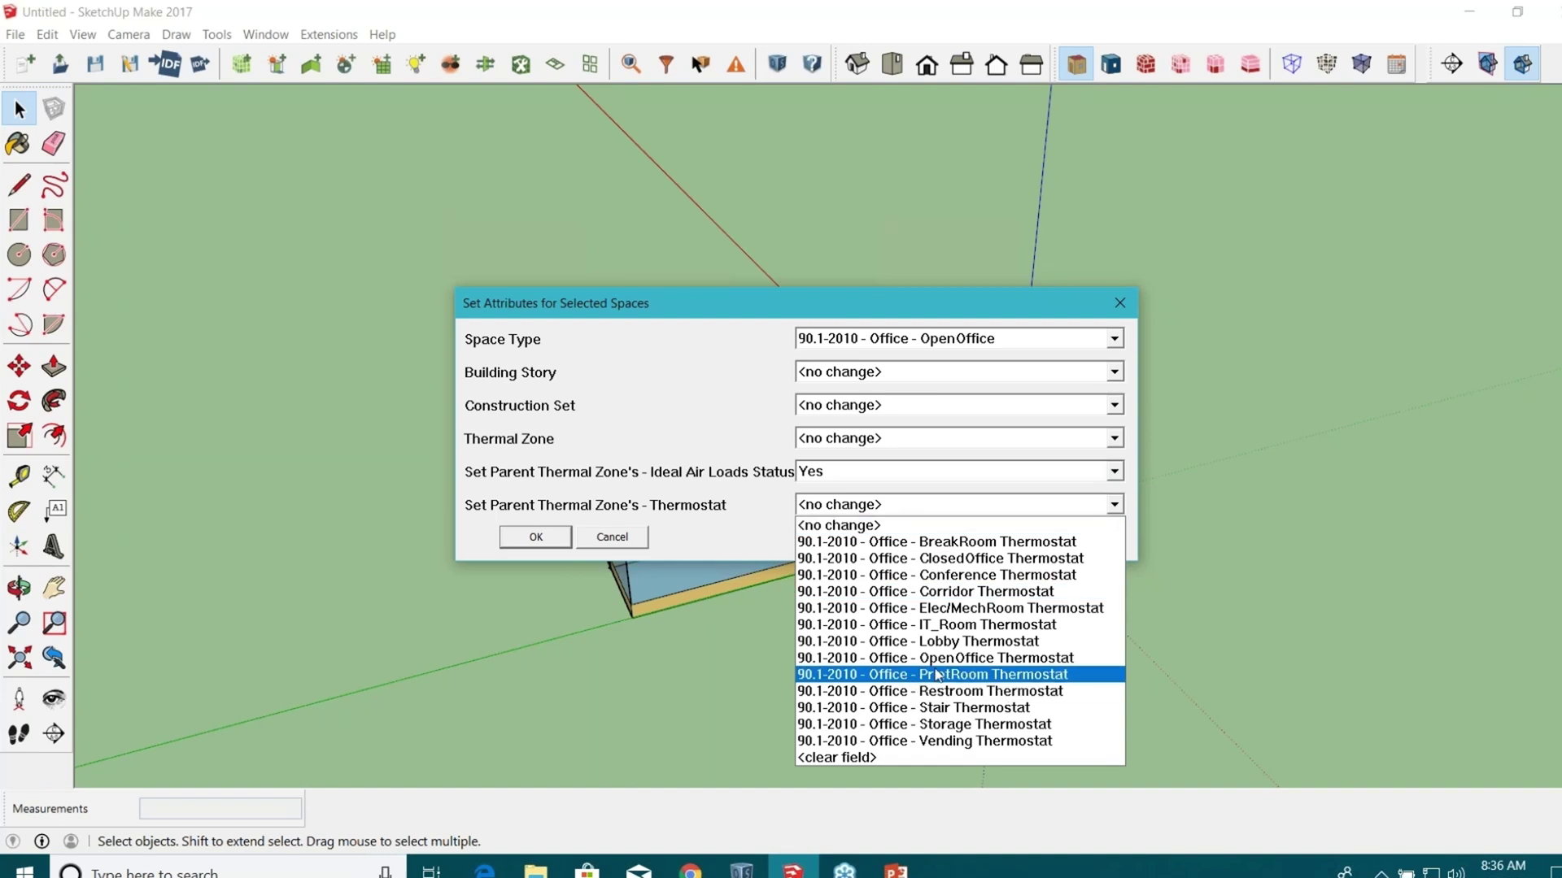
click(937, 660)
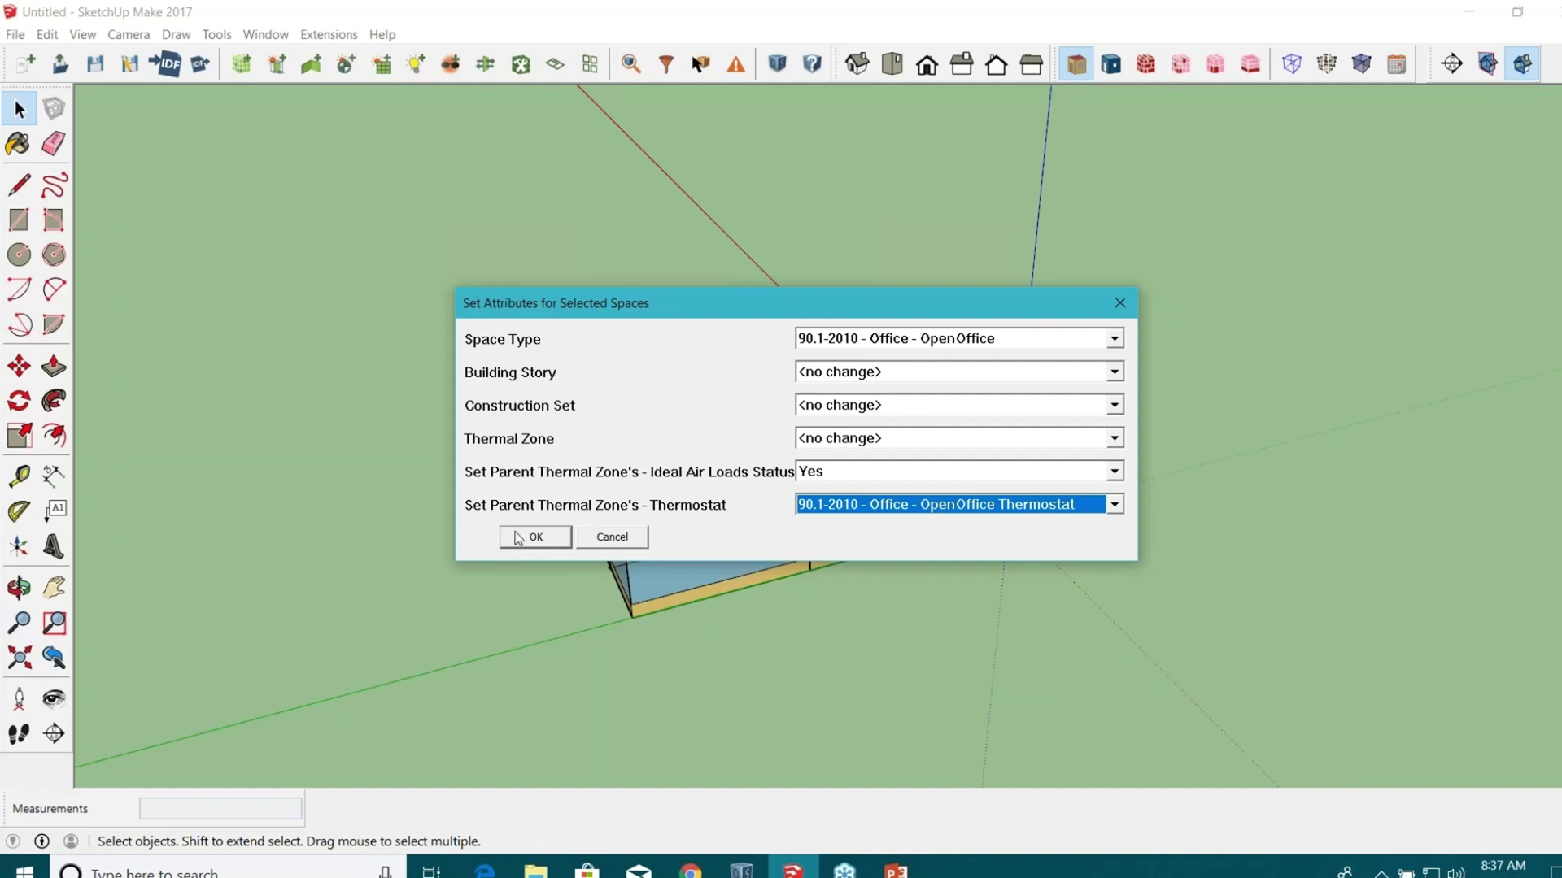
click(536, 547)
click(536, 541)
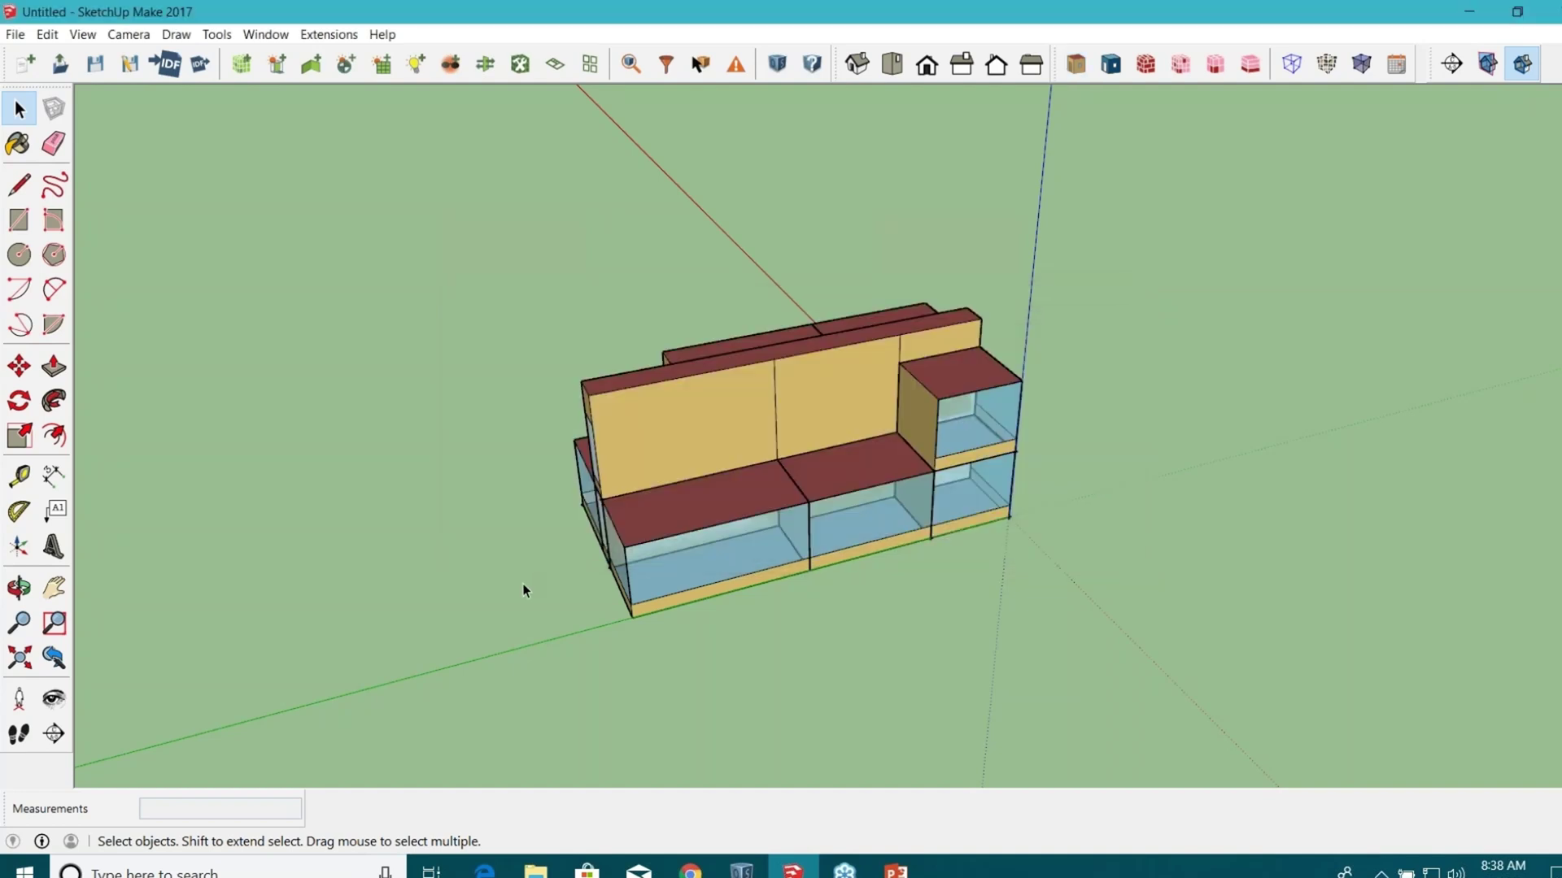
Select every space in the building and set their space type attribute to 90.1-2010 - Office - OpenOffice.
scroll(510, 593, down, 3)
middle_drag(509, 593, 844, 642)
scroll(843, 643, up, 4)
scroll(722, 381, down, 5)
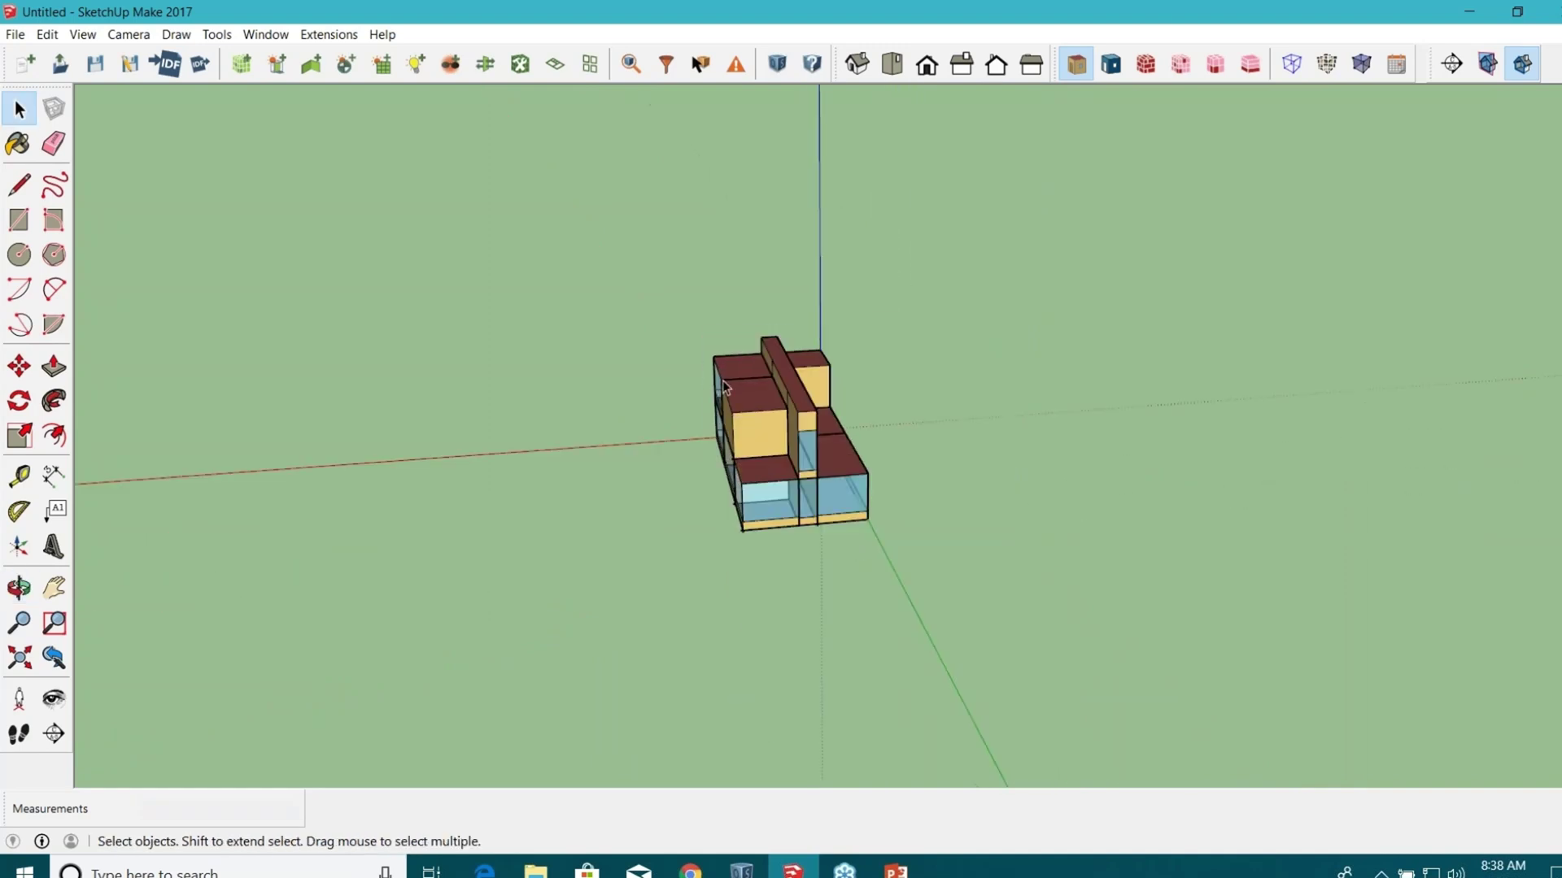
drag(953, 578, 478, 294)
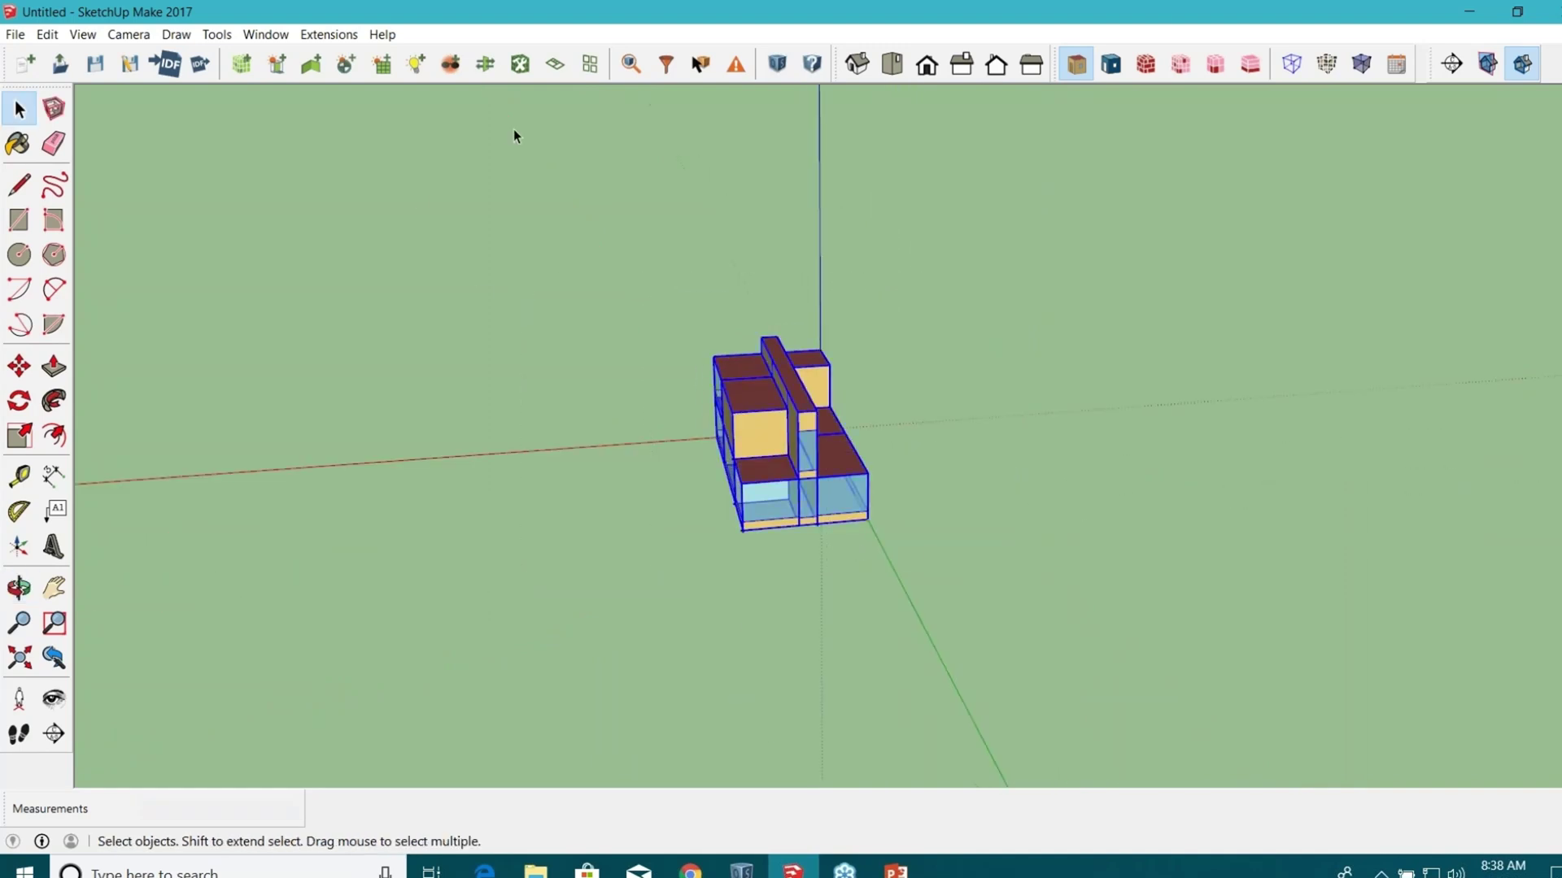
click(521, 63)
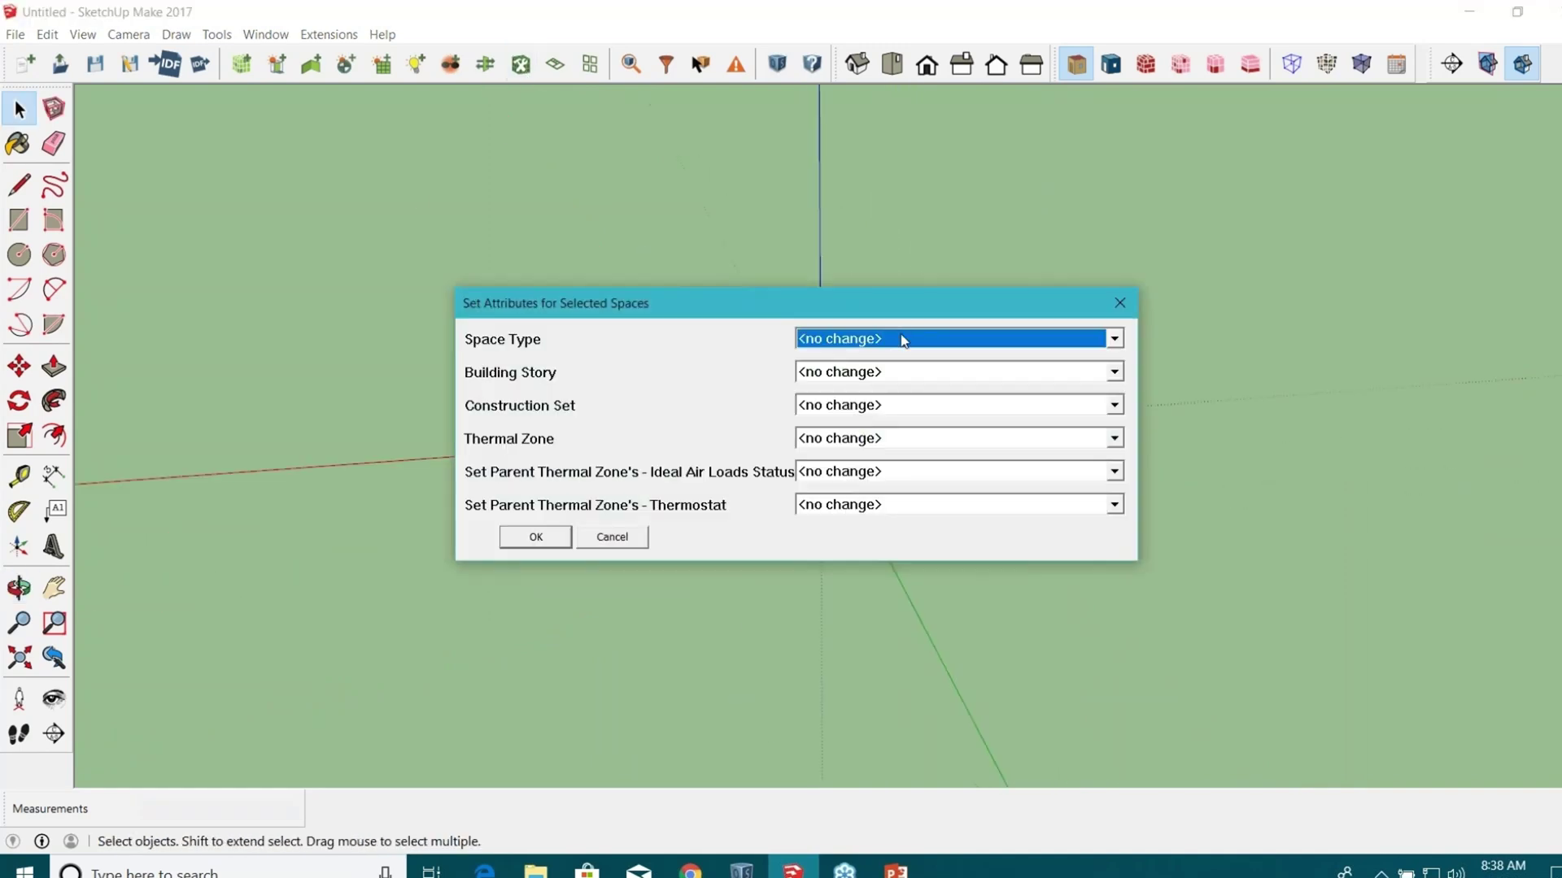
click(904, 345)
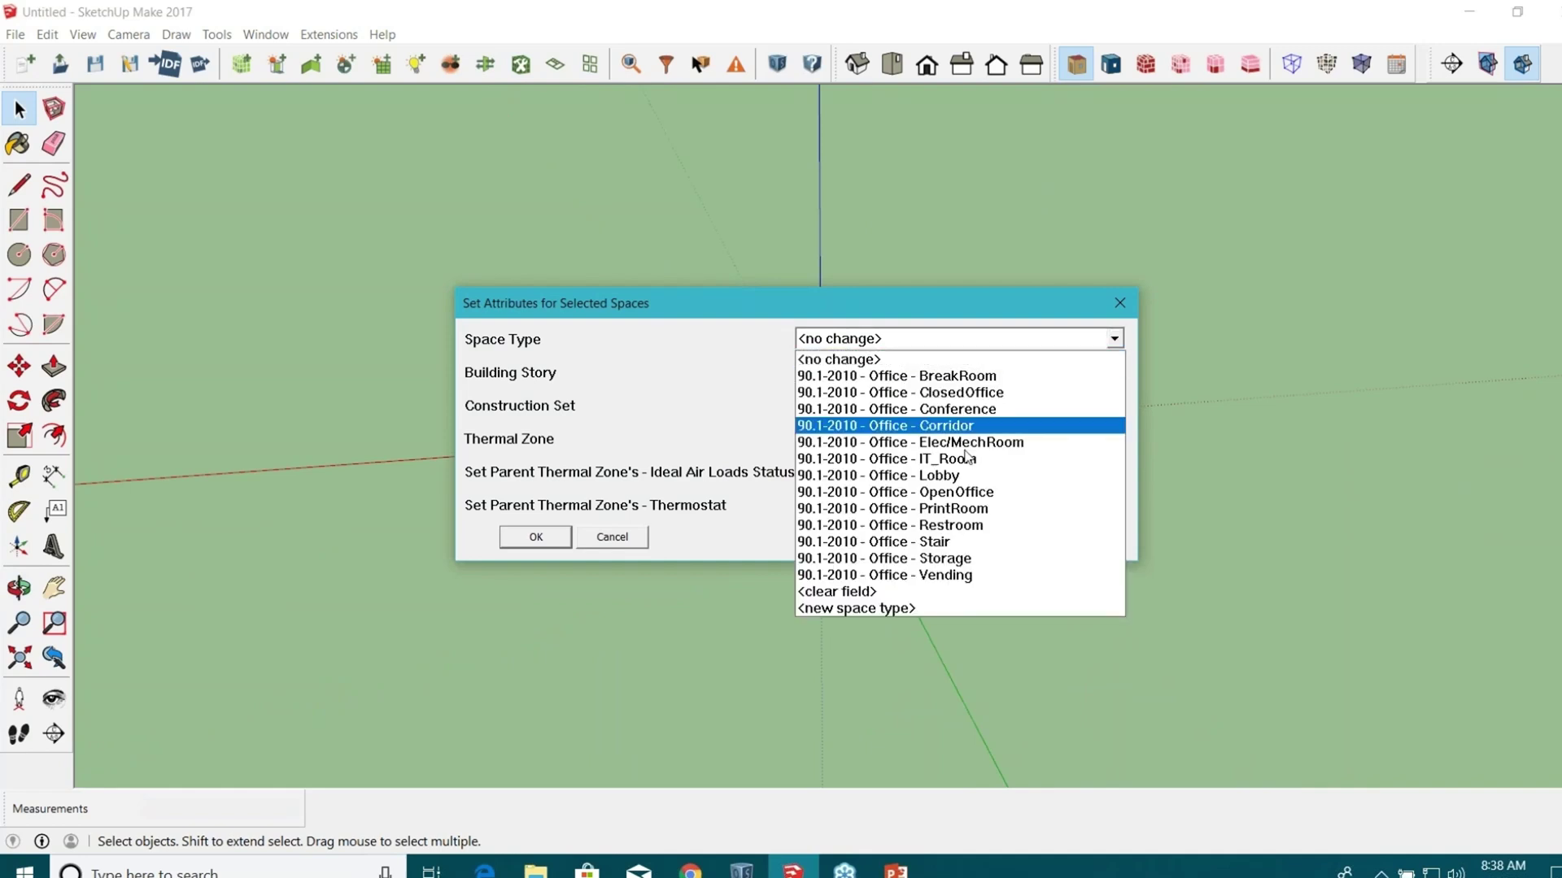
click(975, 495)
Set the selected spaces' ideal air loads status to Yes, assign the 90.1-2010 - Office - OpenOffice Thermostat, and apply the attributes.
click(895, 476)
click(889, 489)
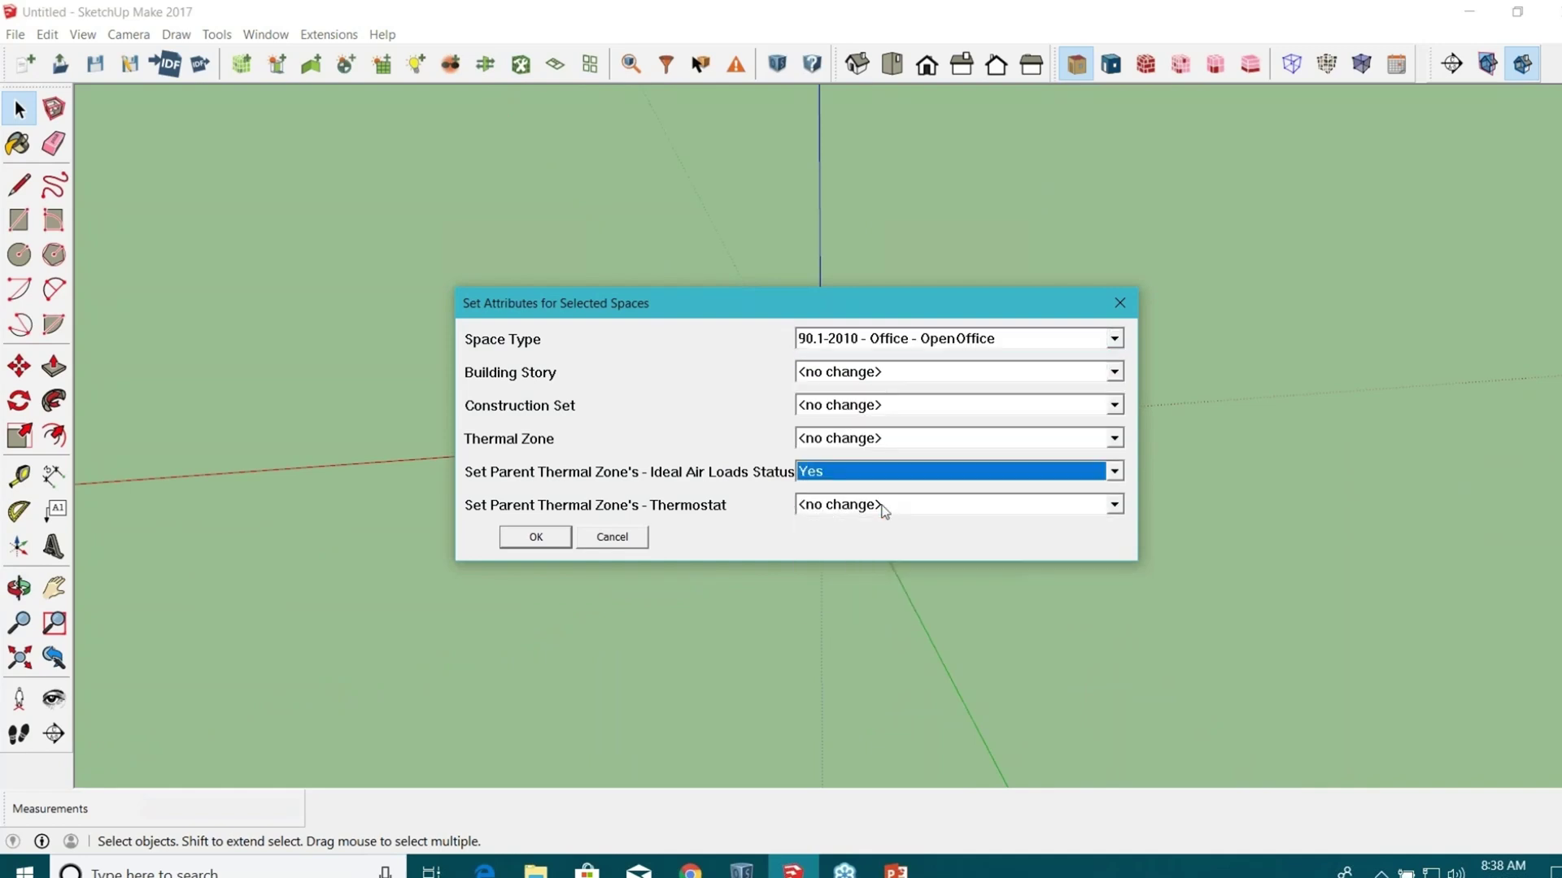
click(883, 506)
click(976, 659)
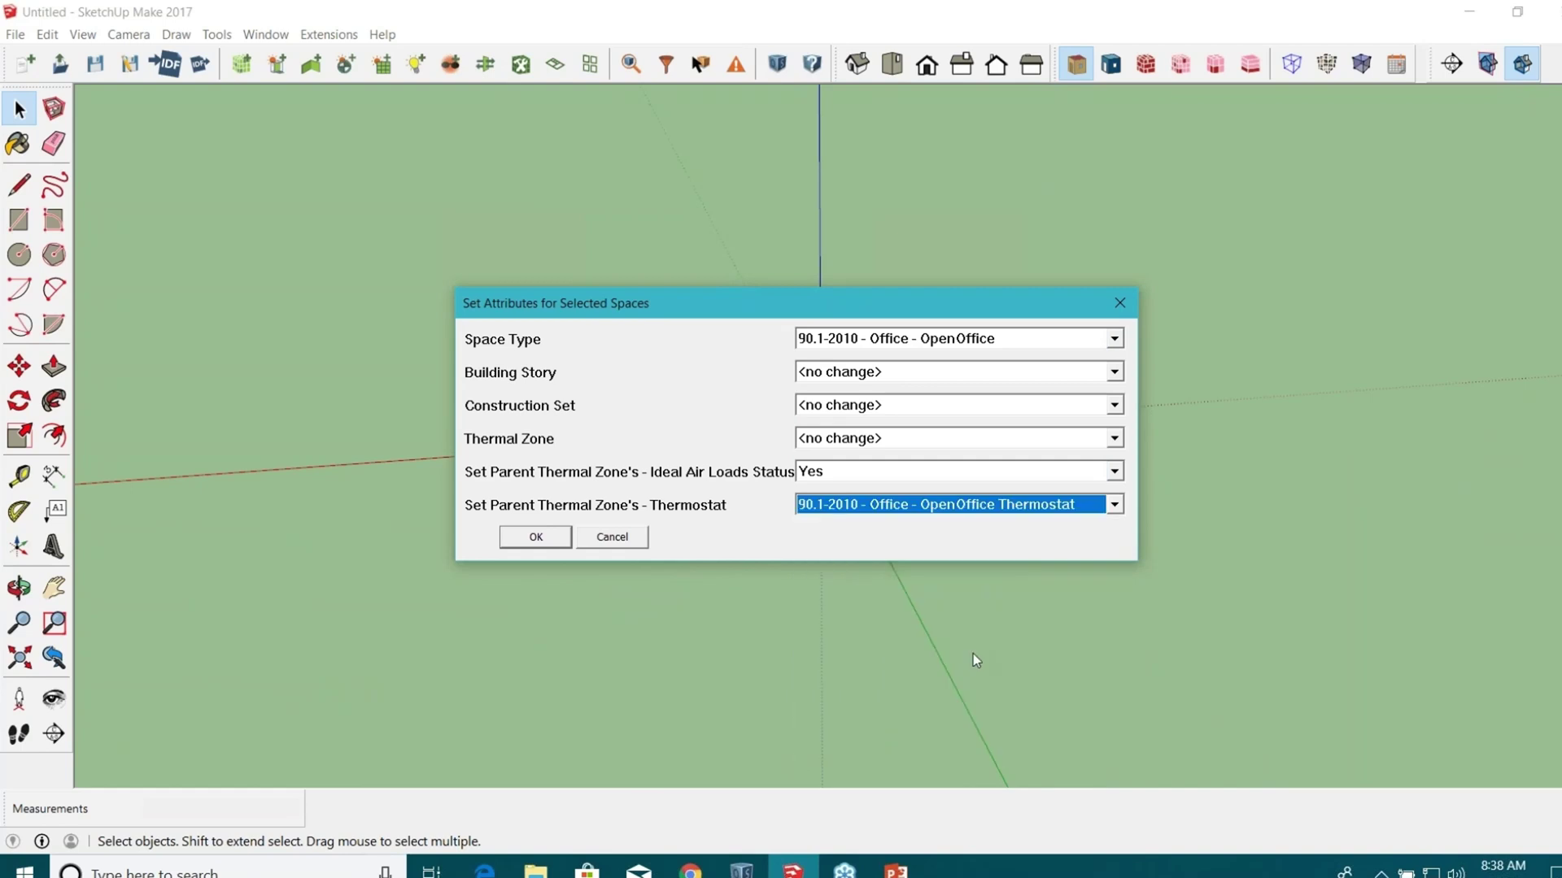
click(536, 537)
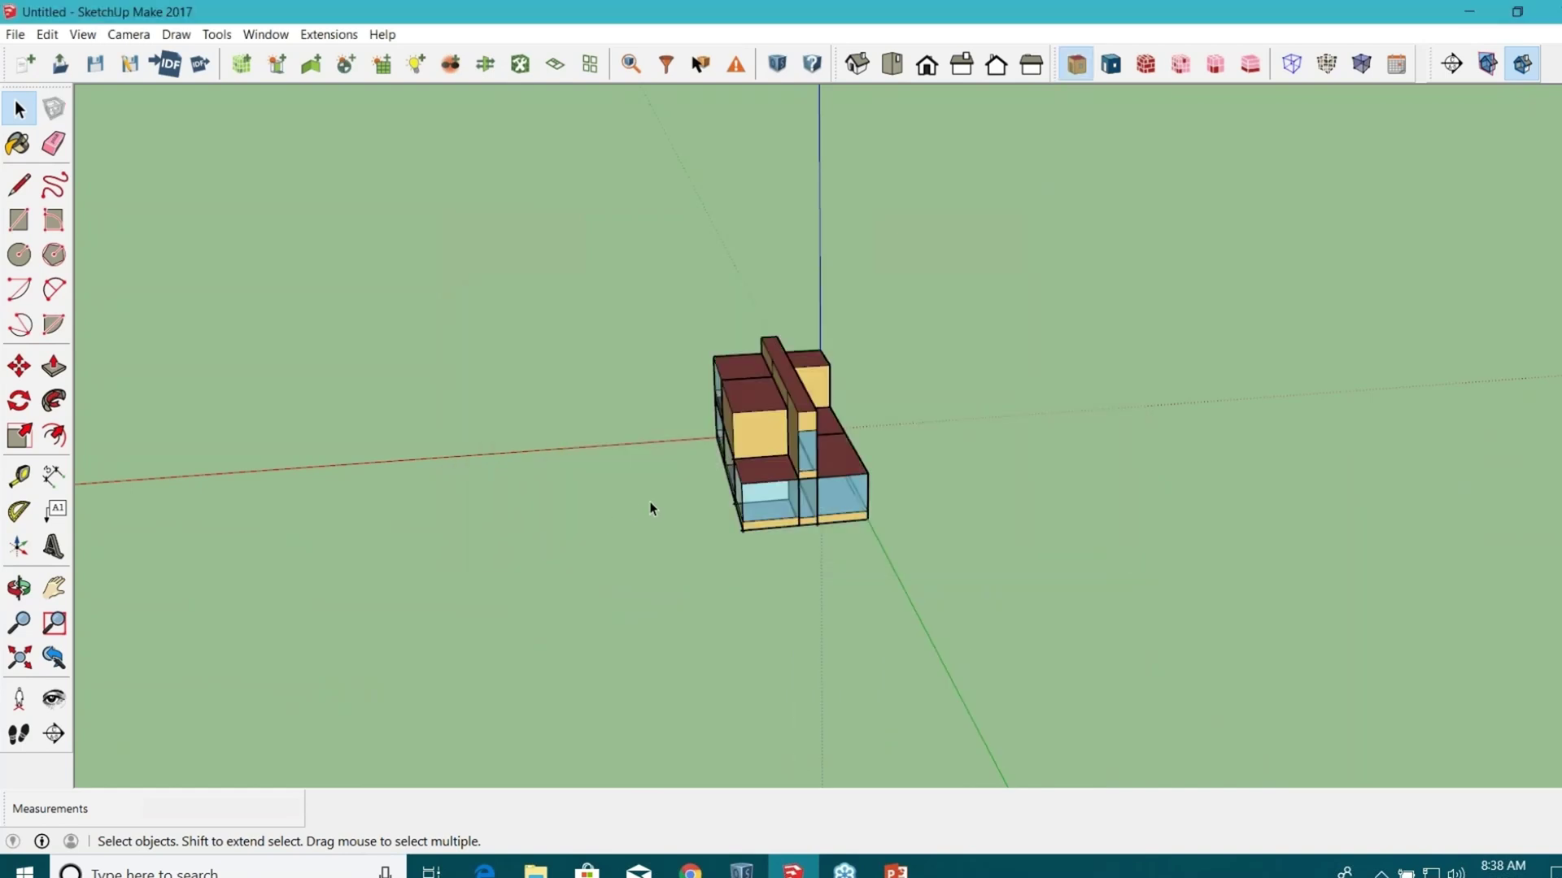
middle_drag(969, 491, 711, 600)
scroll(773, 352, up, 5)
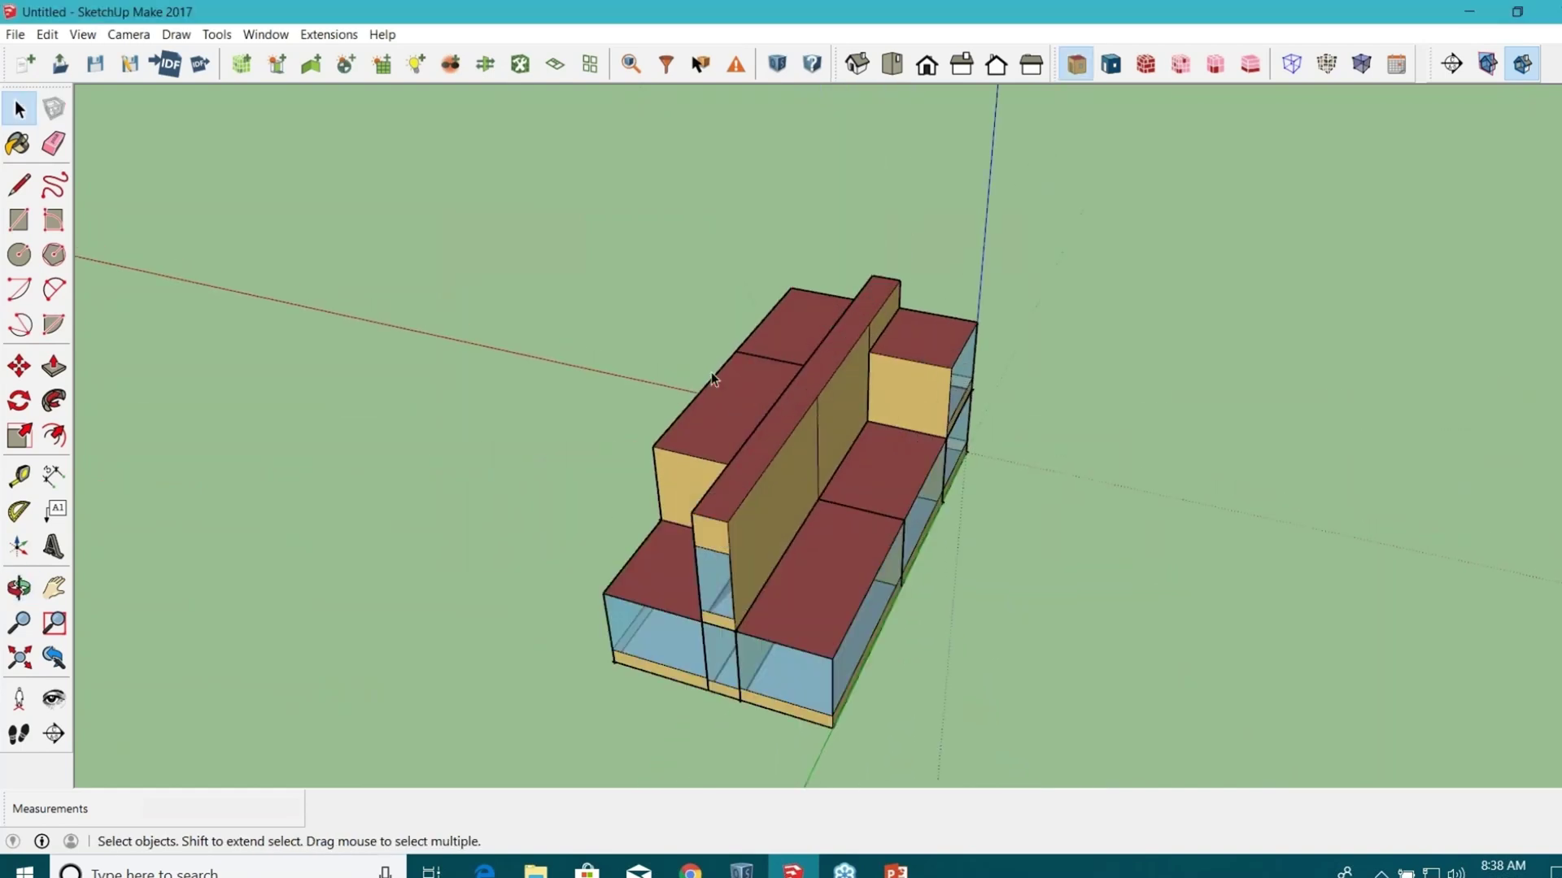
scroll(711, 379, down, 3)
middle_drag(635, 444, 869, 444)
scroll(724, 489, up, 1)
click(791, 447)
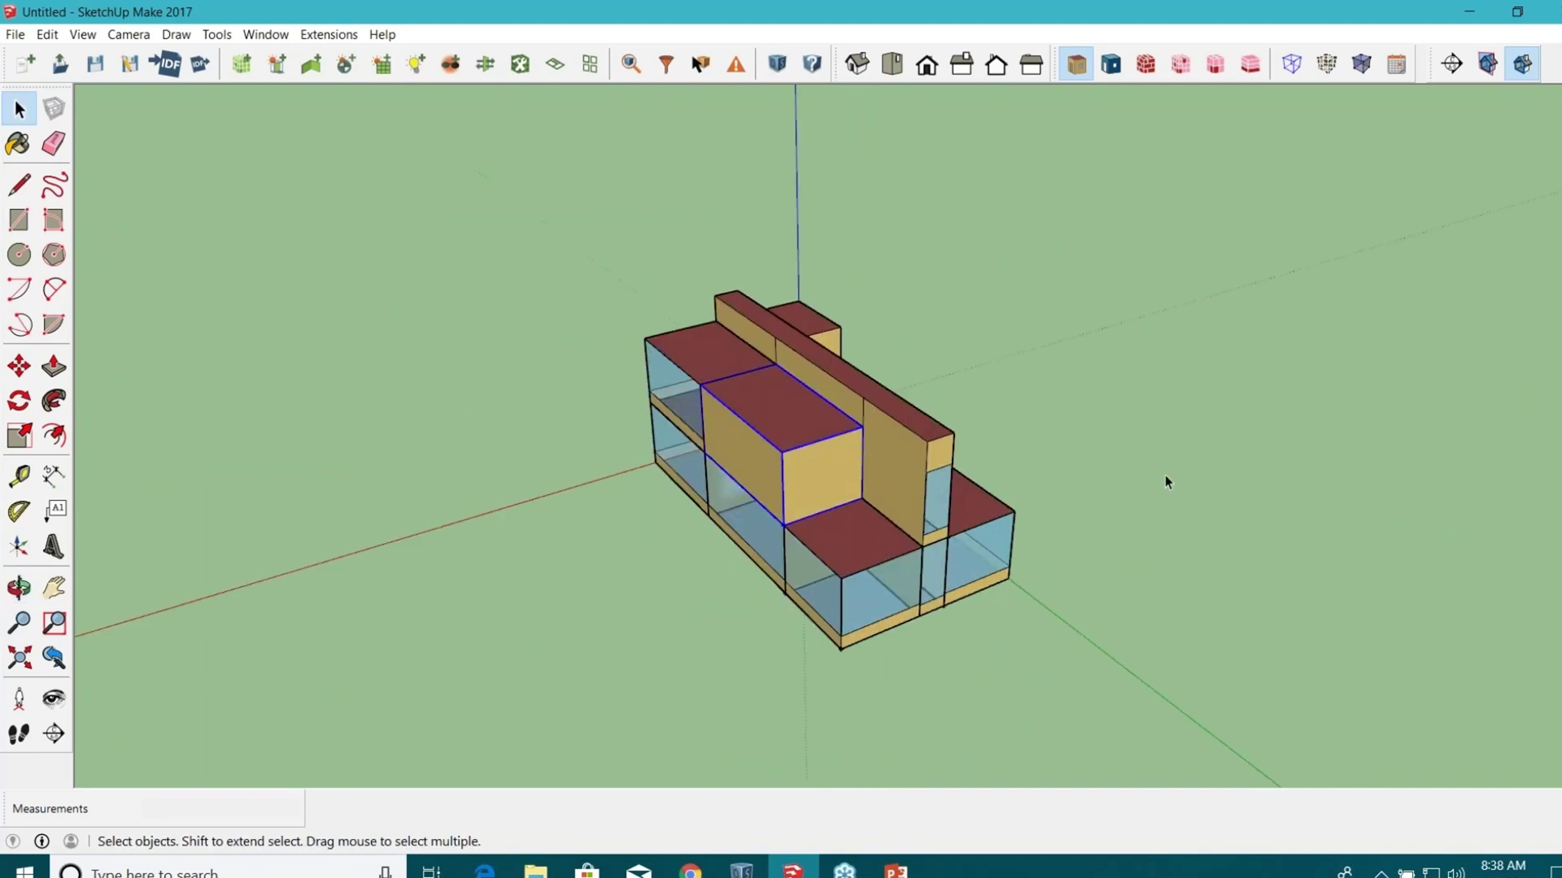
middle_drag(1165, 482, 518, 215)
click(520, 64)
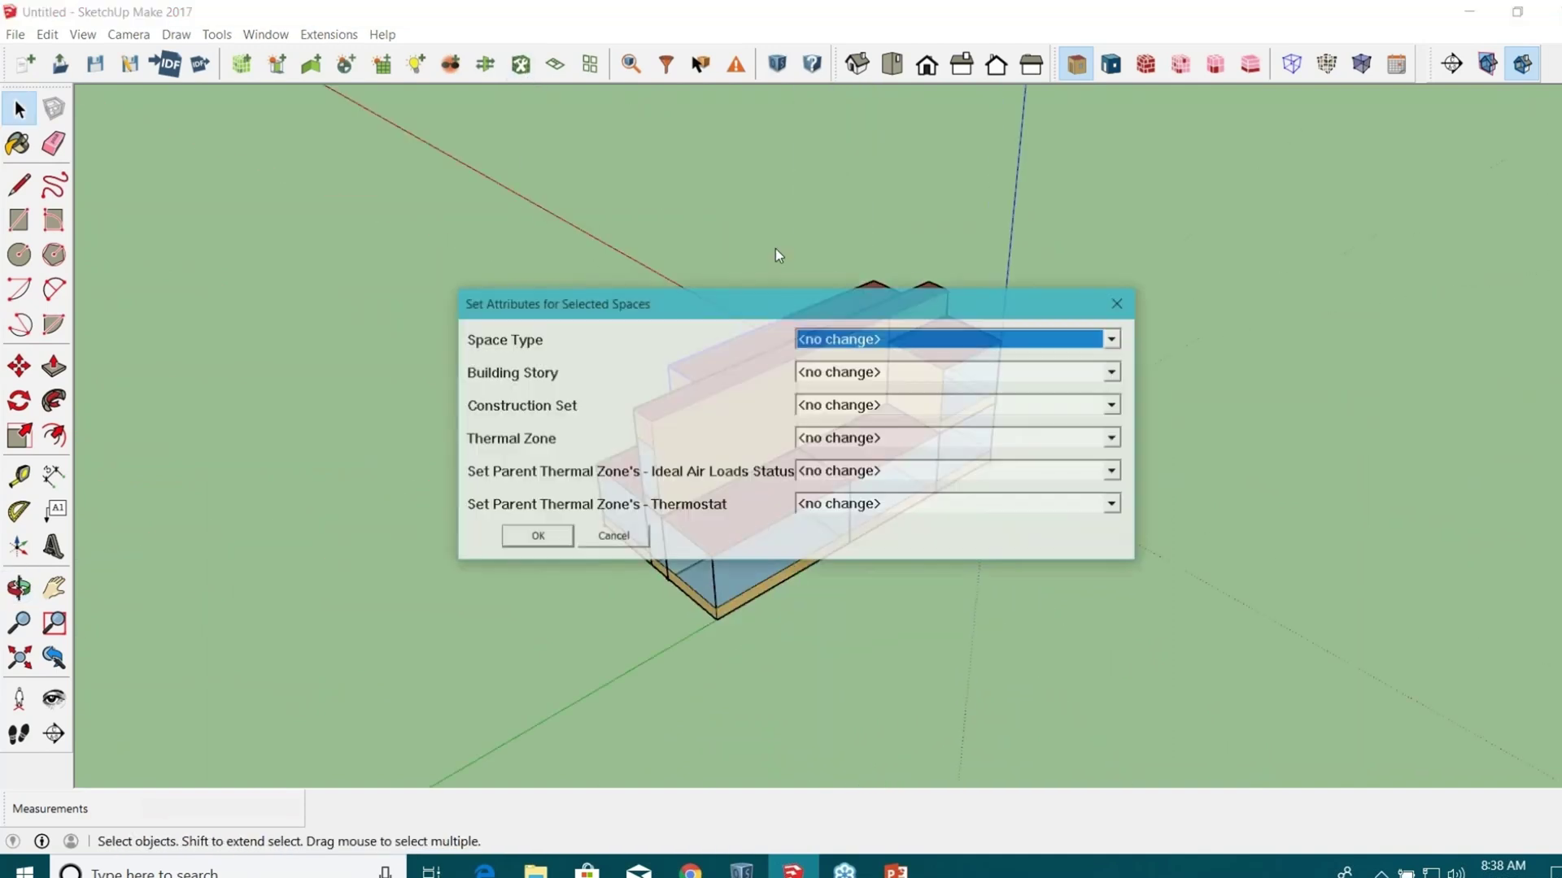
click(899, 339)
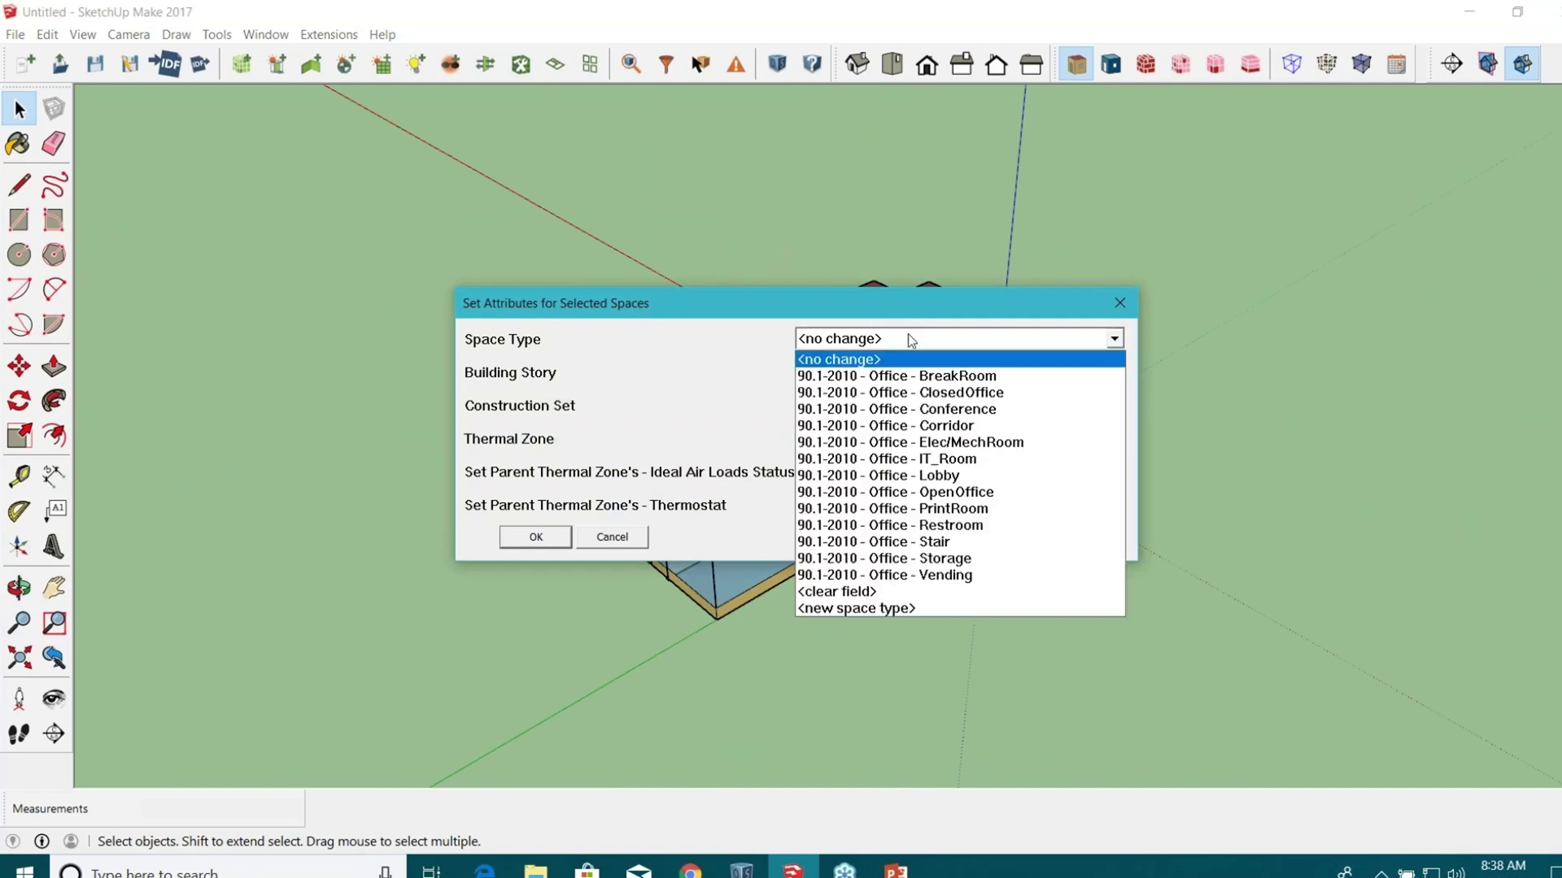
click(1120, 307)
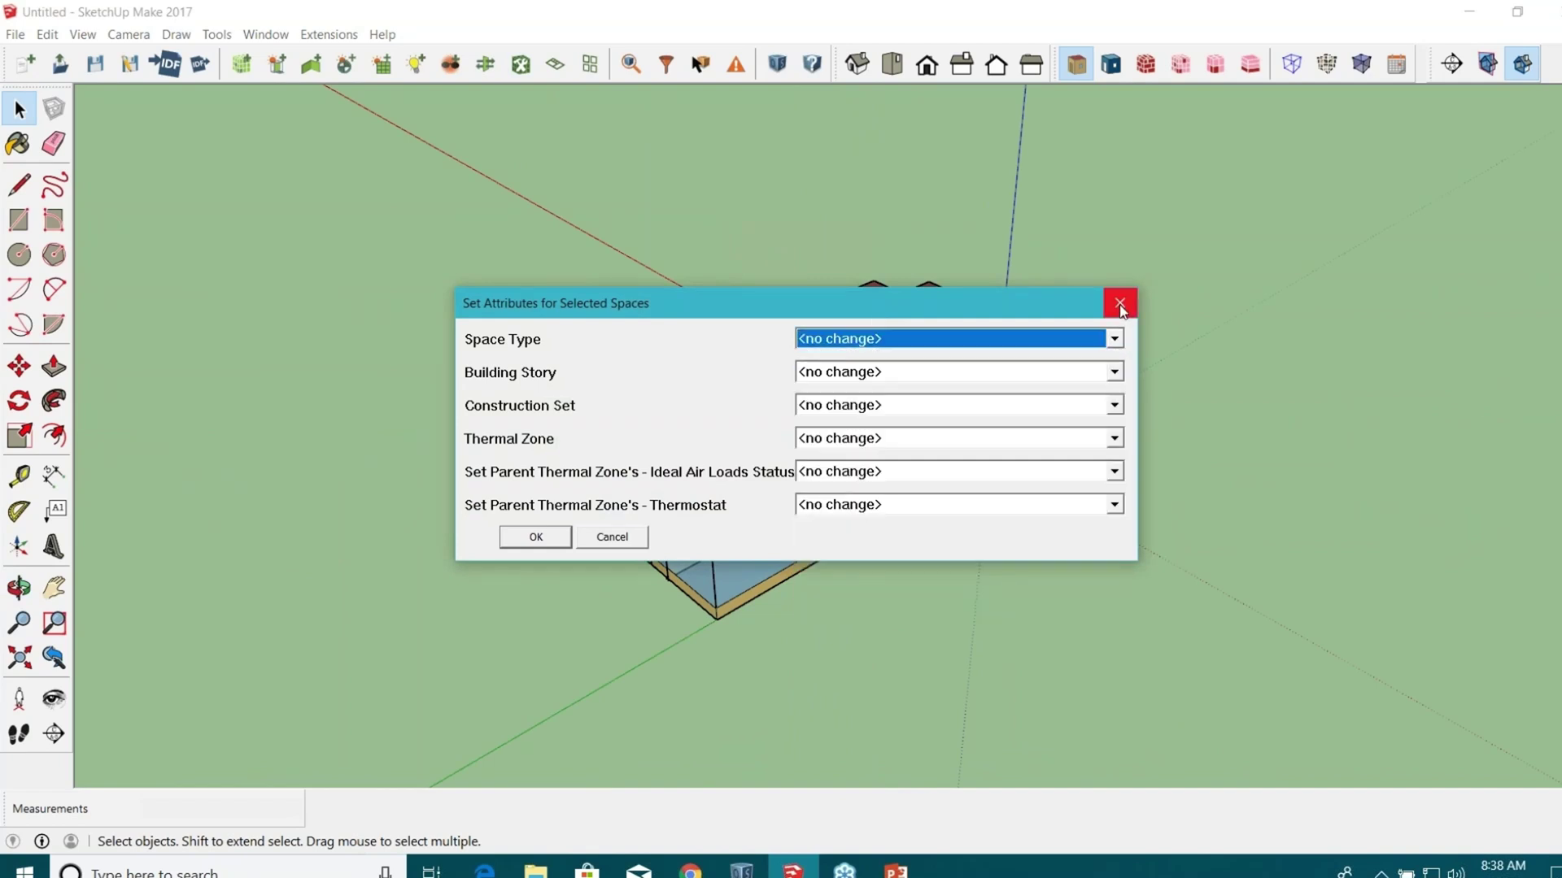
click(1119, 309)
middle_drag(1201, 449, 763, 466)
scroll(338, 465, down, 3)
middle_drag(339, 465, 726, 315)
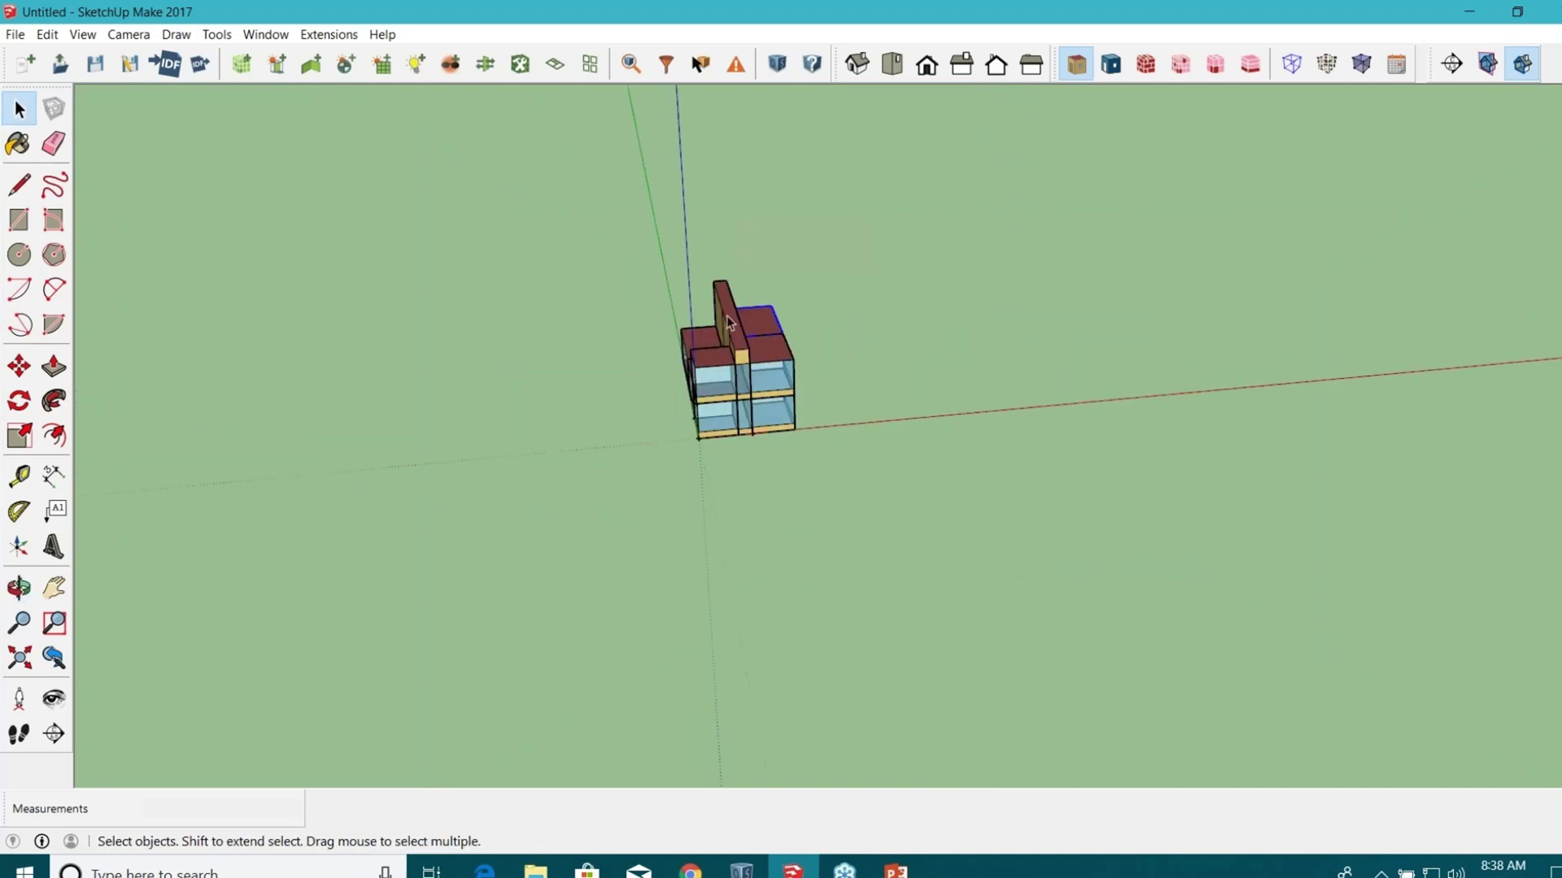
scroll(726, 315, up, 3)
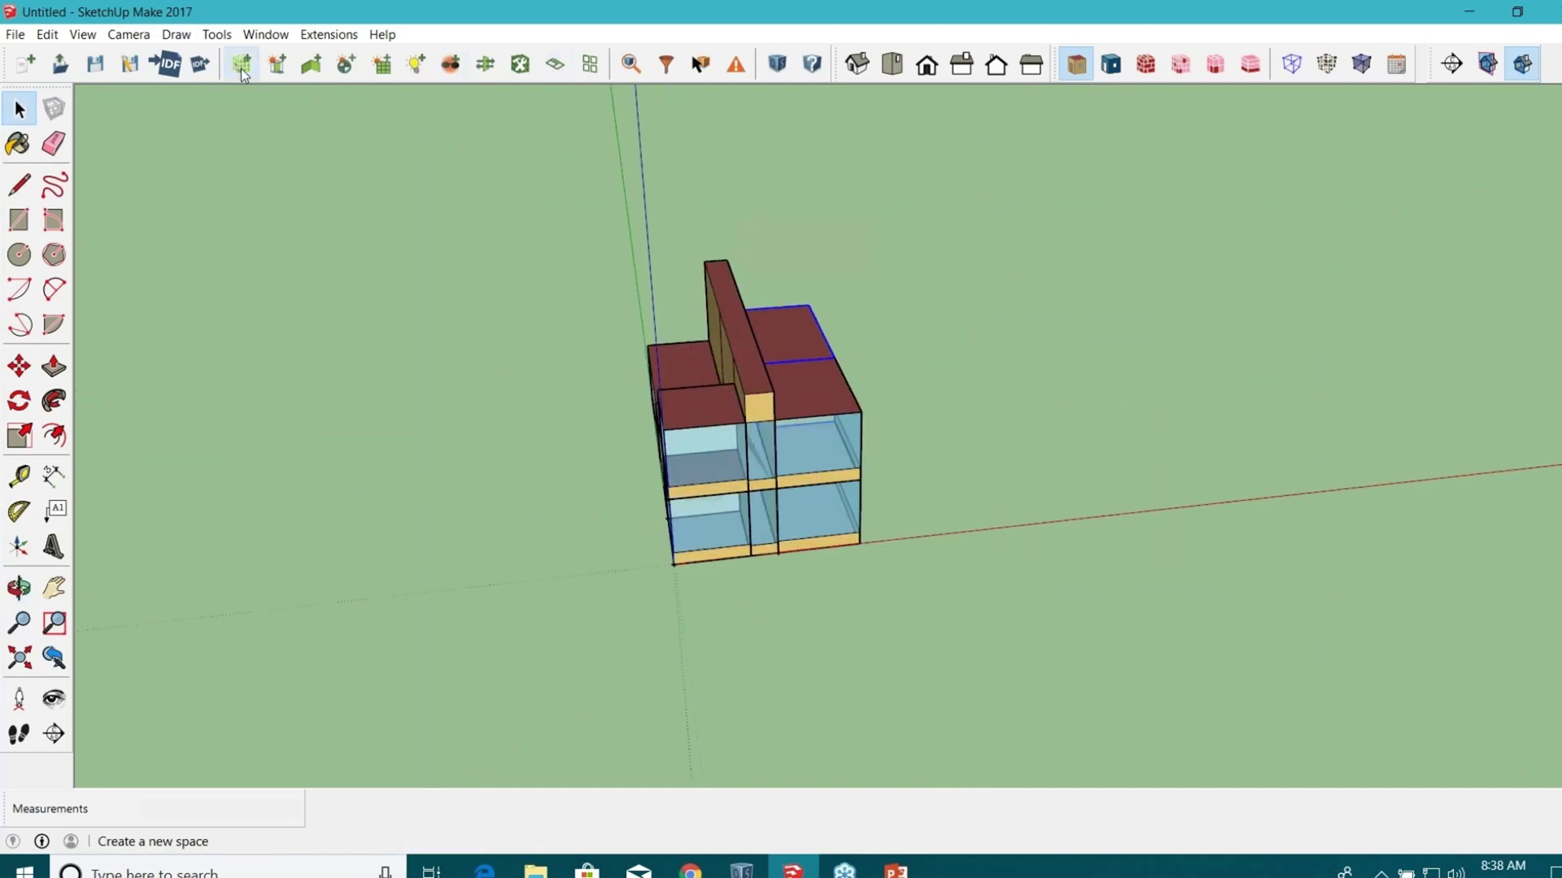
Start saving the OpenStudio model and create and open a new Desktop folder named Openstudio as its location.
click(95, 65)
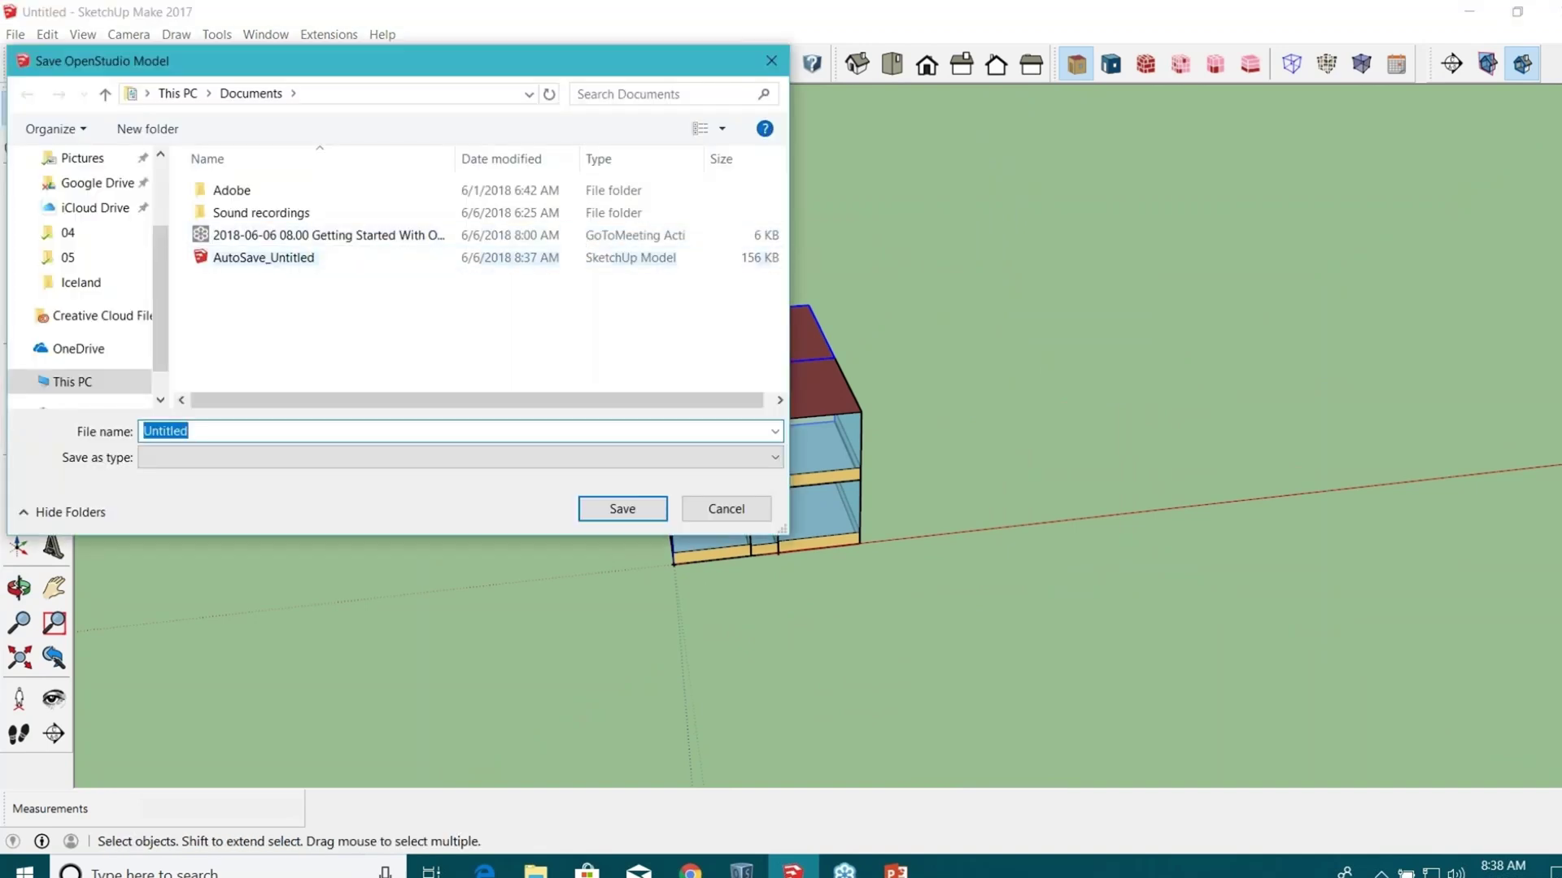
scroll(90, 211, up, 2)
click(84, 199)
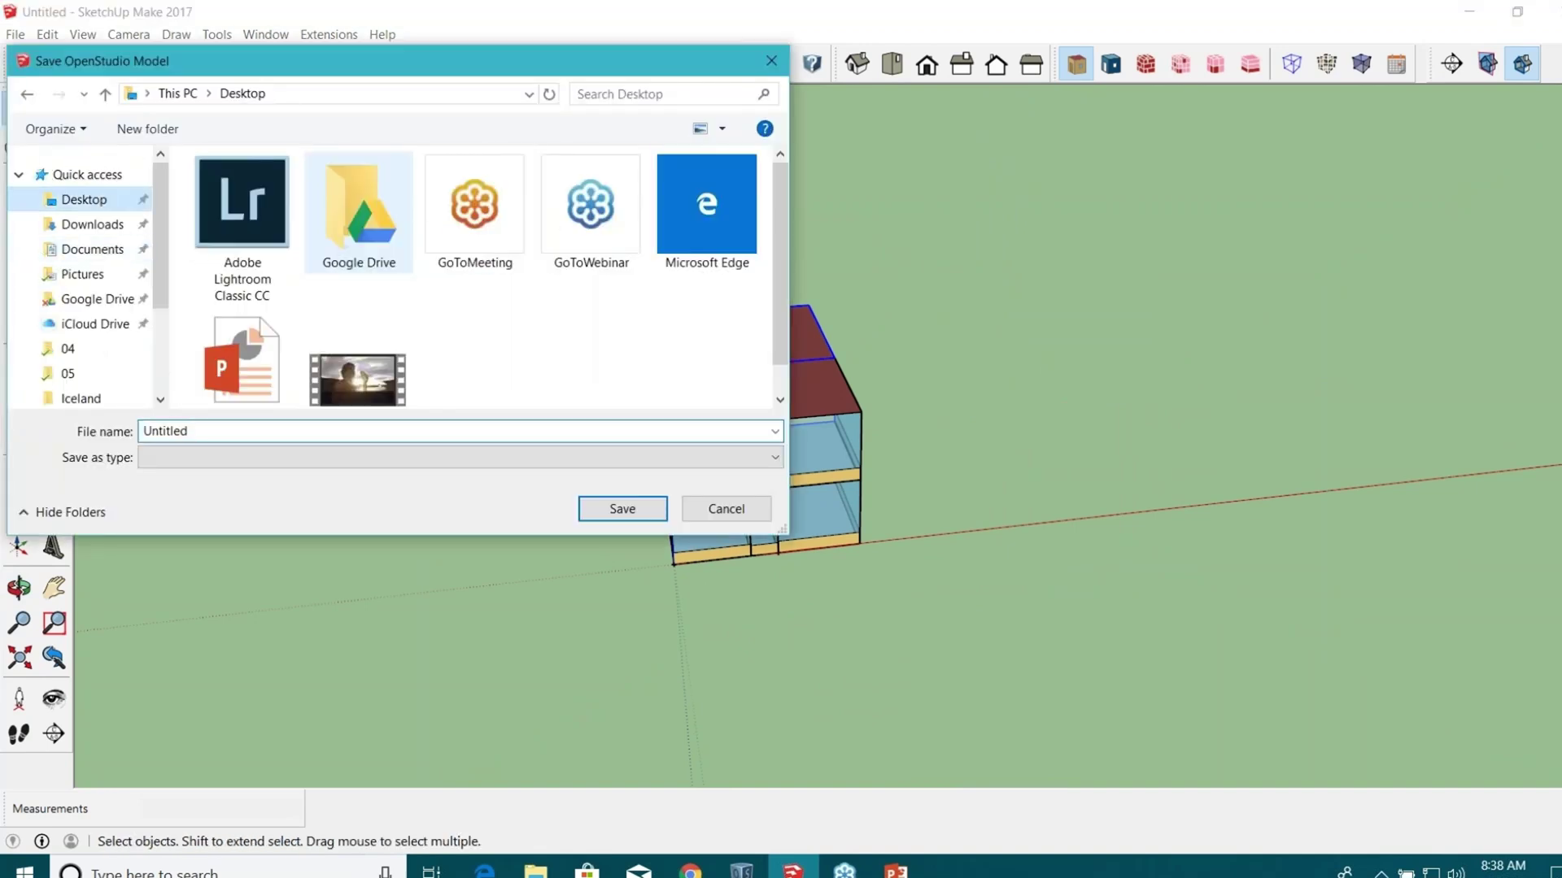
right_click(496, 302)
mouse_move(619, 520)
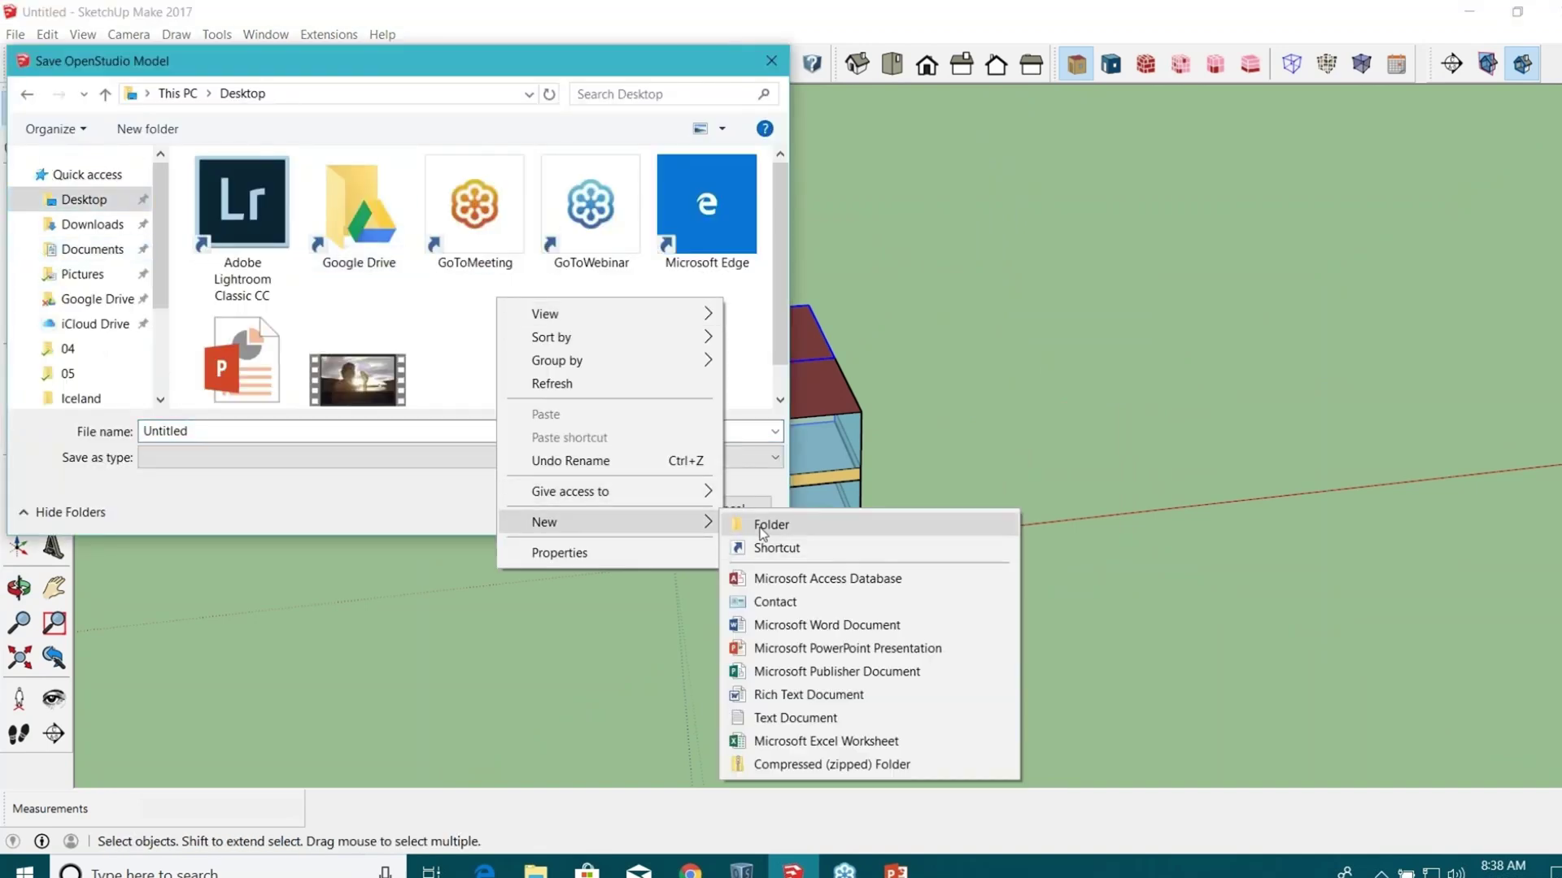
click(764, 522)
text(Openstudio)
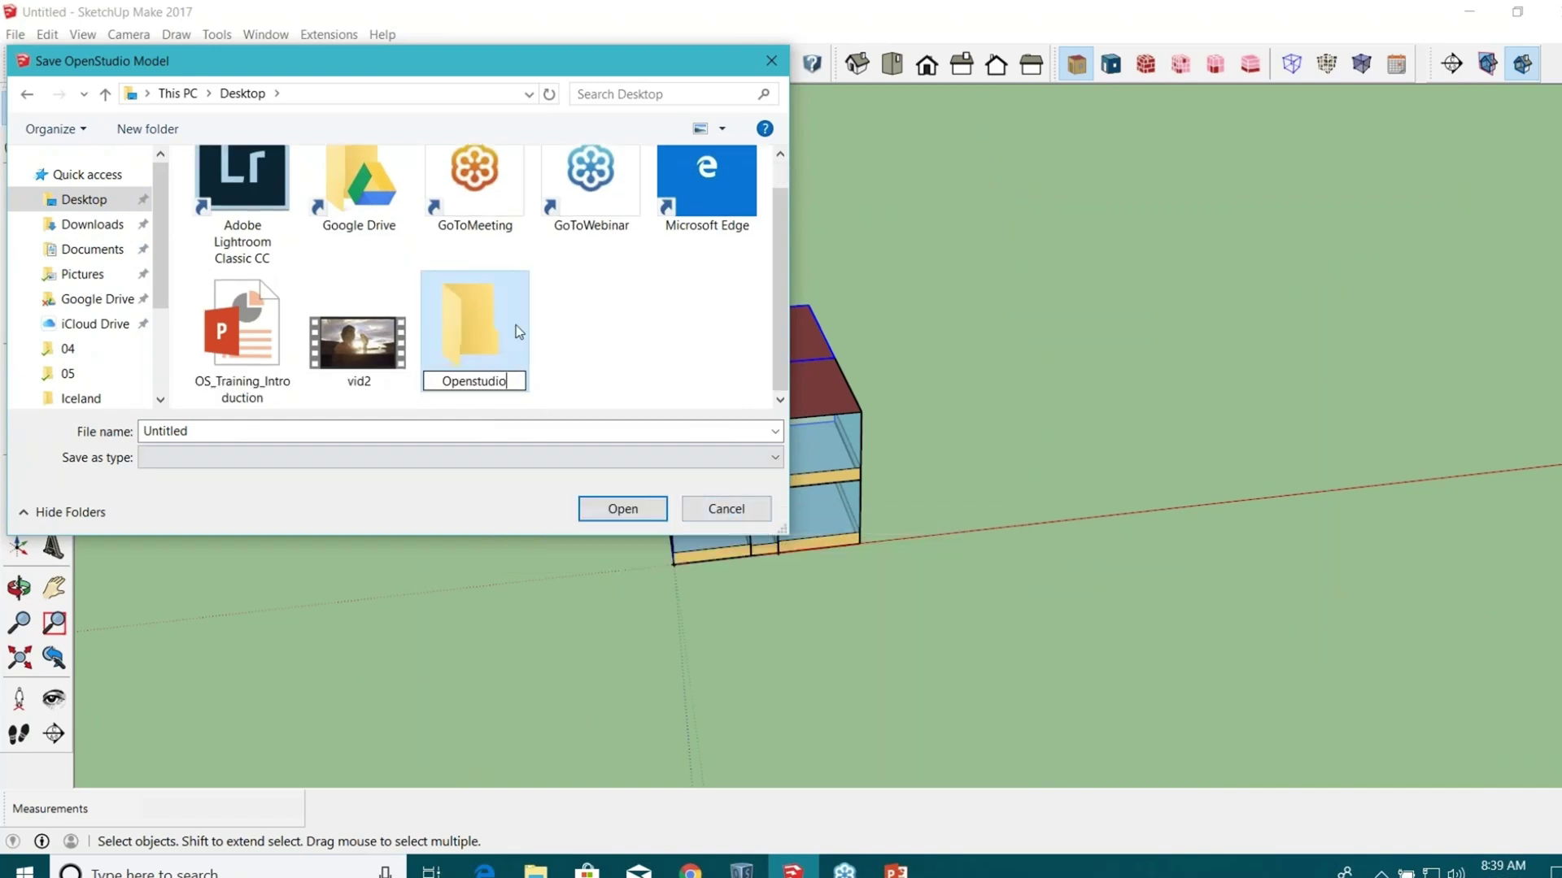
double_click(484, 334)
Save the OpenStudio model in the Openstudio folder under the name 06062018_OS.
click(430, 432)
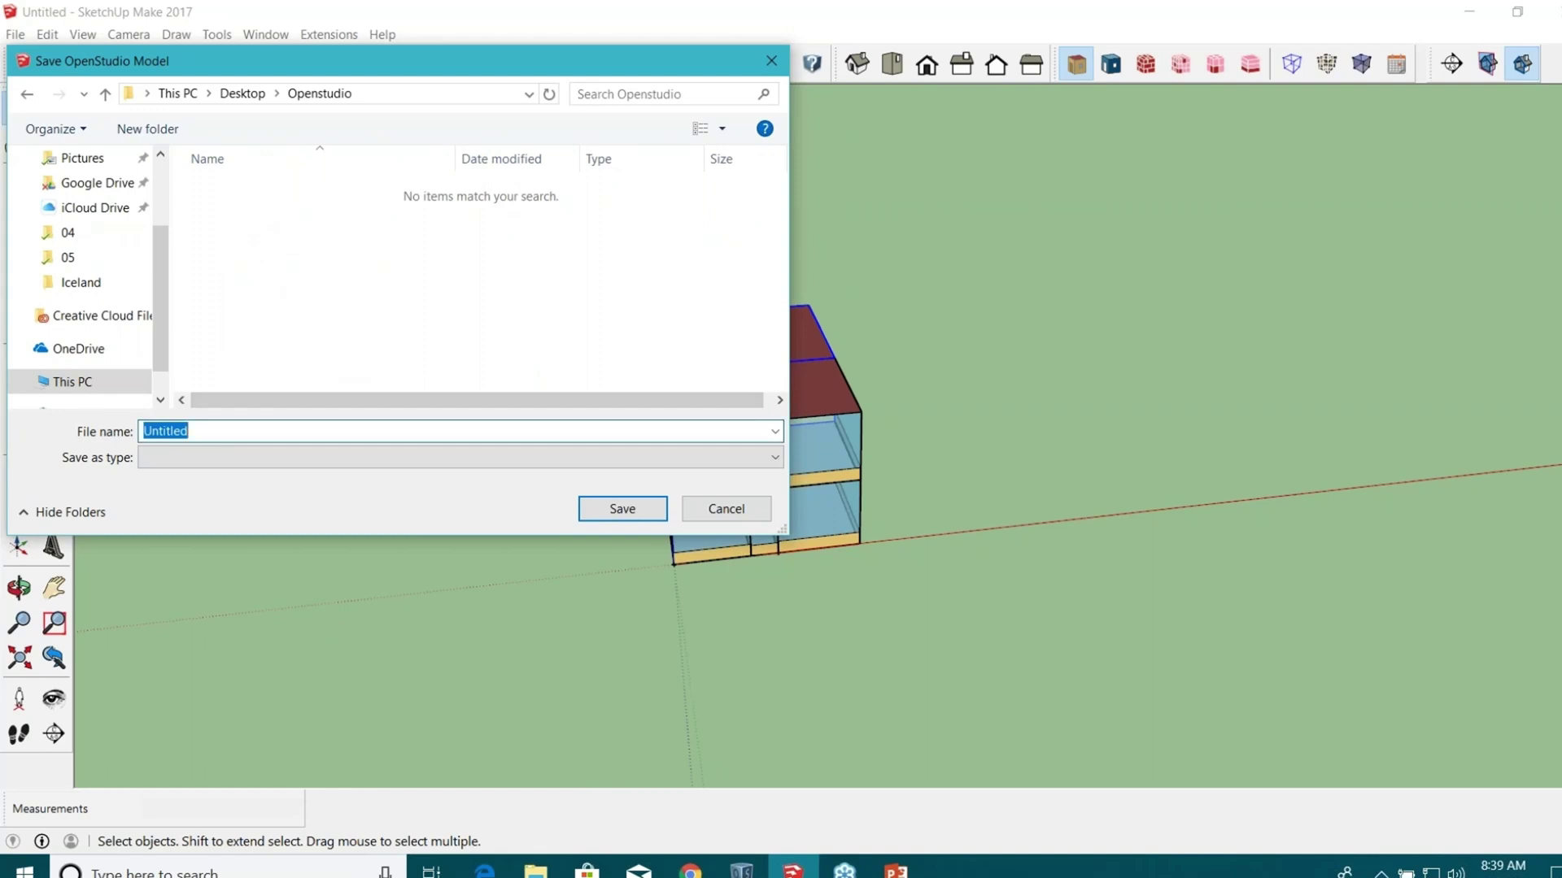
text(06062018_OS)
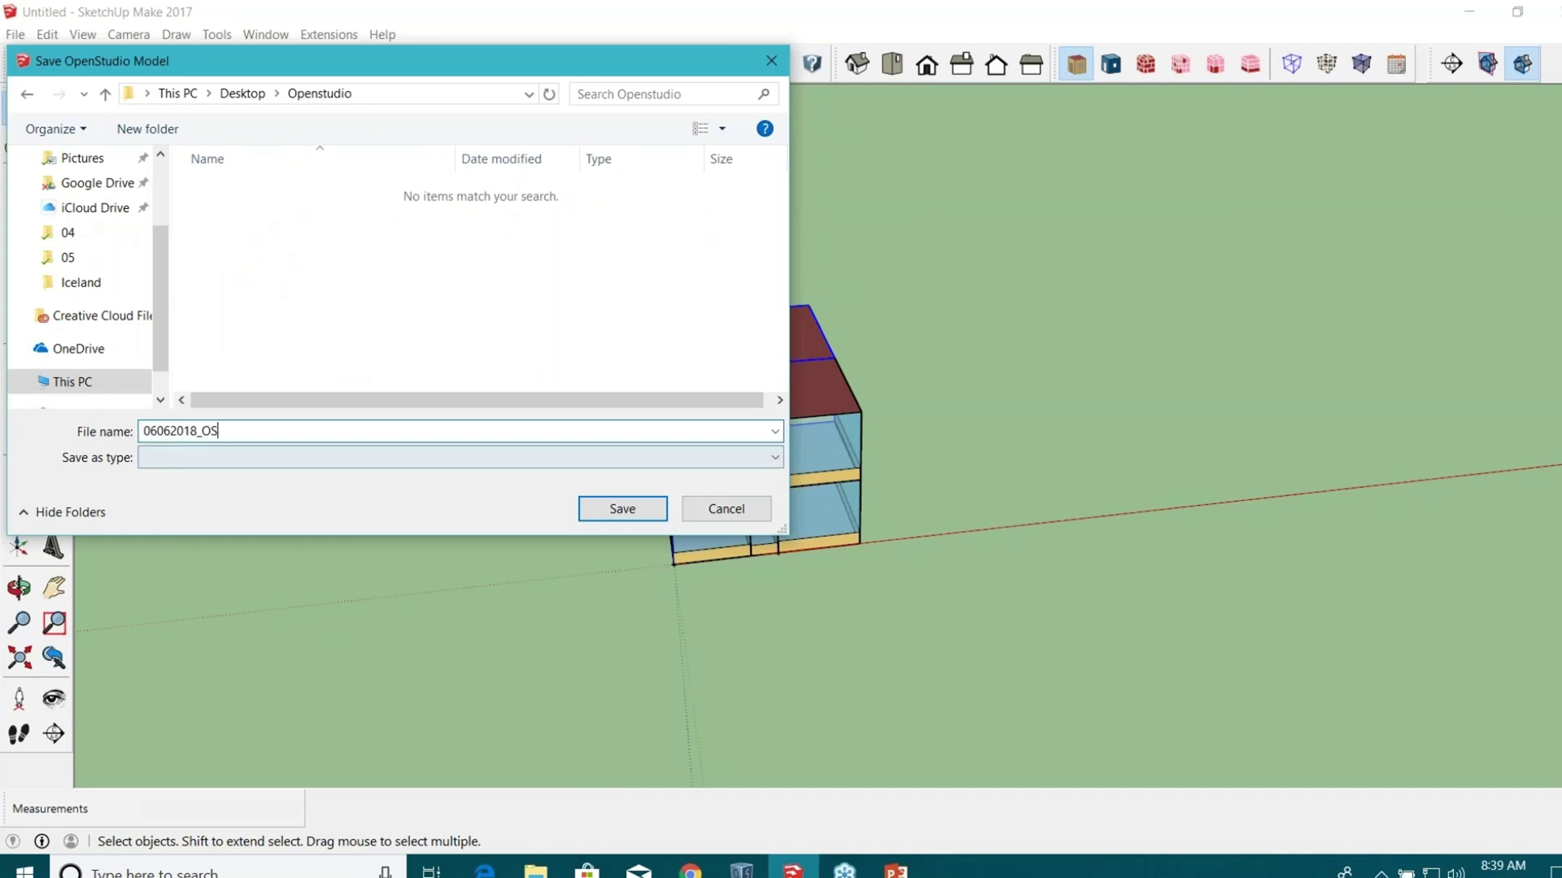
click(598, 510)
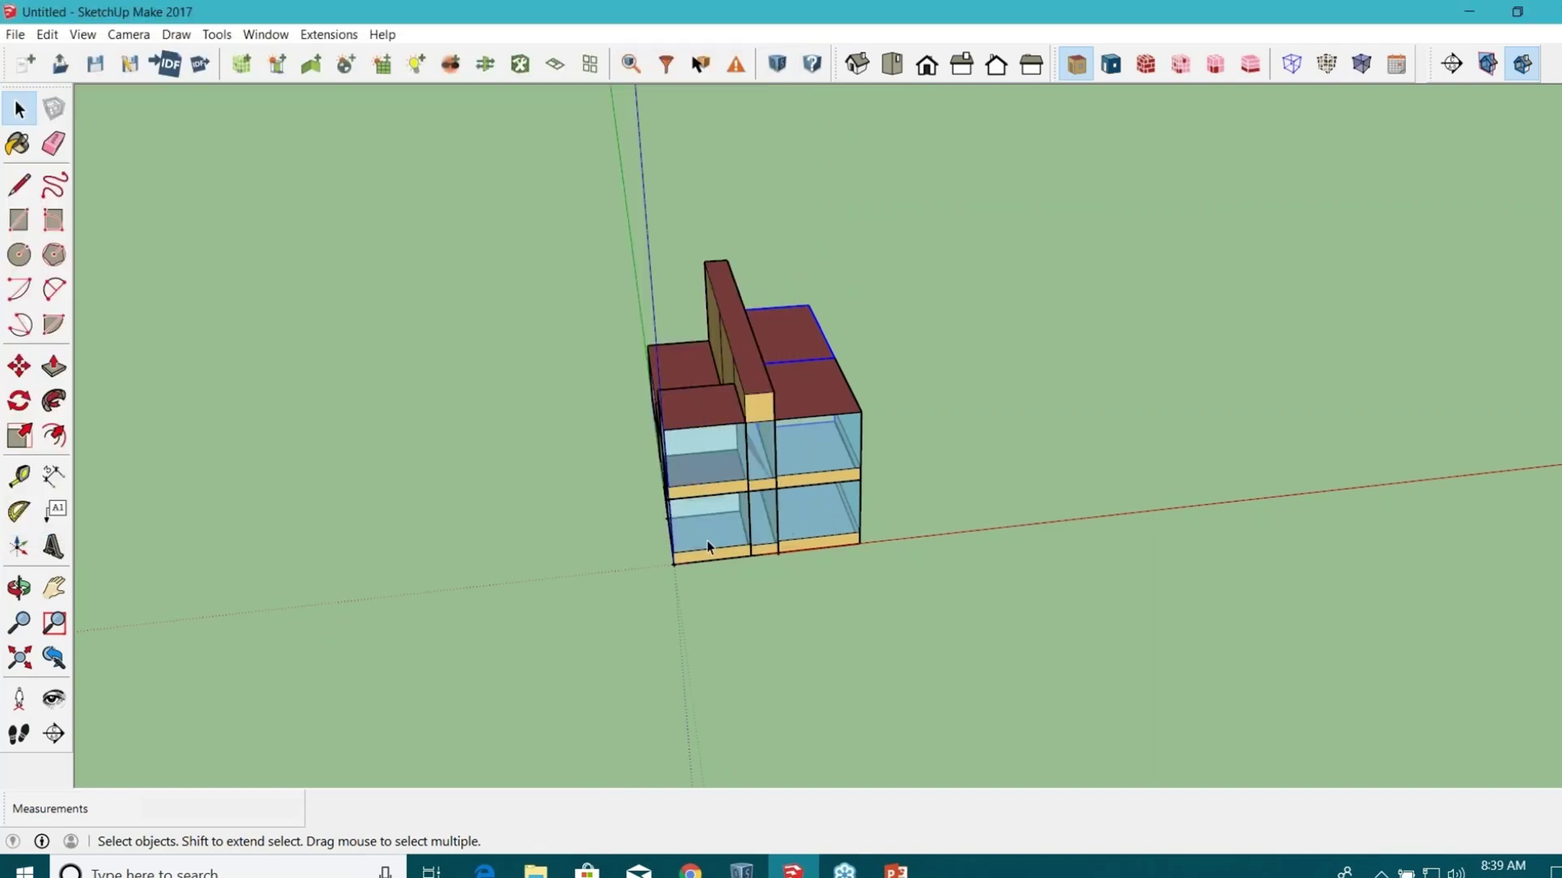
Open the upper-floor corner space beside the red axis for editing and hide its roof surface.
middle_drag(912, 480, 813, 569)
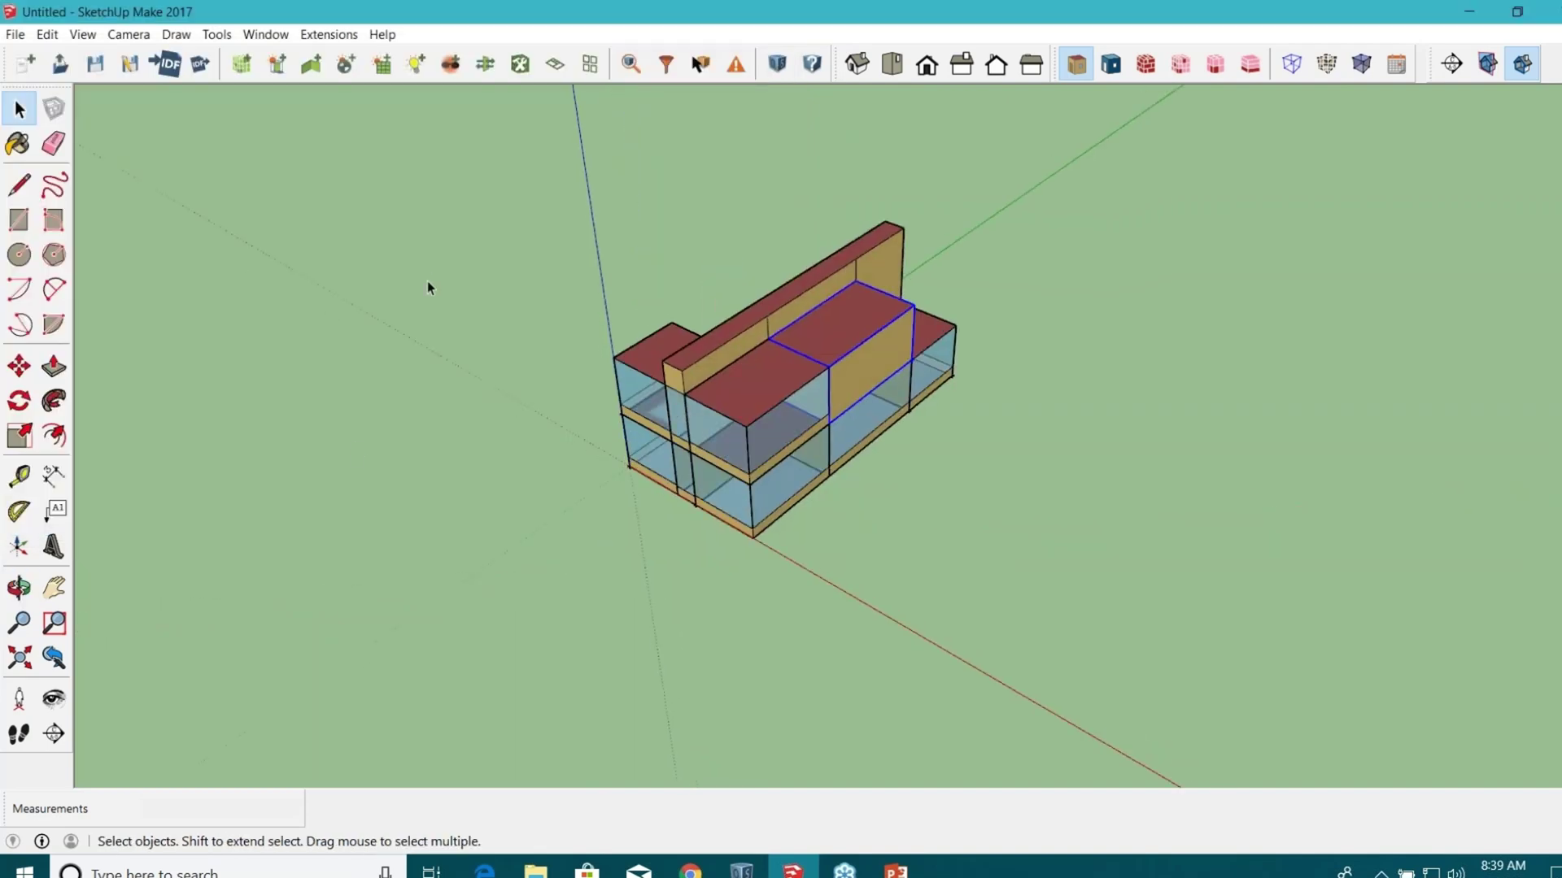
scroll(427, 509, down, 3)
scroll(376, 359, up, 4)
middle_drag(821, 415, 651, 465)
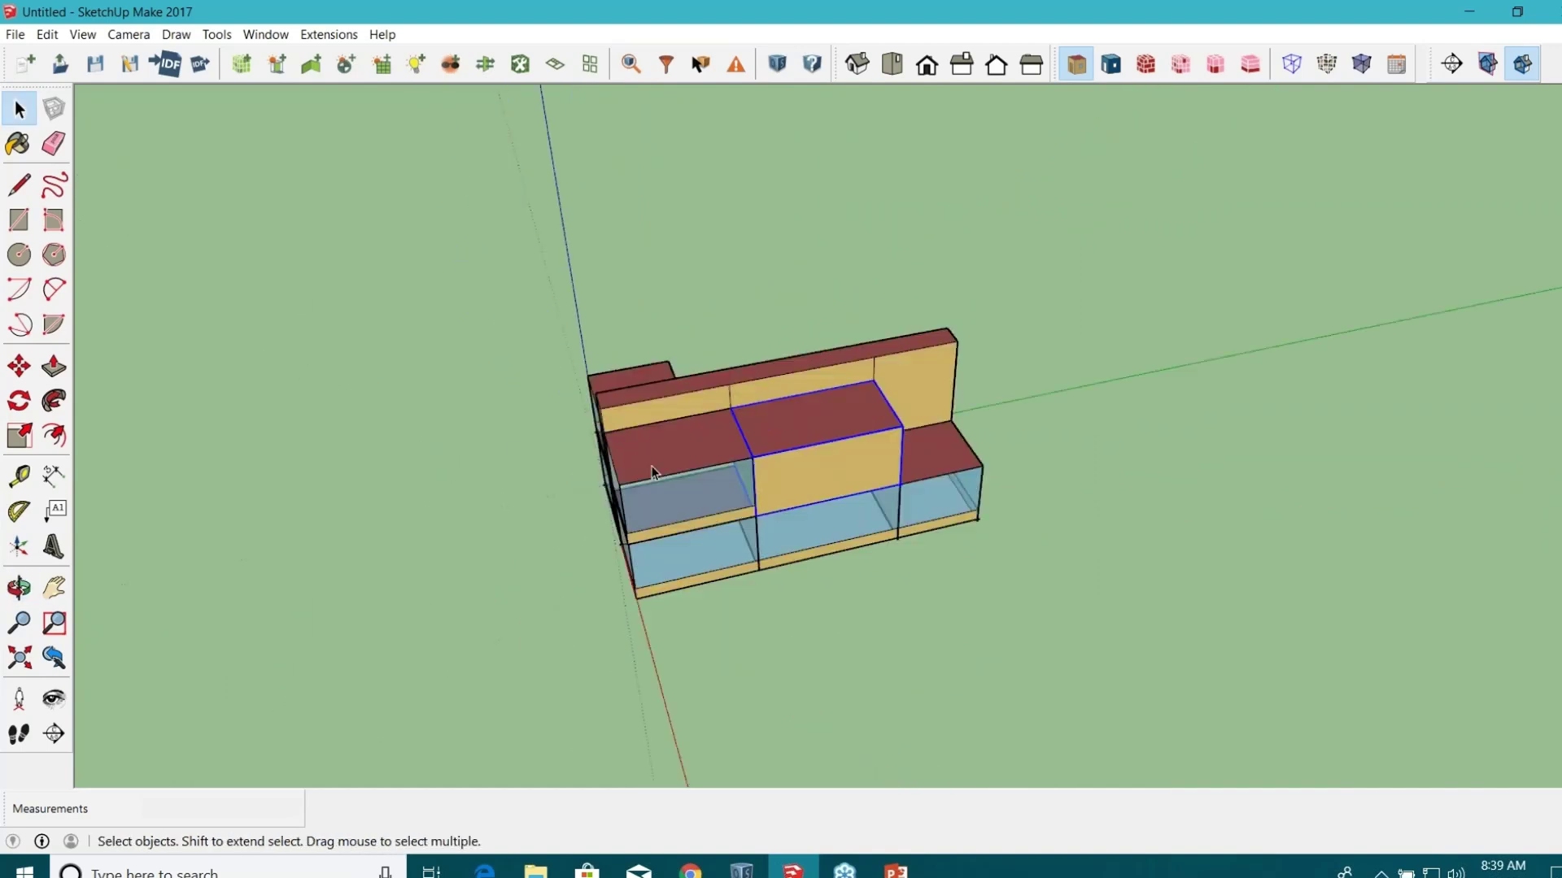
scroll(651, 466, up, 3)
scroll(669, 431, down, 2)
double_click(670, 422)
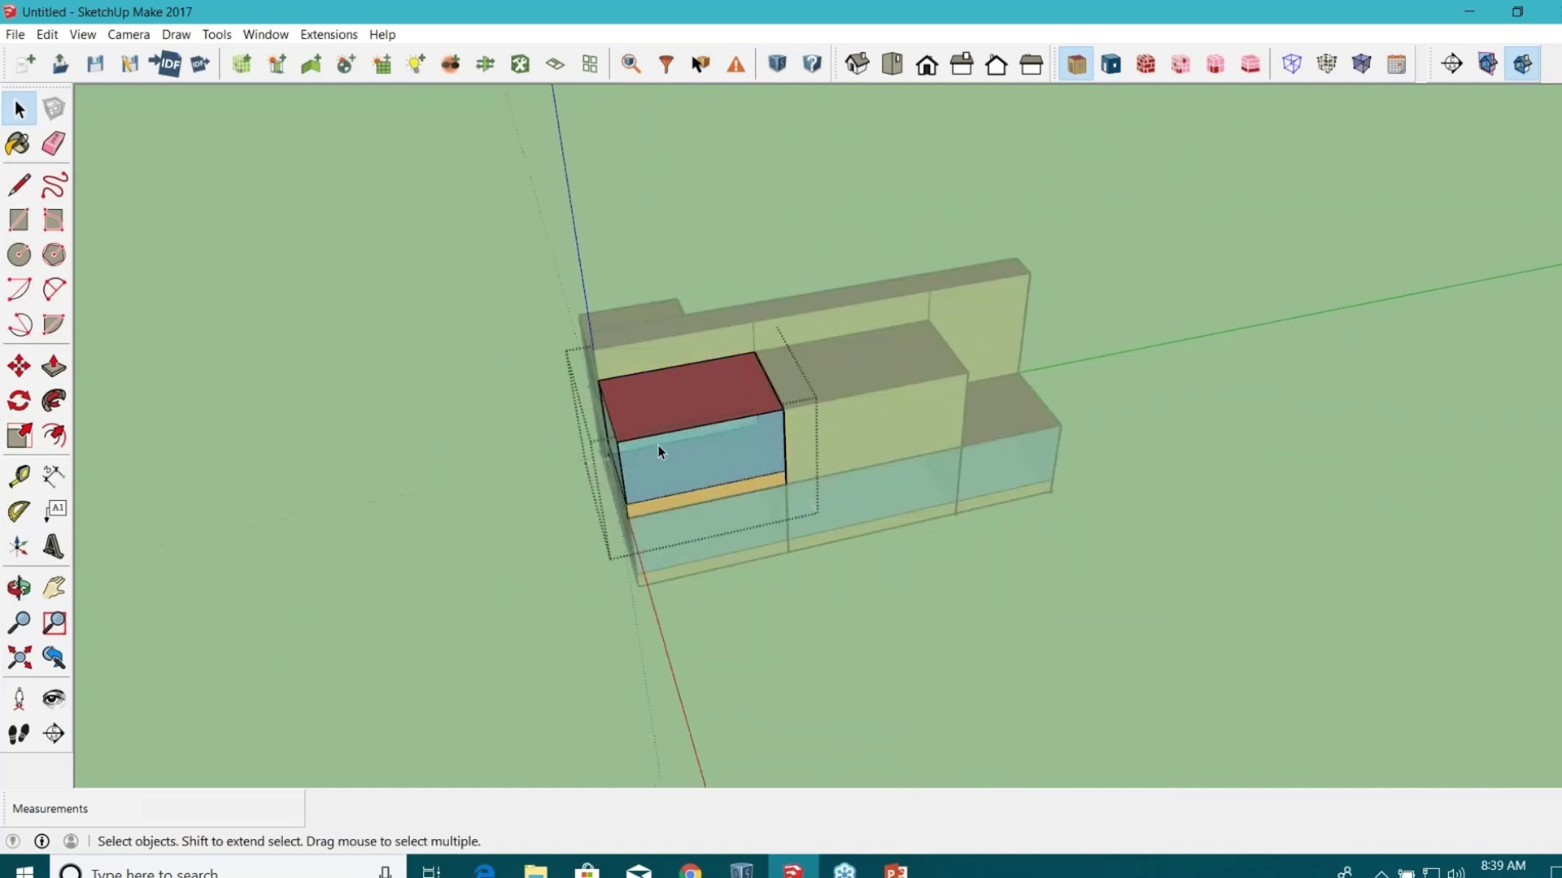
click(681, 401)
scroll(623, 443, up, 3)
right_click(666, 400)
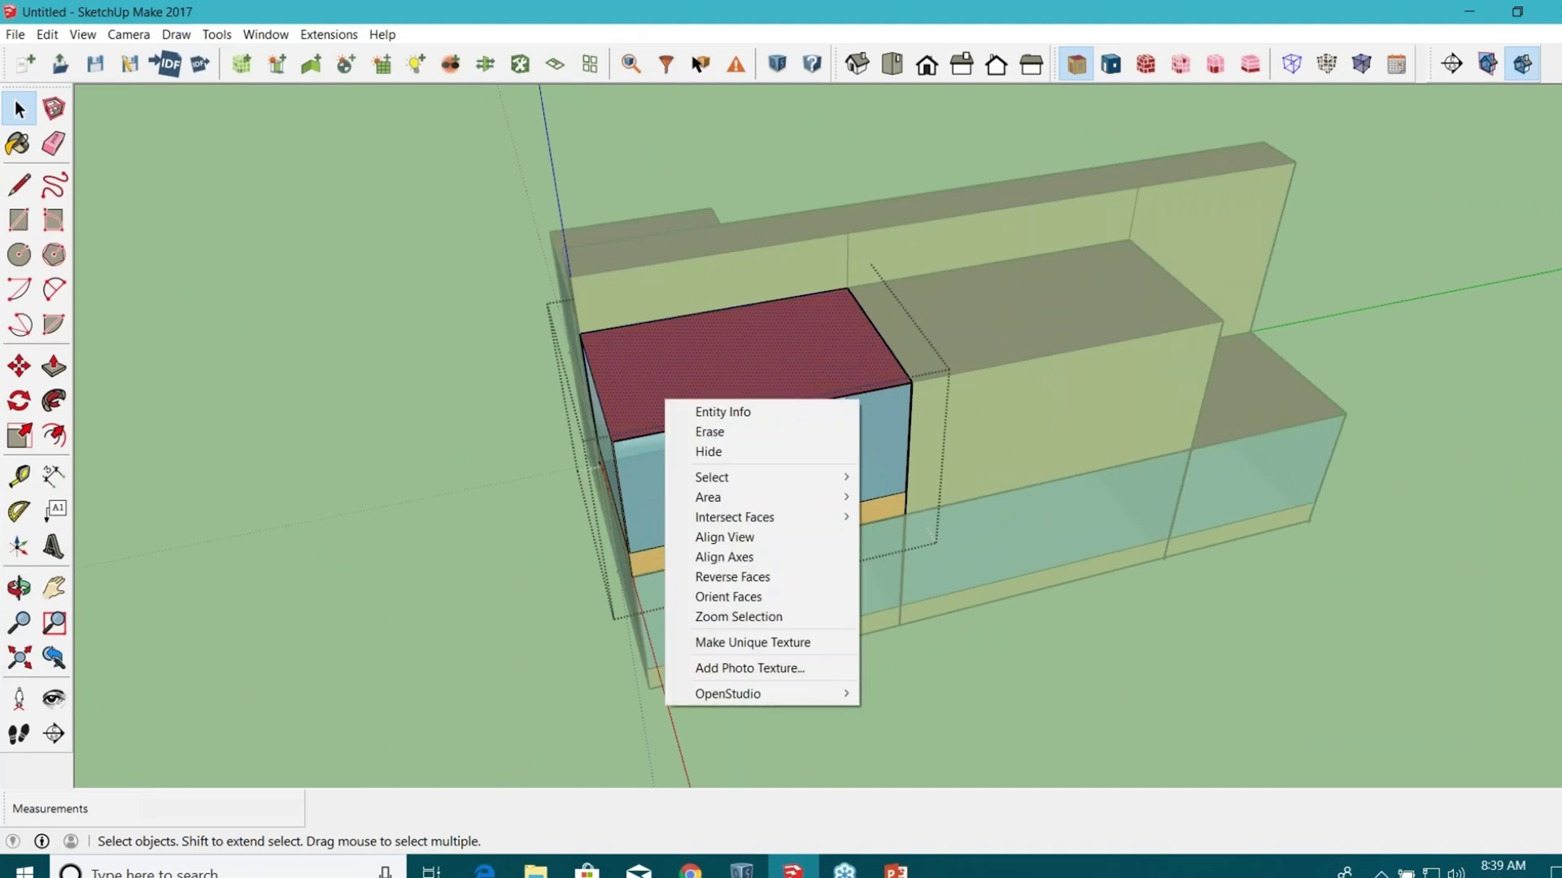
click(729, 439)
mouse_move(730, 442)
middle_down()
mouse_move(707, 488)
mouse_move(293, 220)
middle_up()
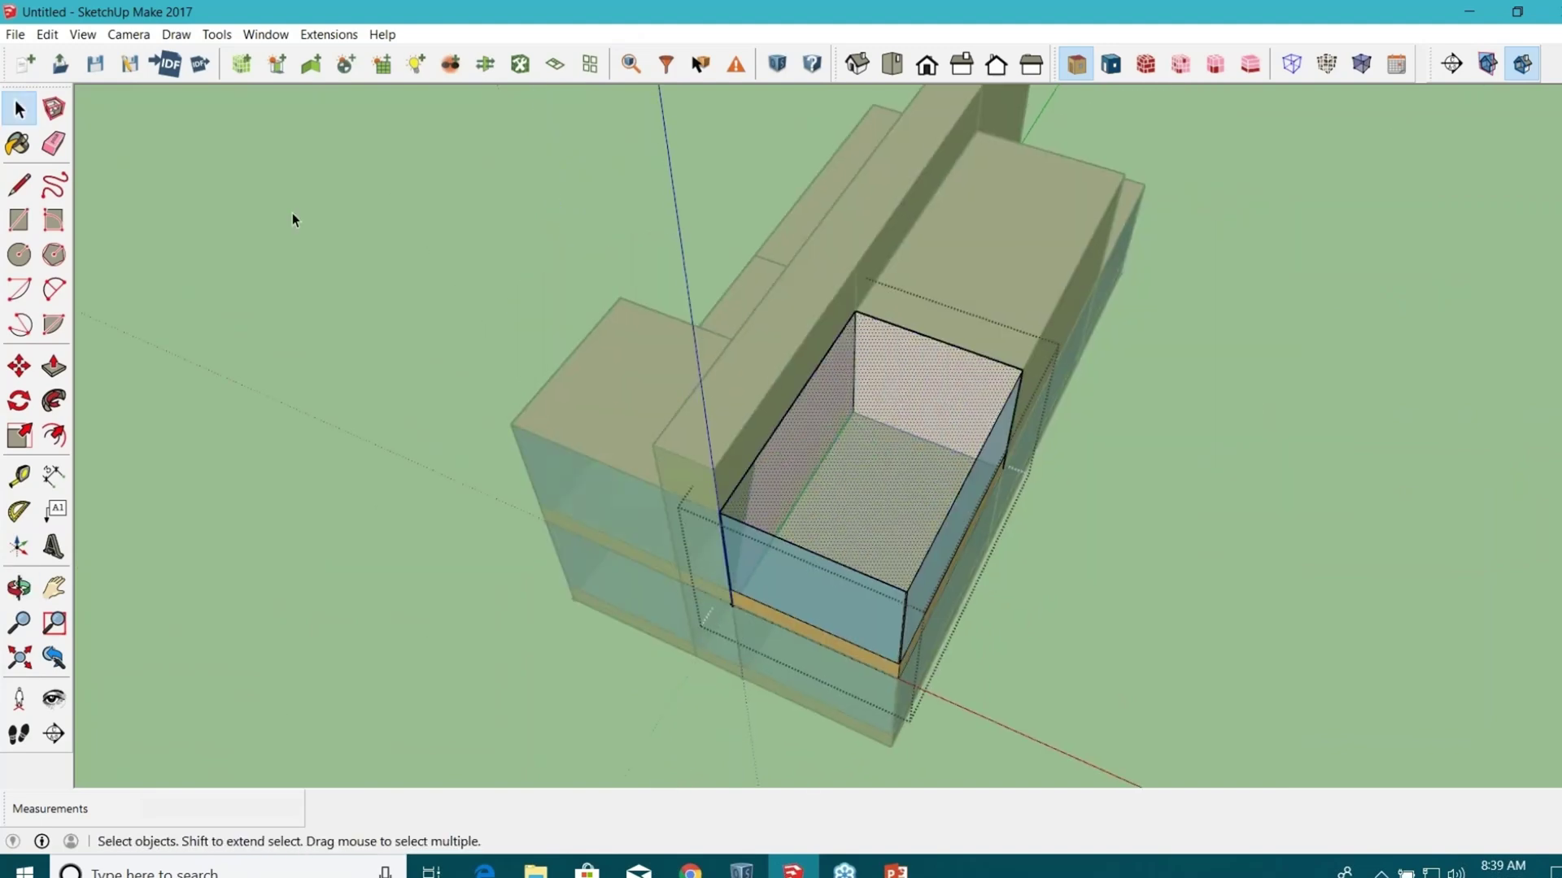
Insert a daylighting control near the middle of the opened space's floor.
click(345, 65)
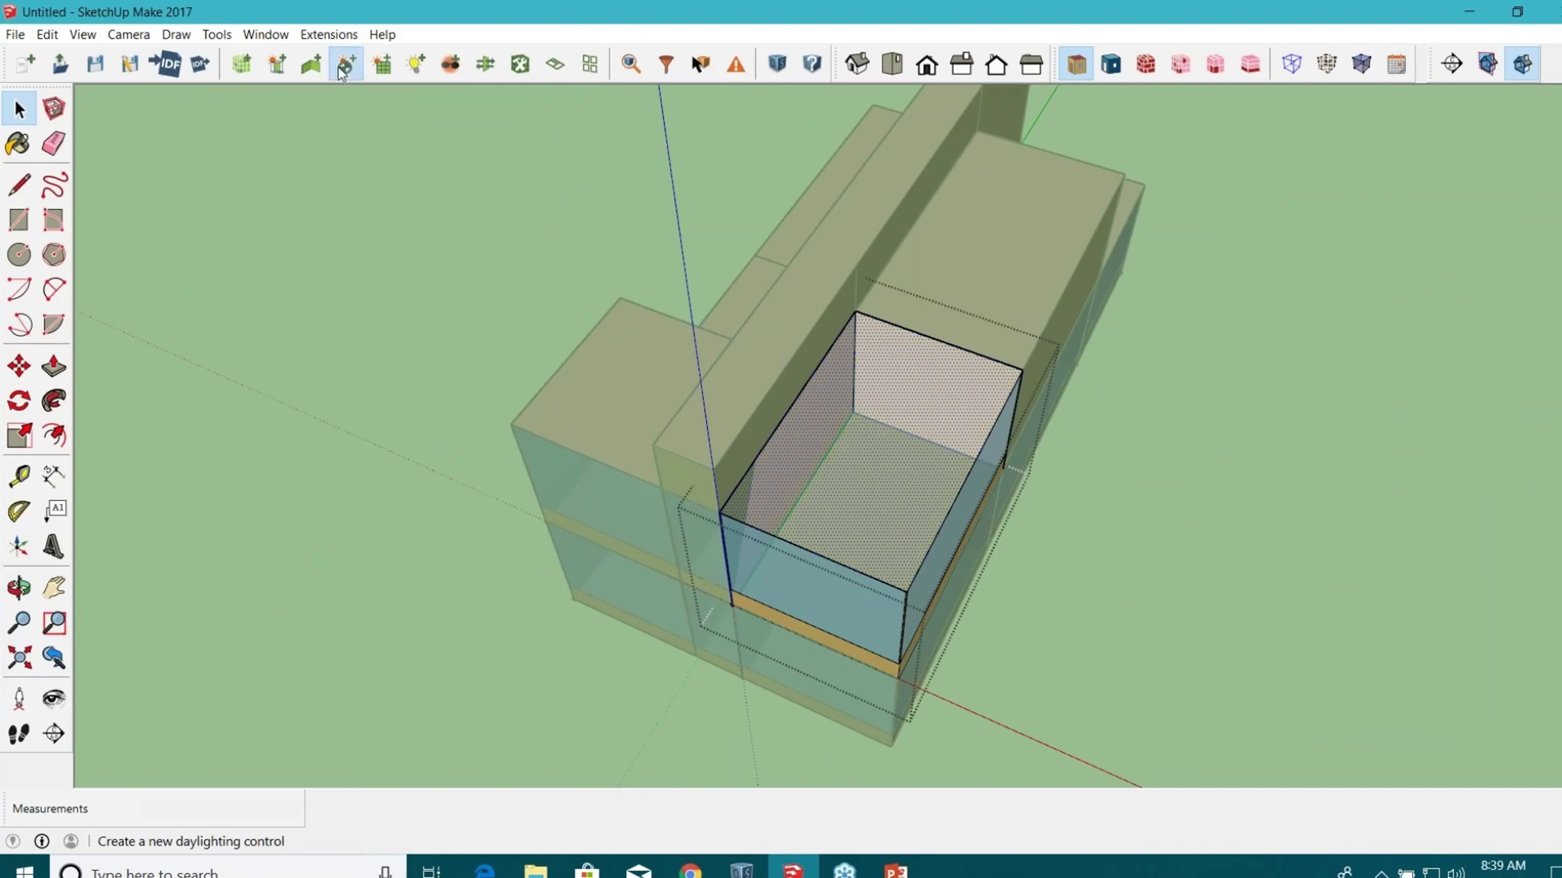
click(875, 509)
scroll(872, 516, up, 5)
scroll(820, 374, down, 4)
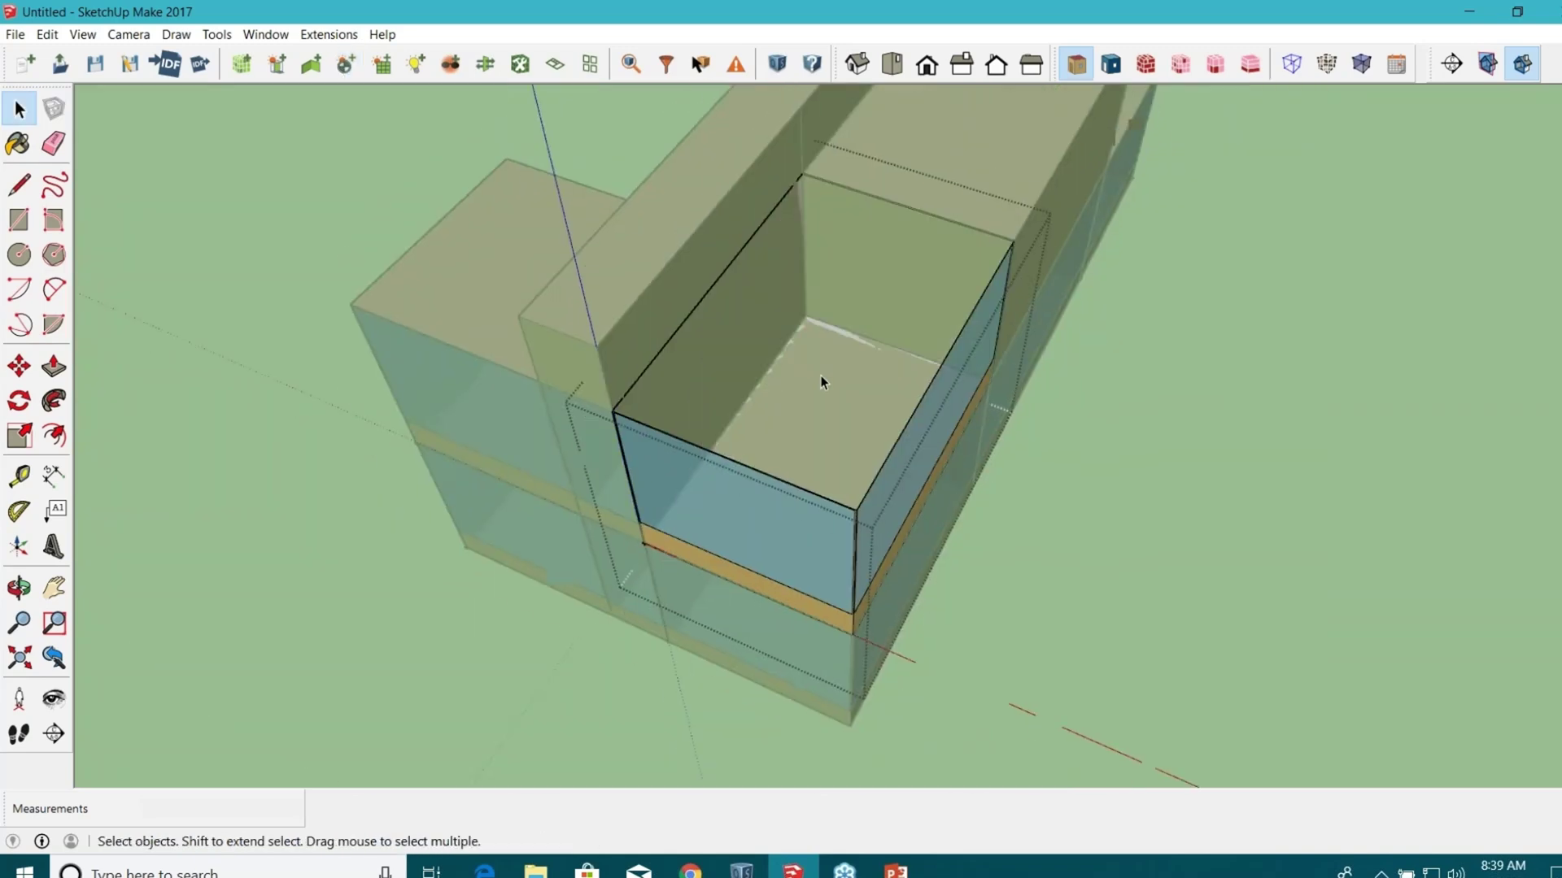
middle_drag(820, 374, 600, 135)
middle_drag(707, 378, 651, 321)
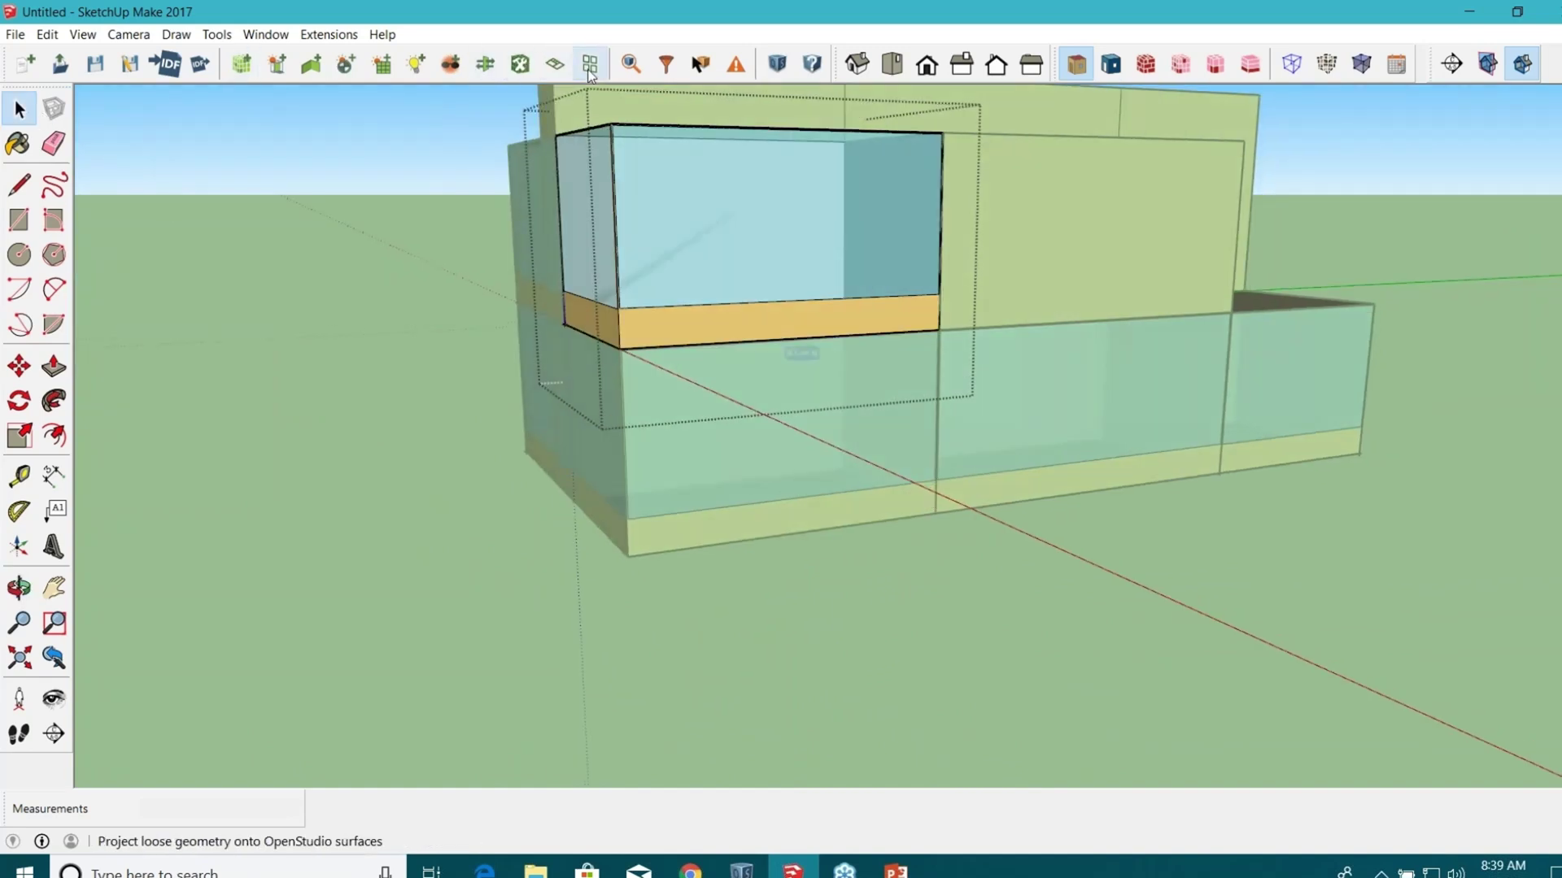
Inspect the new daylighting control and make its Position Z-Coordinate positive, about 2.5 ft.
click(630, 64)
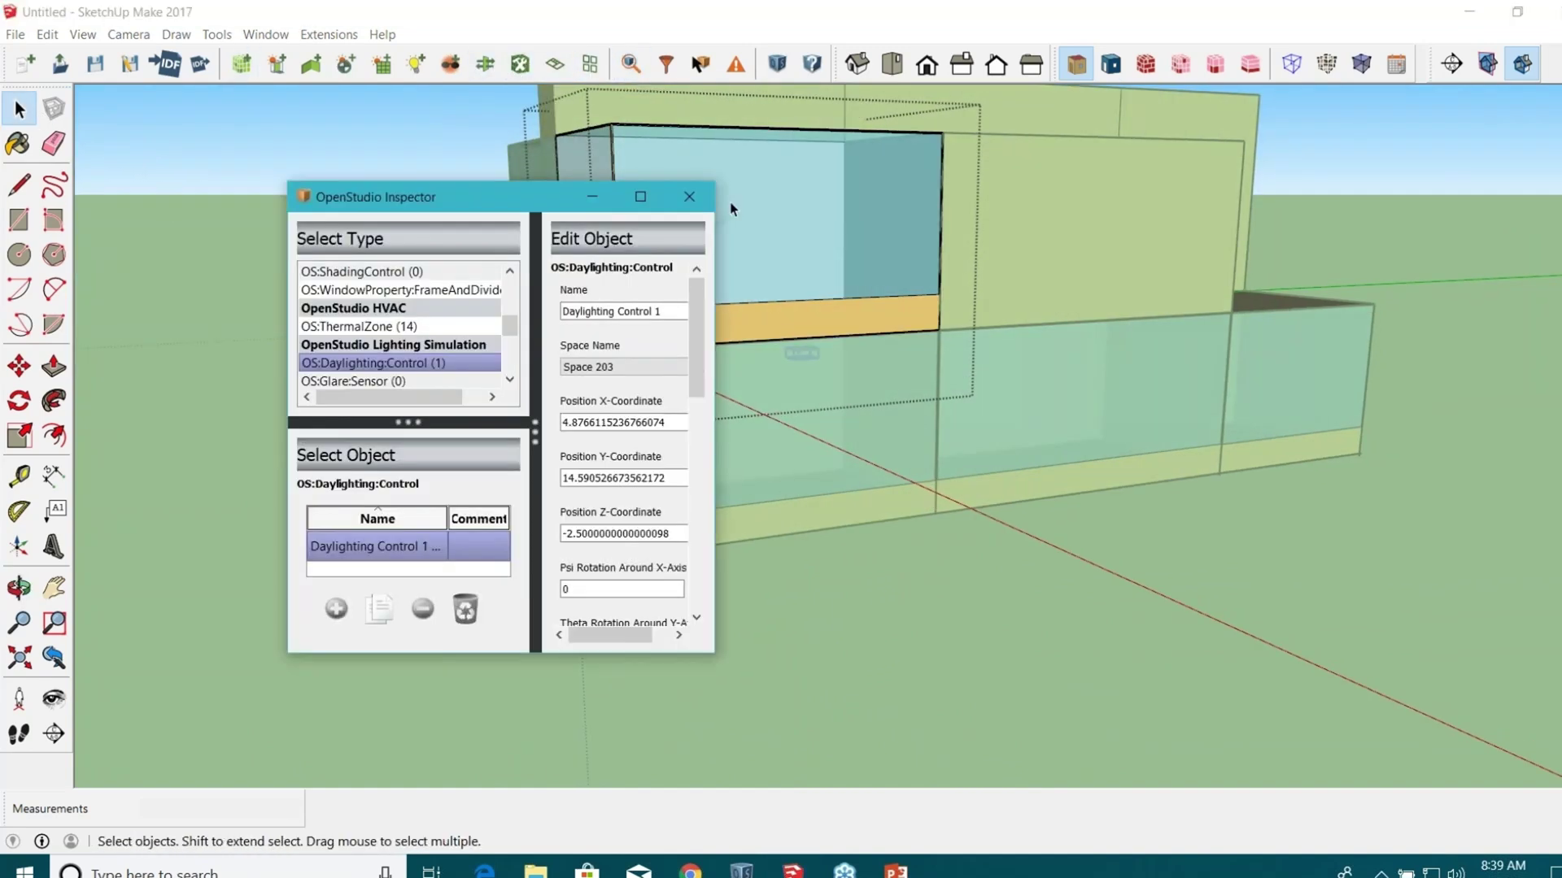
click(638, 199)
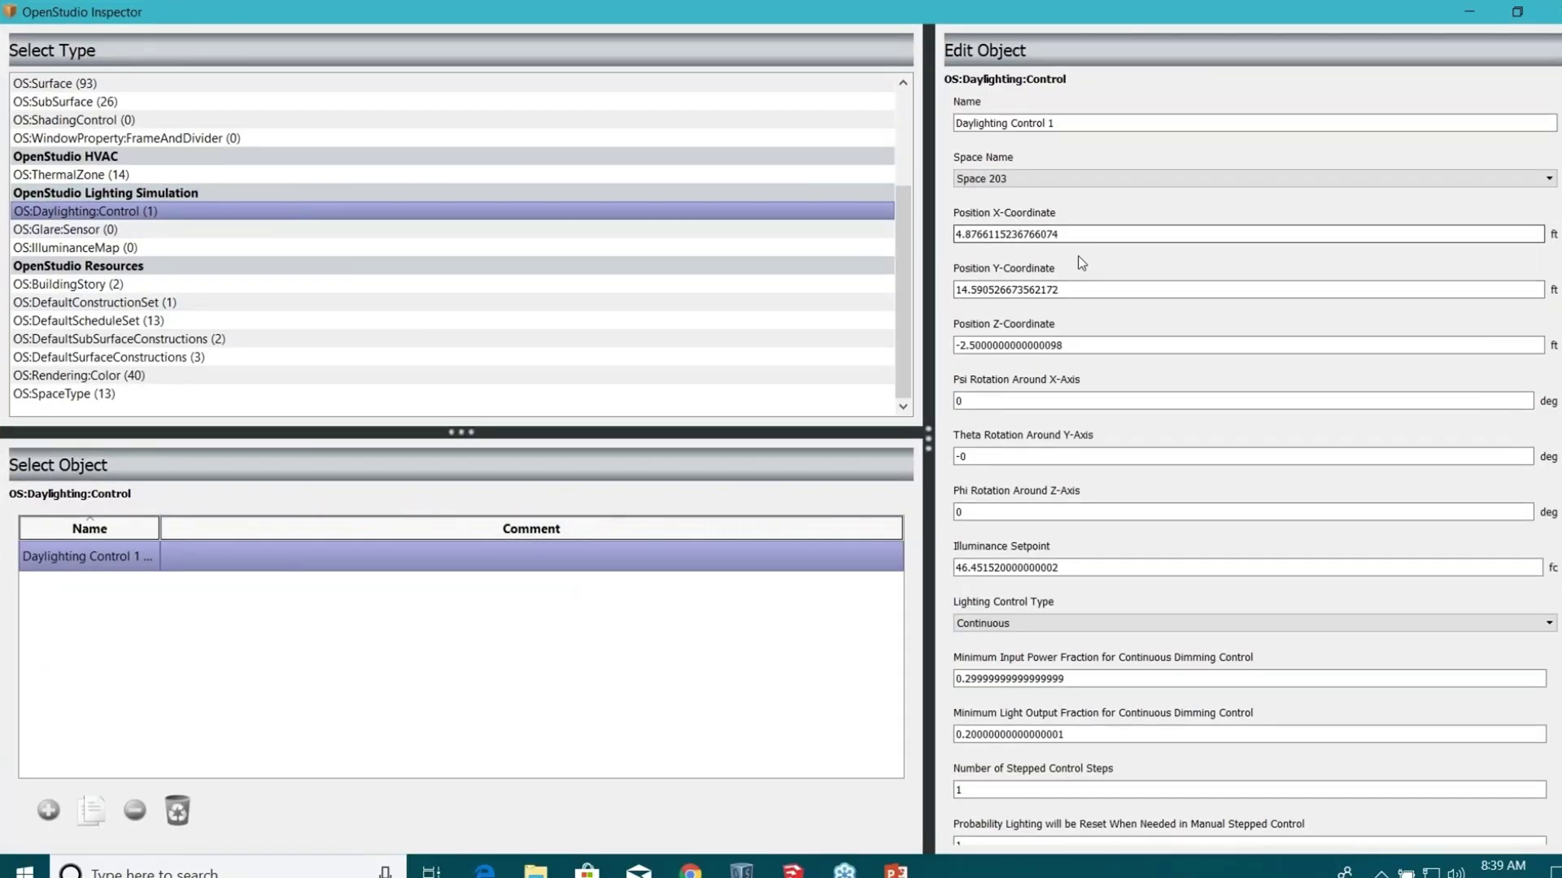
scroll(1111, 642, down, 3)
scroll(1111, 643, up, 3)
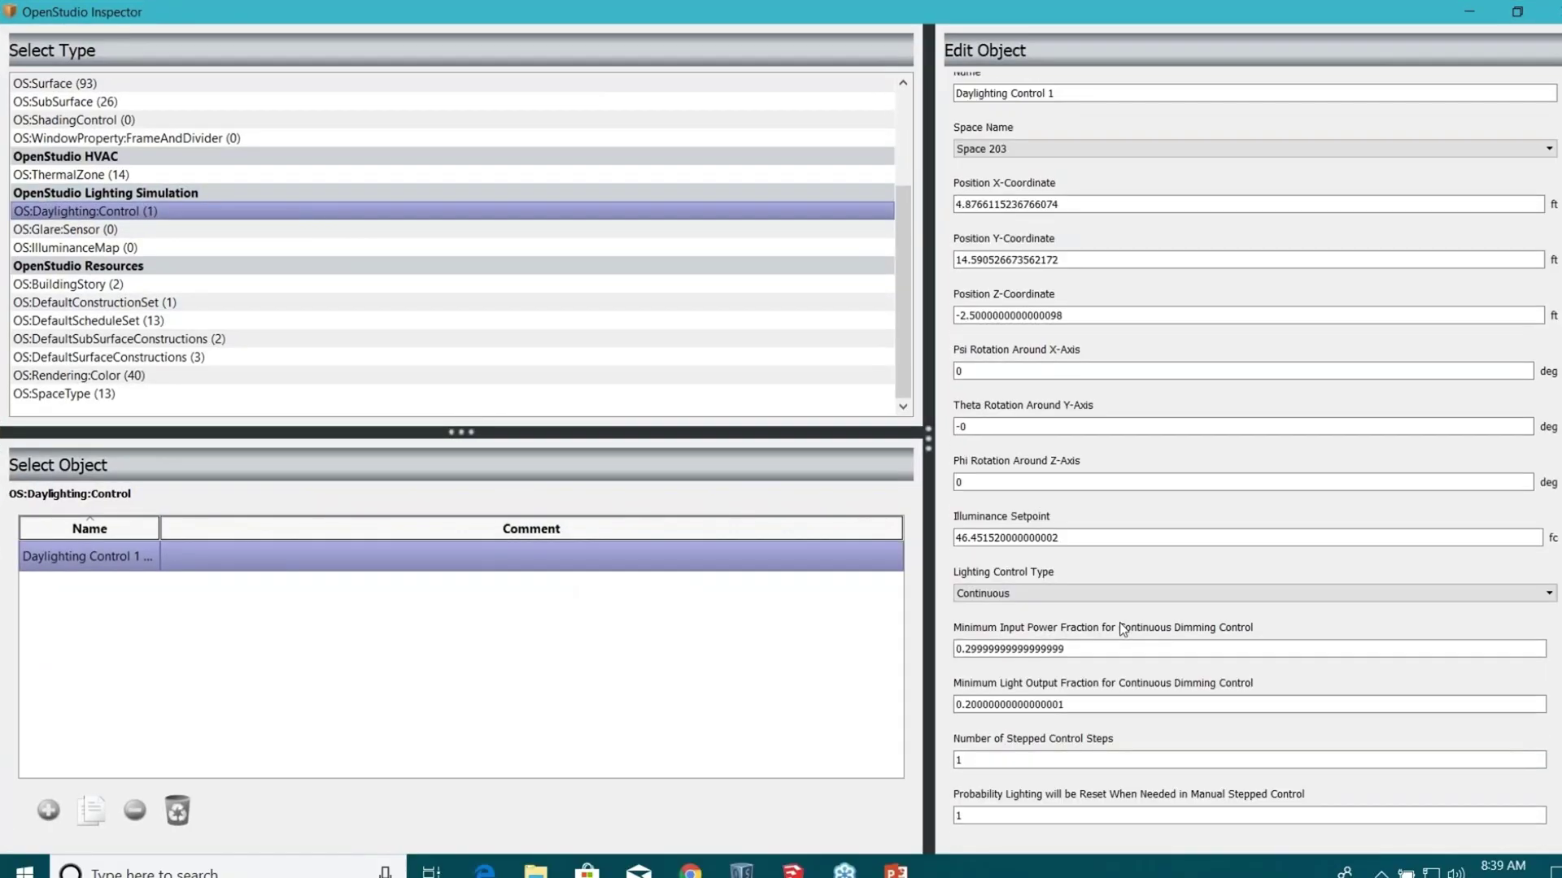
drag(1091, 345, 847, 359)
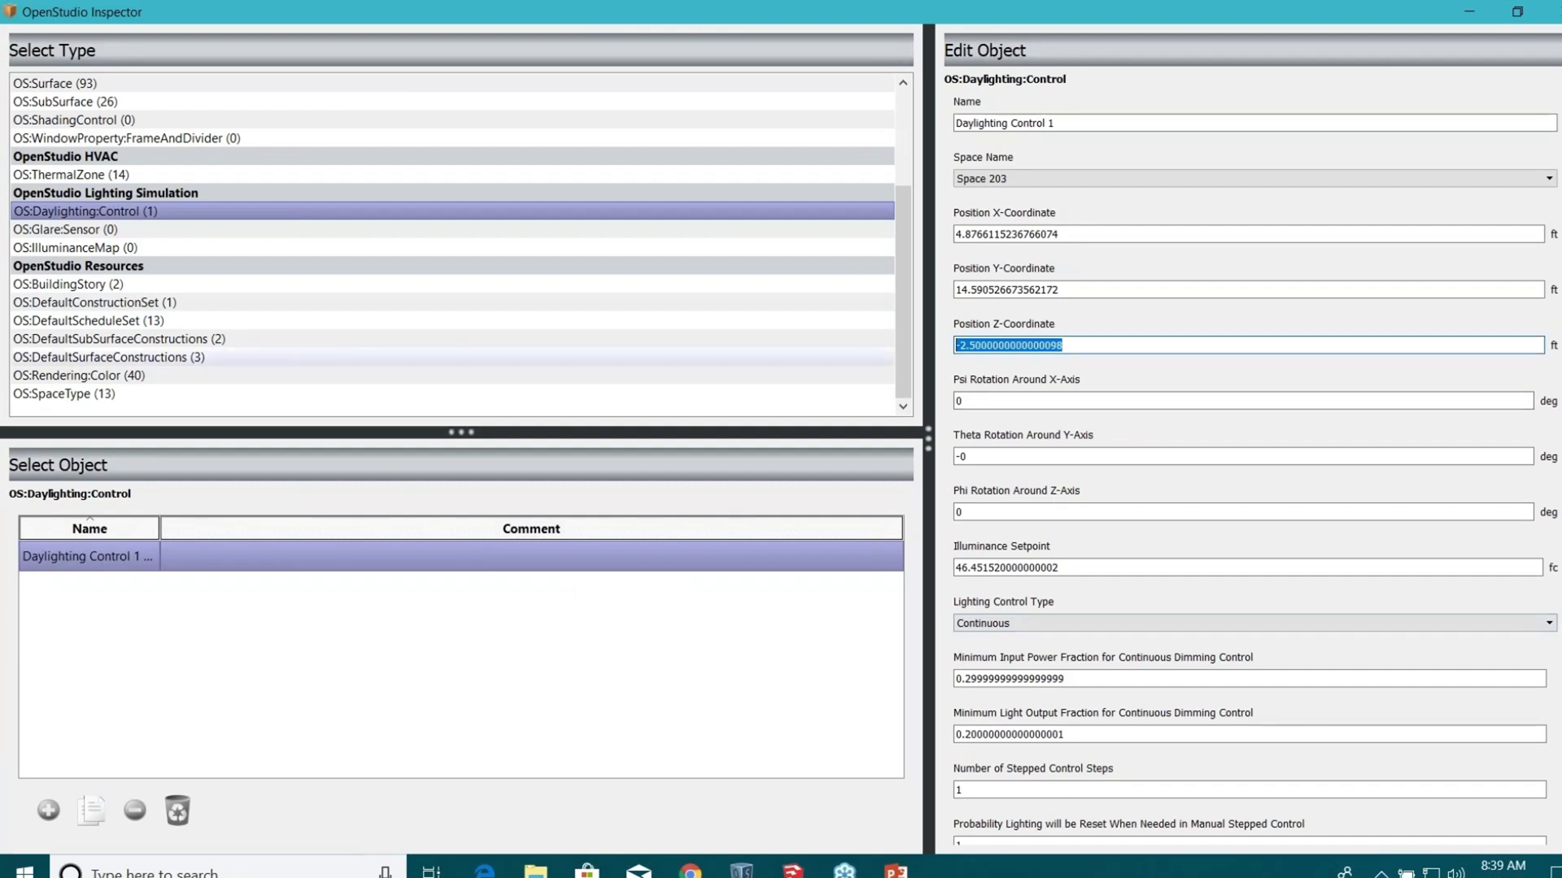
click(975, 402)
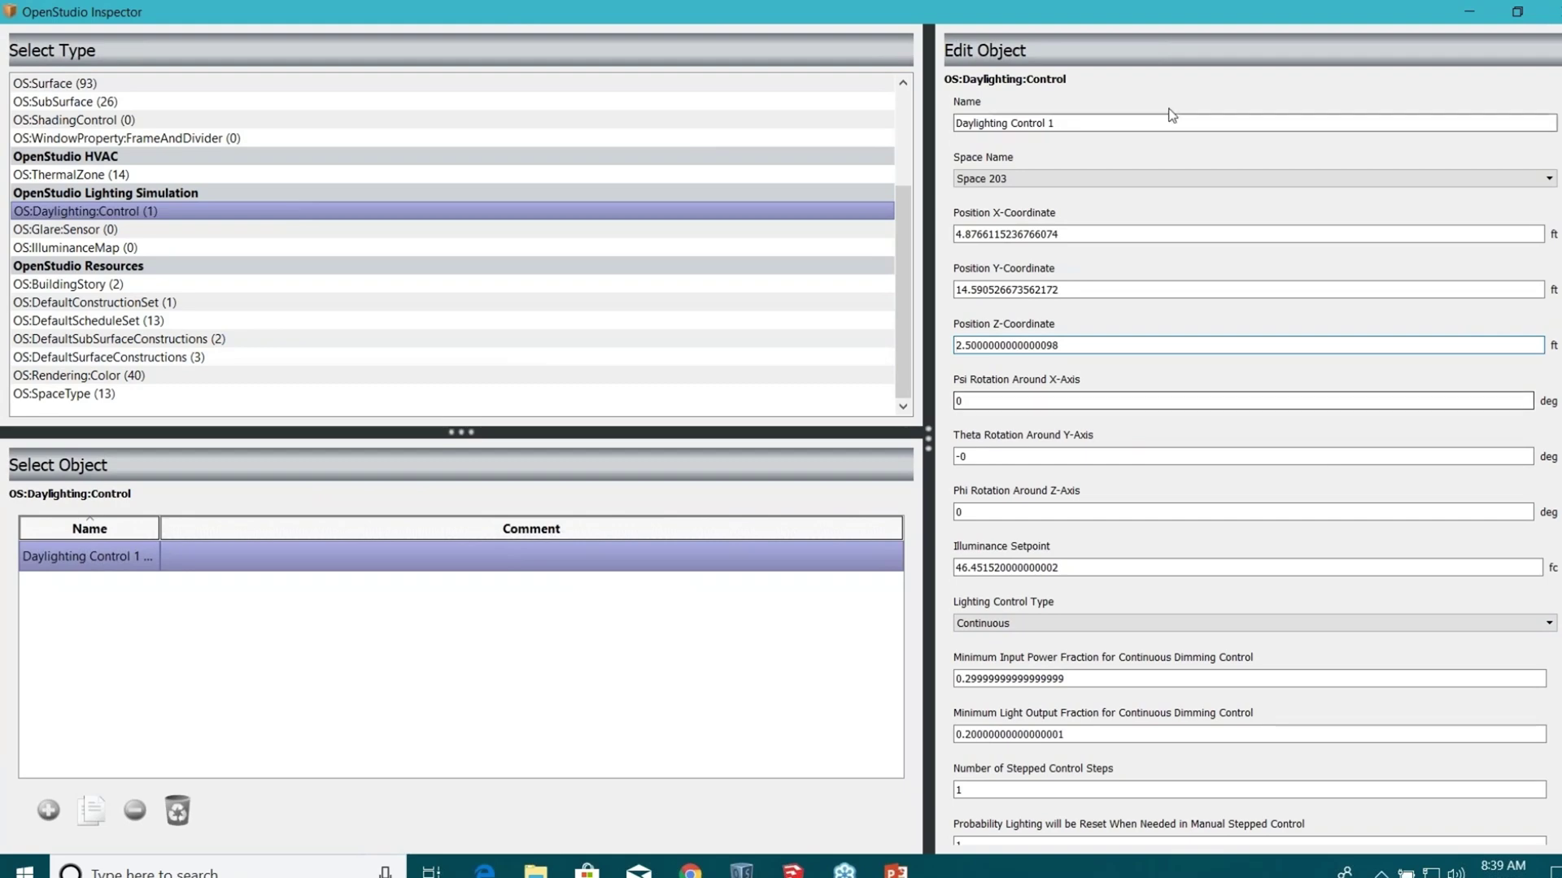
drag(1301, 12, 807, 153)
click(988, 136)
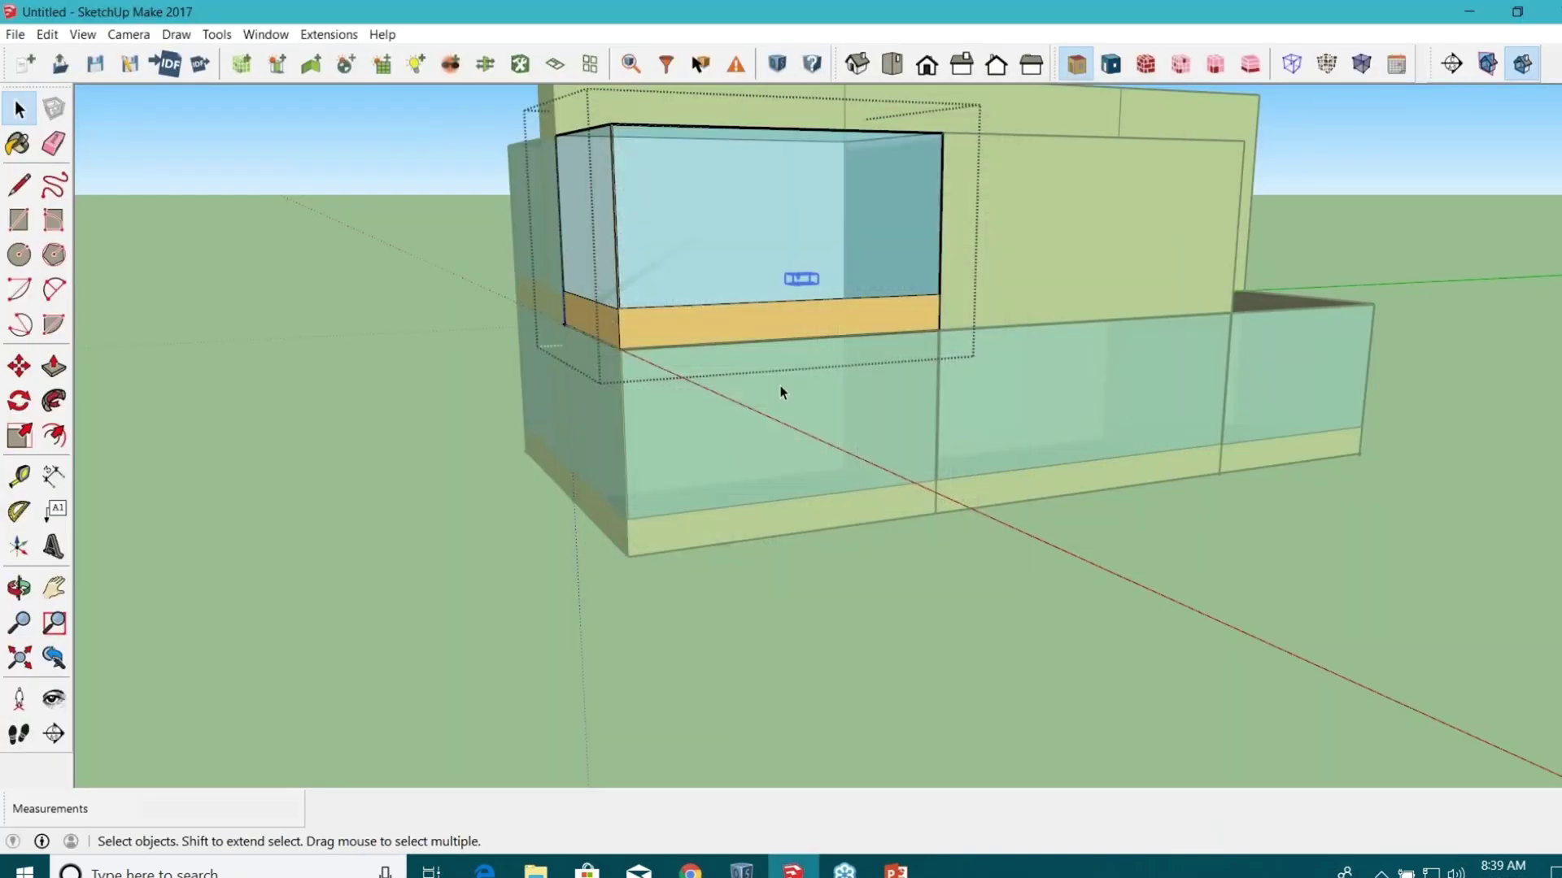
Unhide all hidden surfaces of the corner space and leave its editing mode.
scroll(824, 352, up, 5)
scroll(824, 352, up, 2)
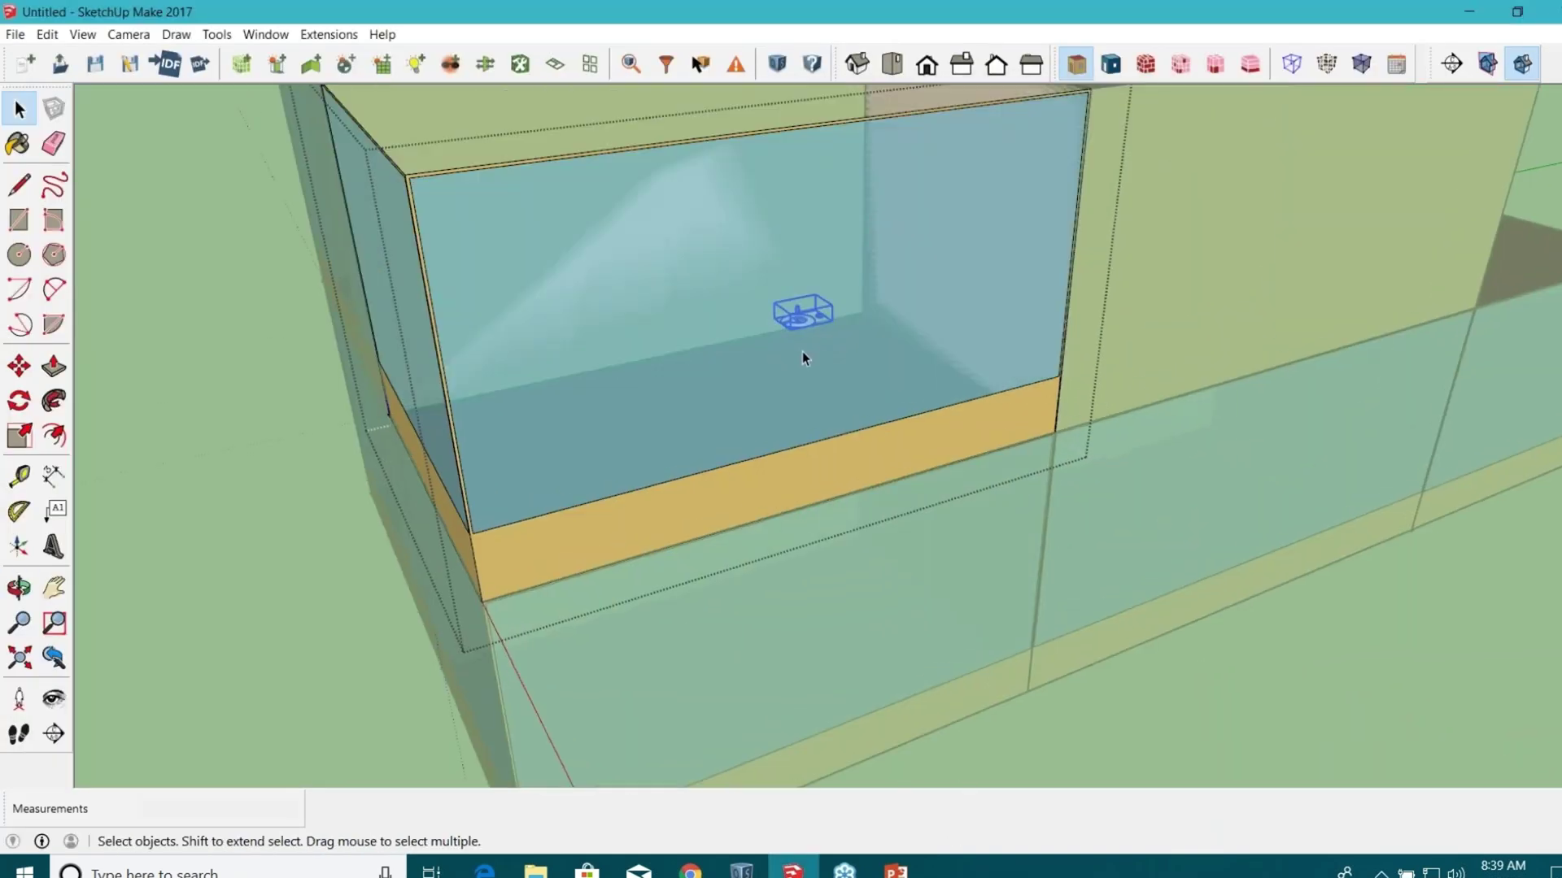
scroll(744, 376, down, 4)
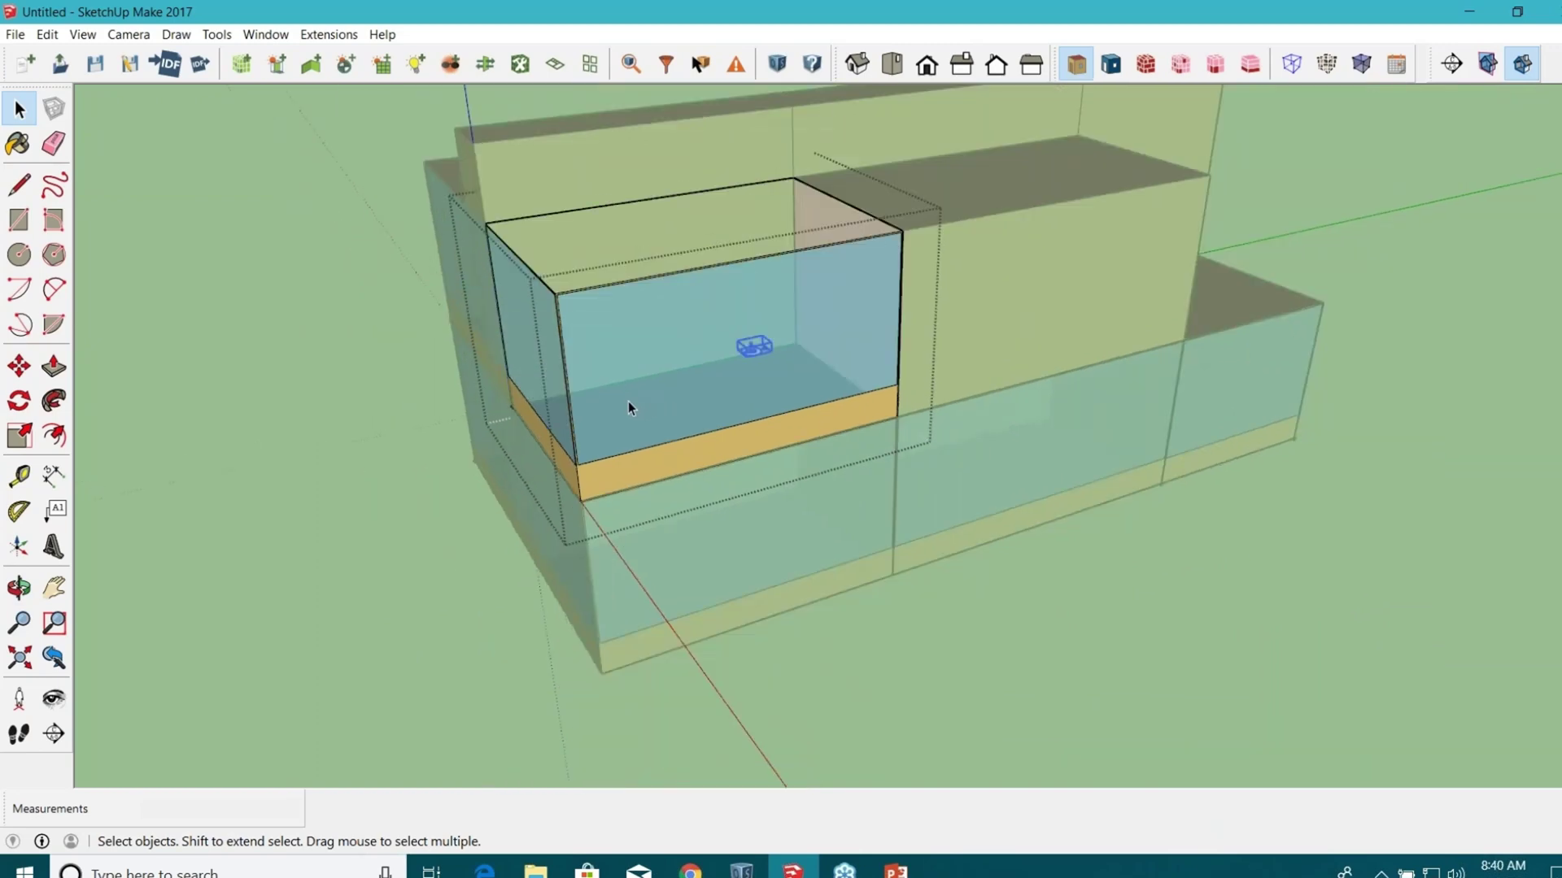
click(304, 345)
middle_drag(631, 366, 686, 488)
double_click(686, 488)
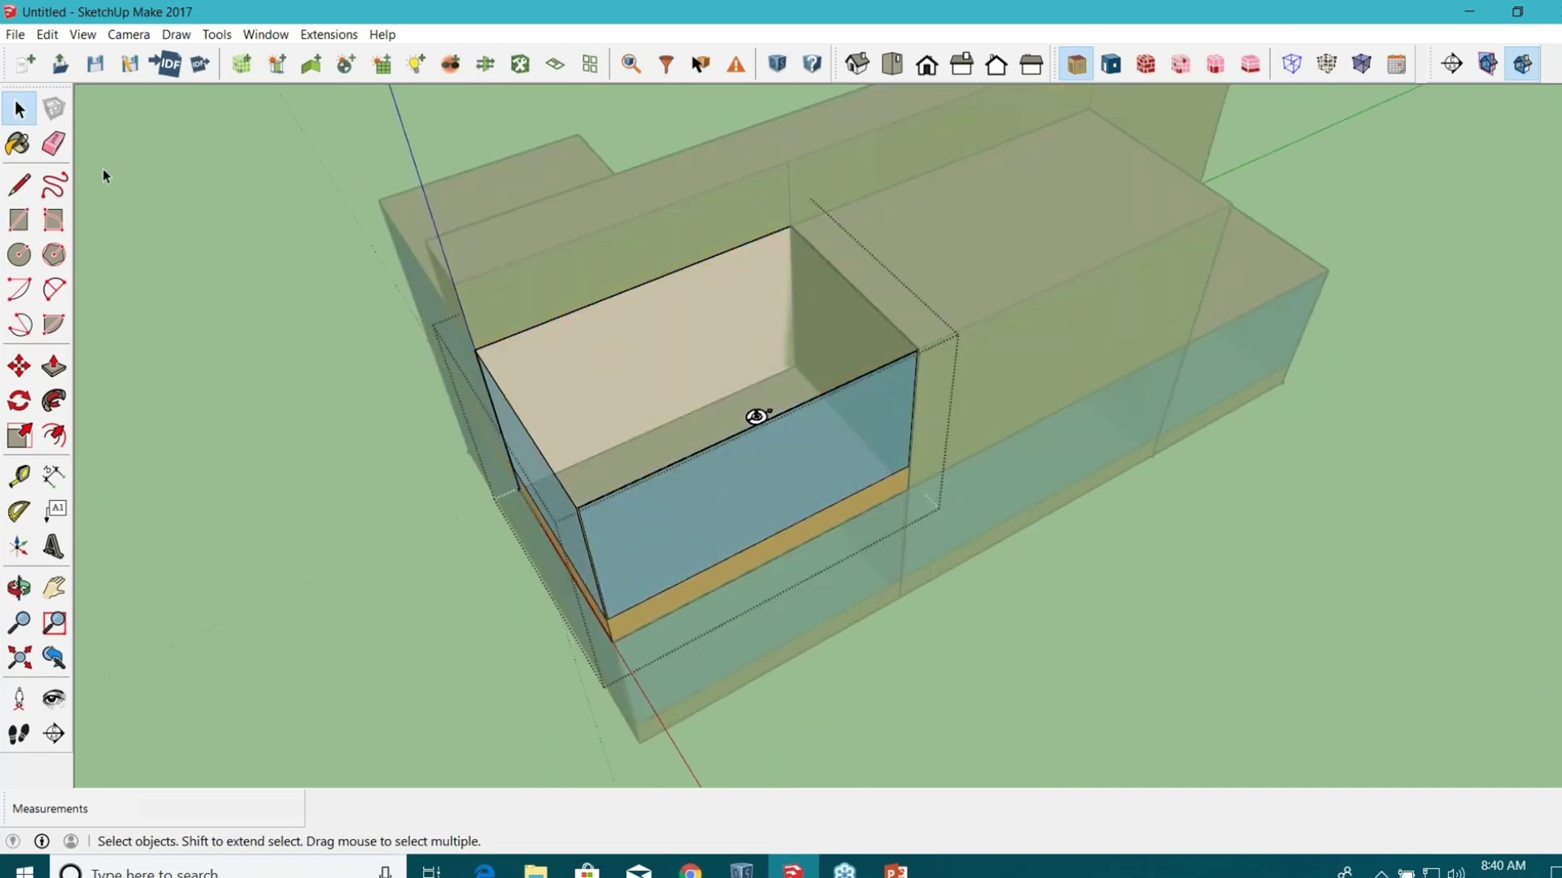
click(47, 34)
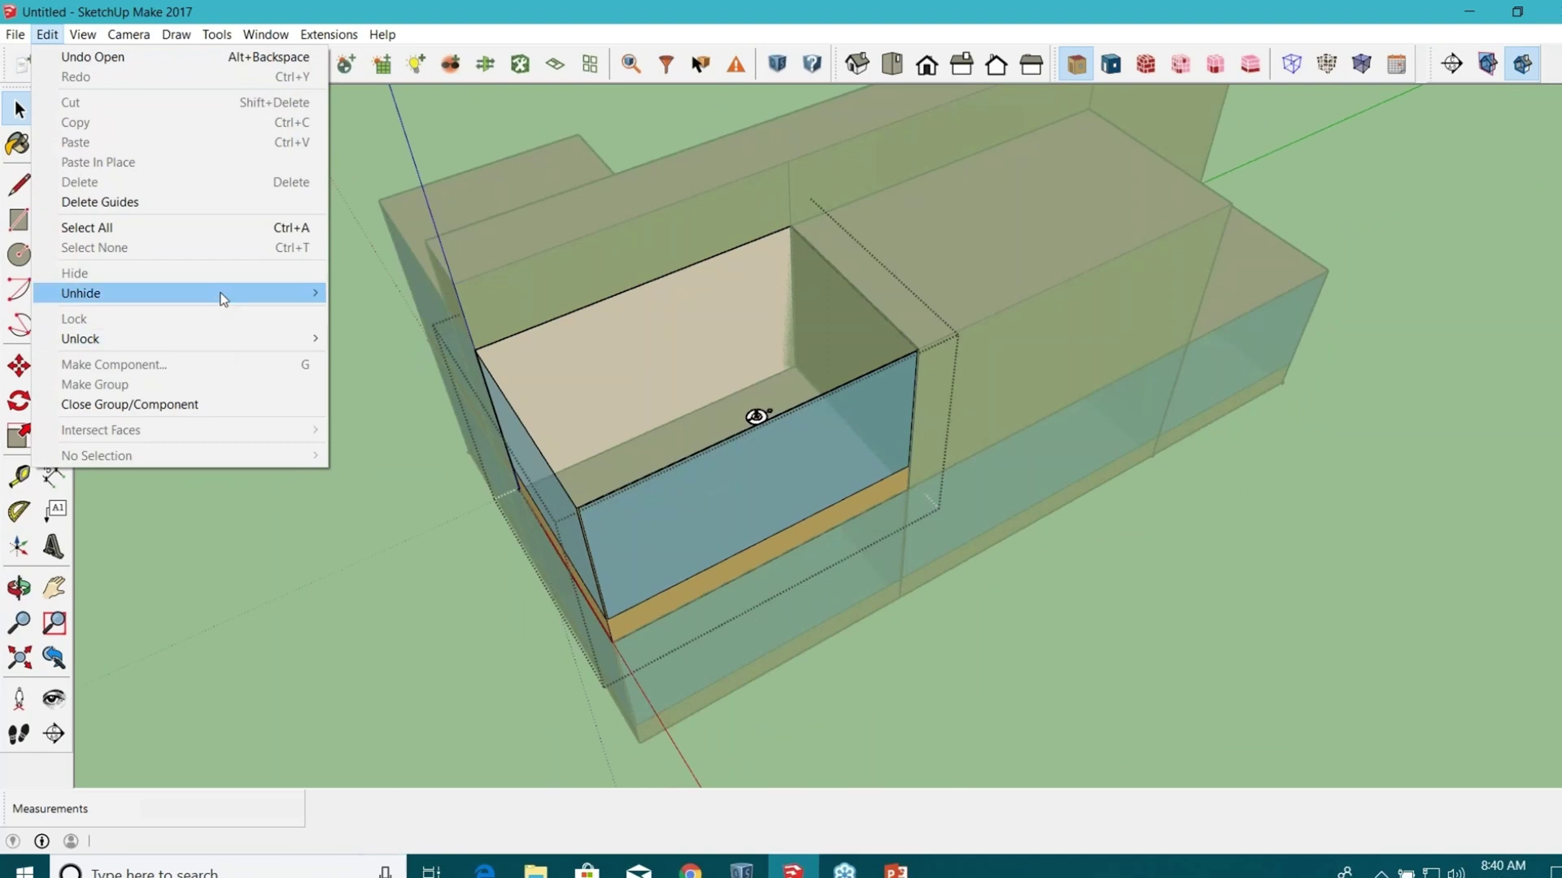
mouse_move(223, 293)
click(382, 333)
middle_drag(490, 515, 573, 392)
click(339, 426)
middle_drag(572, 529, 732, 465)
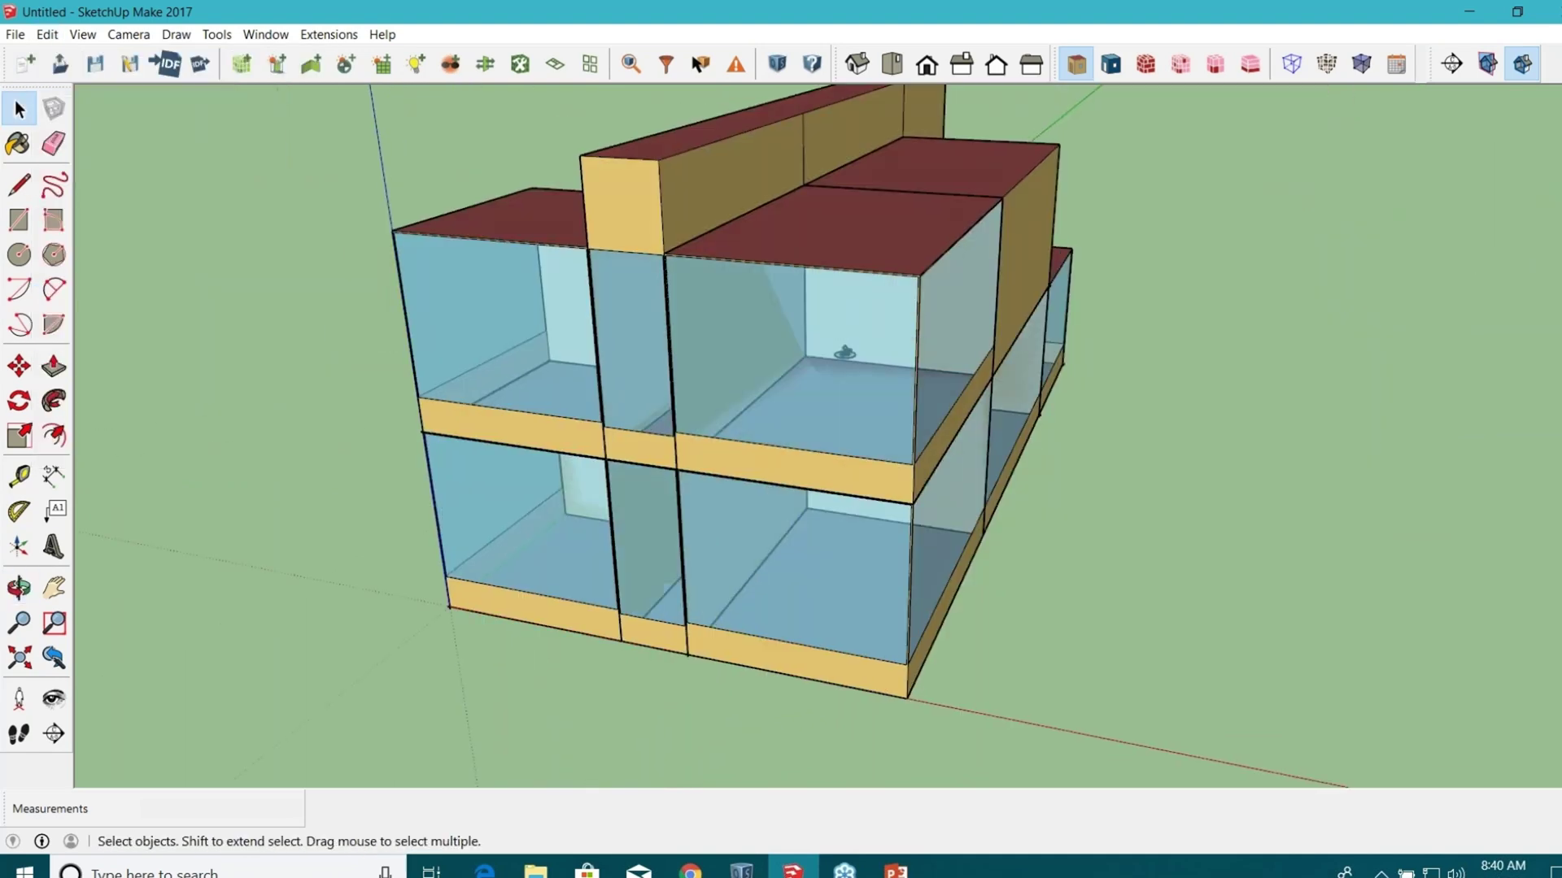
Review the daylighting control's coordinates, illuminance setpoint, dimming fractions and available lighting control types in the OpenStudio Inspector.
scroll(698, 465, down, 3)
middle_drag(1065, 436, 692, 411)
scroll(681, 411, up, 8)
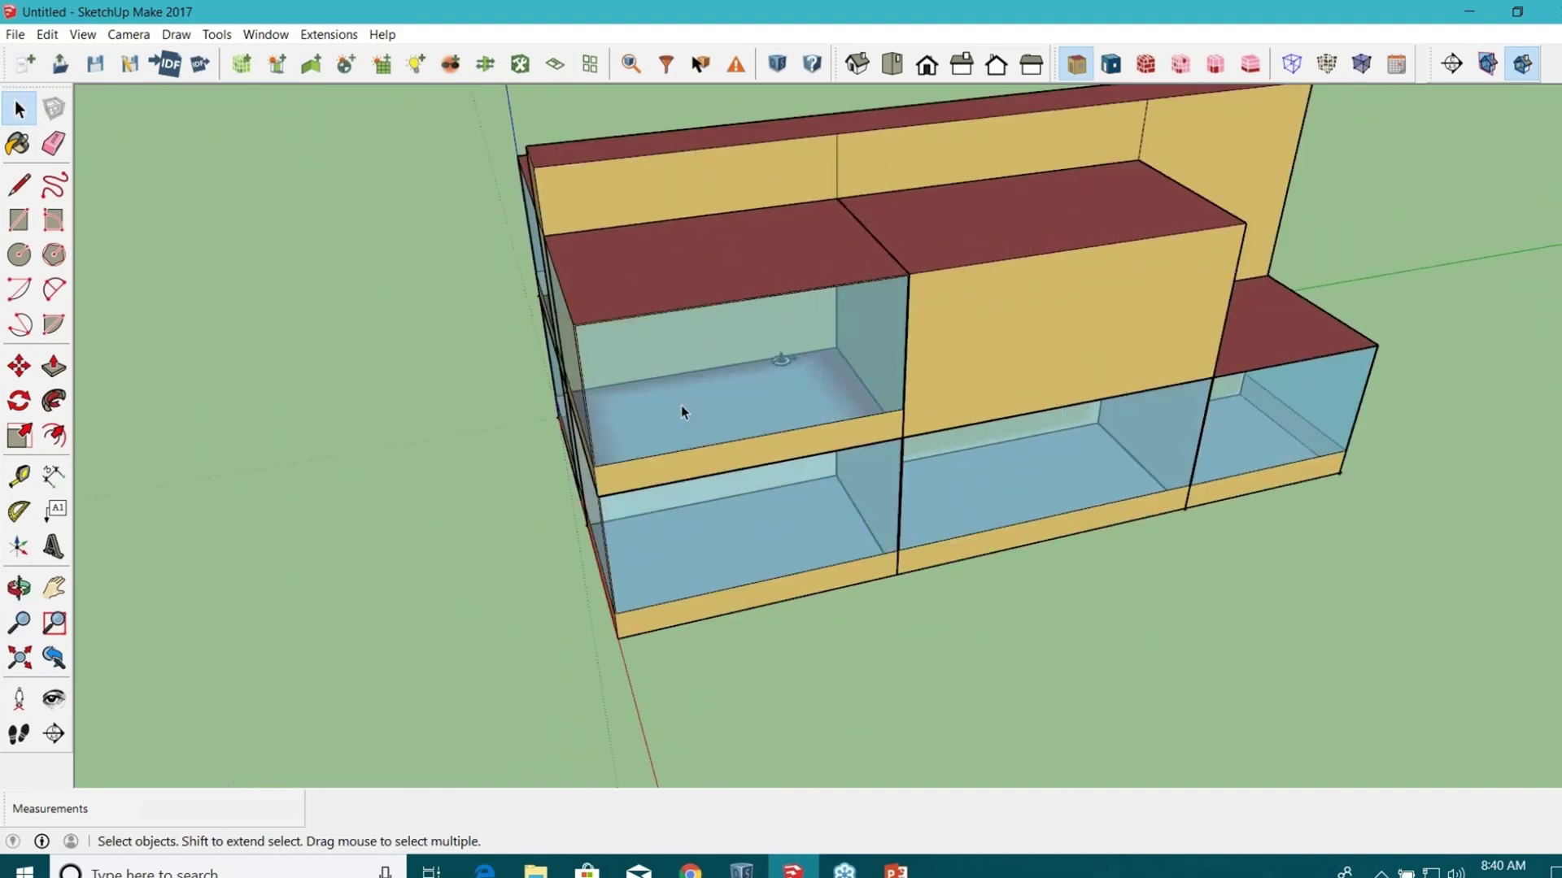
scroll(789, 359, up, 3)
scroll(784, 364, down, 3)
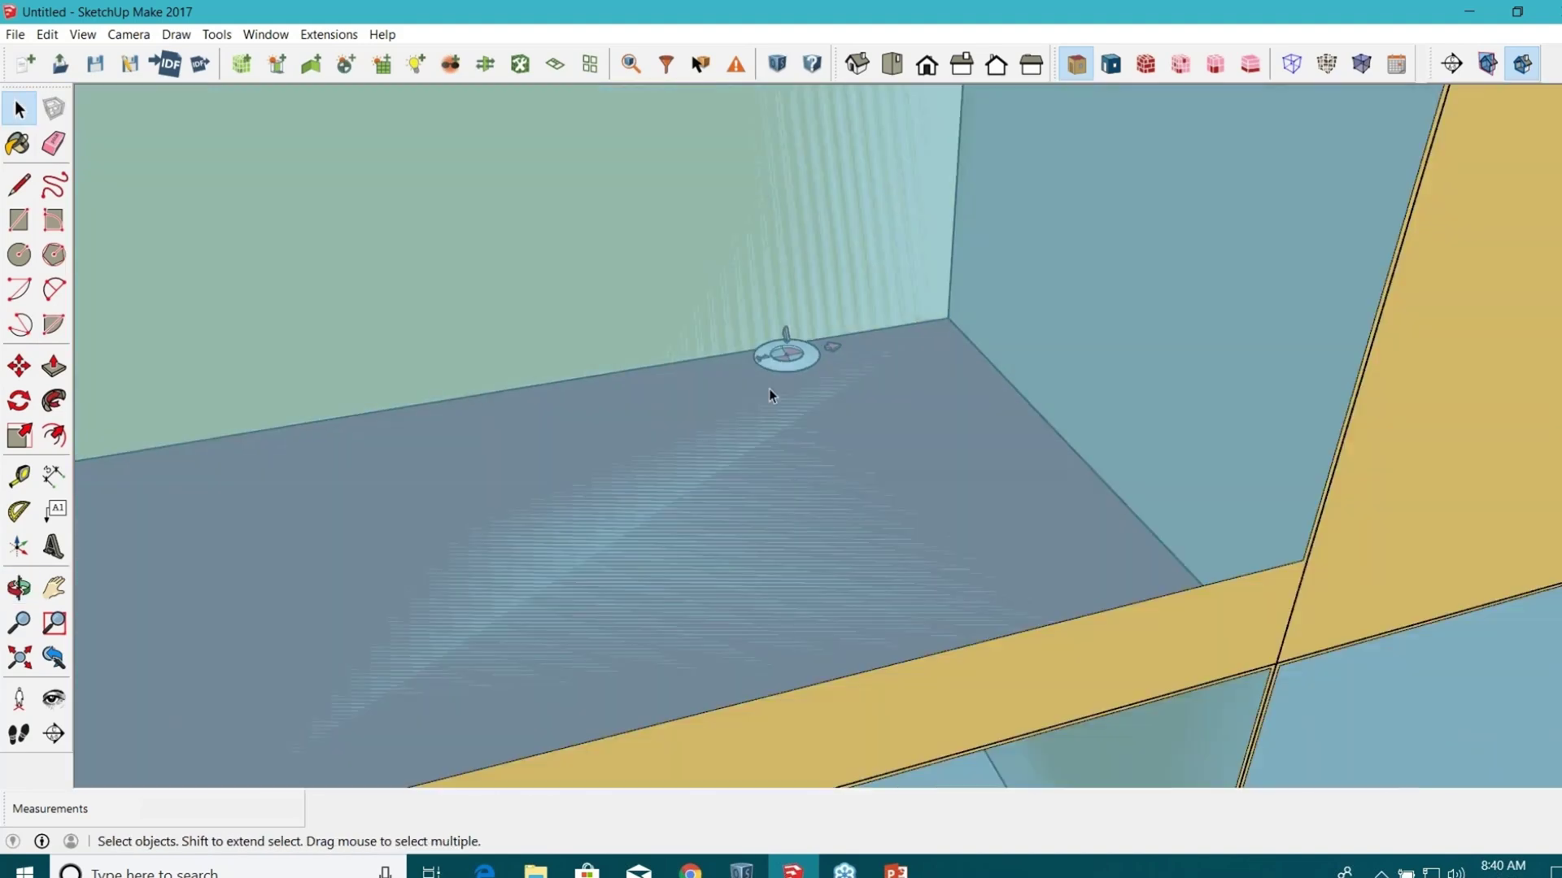
click(630, 71)
click(940, 136)
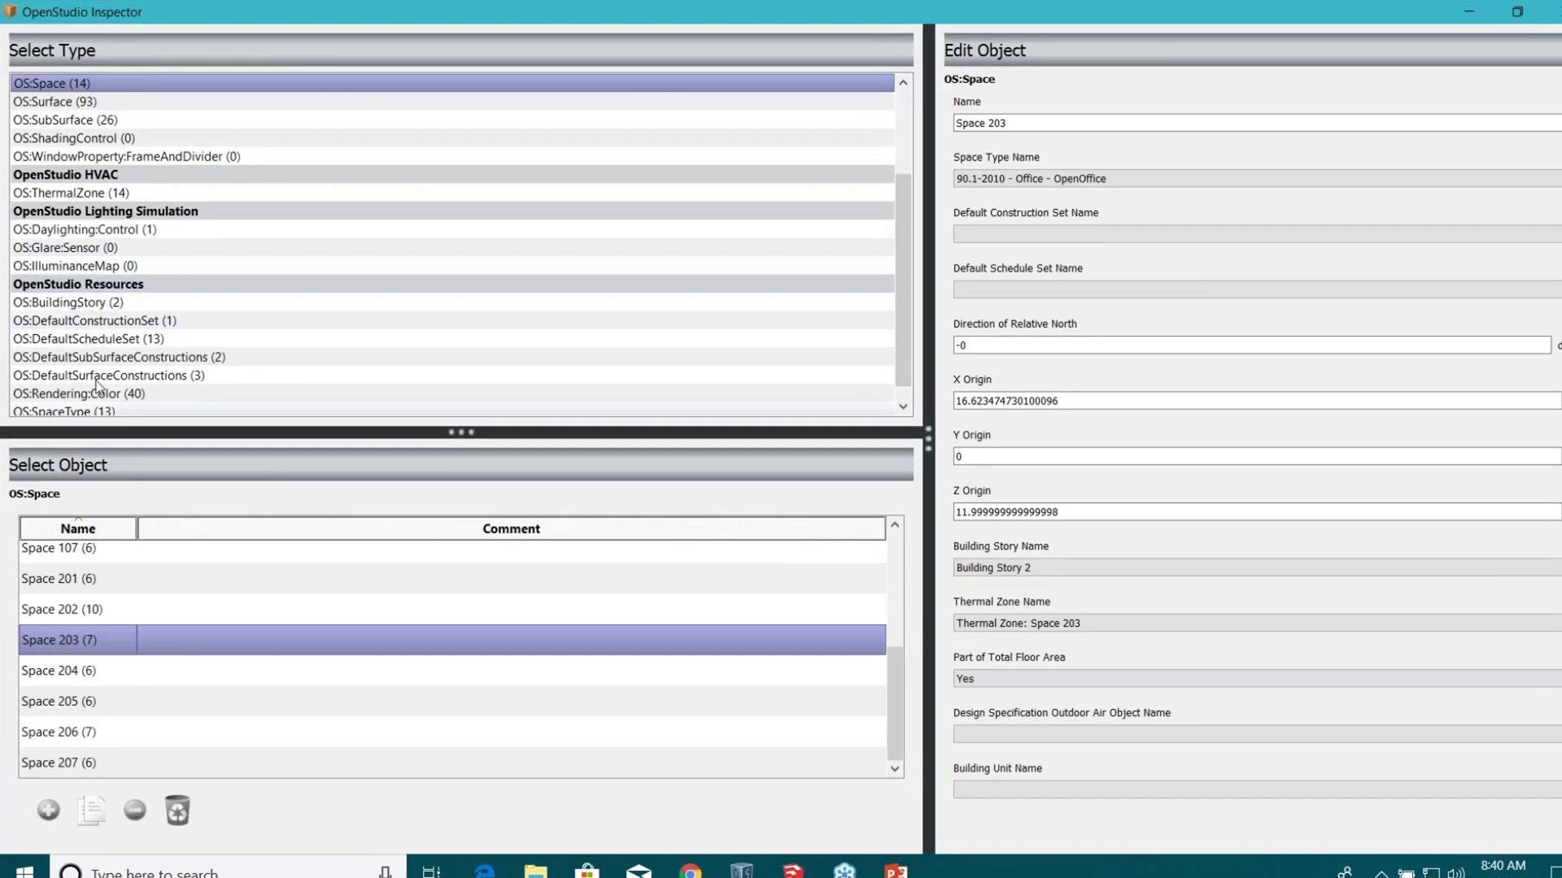
scroll(112, 368, down, 1)
scroll(98, 264, up, 3)
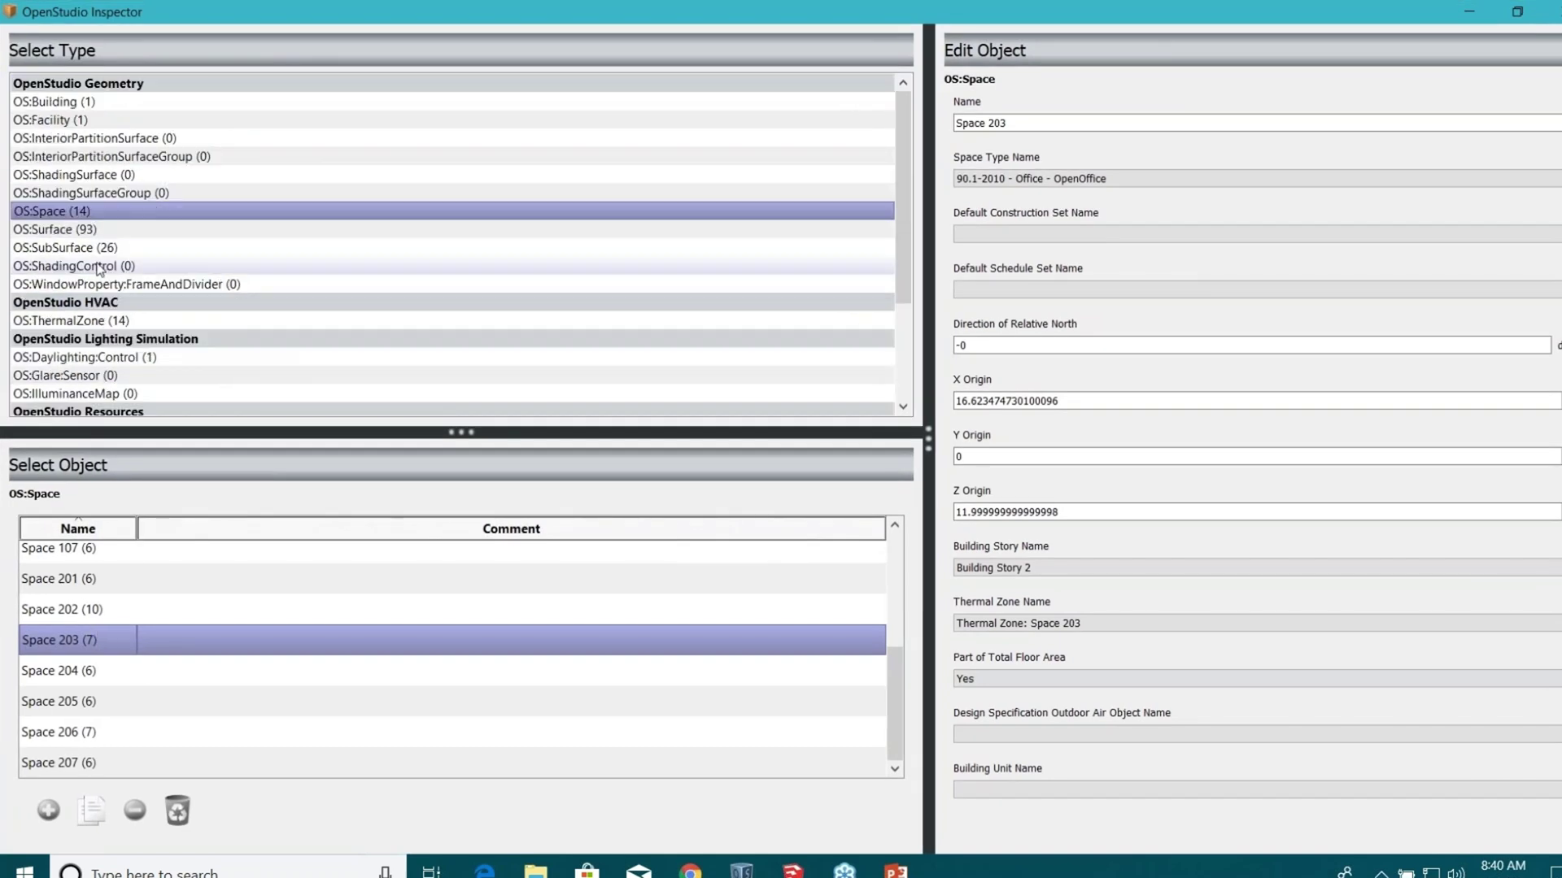
click(88, 358)
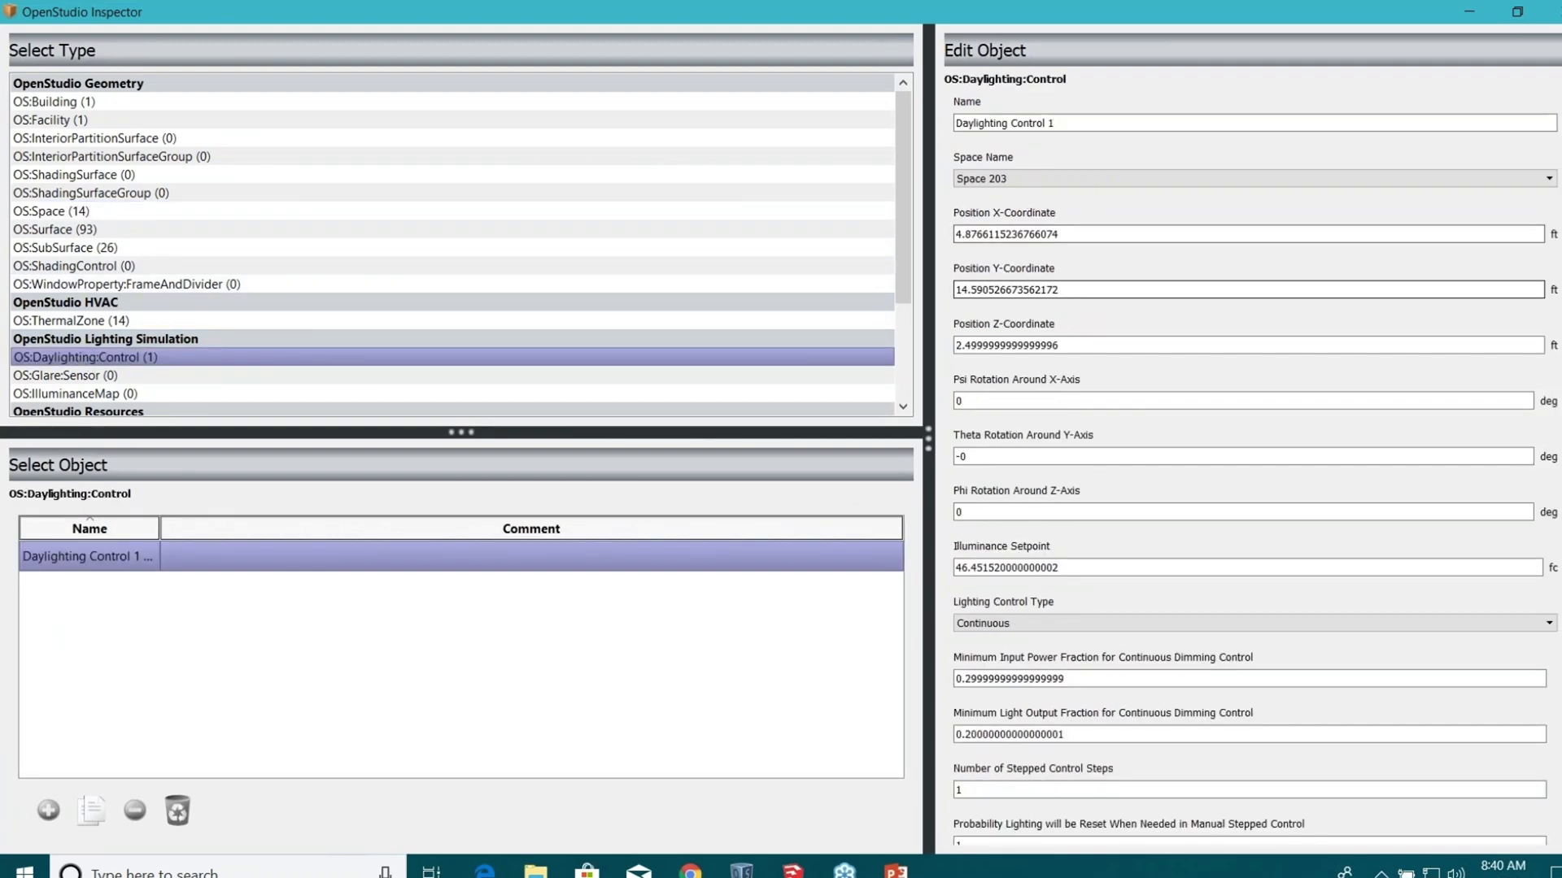
scroll(1081, 406, down, 3)
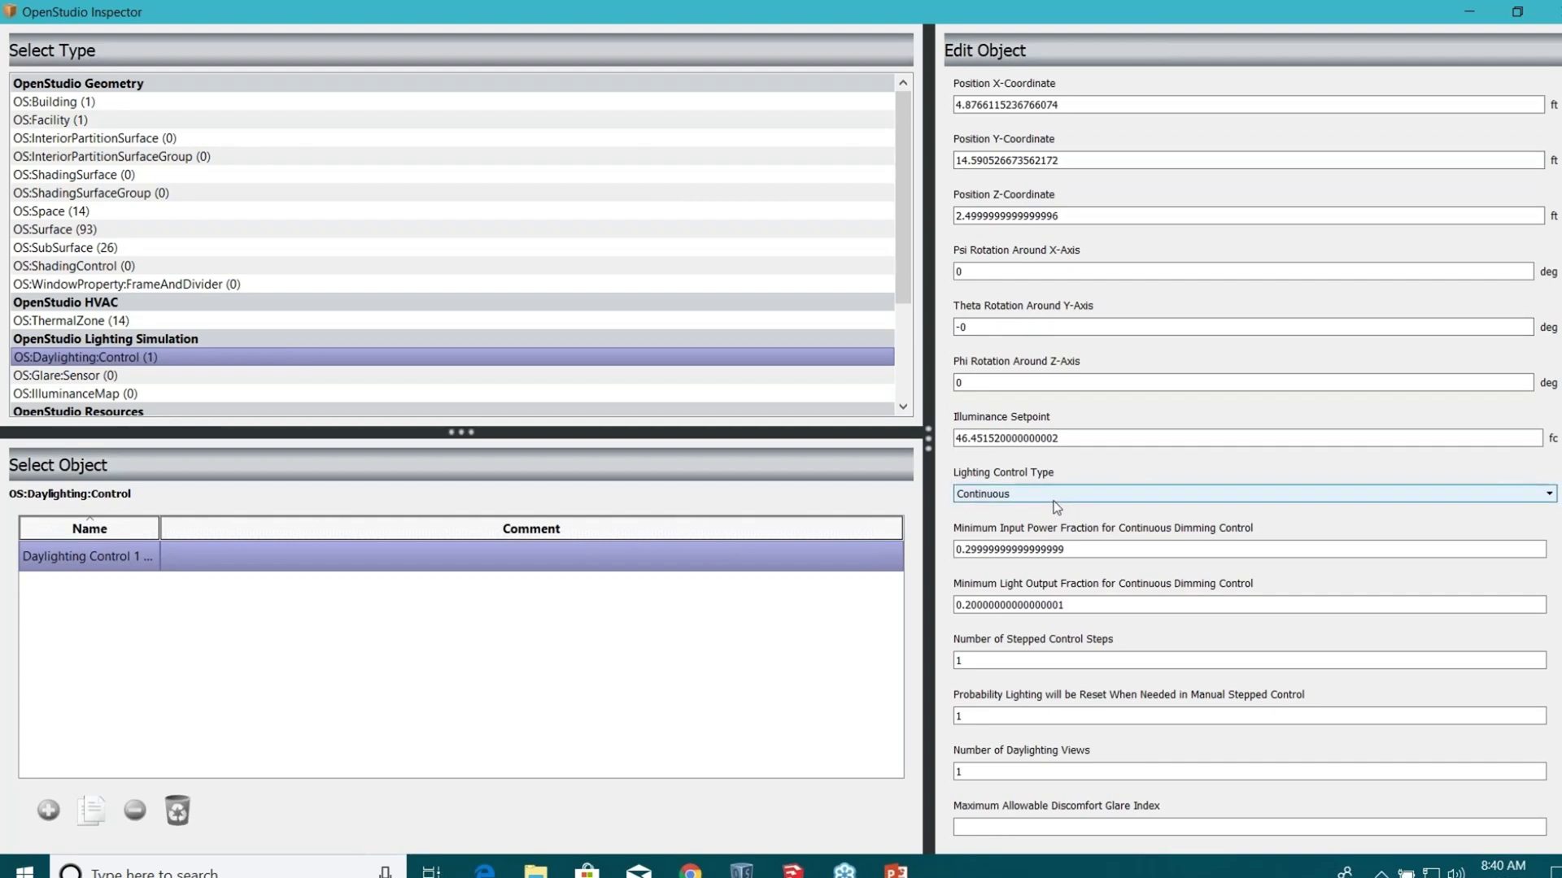
click(1056, 493)
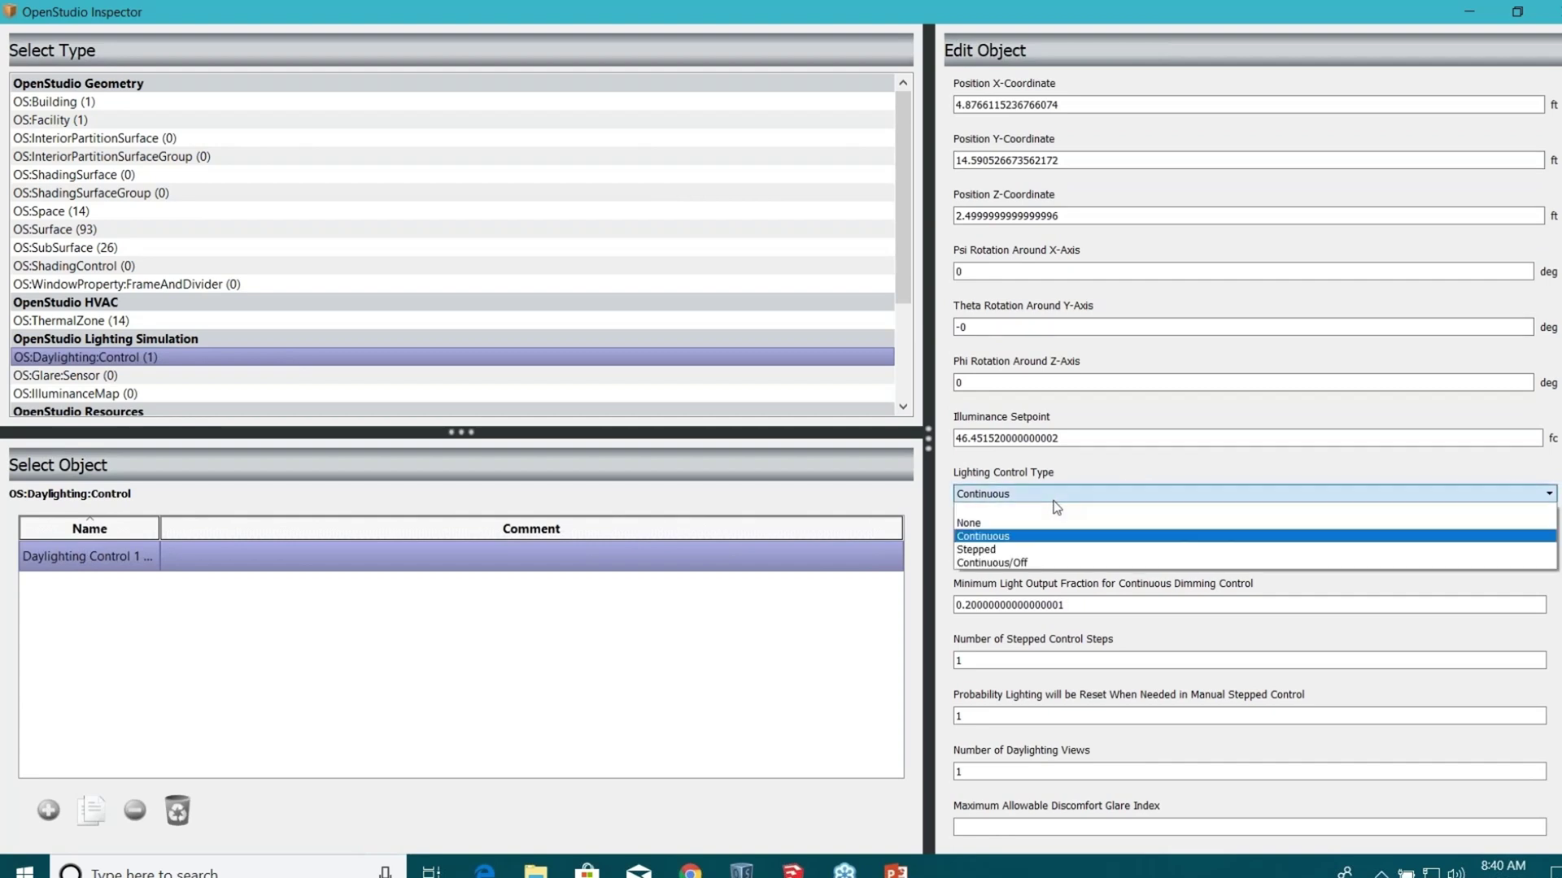
click(1070, 465)
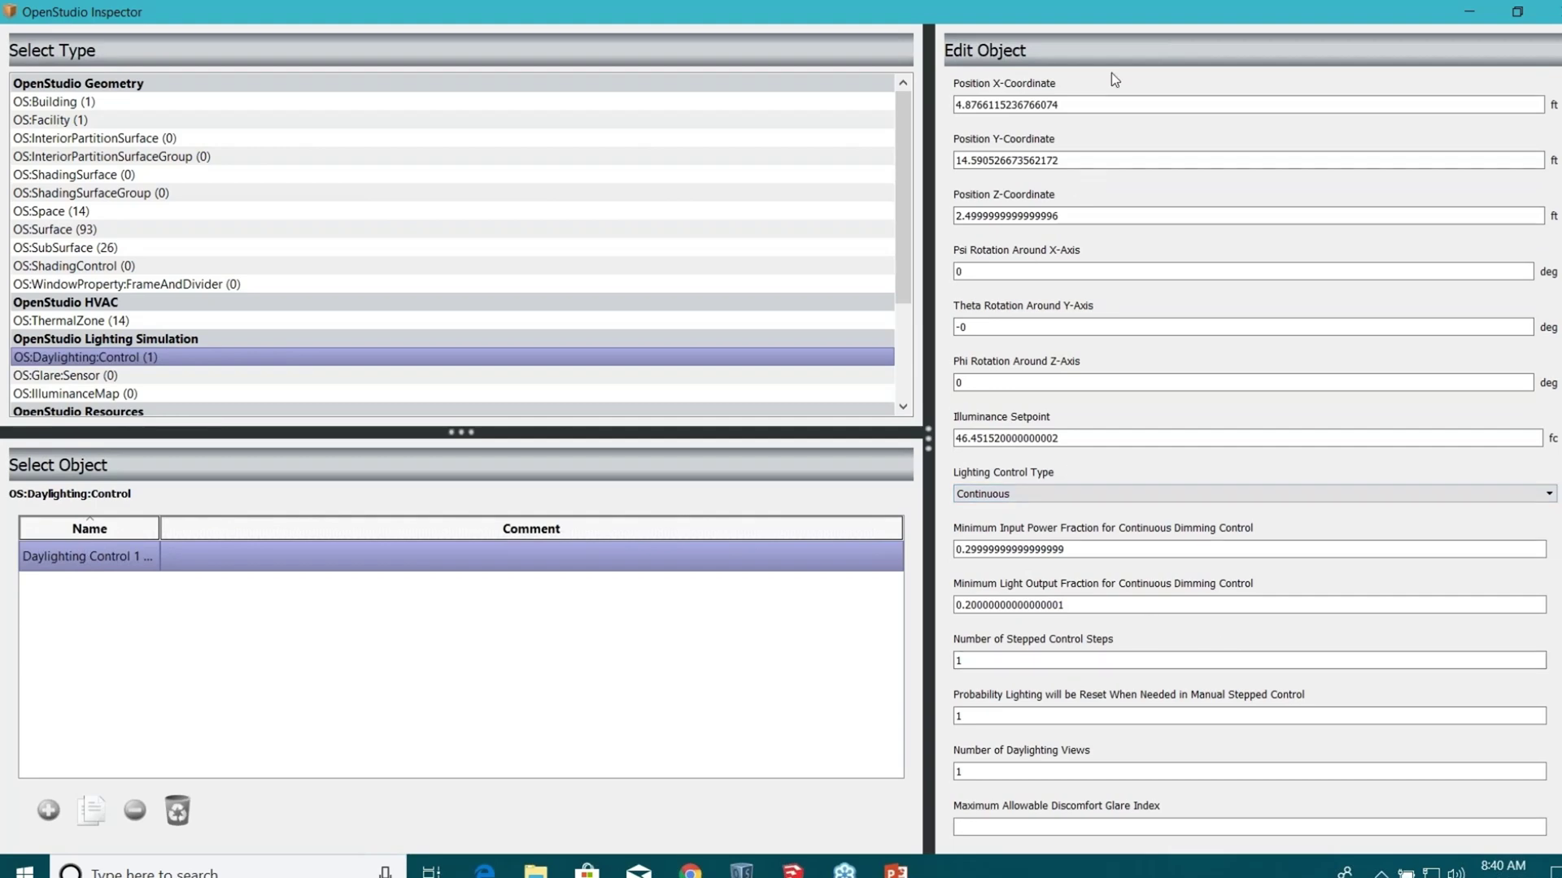
mouse_move(1146, 10)
mouse_down()
mouse_move(954, 188)
mouse_move(926, 250)
mouse_up()
click(1009, 252)
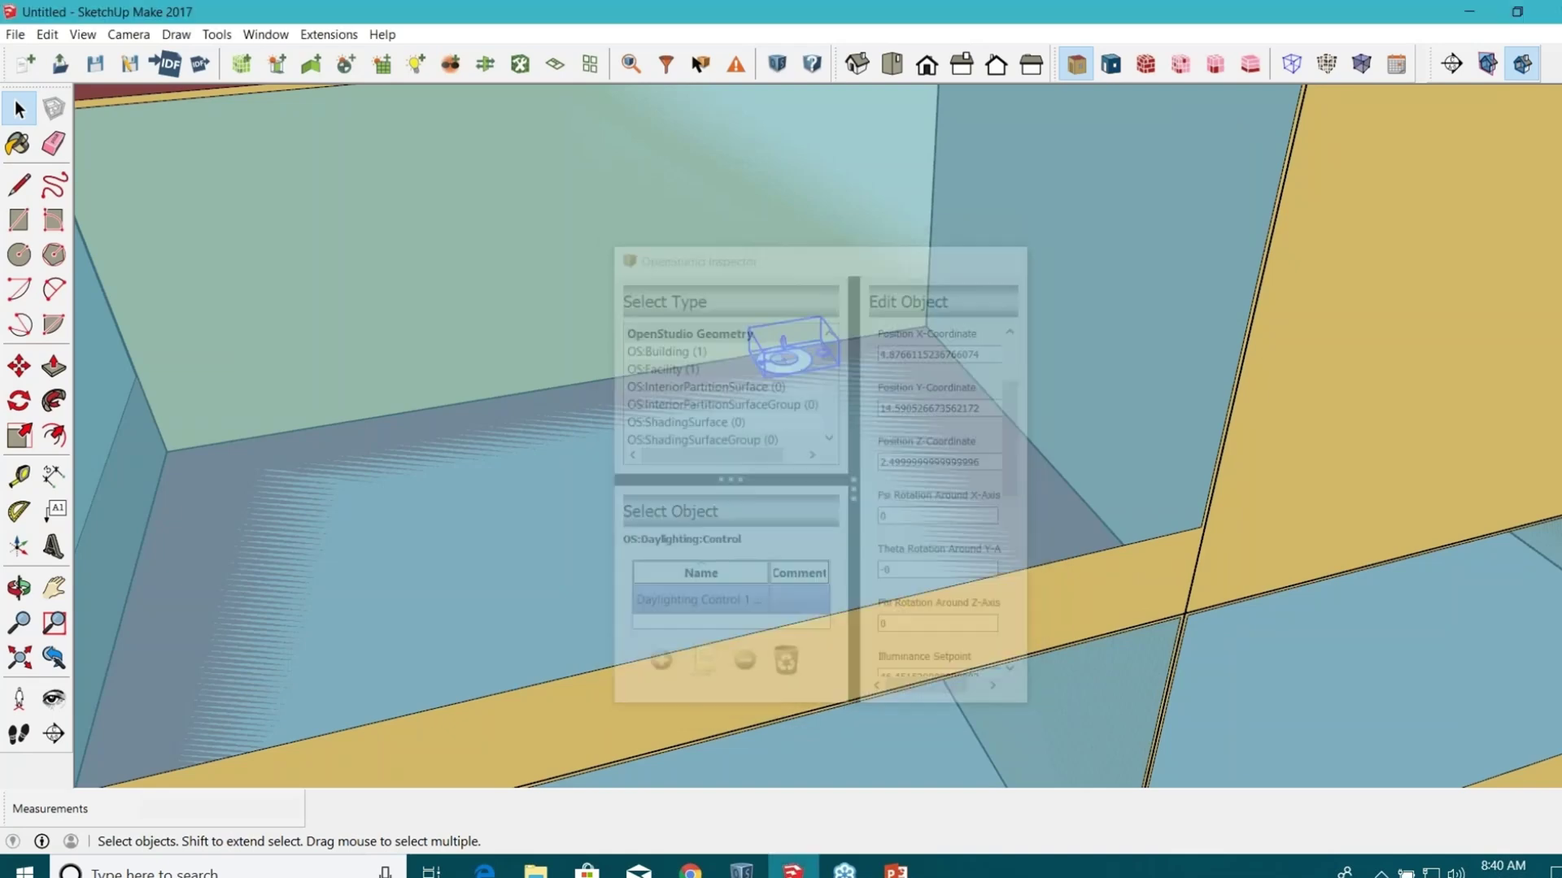
Switch to PowerPoint to check the SketchUp Plugin Workflow slide for the next task and return to SketchUp.
scroll(637, 446, down, 15)
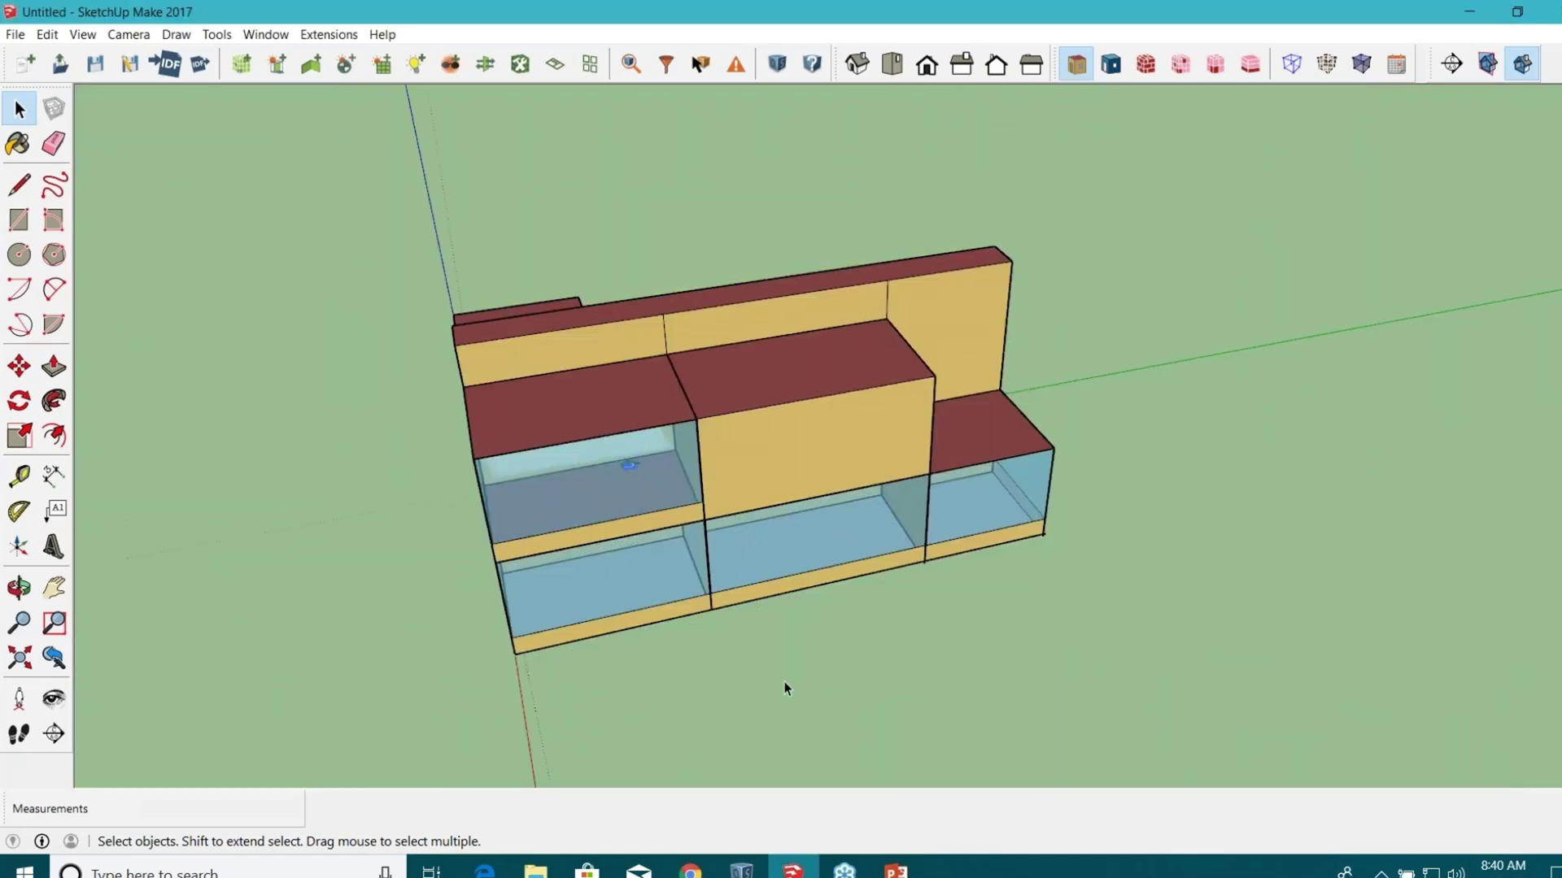
middle_drag(784, 686, 870, 647)
scroll(561, 598, up, 4)
scroll(623, 511, down, 4)
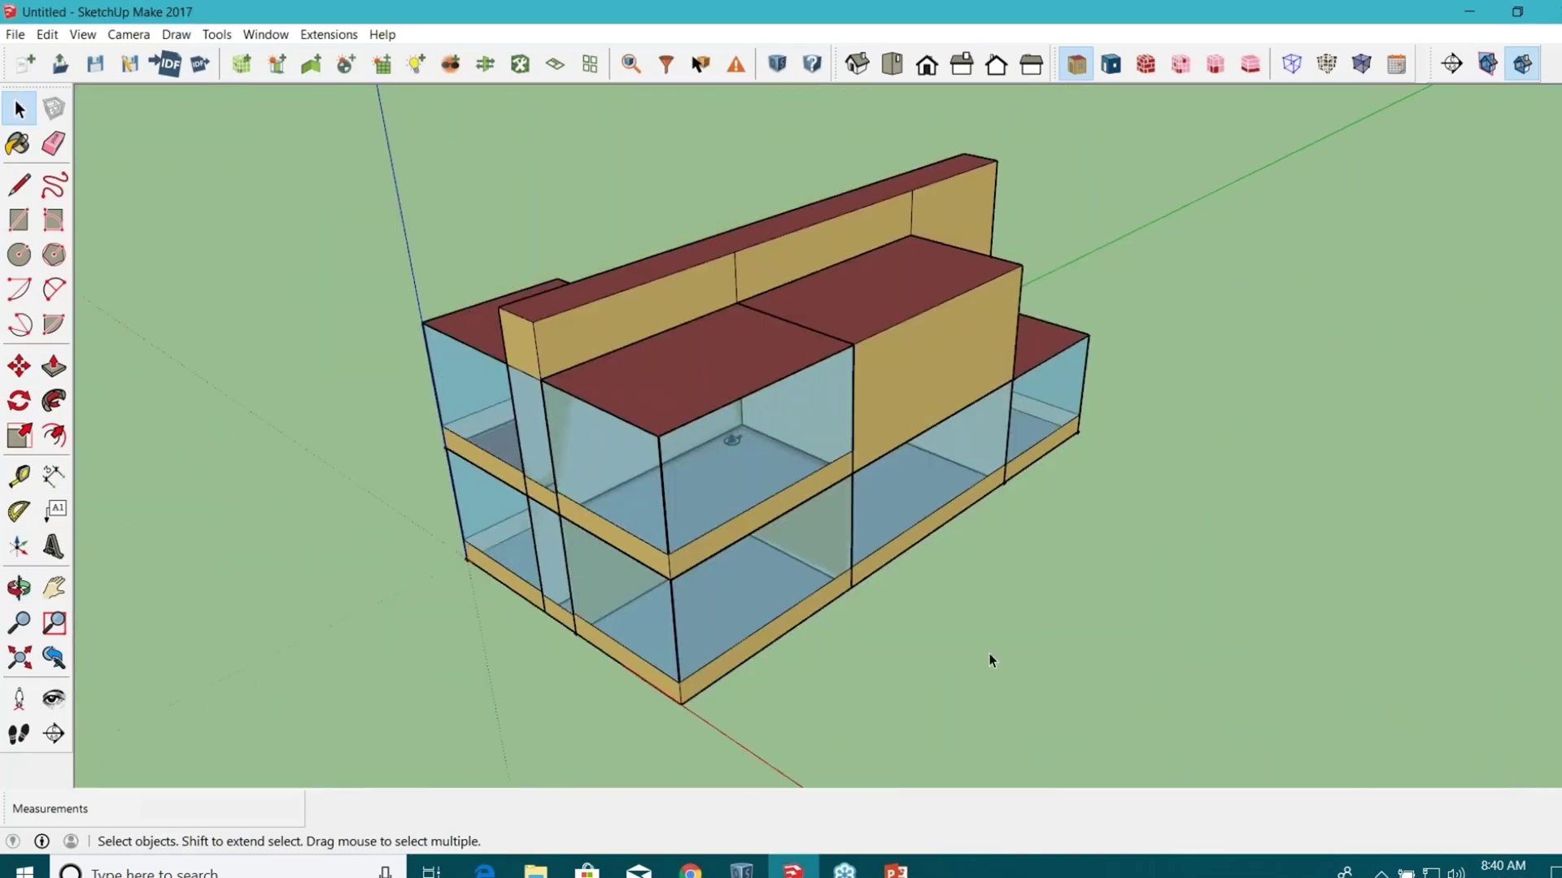
scroll(968, 651, down, 5)
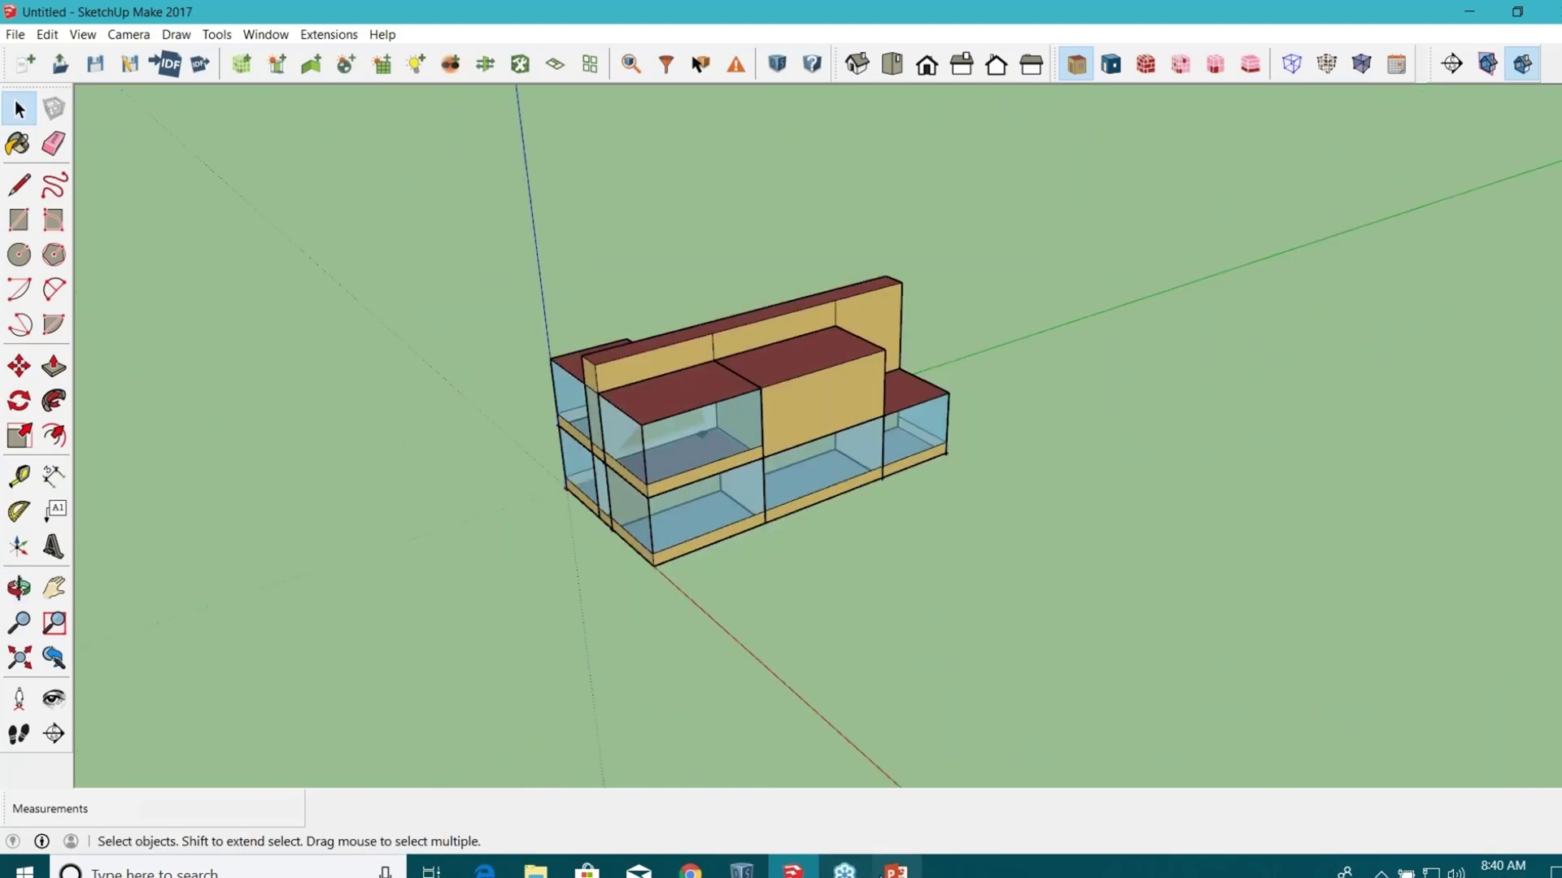
click(896, 868)
click(534, 566)
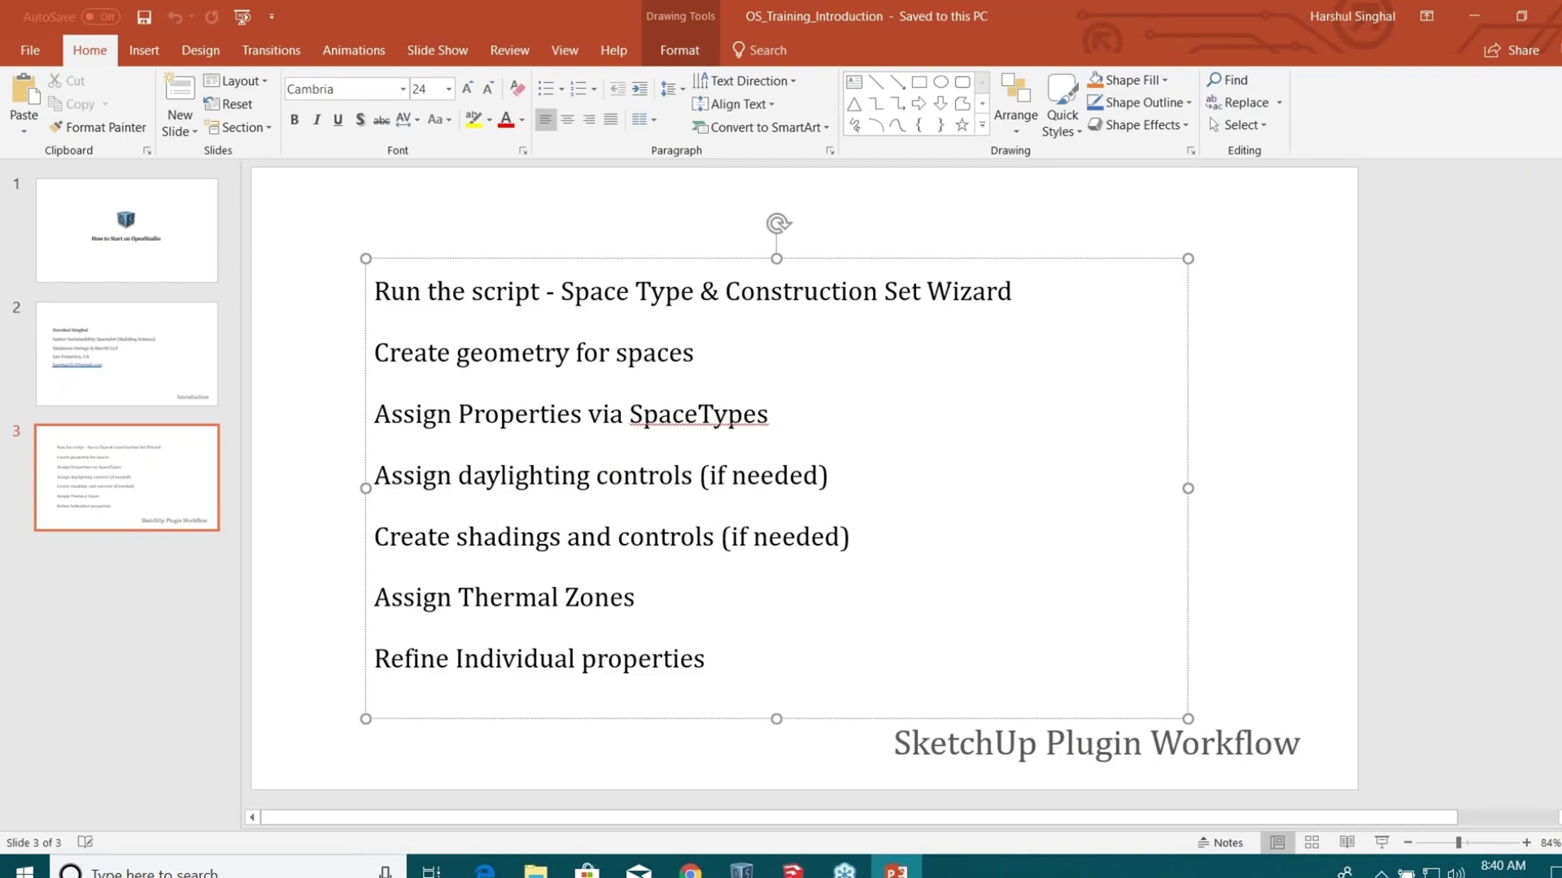
click(1474, 16)
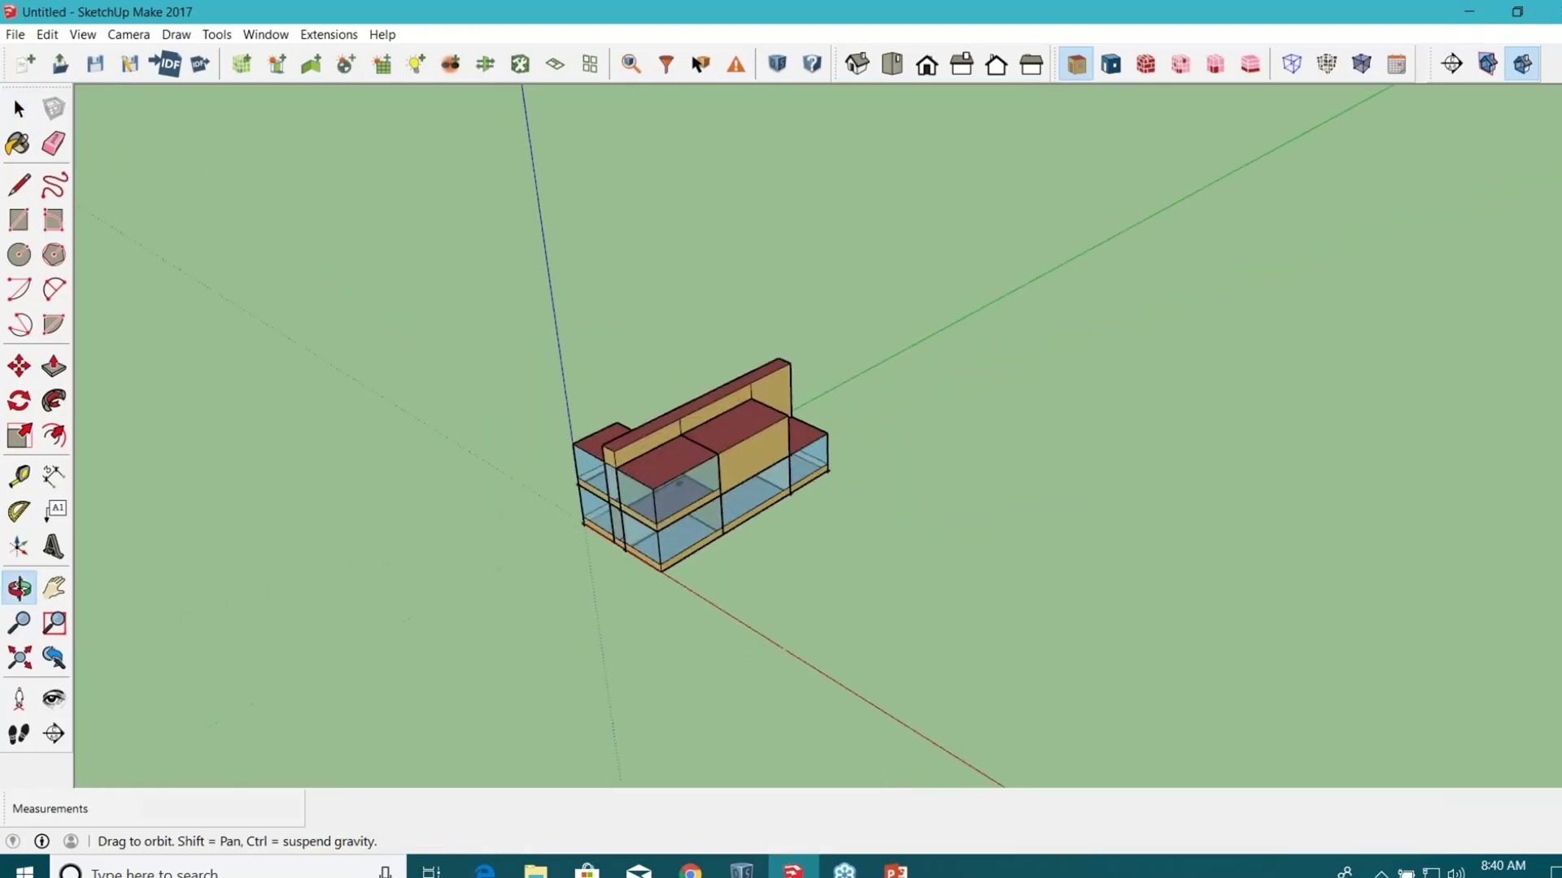
Select the whole building and add overhangs by projection factor, with a projection factor of 0.3 and no offset.
middle_drag(679, 485, 741, 556)
scroll(579, 509, up, 4)
scroll(589, 414, down, 3)
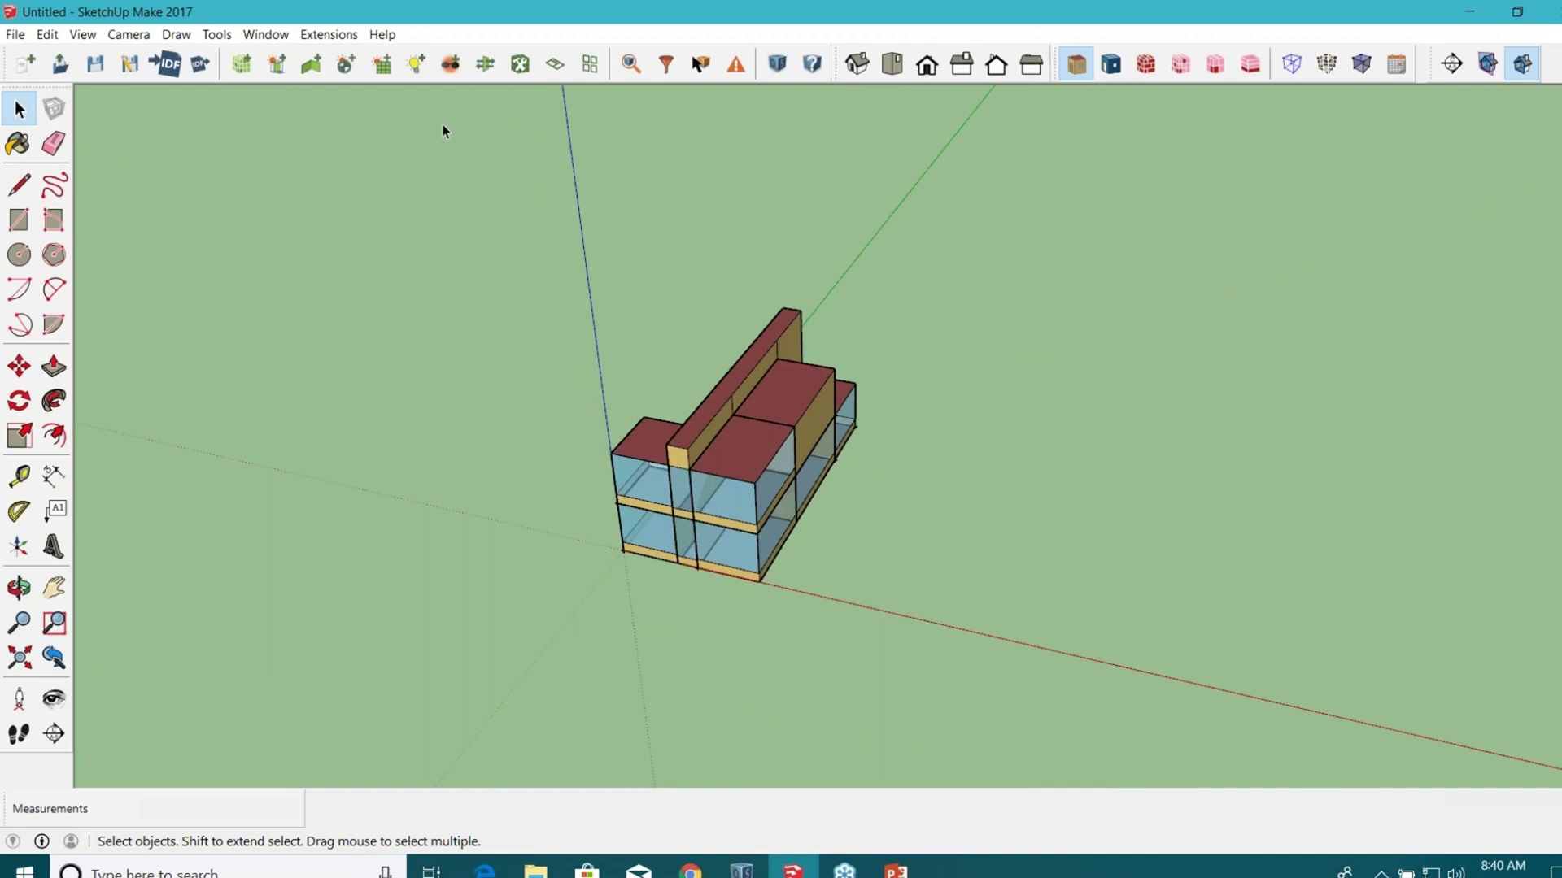
drag(495, 217, 921, 672)
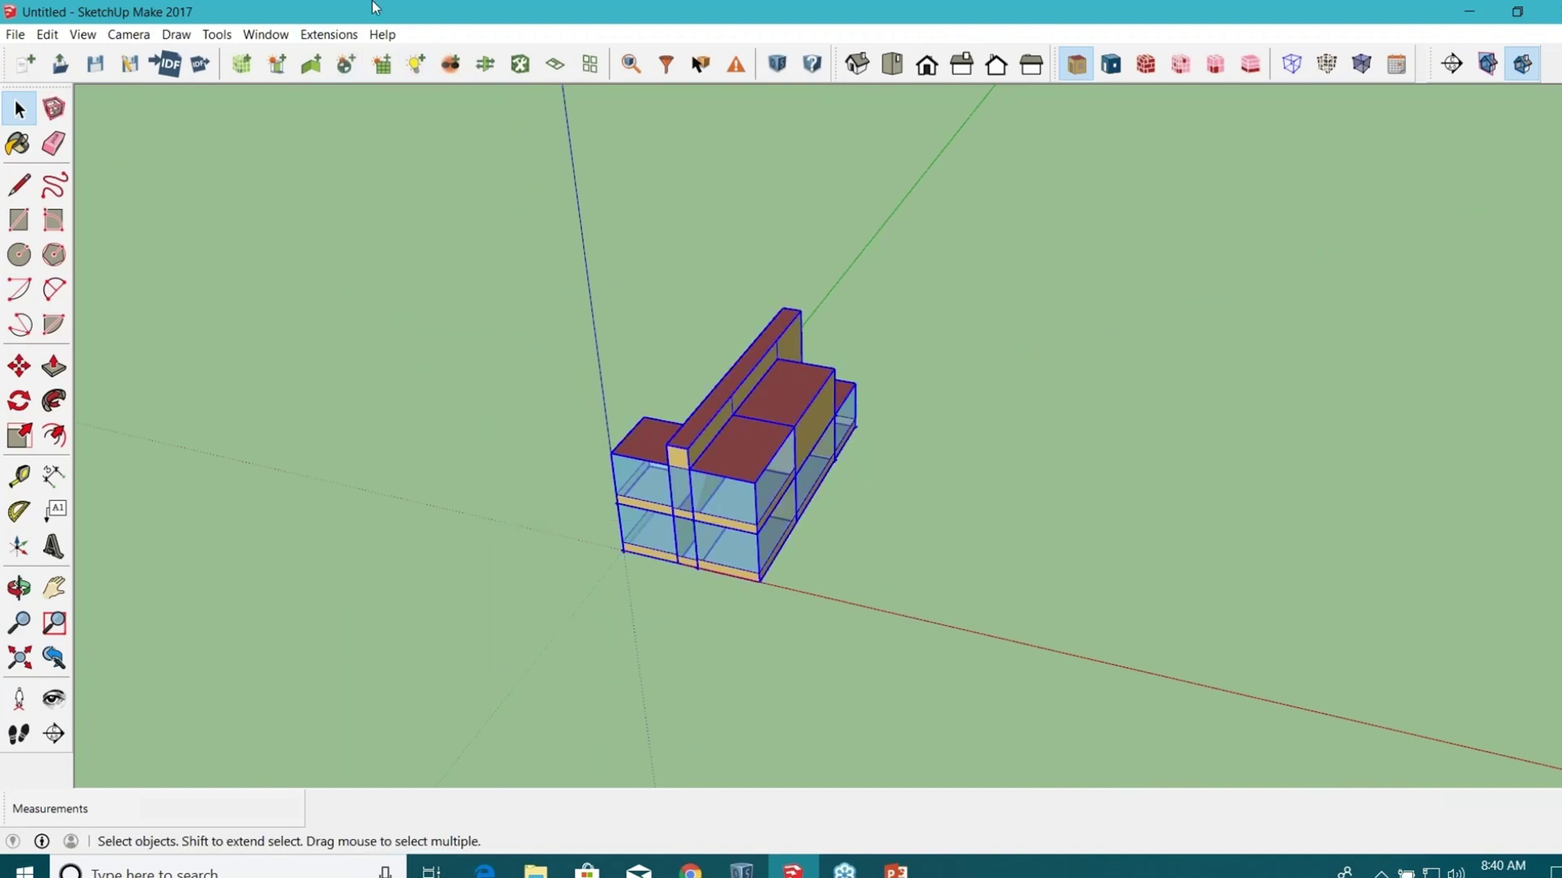
click(329, 34)
mouse_move(398, 76)
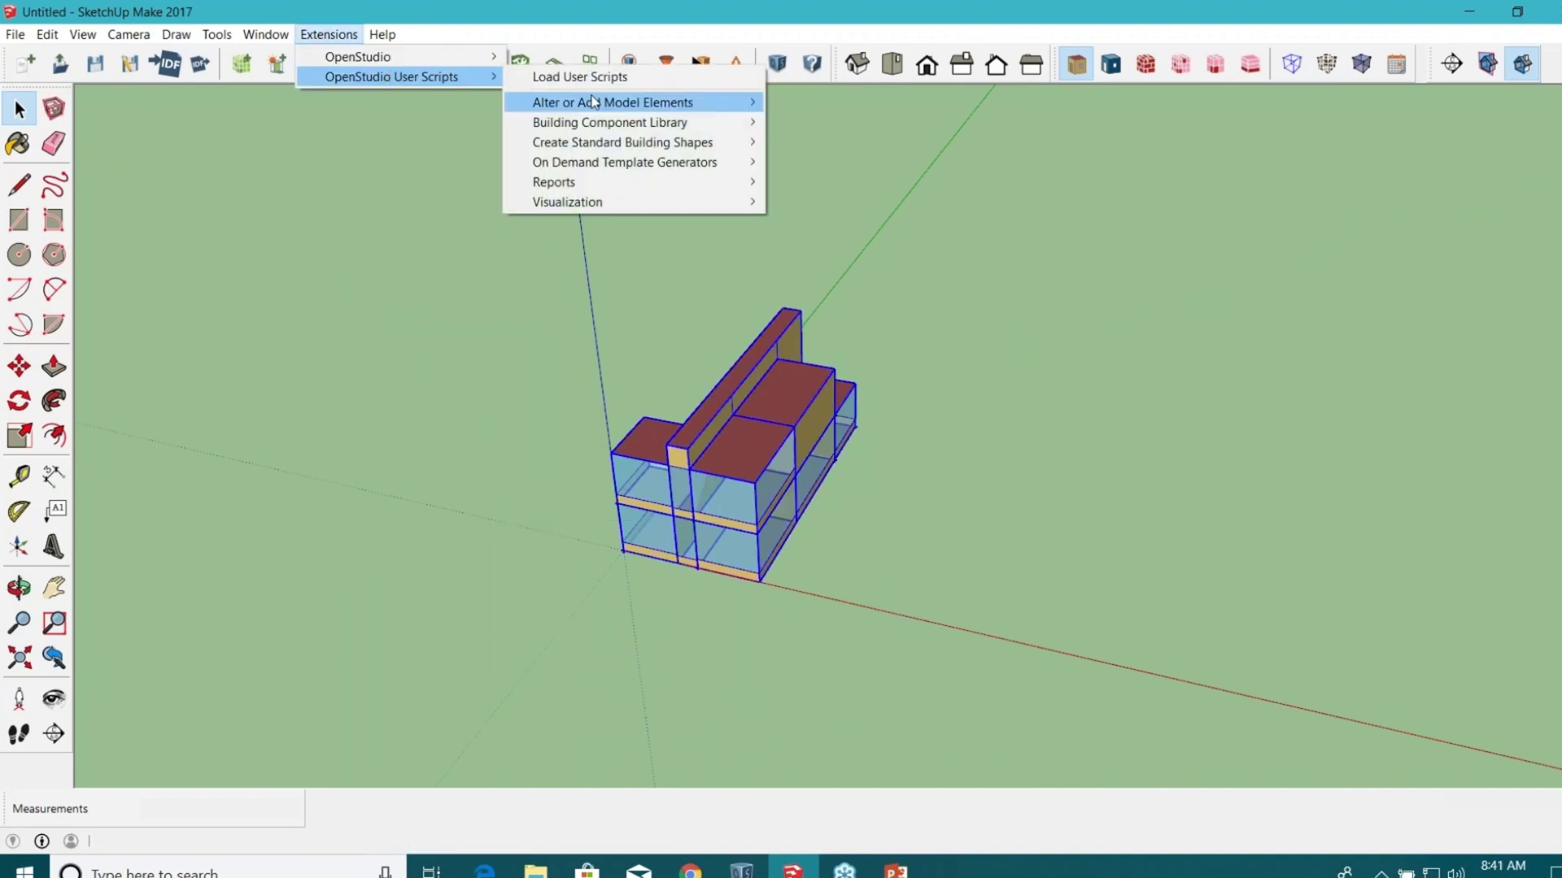
mouse_move(593, 101)
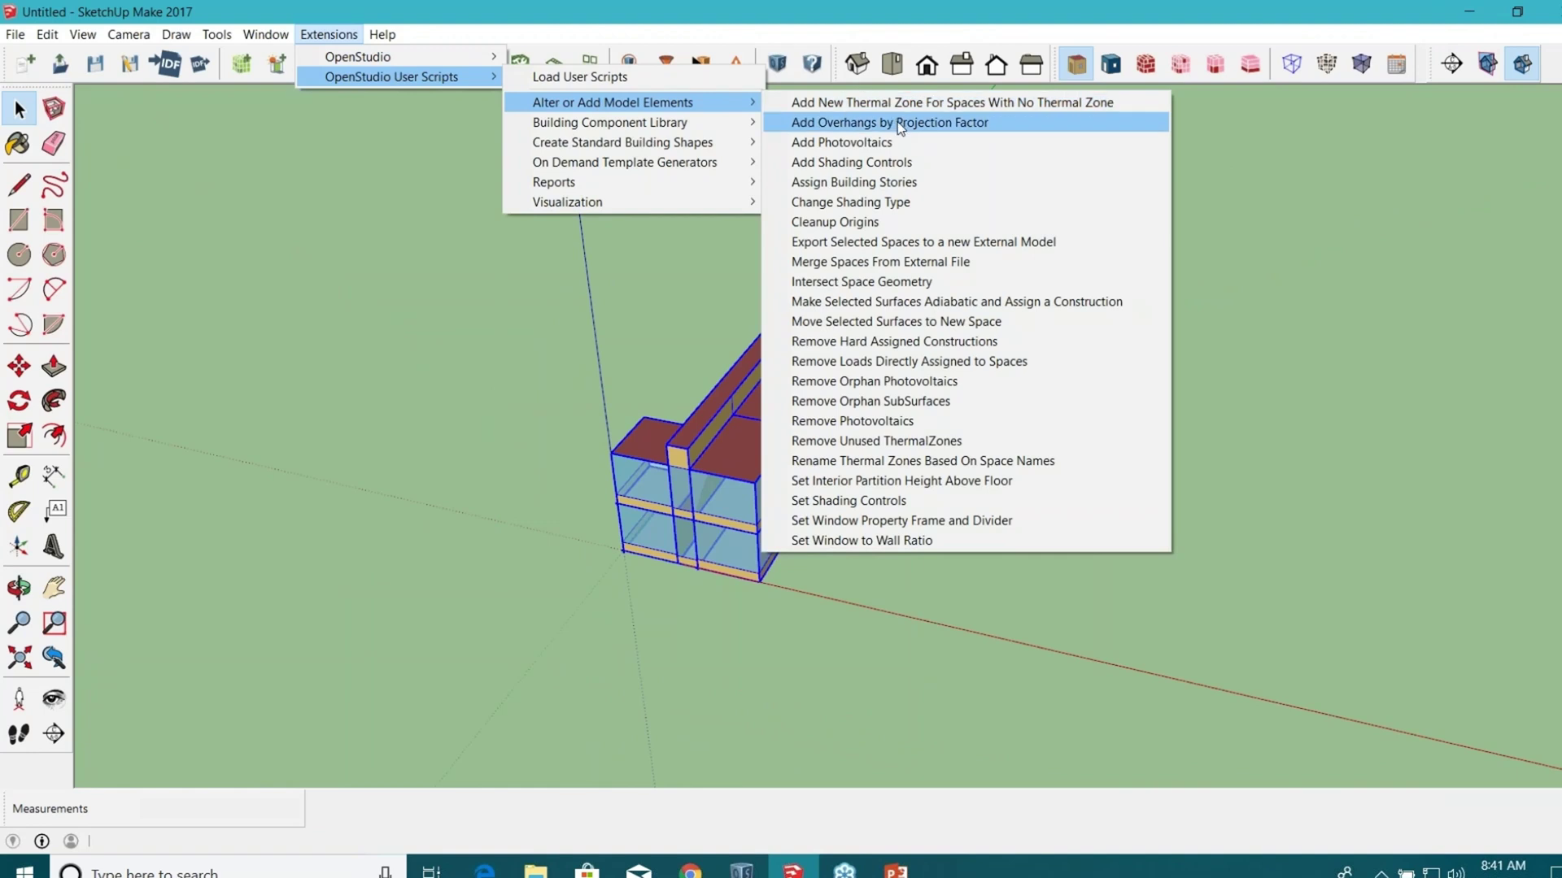
click(948, 124)
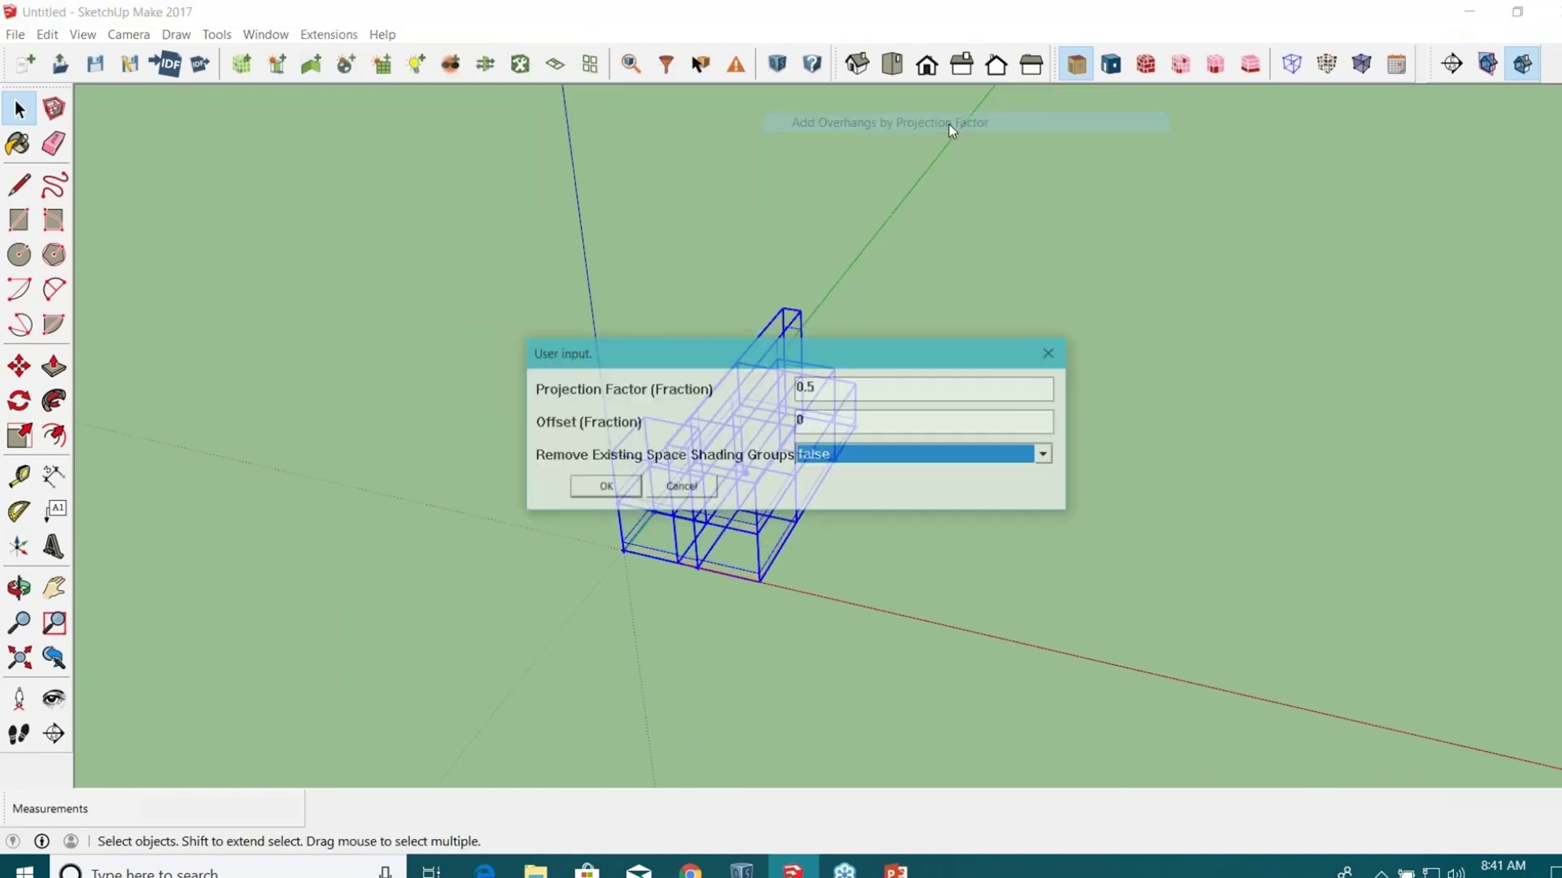
click(832, 384)
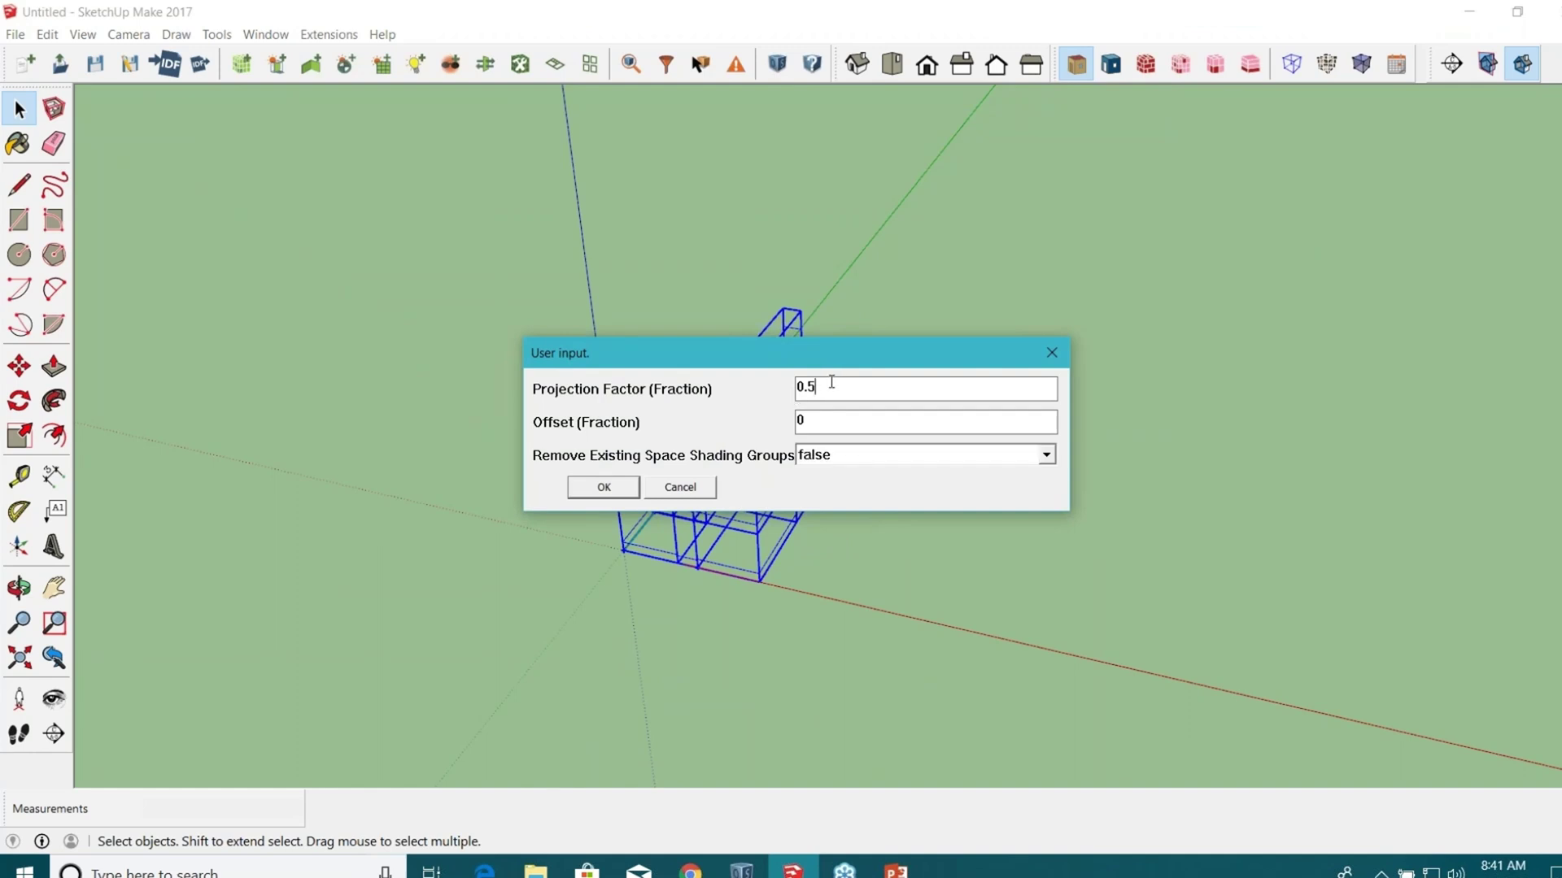
click(620, 488)
Examine the building's facades from several sides to check where the overhangs were placed.
scroll(648, 523, up, 3)
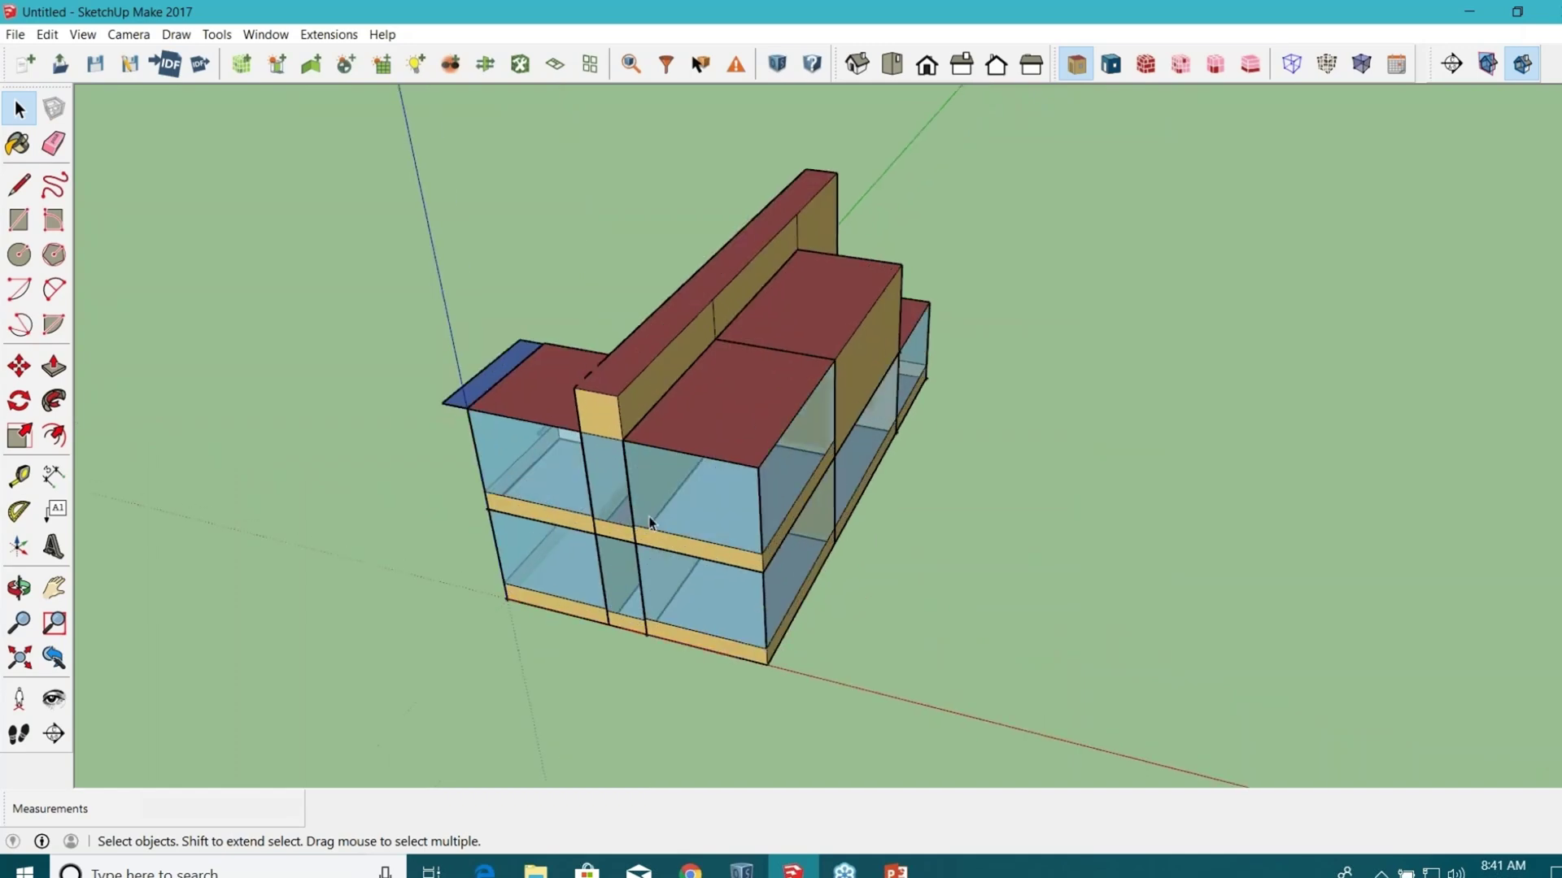
middle_drag(577, 530, 1178, 413)
scroll(793, 467, up, 3)
scroll(648, 445, down, 4)
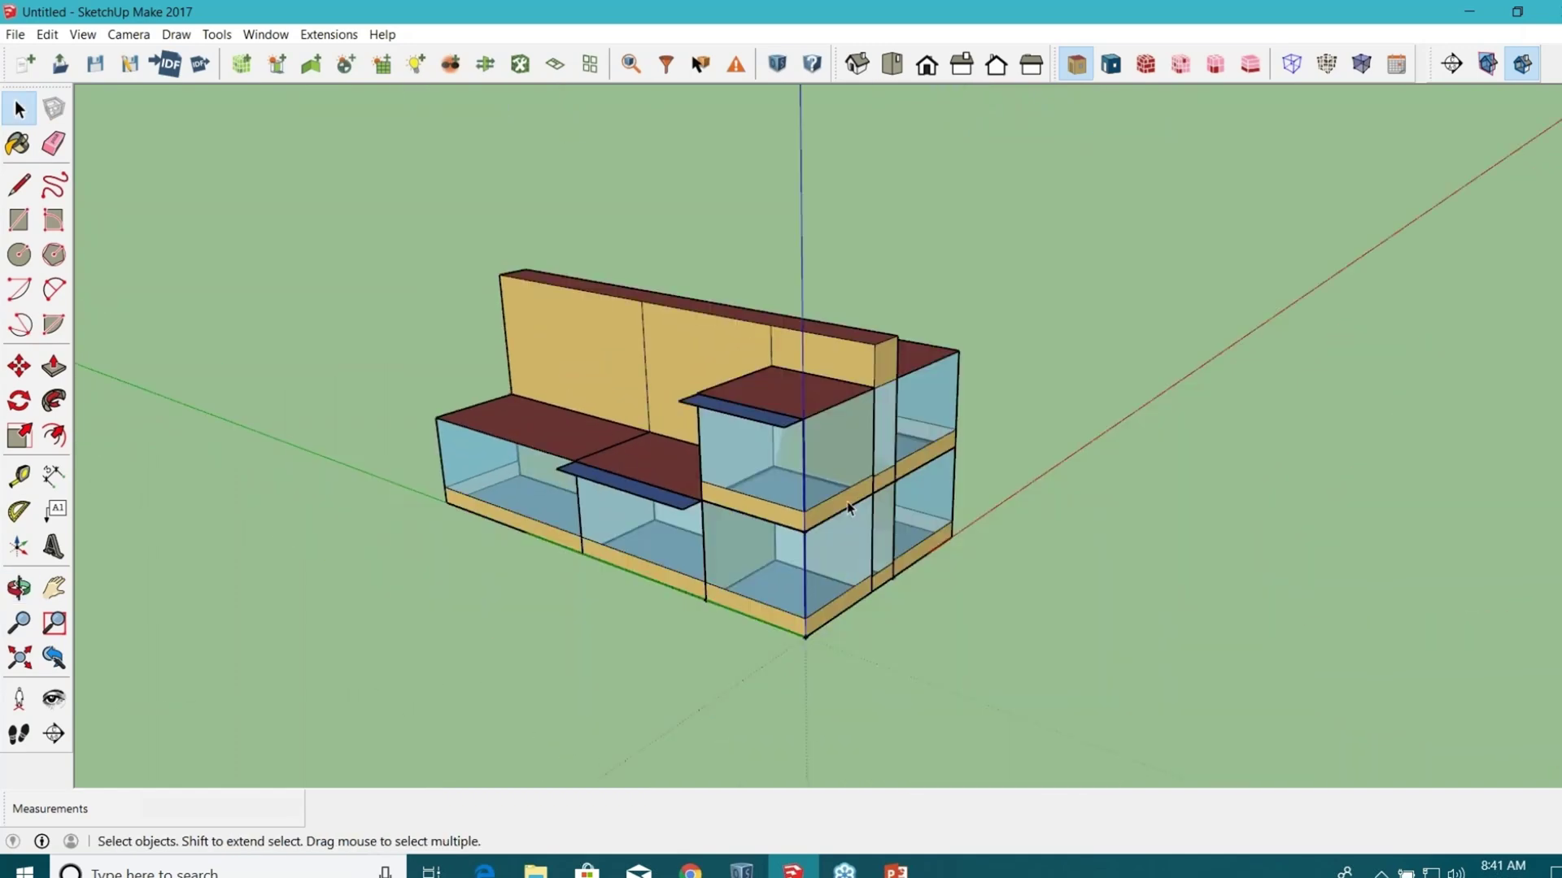
middle_drag(846, 503, 807, 630)
drag(1038, 639, 740, 327)
drag(383, 218, 1095, 491)
drag(455, 172, 457, 173)
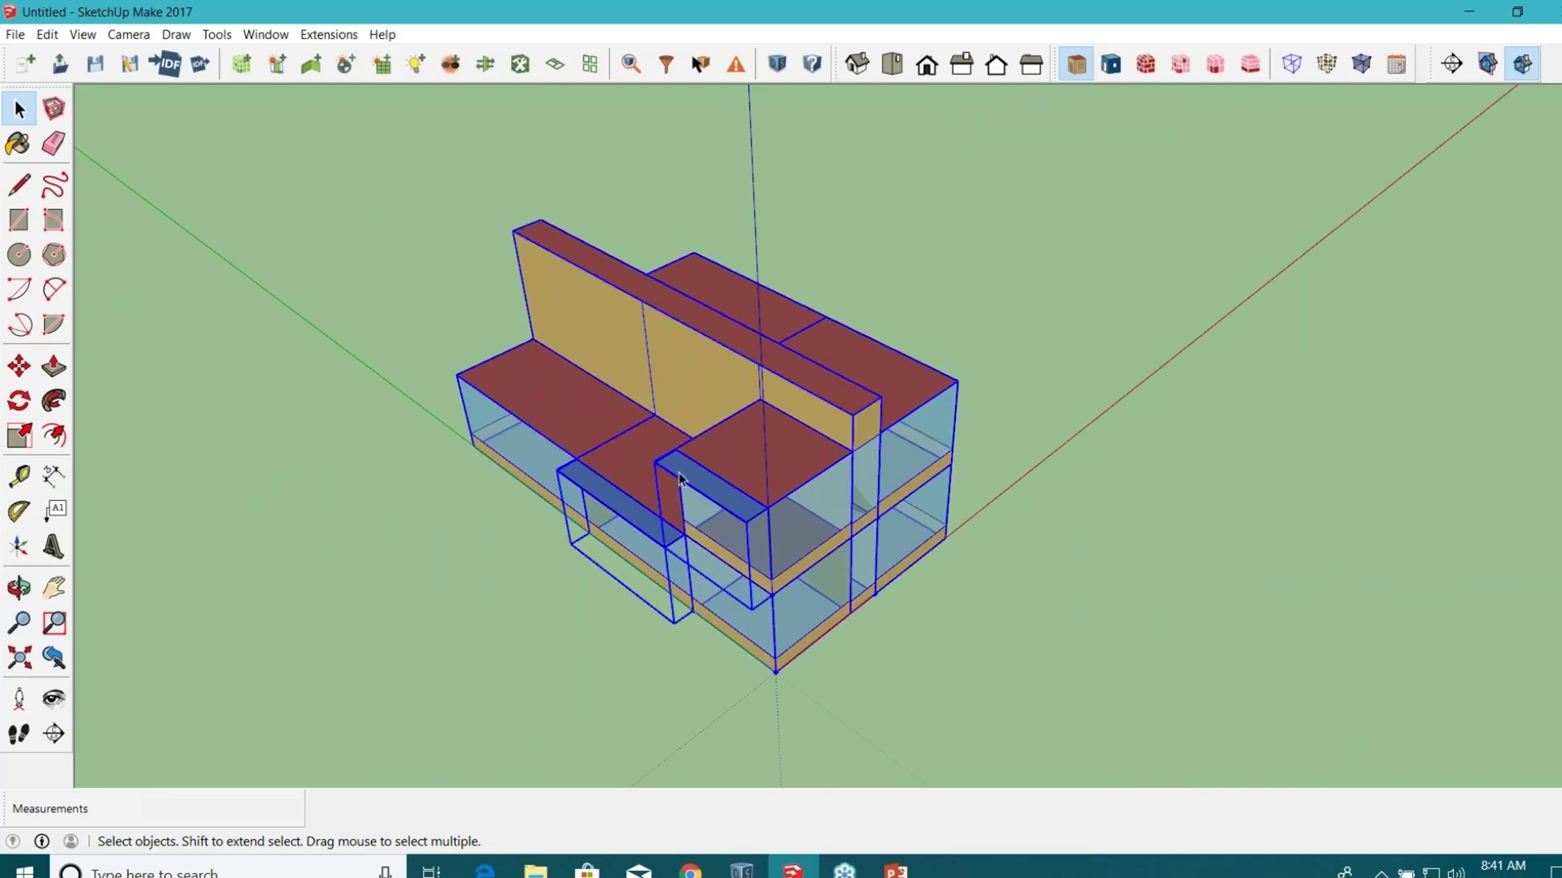
scroll(794, 665, up, 5)
click(830, 648)
scroll(549, 419, down, 4)
middle_drag(553, 423, 326, 390)
scroll(838, 268, up, 4)
scroll(917, 422, down, 3)
scroll(914, 440, down, 2)
middle_drag(913, 440, 784, 353)
scroll(758, 372, up, 4)
Edit the upper-storey corner space and draw a narrow rectangle about 1' 3" by 20' 6" along its roof edge above the long facade.
double_click(806, 344)
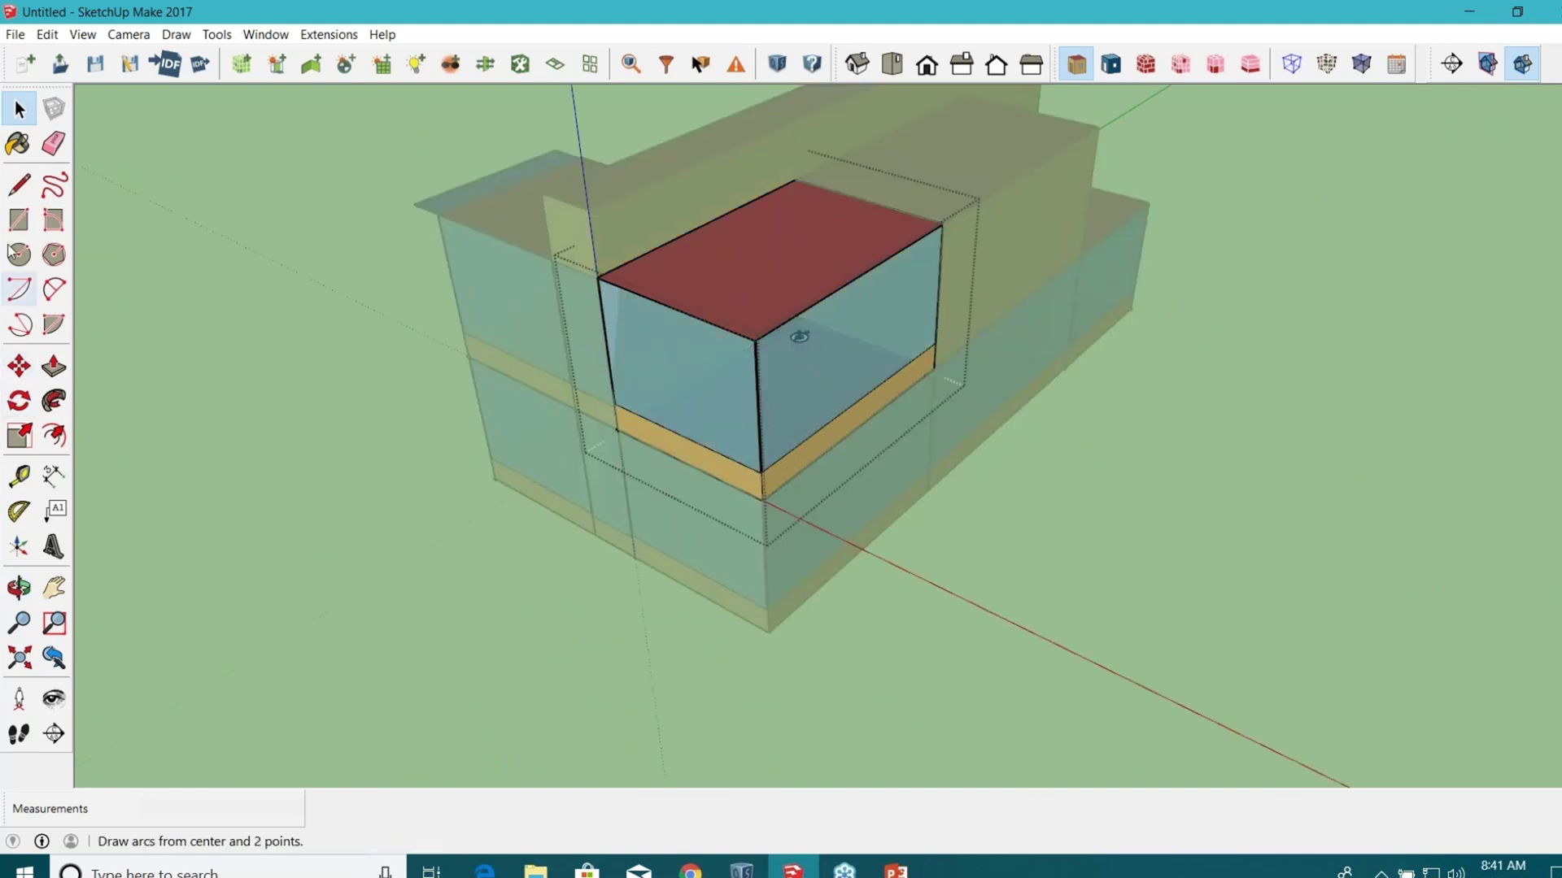
click(19, 219)
scroll(781, 338, up, 2)
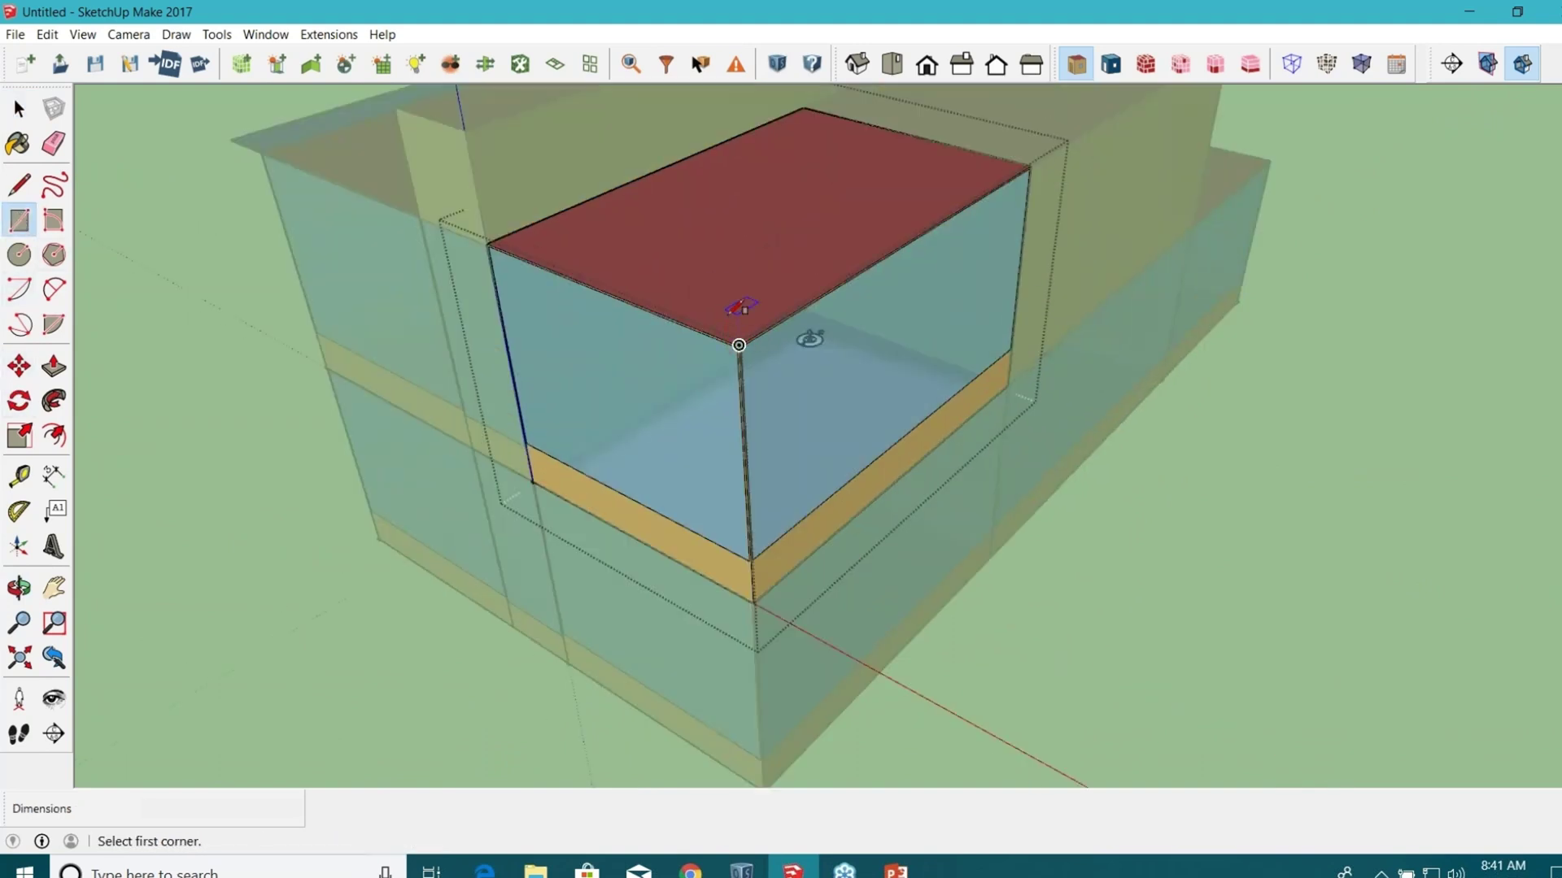
click(738, 345)
click(1011, 163)
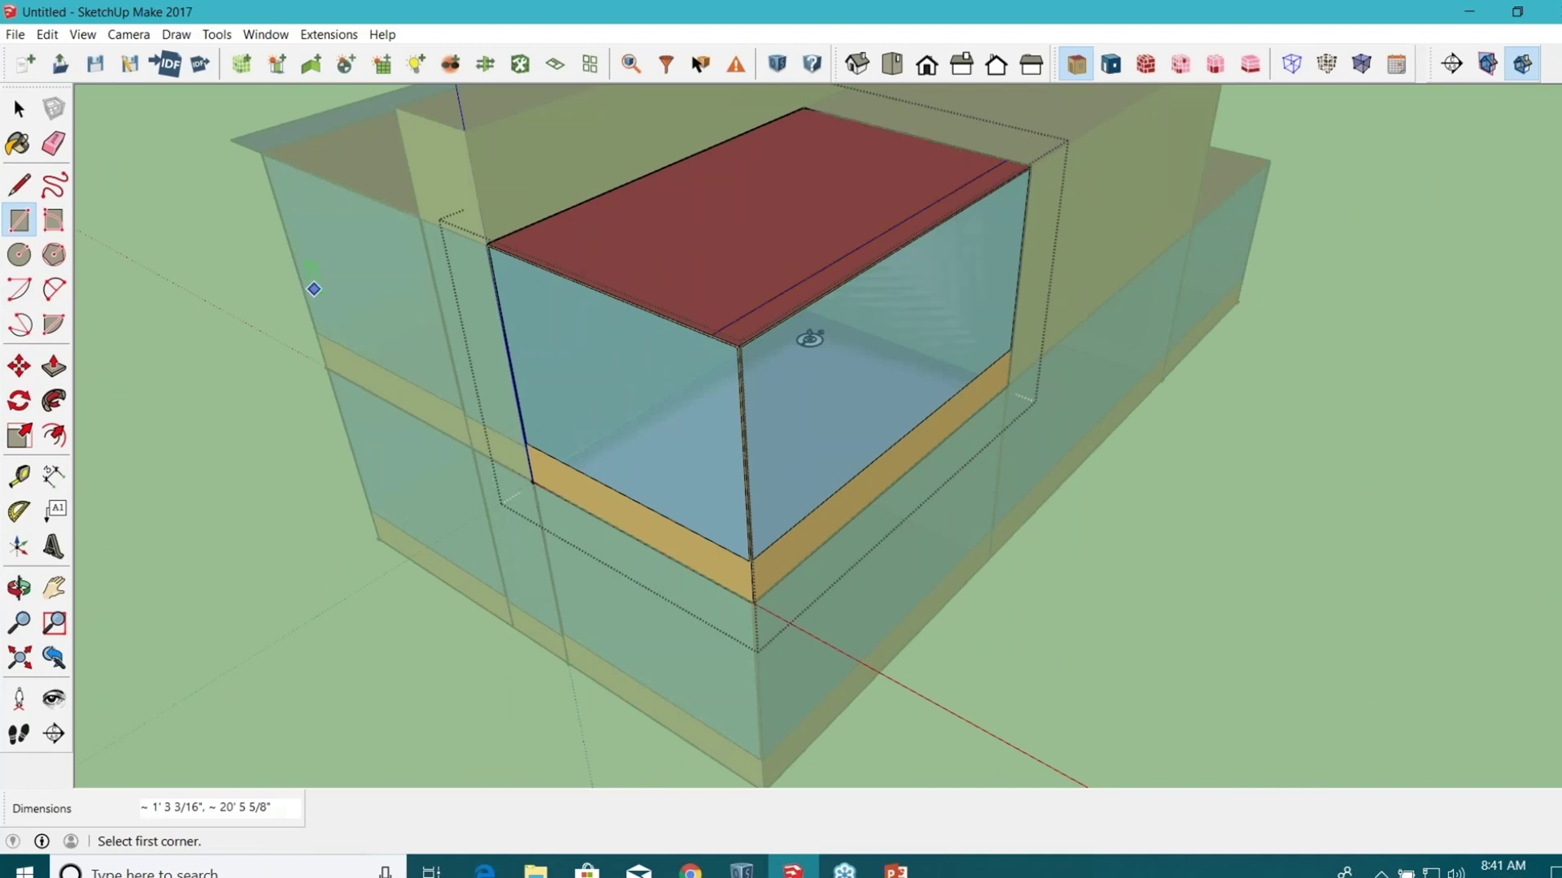
Select the narrow roof-edge strip with its bounding edges and try to move it from the roof's front corner.
click(19, 108)
click(19, 110)
double_click(754, 324)
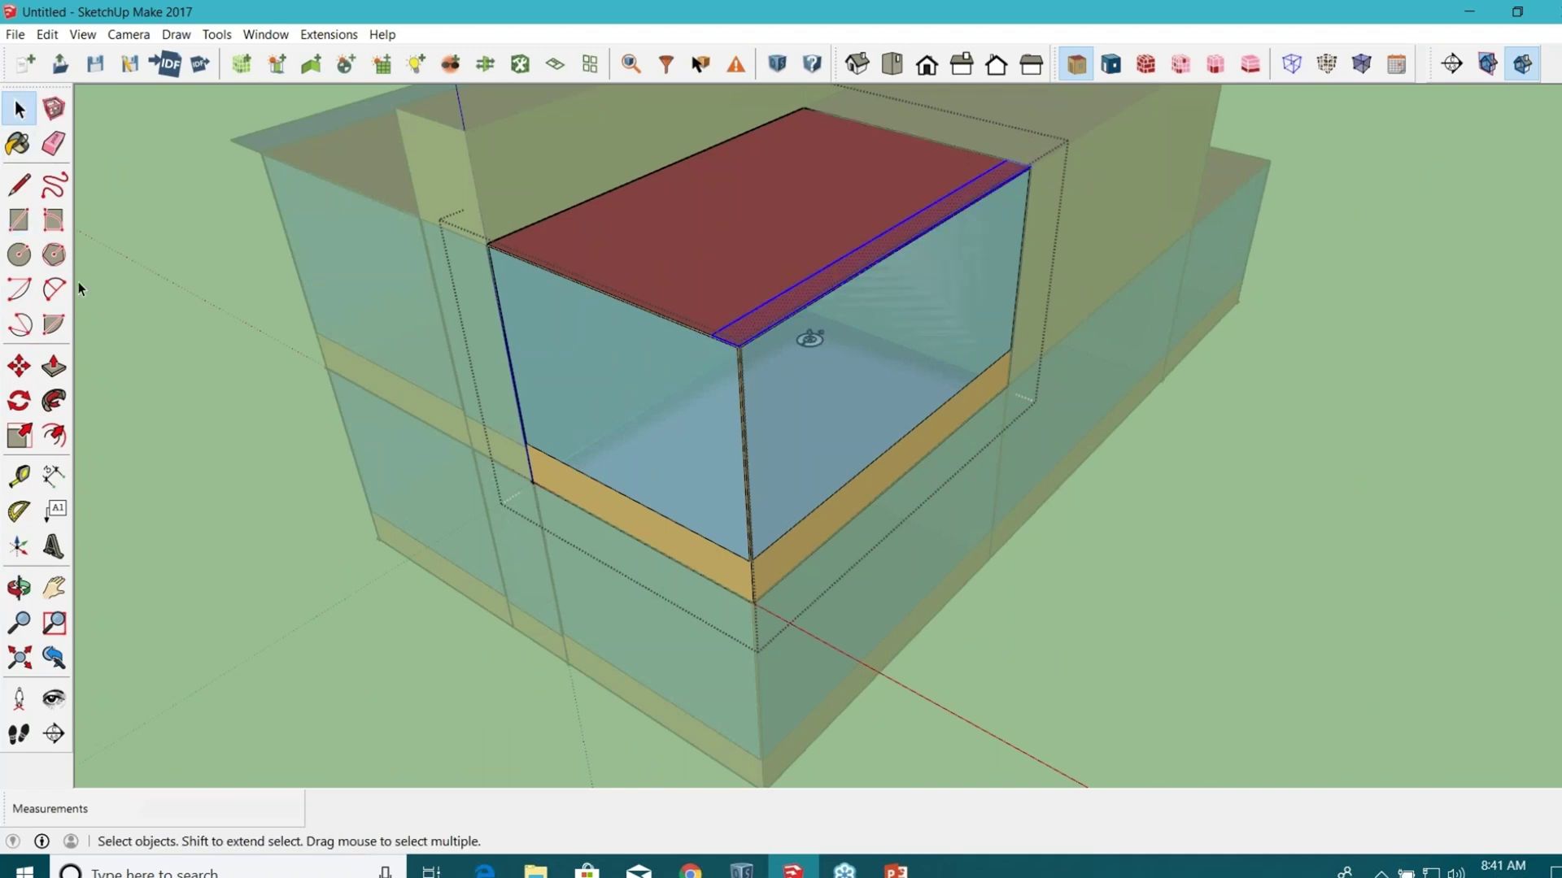
click(19, 366)
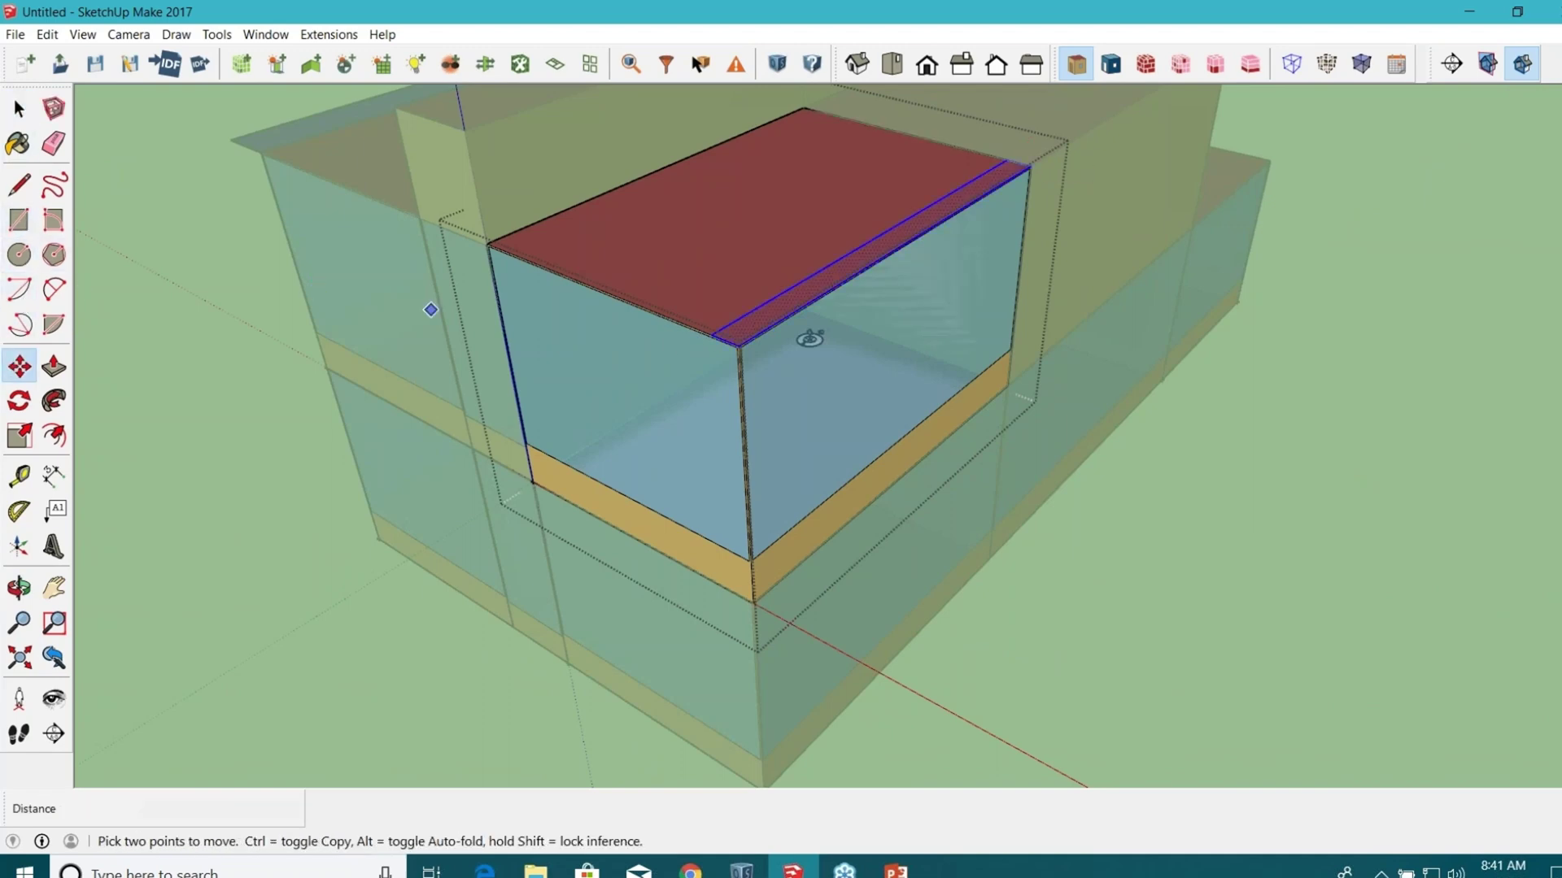
click(739, 345)
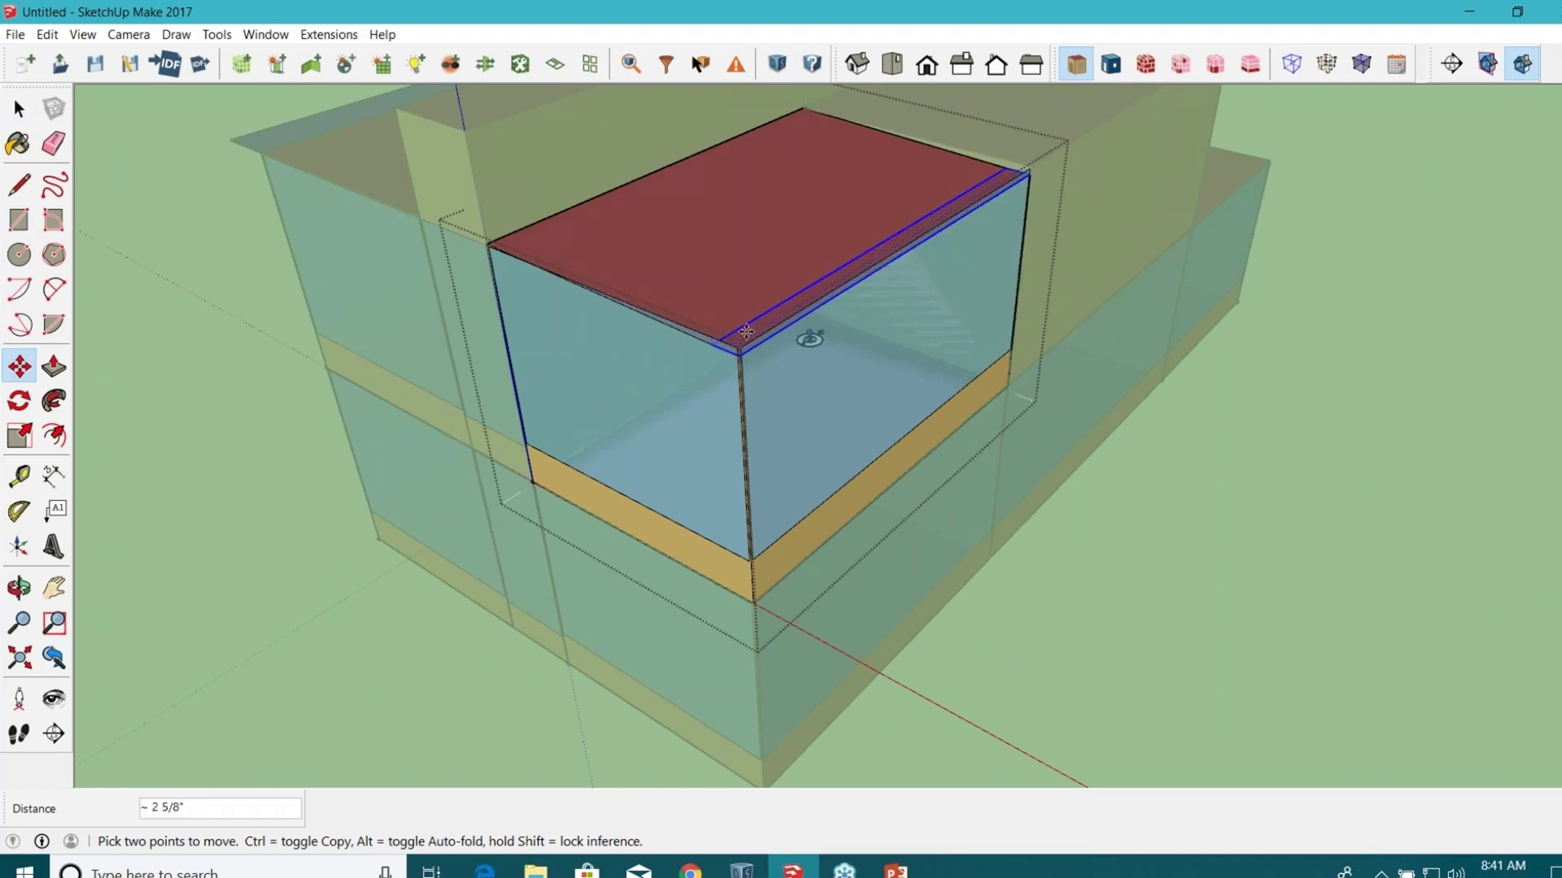
click(740, 341)
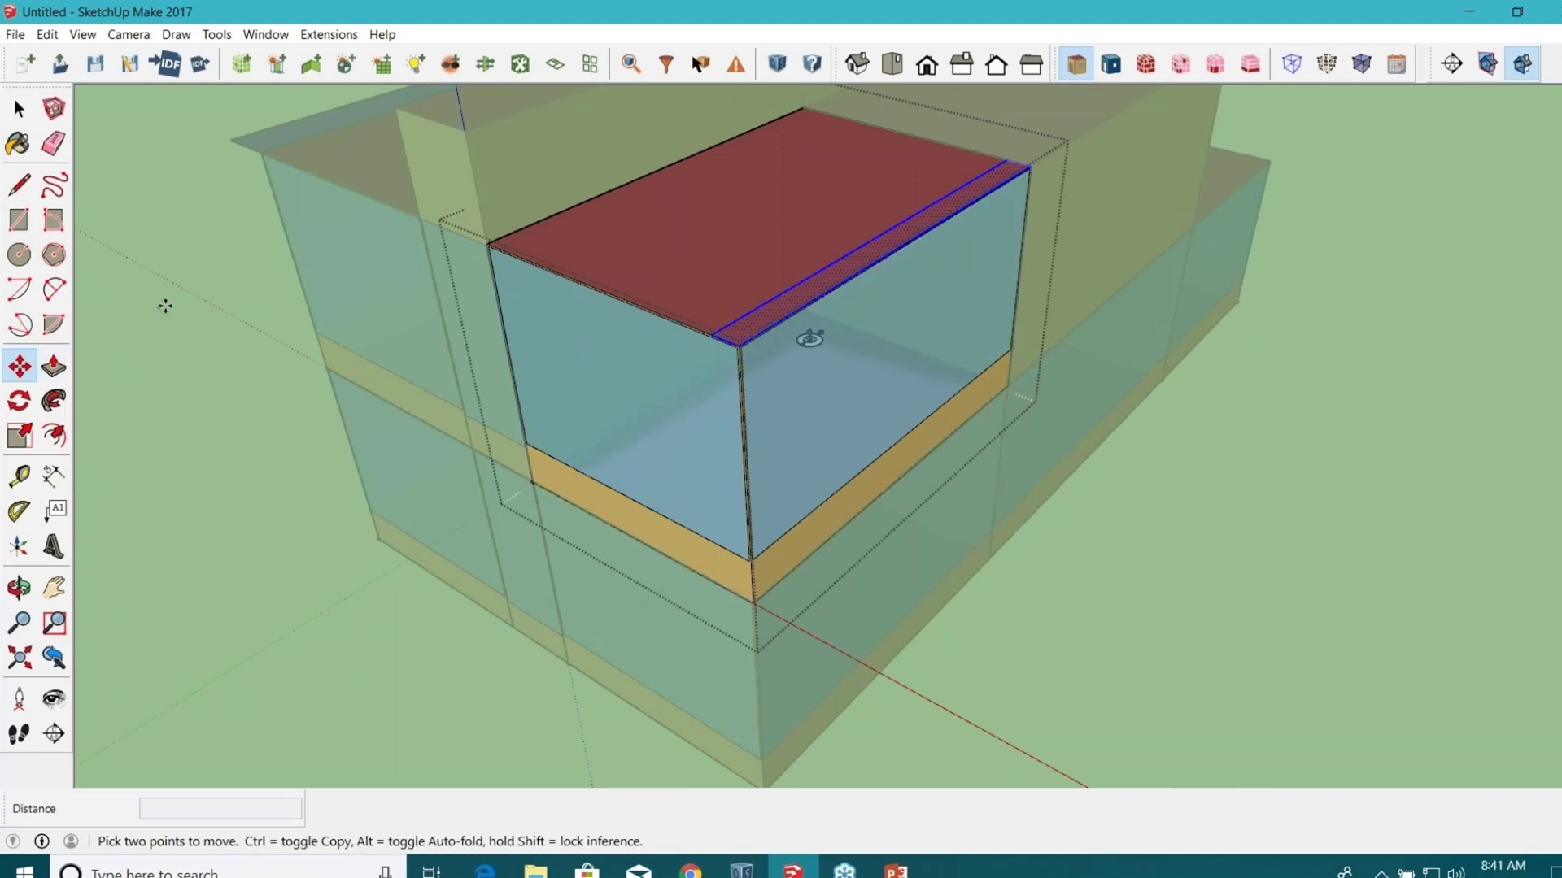
Try to draw a rectangle about 16' 6" by 8' 11" on the glazed long facade of the corner space.
click(20, 221)
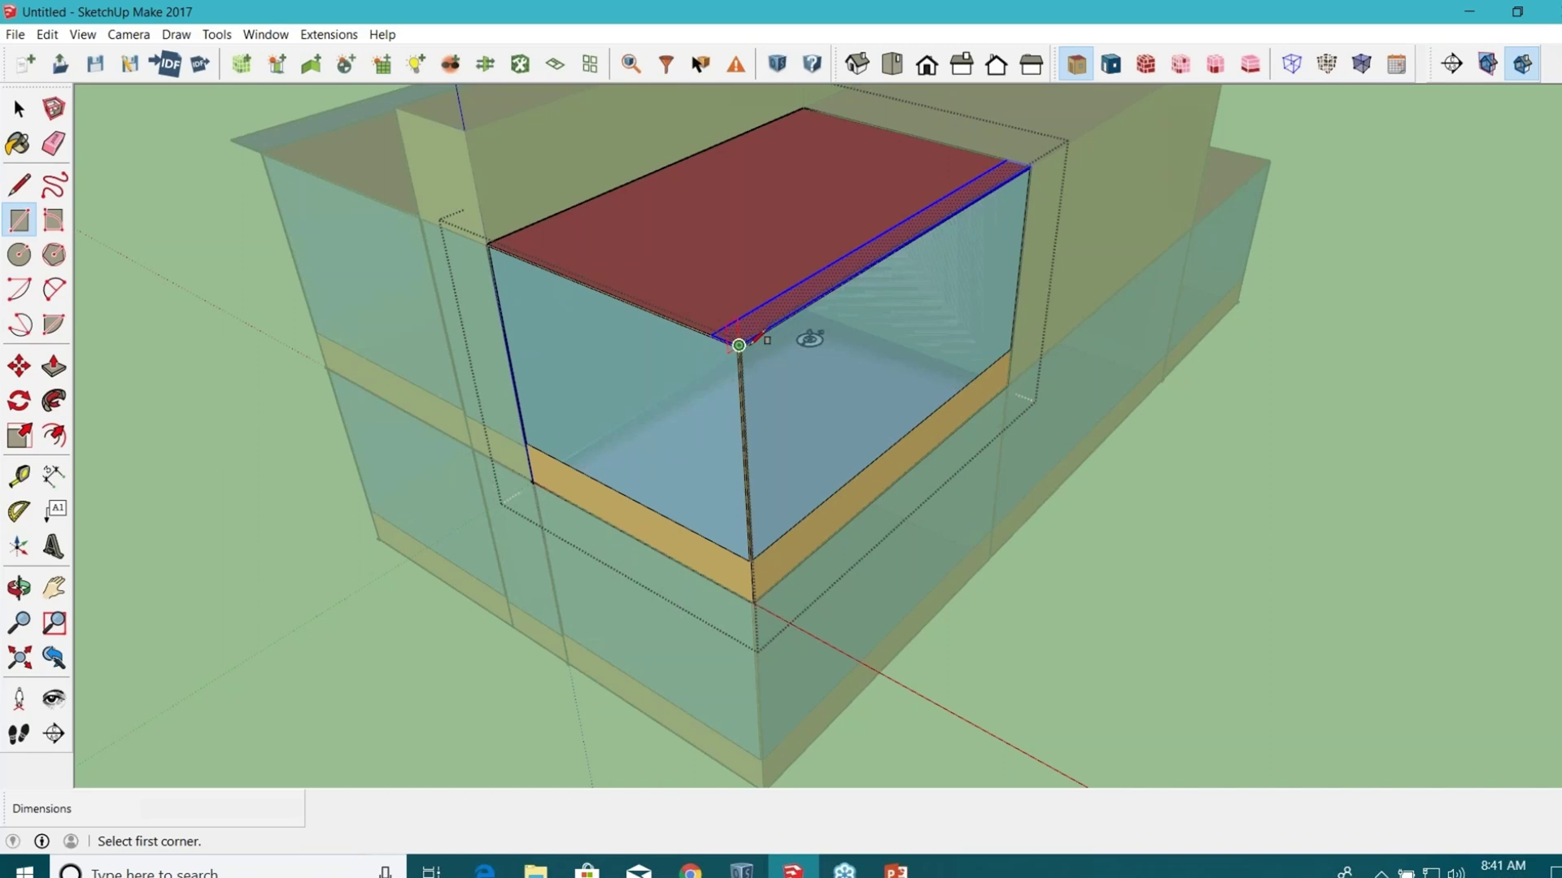
click(749, 339)
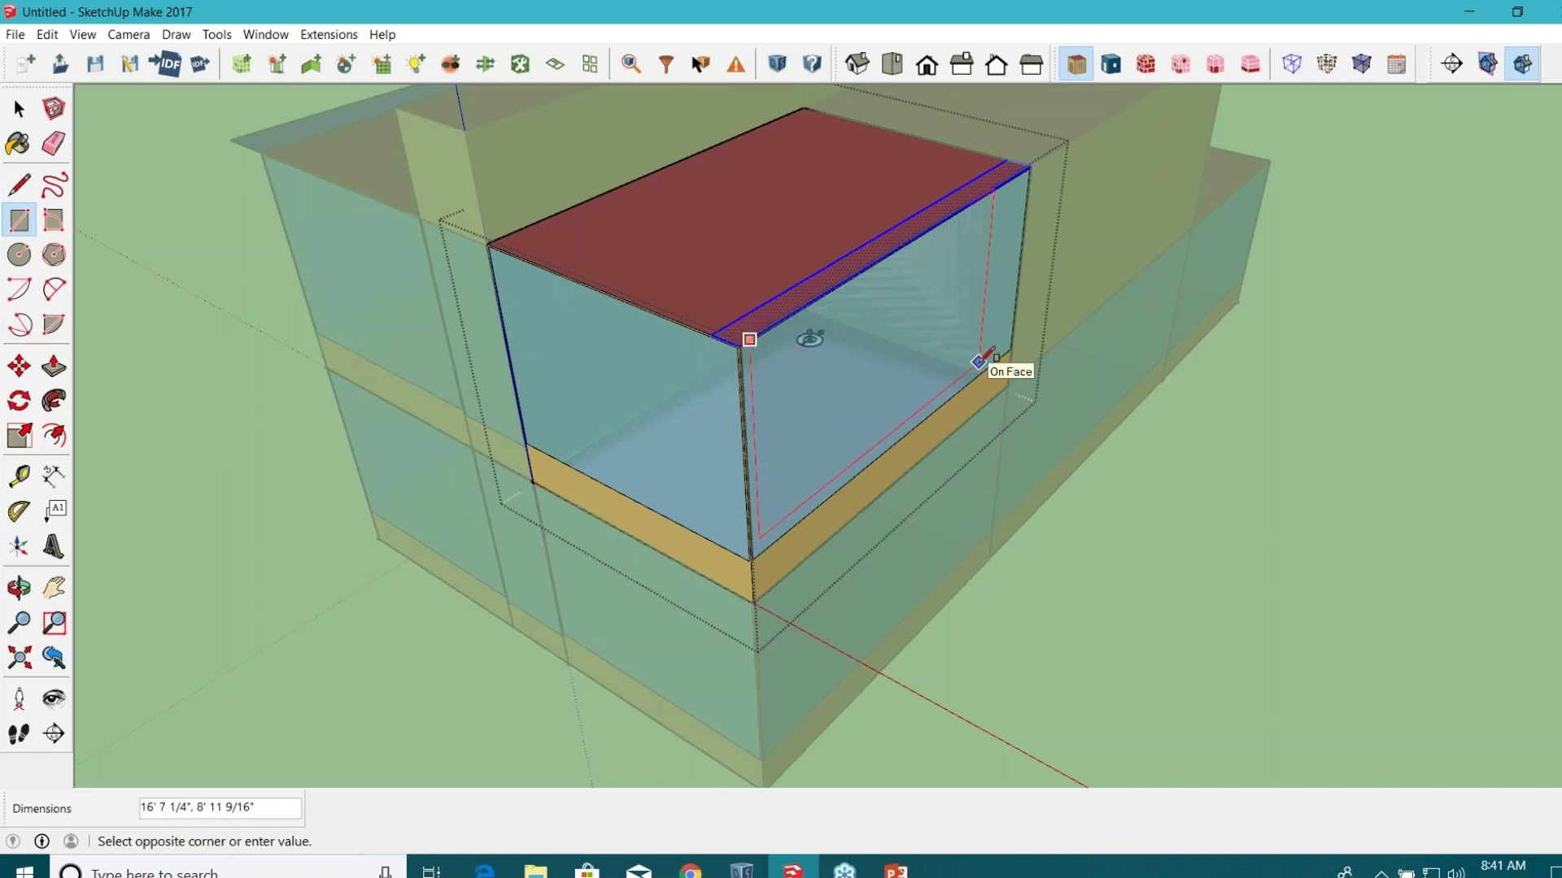
click(988, 358)
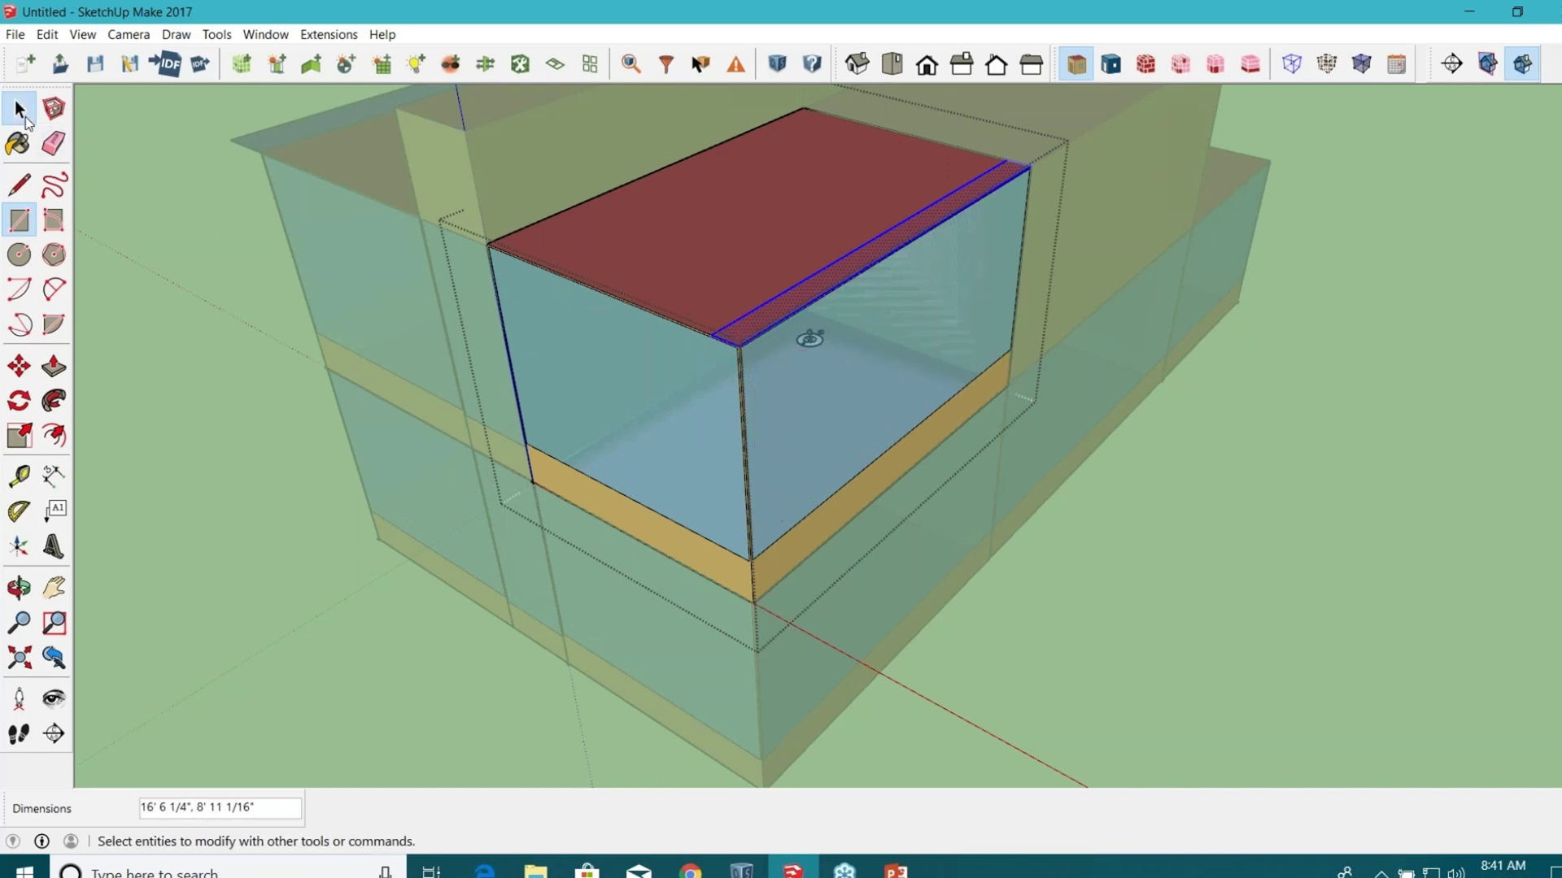
Leave the corner space's editing mode and inspect the overhangs on the opposite facade up close.
click(20, 108)
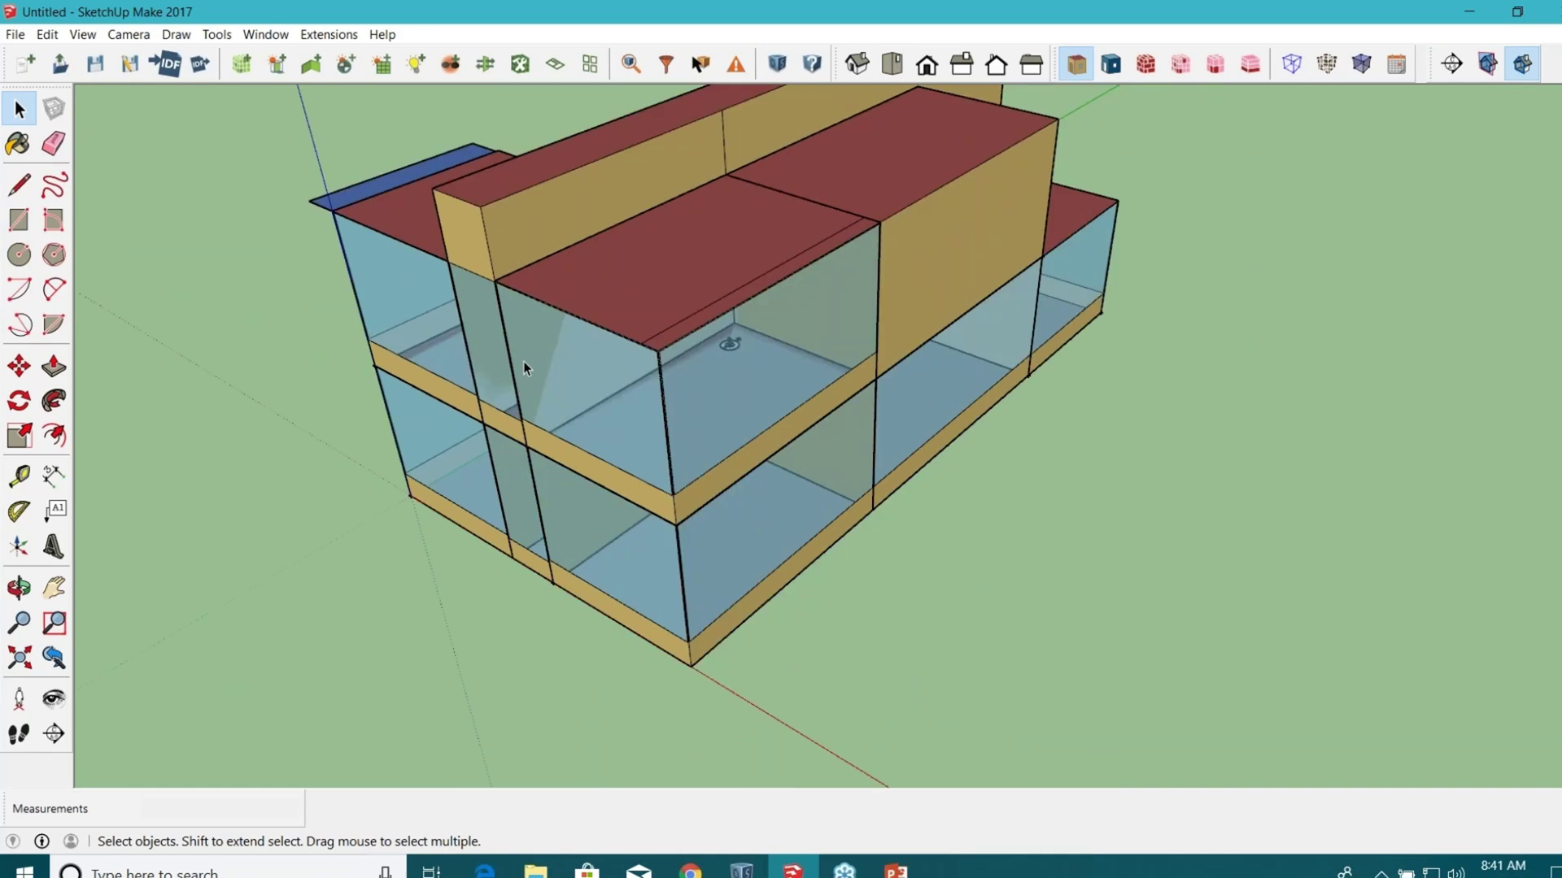
middle_drag(524, 362, 846, 456)
scroll(854, 370, up, 3)
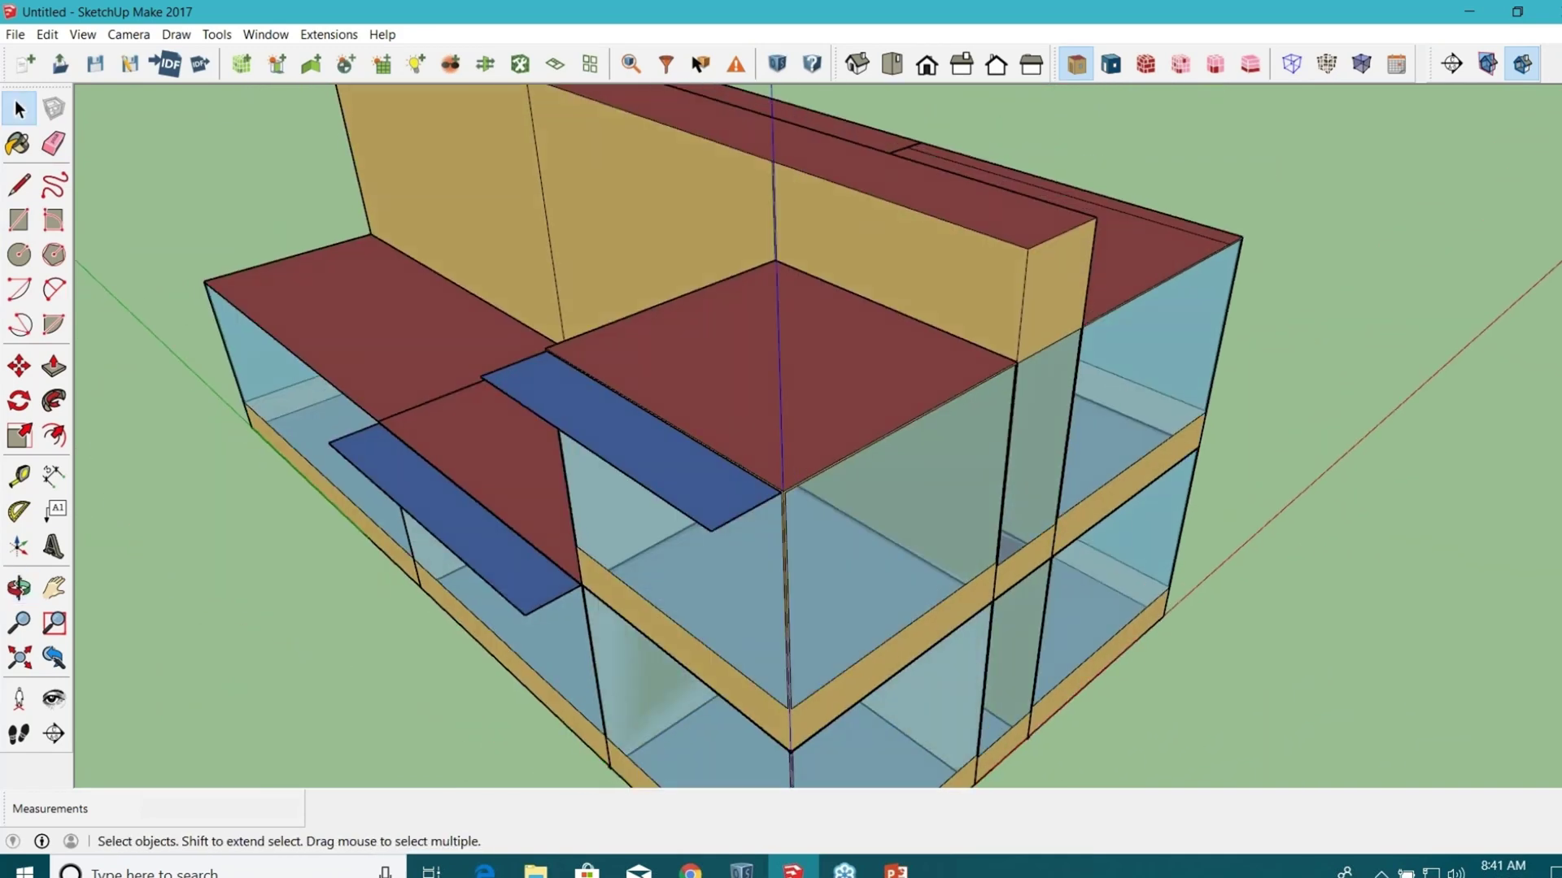